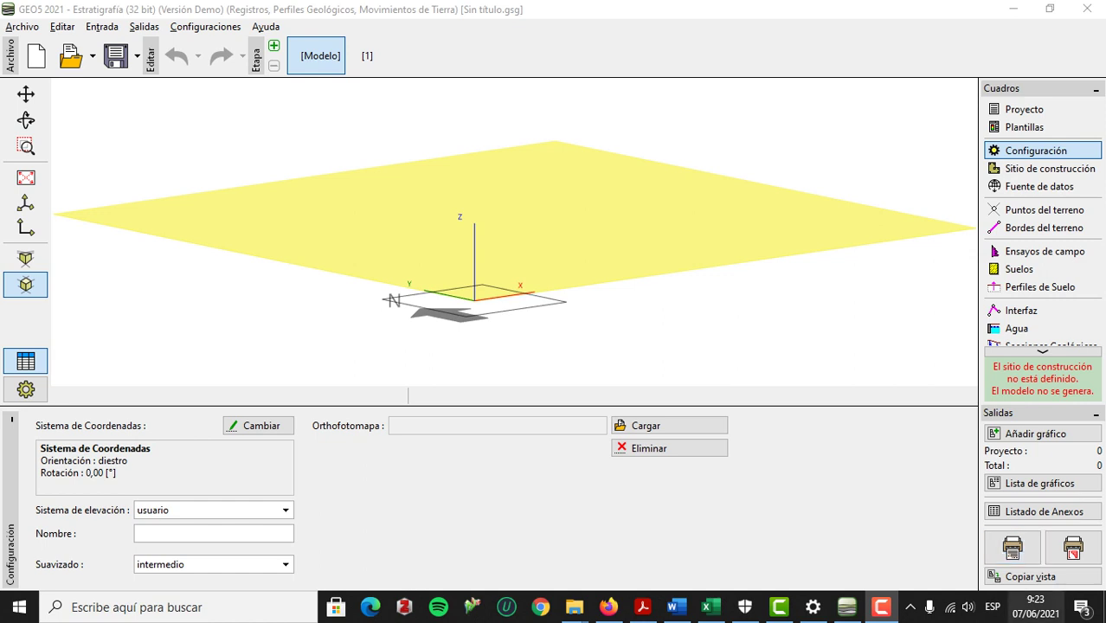
Switch to the Excel workbook of SPT tests and look through the sheets SPT-1 to SPT-6.
left_click(709, 606)
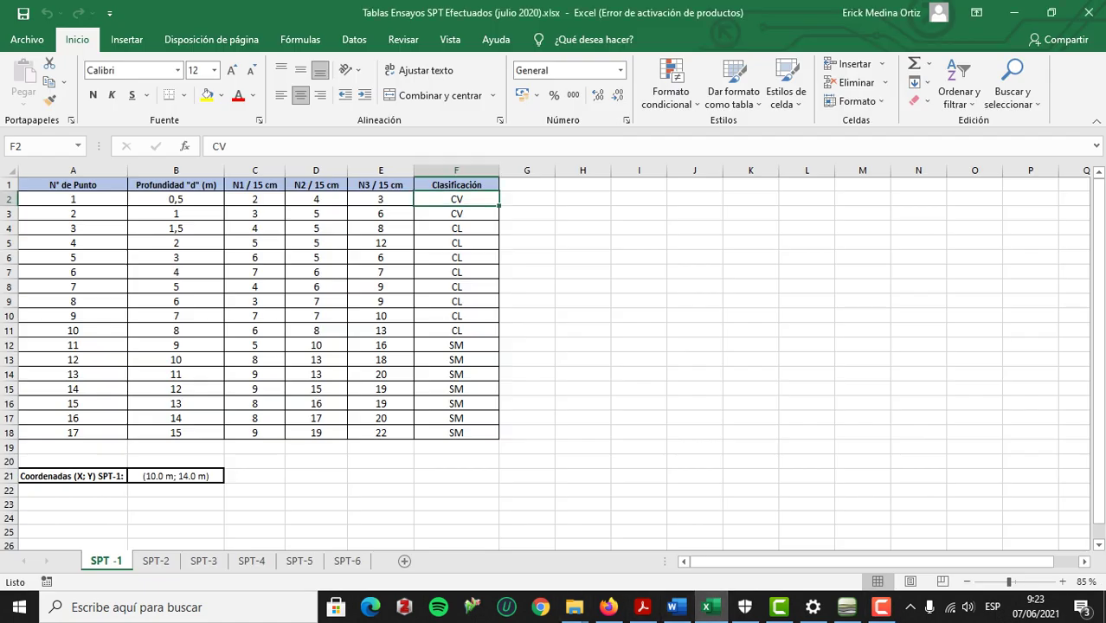
left_click(156, 561)
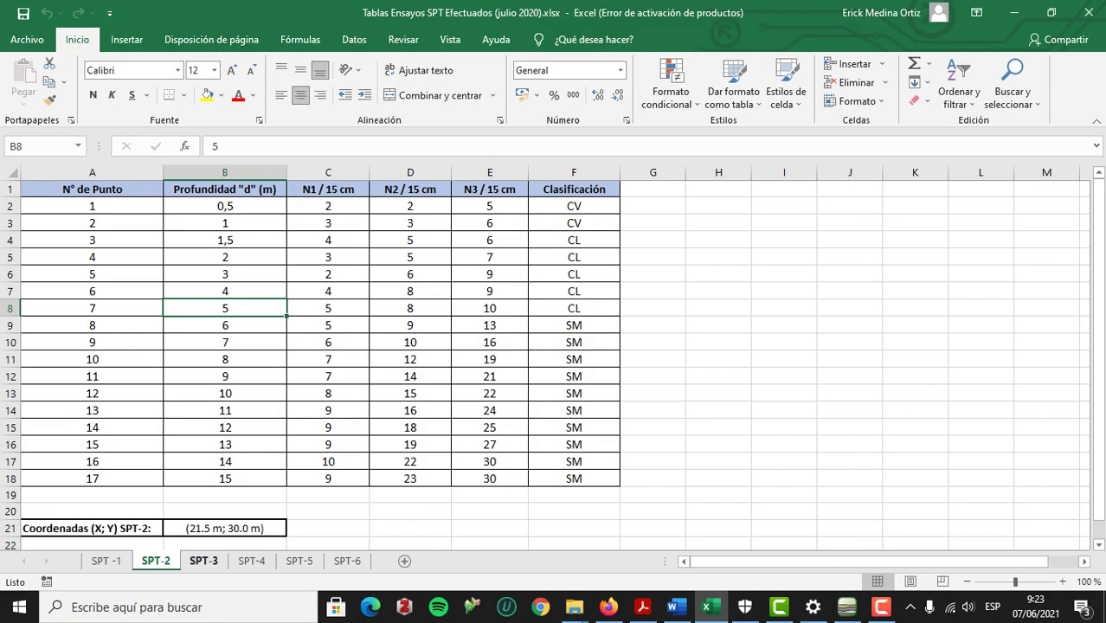
left_click(204, 561)
left_click(251, 560)
left_click(300, 560)
left_click(347, 561)
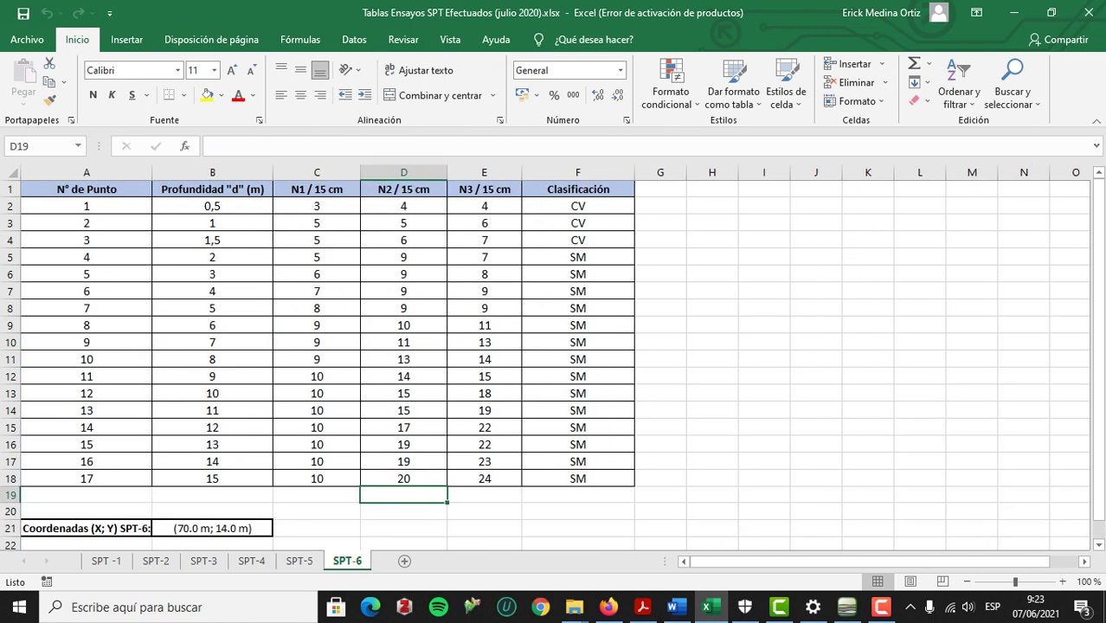
left_click(107, 561)
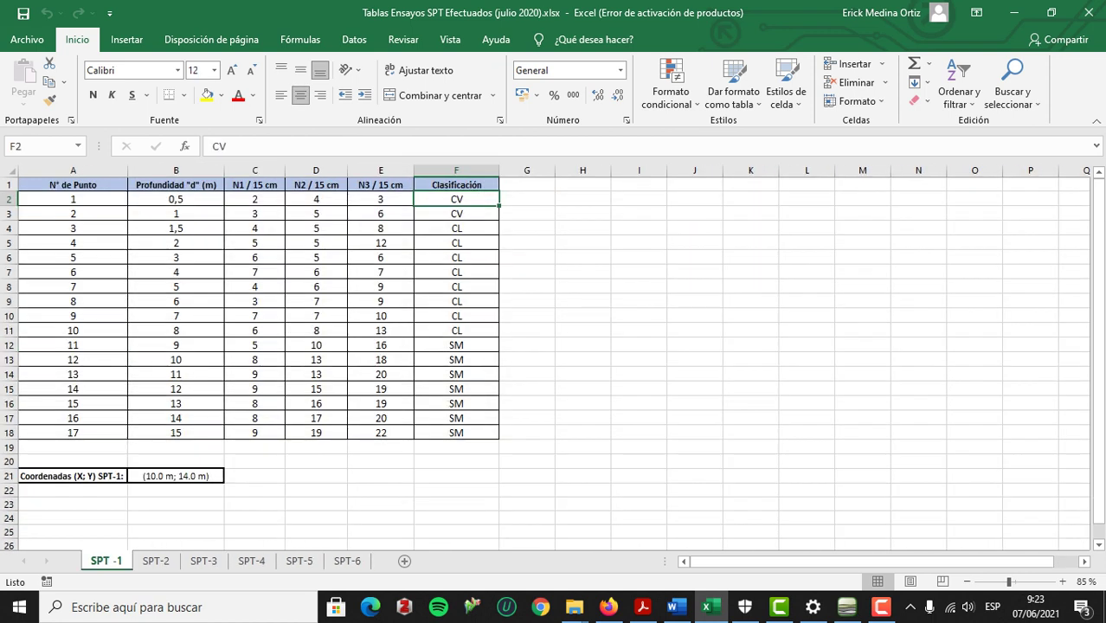
Examine the SPT-1 coordinates and the Clasificación column, comparing the soil classifications across all six SPT sheets.
left_click(176, 476)
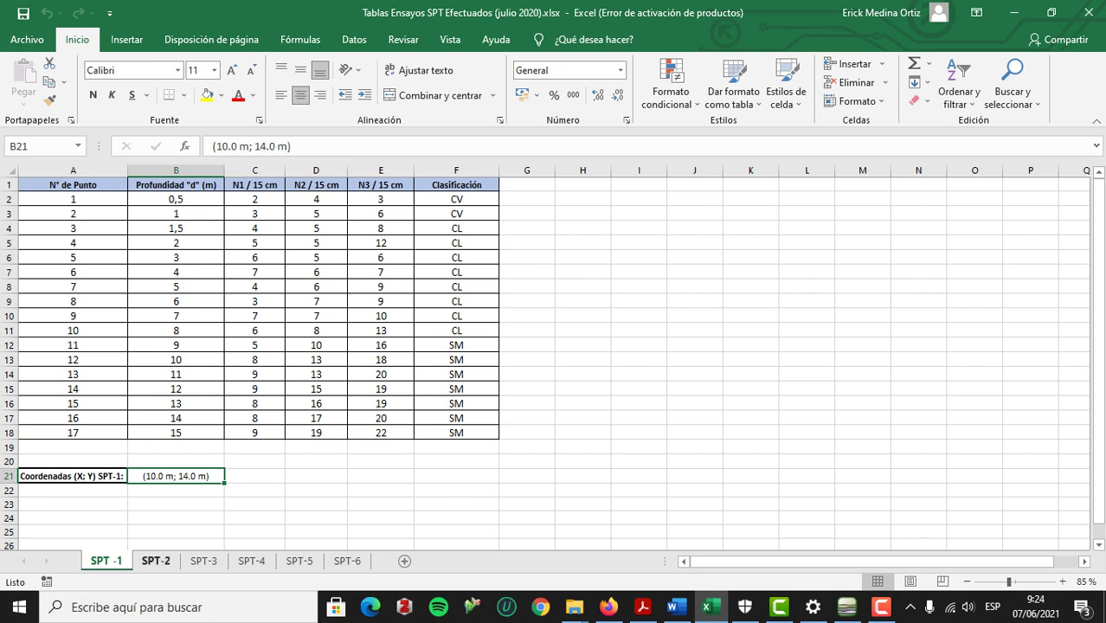
left_click_drag(456, 184, 456, 433)
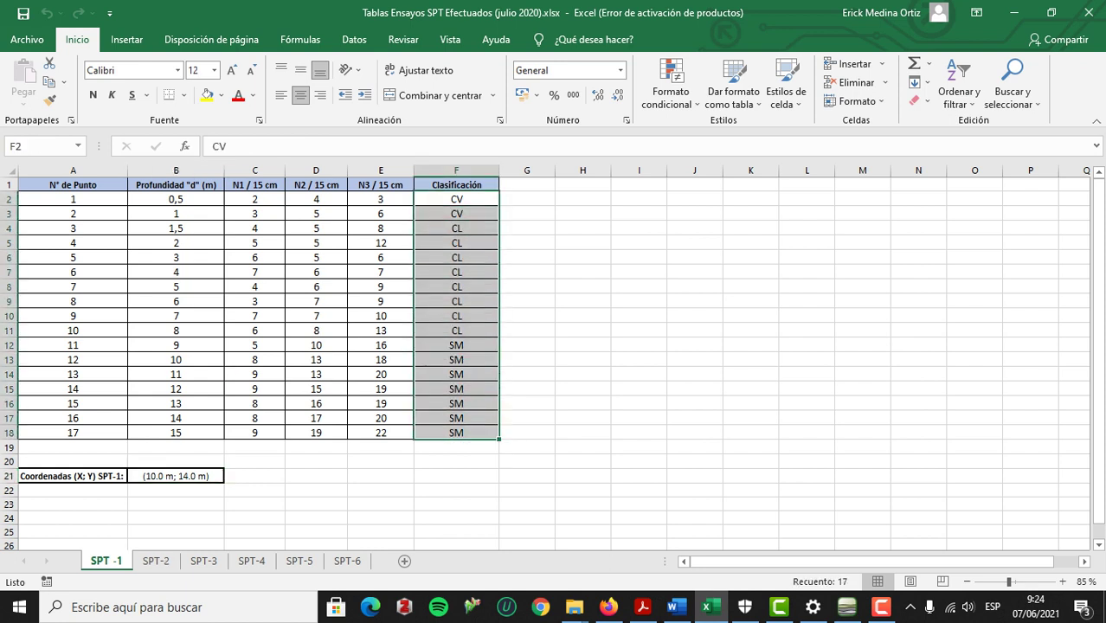
left_click(155, 560)
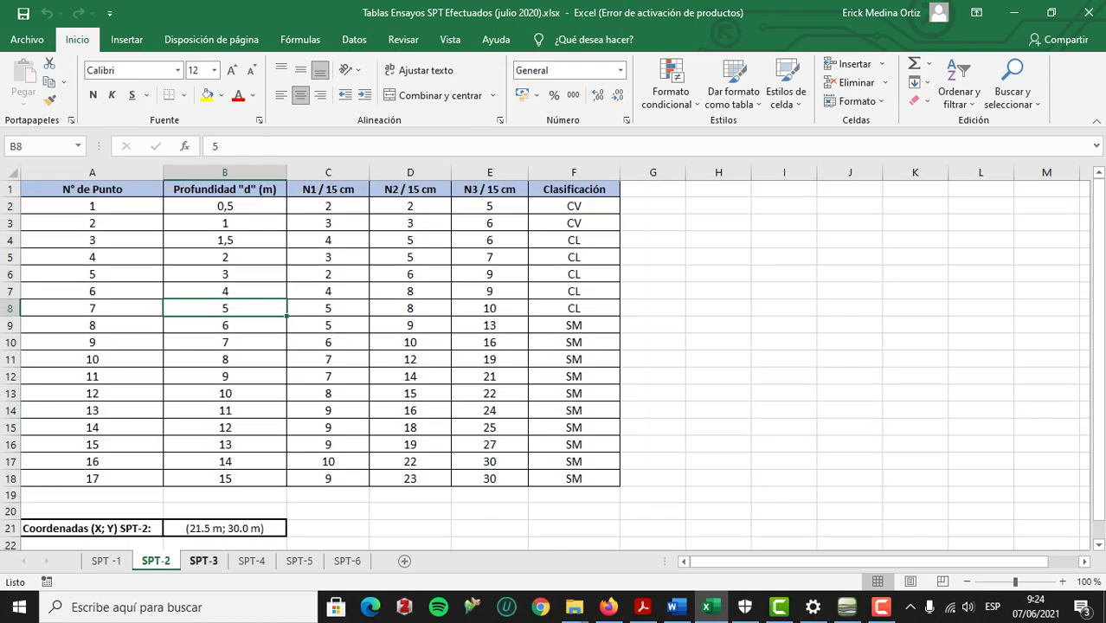
left_click(204, 561)
left_click(251, 561)
left_click(298, 561)
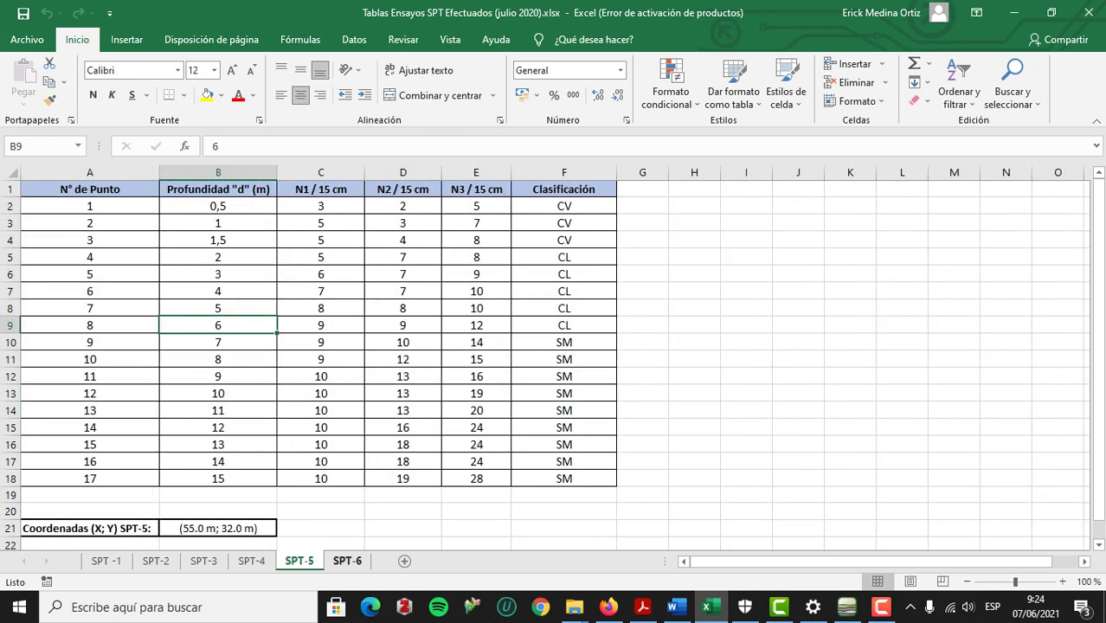
left_click(347, 561)
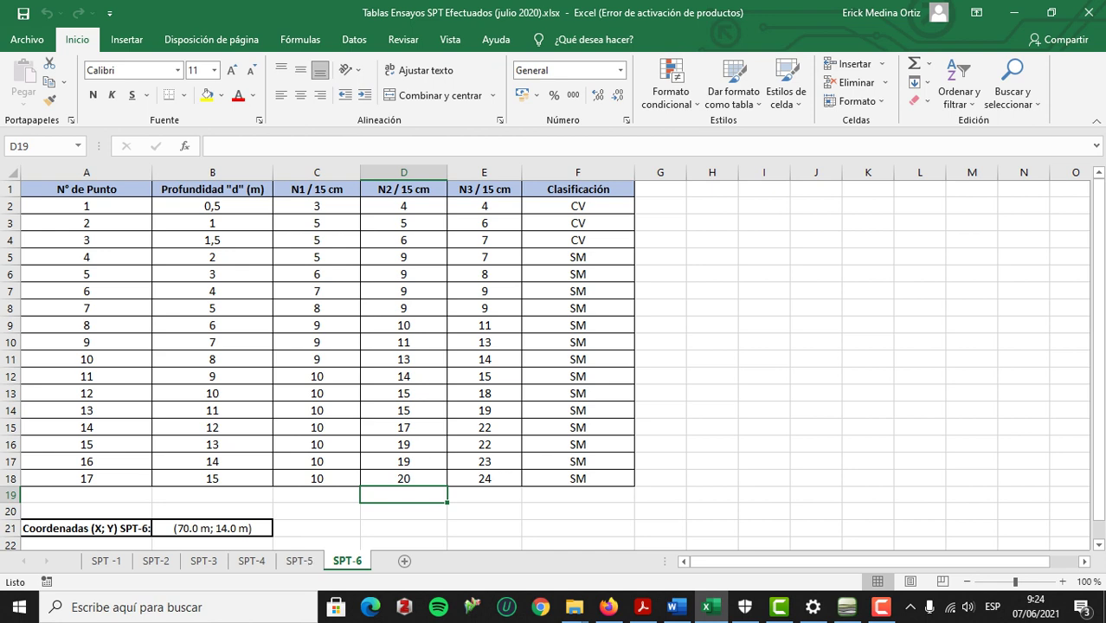
left_click_drag(578, 205, 578, 239)
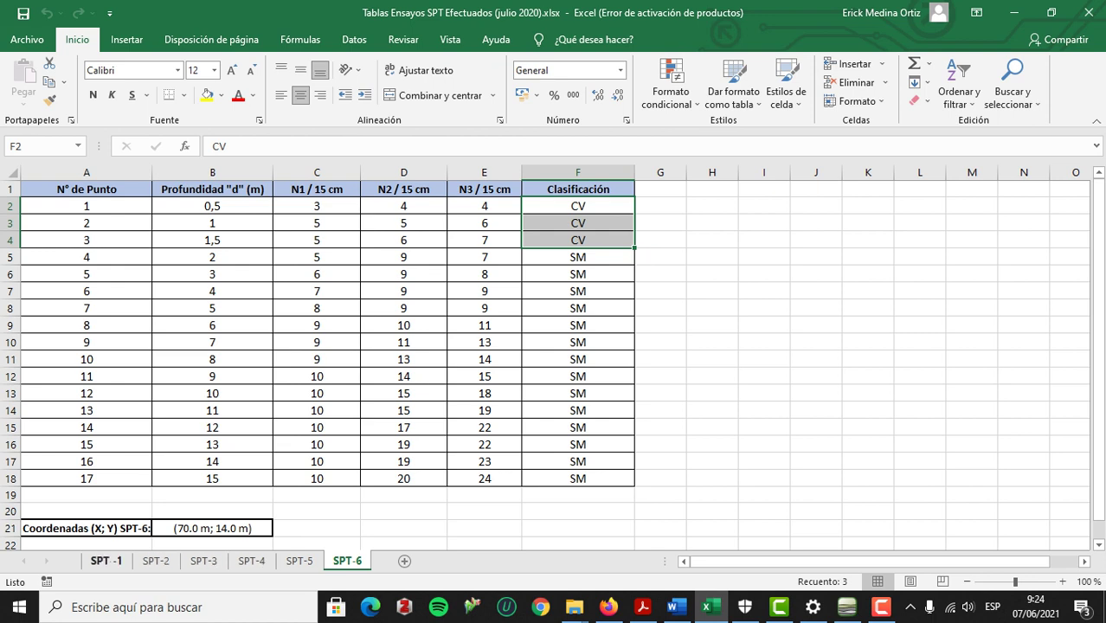
left_click(107, 561)
left_click(526, 287)
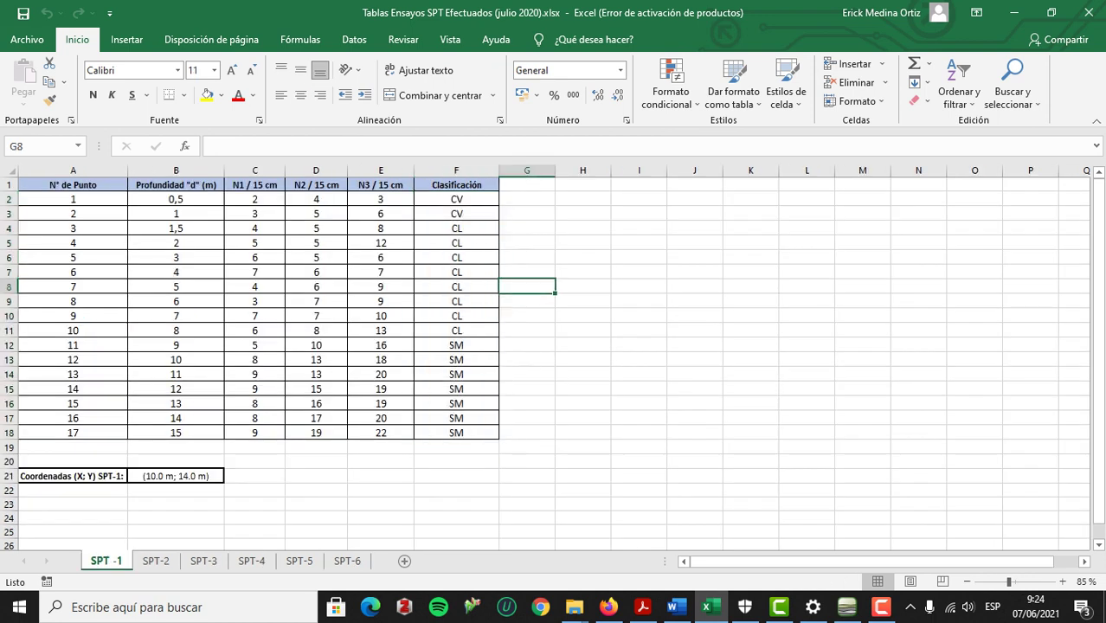
left_click(526, 301)
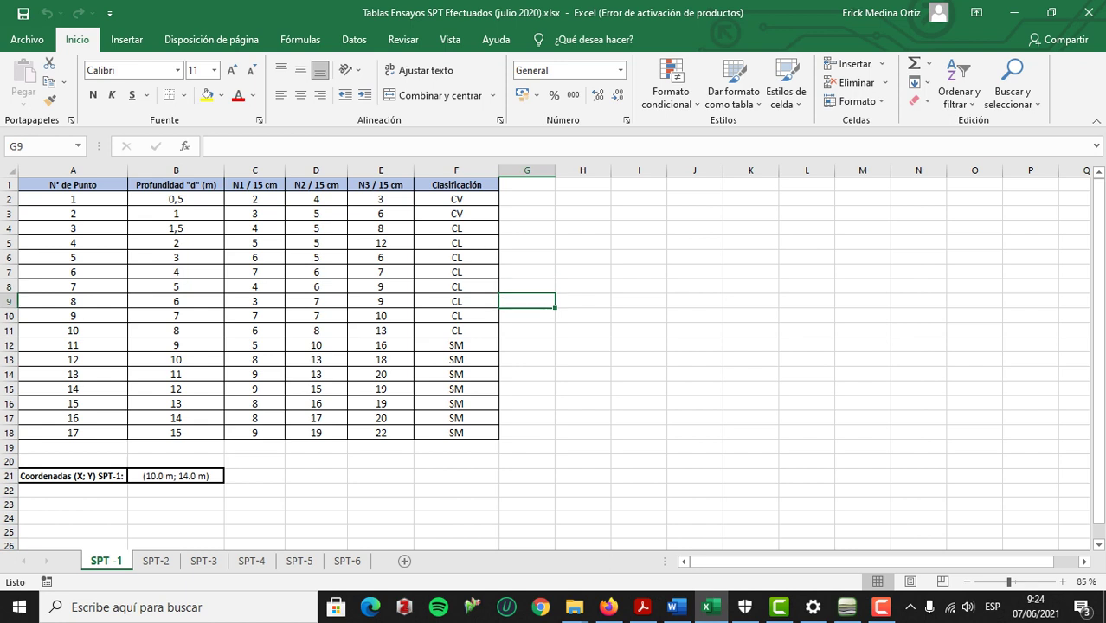
left_click(582, 286)
left_click(582, 316)
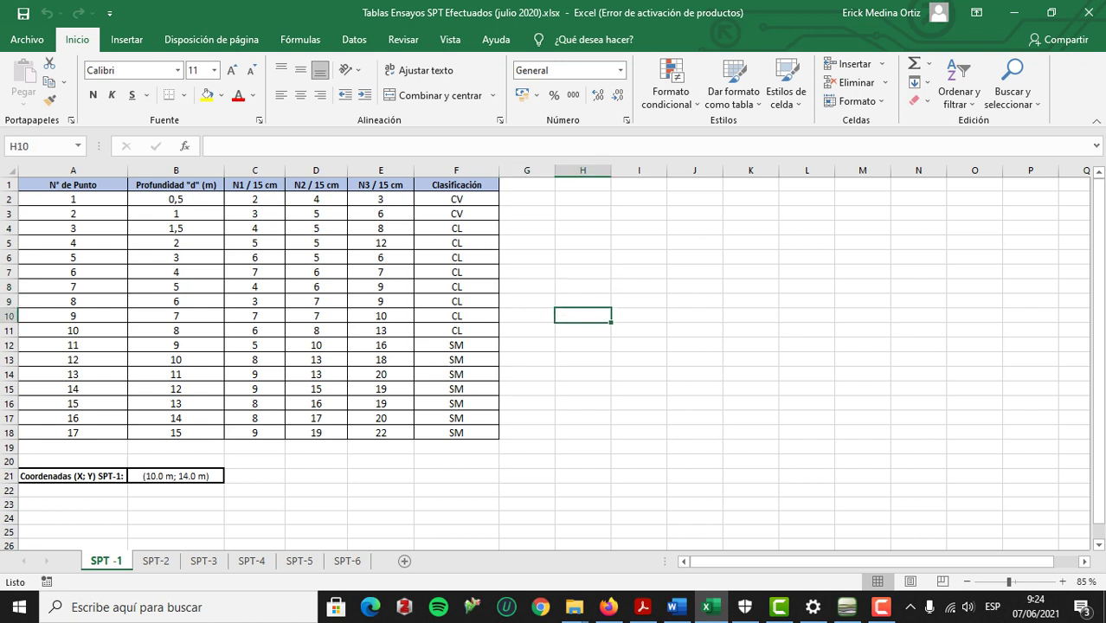
left_click(582, 301)
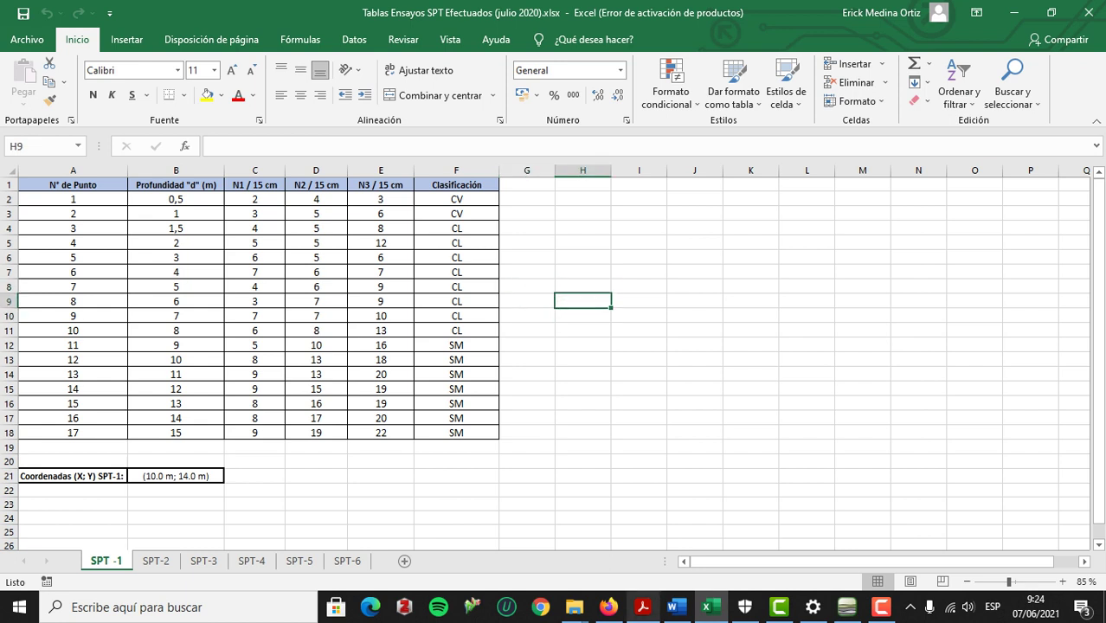
Switch to Tarea #1.pdf and examine the site plan with the SPT locations and the table of terrain coordinates.
left_click(642, 607)
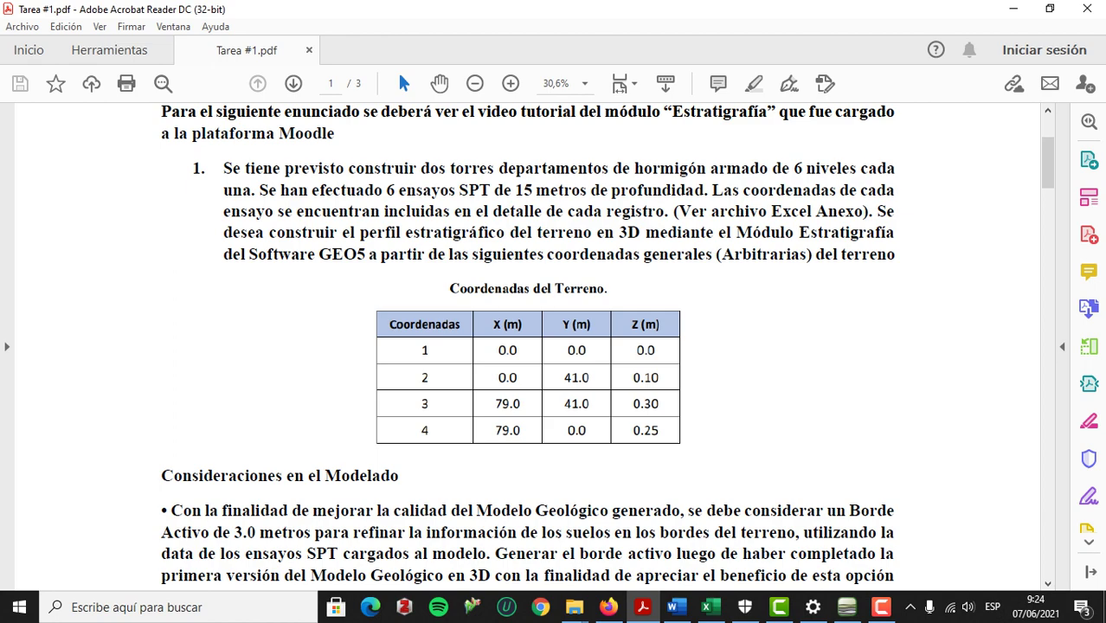
scroll(526, 346, "down", 15)
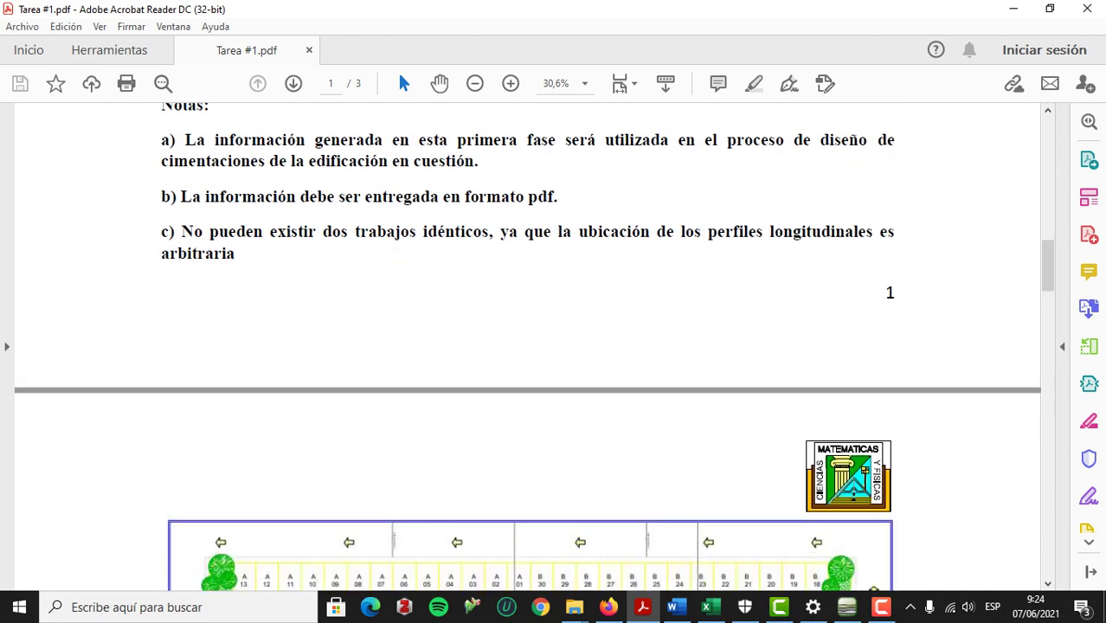
scroll(527, 346, "down", 5)
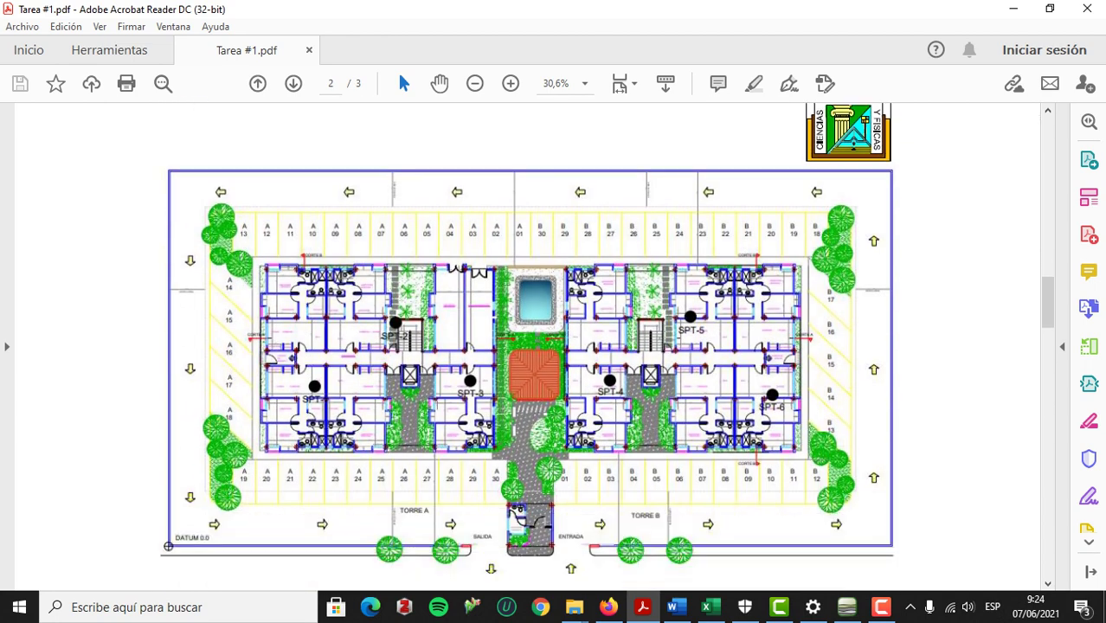
scroll(527, 346, "up", 6)
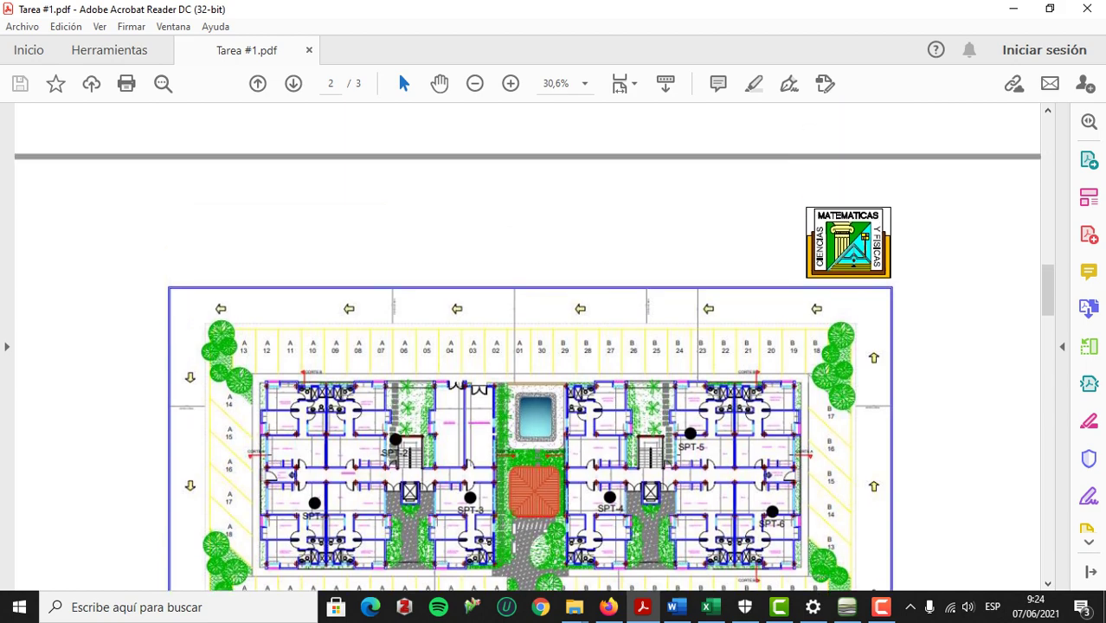
scroll(527, 346, "up", 8)
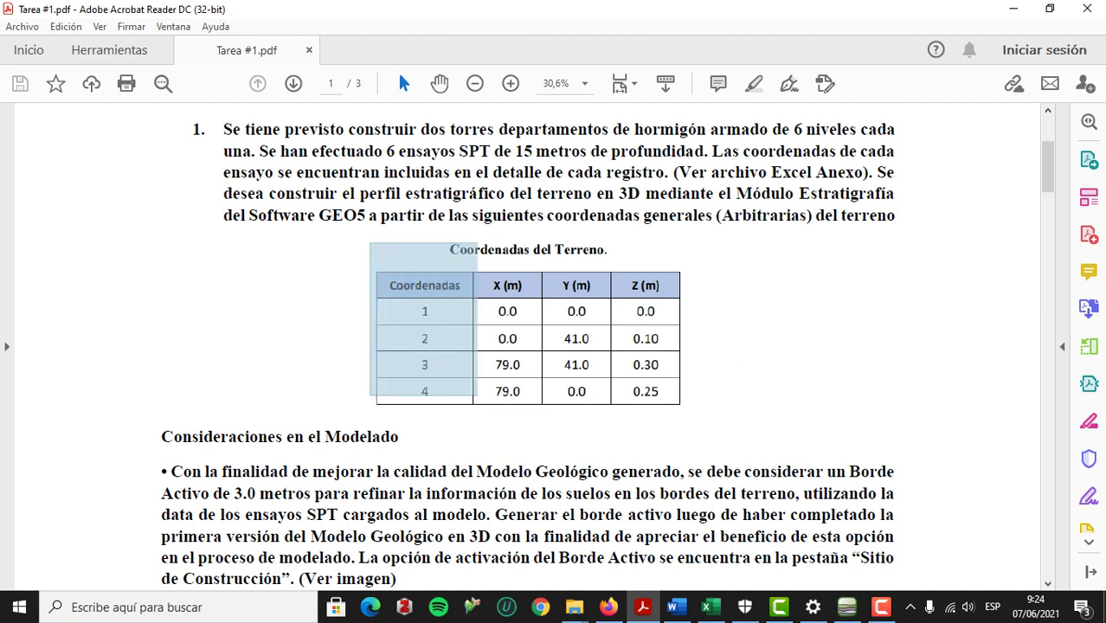
left_click(529, 333)
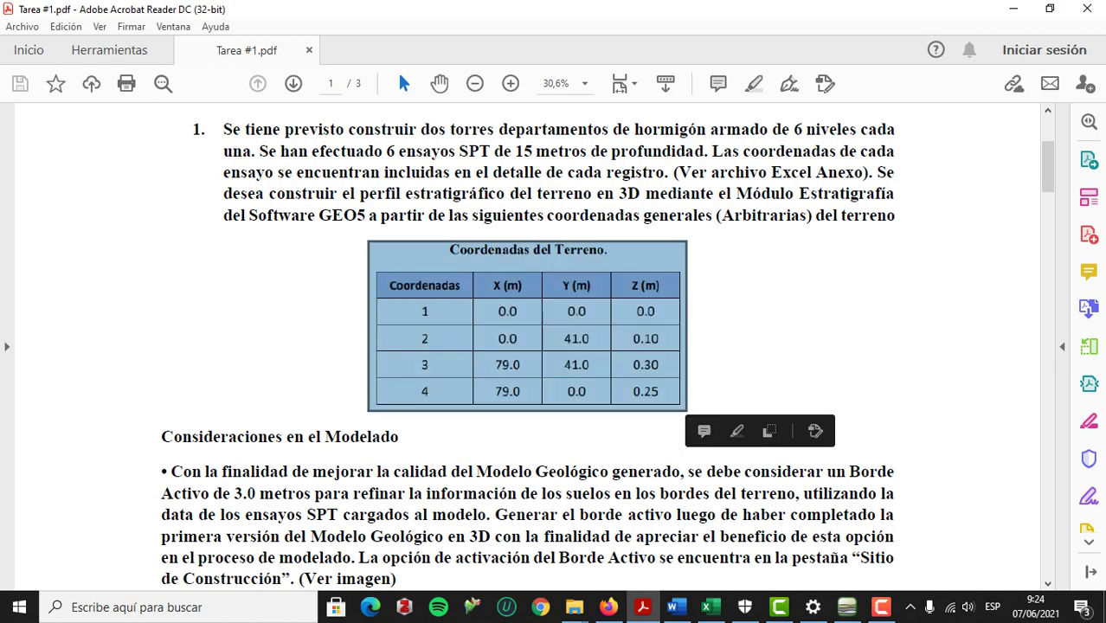
left_click(779, 333)
Read the assignment's modelling considerations, required deliverables and notes, and view the plan of both towers.
scroll(527, 346, "down", 9)
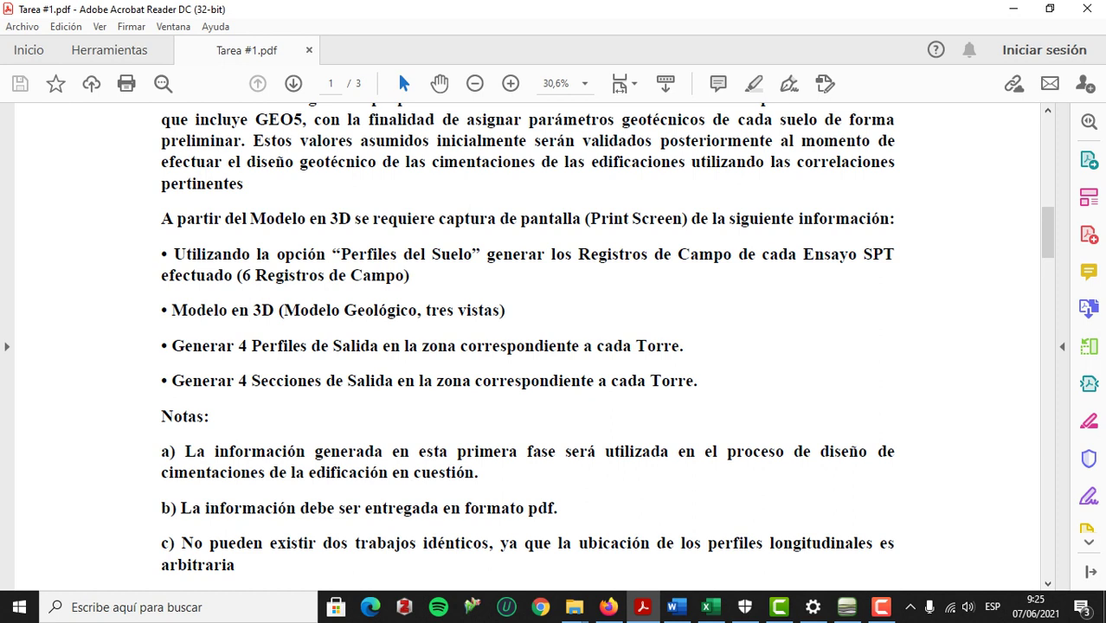
scroll(528, 346, "down", 3)
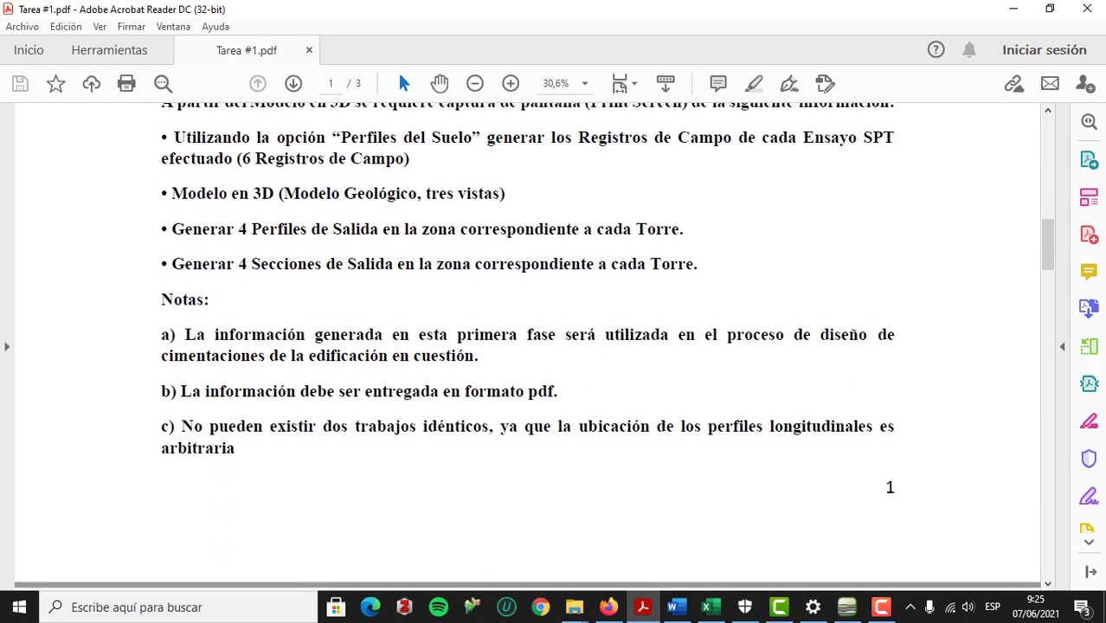
scroll(528, 346, "down", 20)
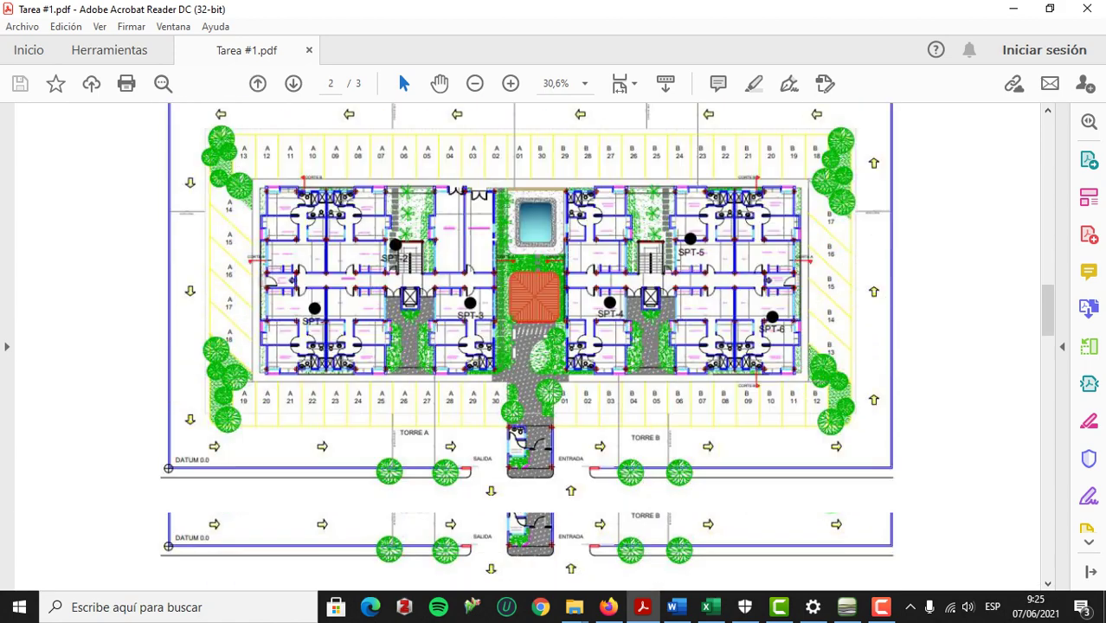
scroll(528, 346, "up", 3)
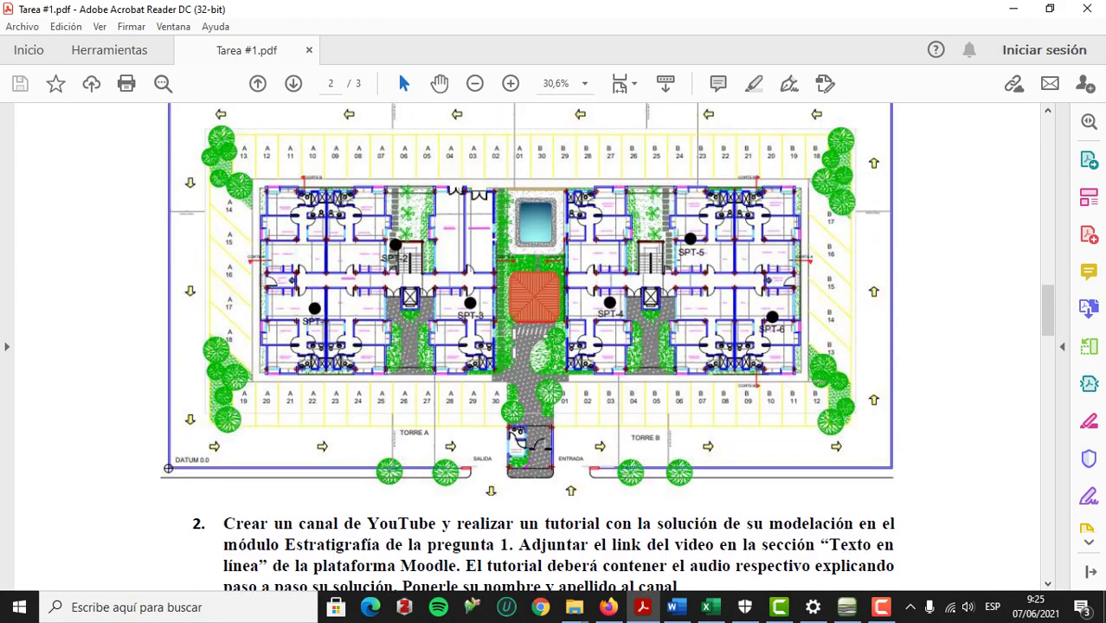
scroll(527, 346, "up", 1)
scroll(527, 346, "up", 15)
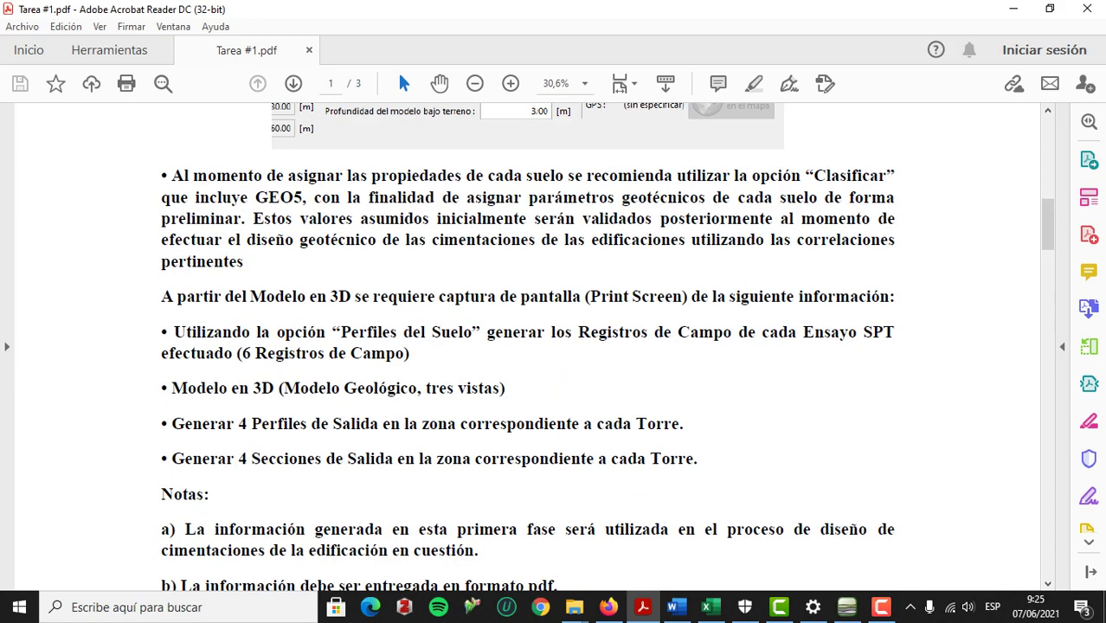
Switch to GEO5 Estratigrafía and fill in the project data with the task p1 and the author's full name.
left_click(1013, 9)
left_click(778, 607)
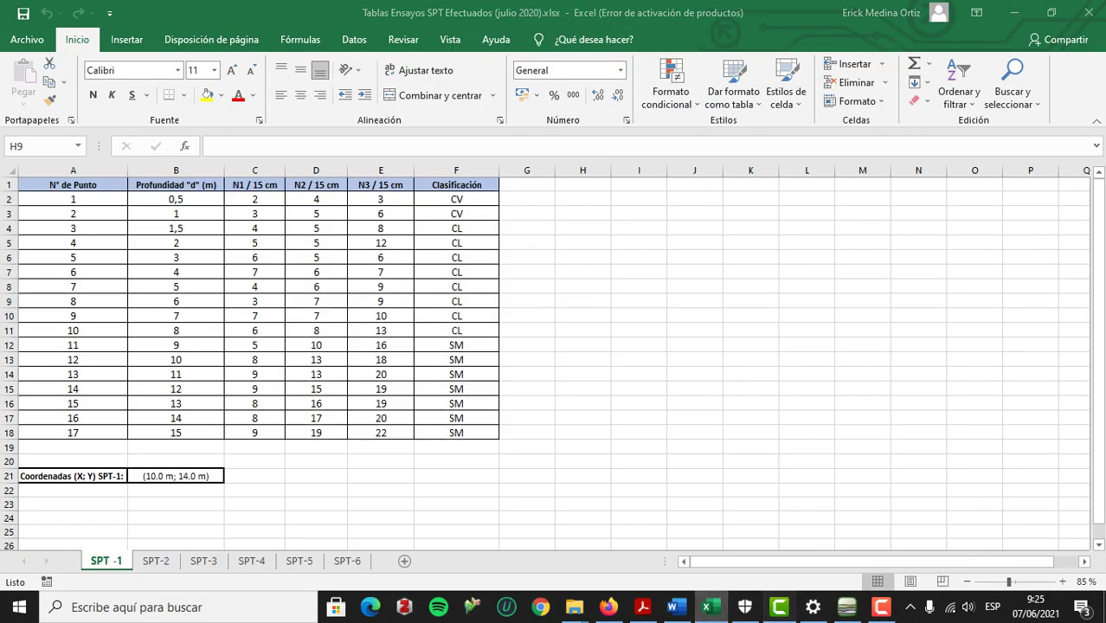
left_click(778, 607)
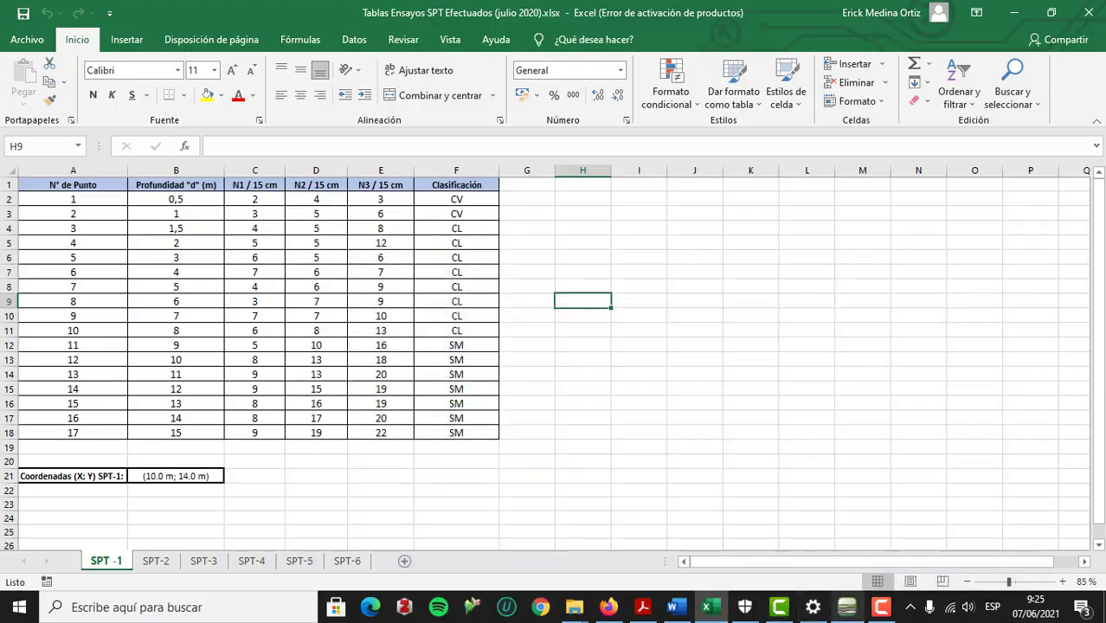
left_click(847, 608)
left_click(1024, 109)
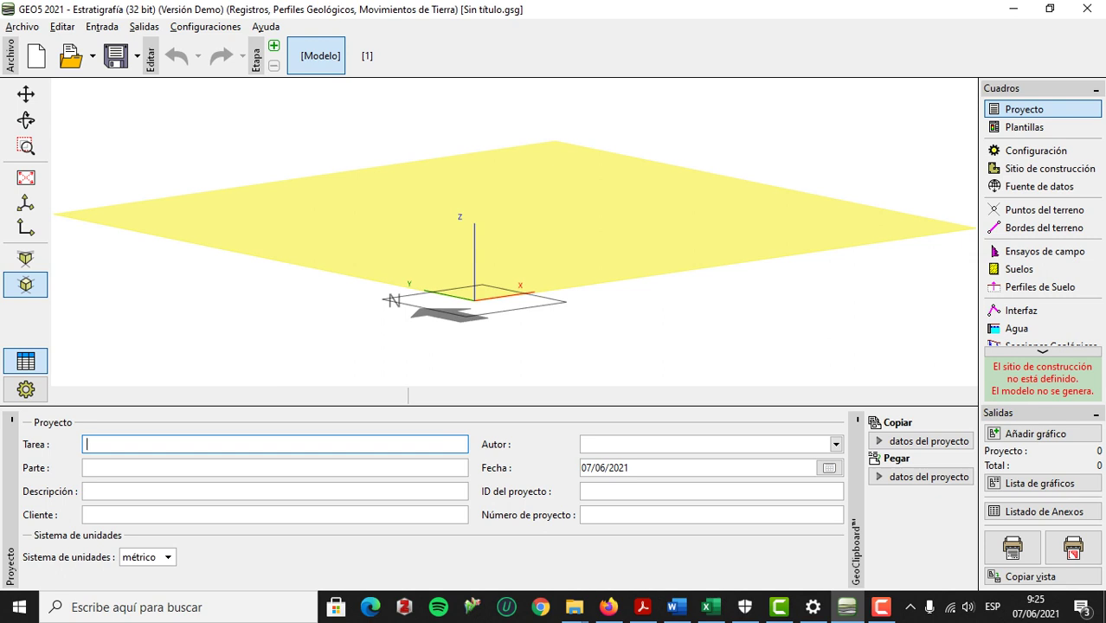
type("p1")
left_click(692, 444)
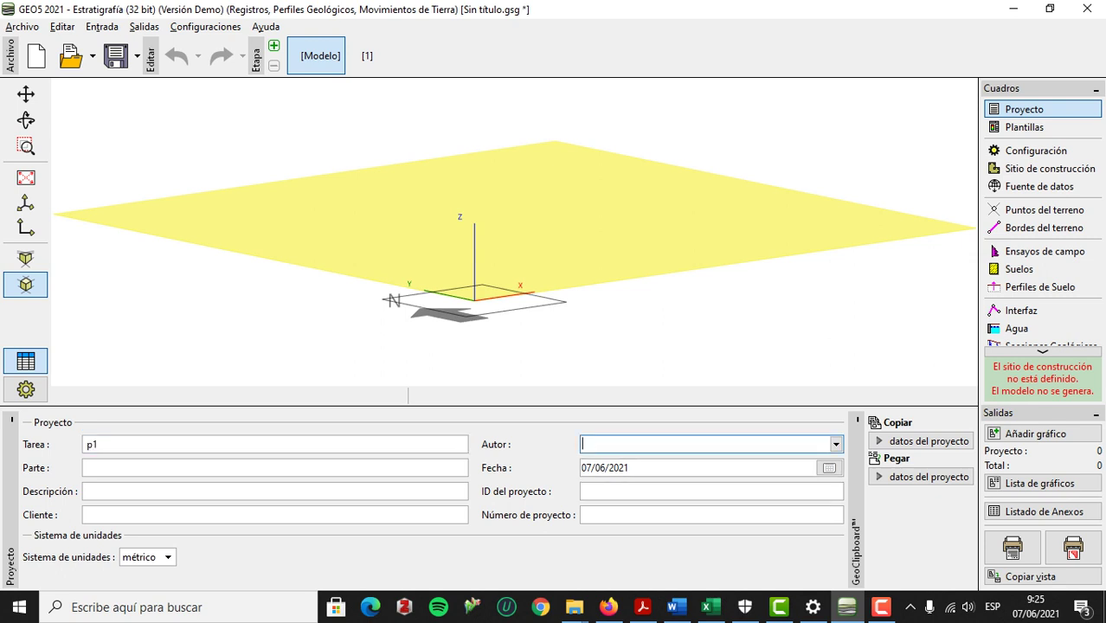
type("santiago medinja")
key("BackSpace")
key("BackSpace")
type("a")
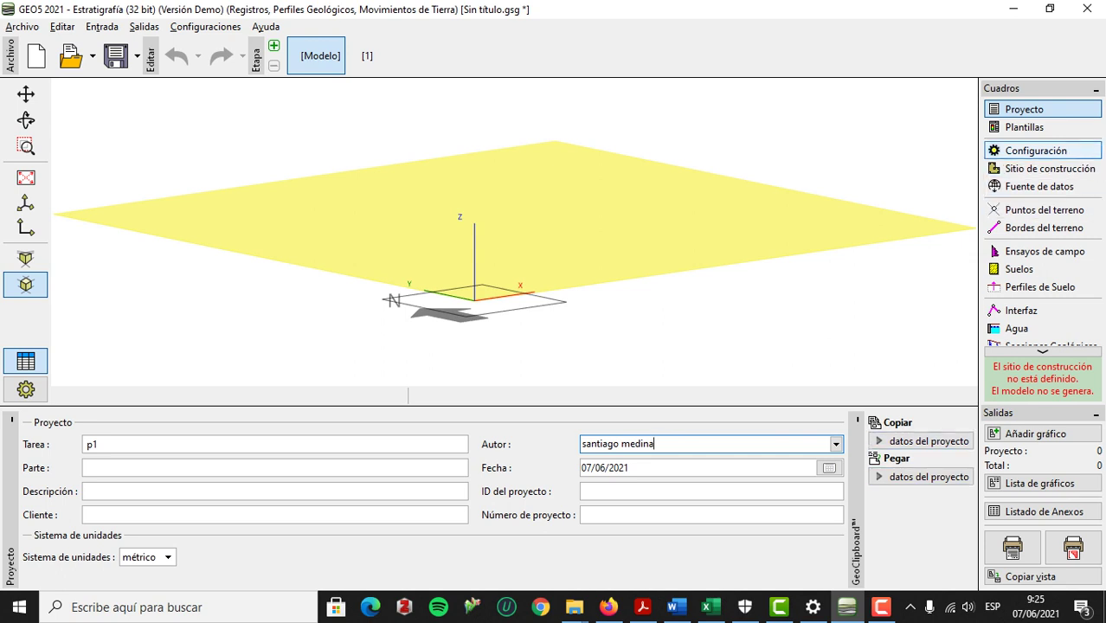
Choose intermedio as the smoothing level in the model configuration.
left_click(1035, 151)
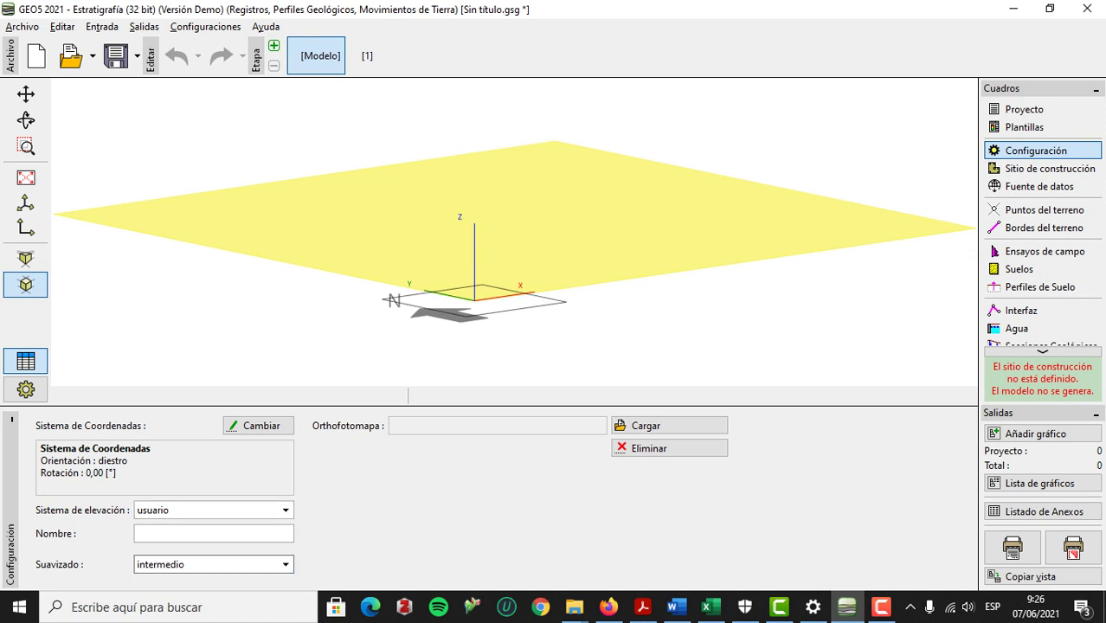
left_click(285, 564)
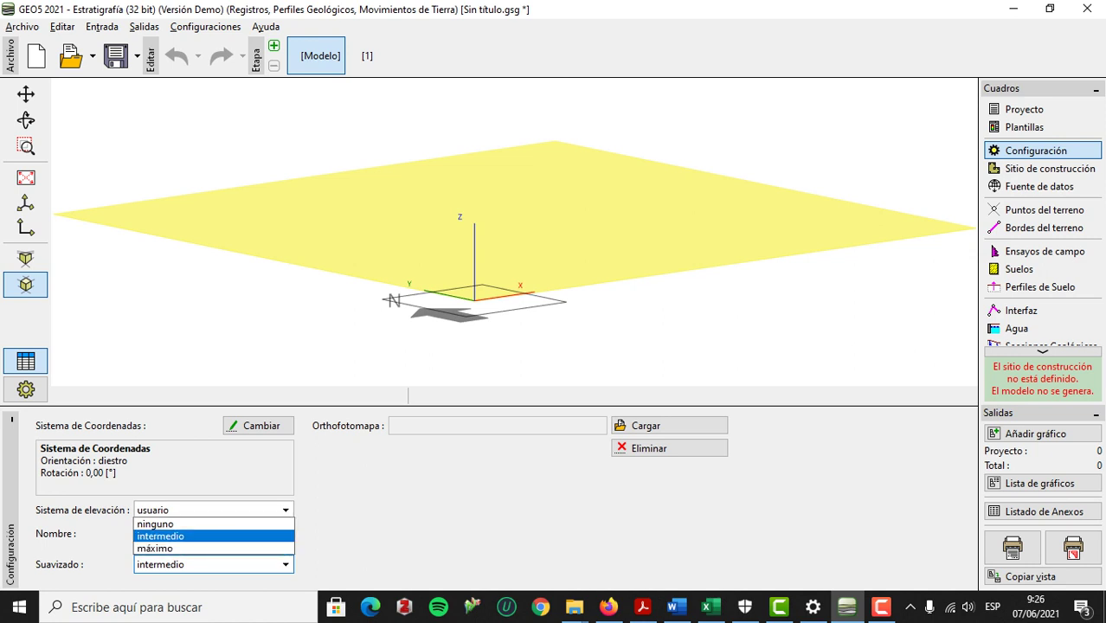
left_click(214, 537)
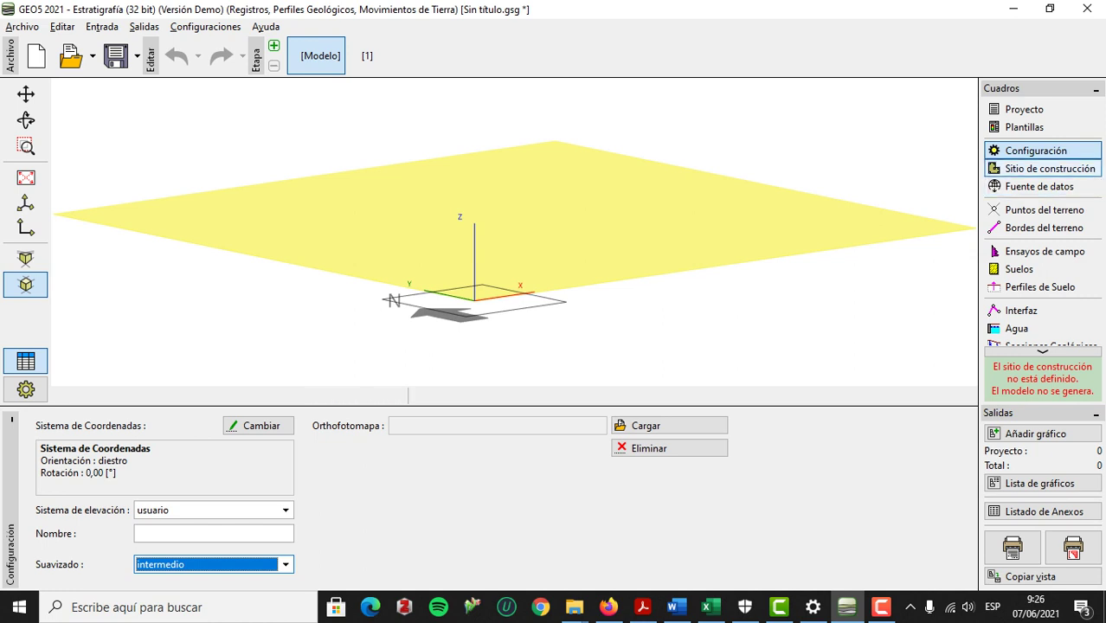
Show the terrain points settings, then switch to Tarea #1.pdf and review the table of terrain coordinates.
left_click(1050, 168)
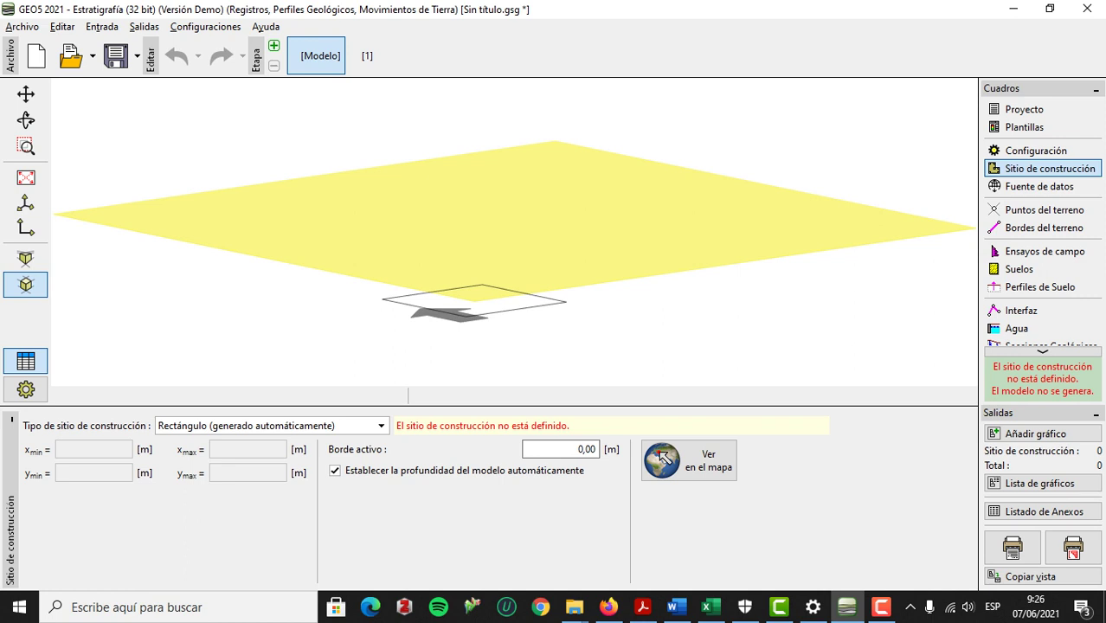
left_click(1043, 209)
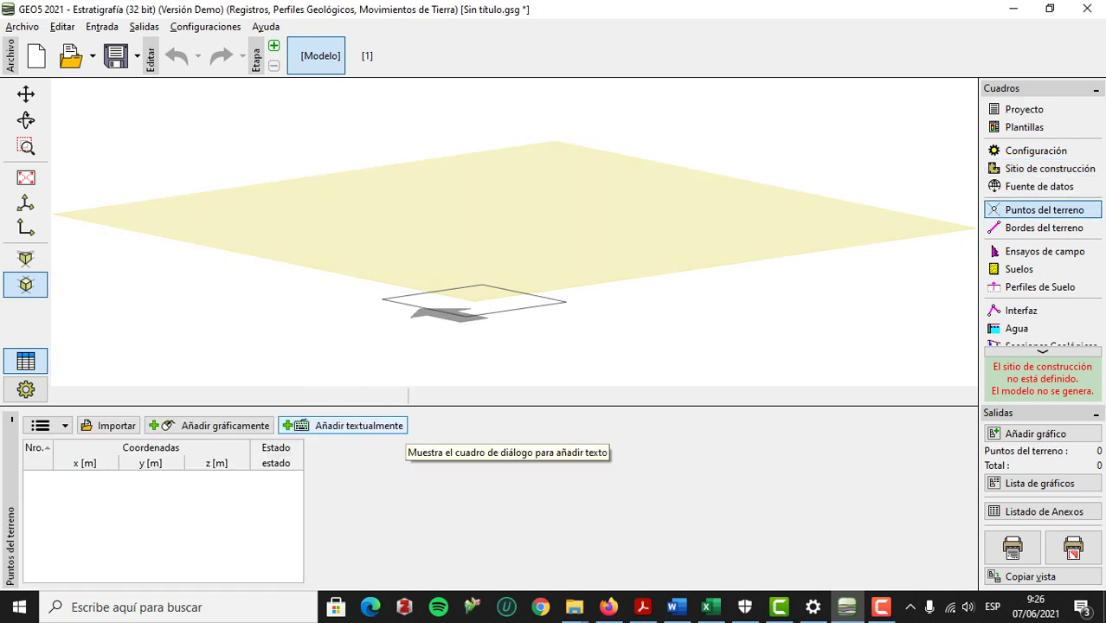
mouse_move(573, 606)
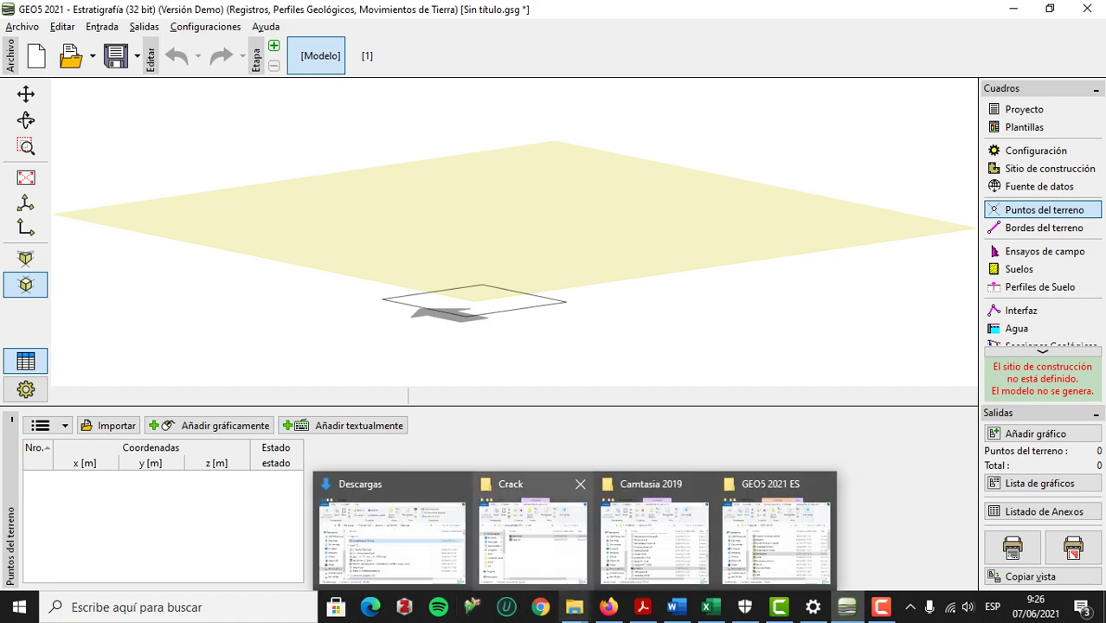
left_click(642, 607)
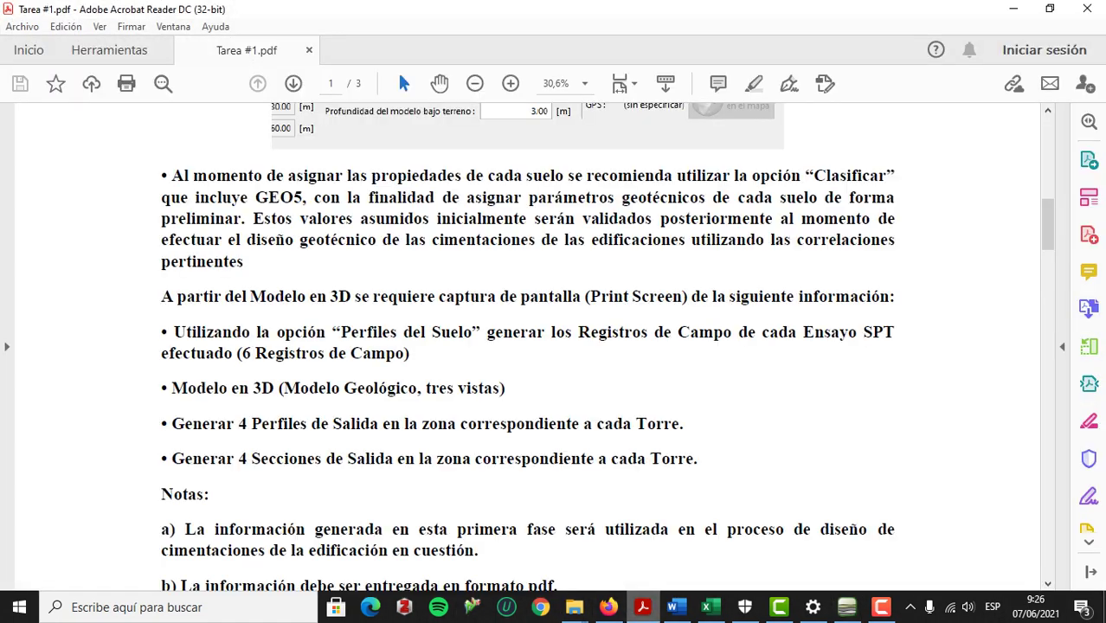
scroll(528, 346, "up", 10)
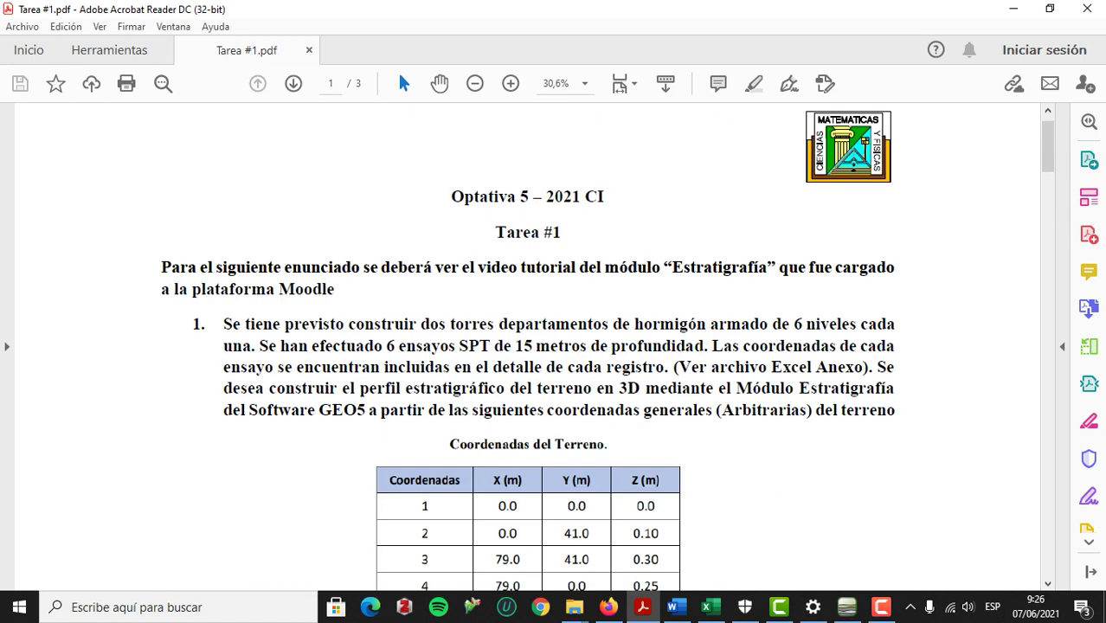
scroll(528, 346, "down", 3)
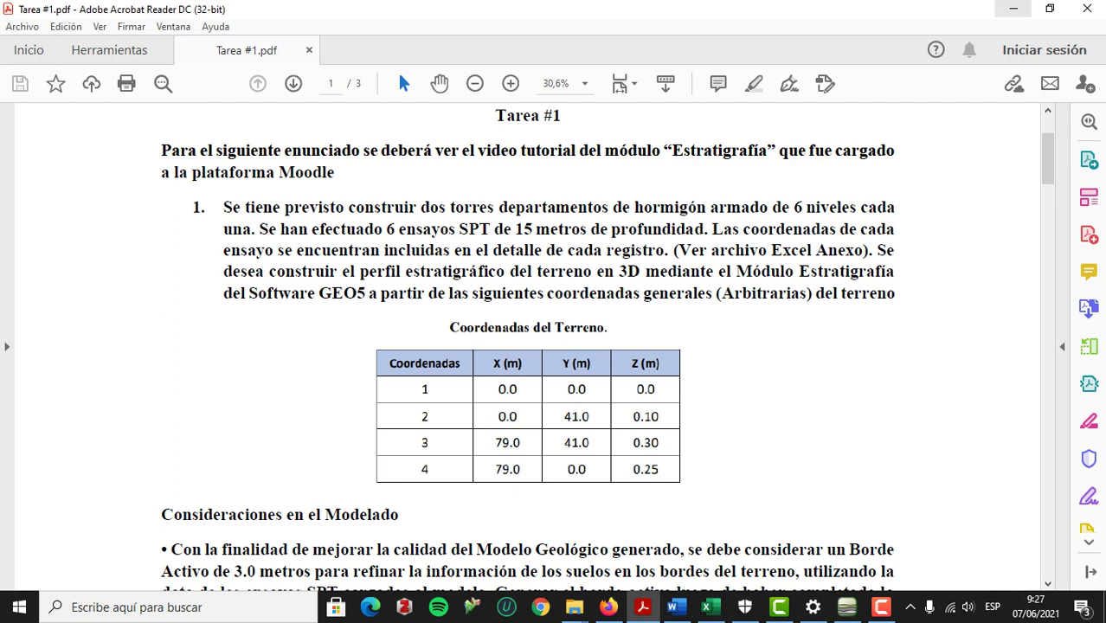
Return to GEO5 Estratigrafía and add the first terrain point by text at x = 0, y = 0, z = 0 m.
left_click(1012, 9)
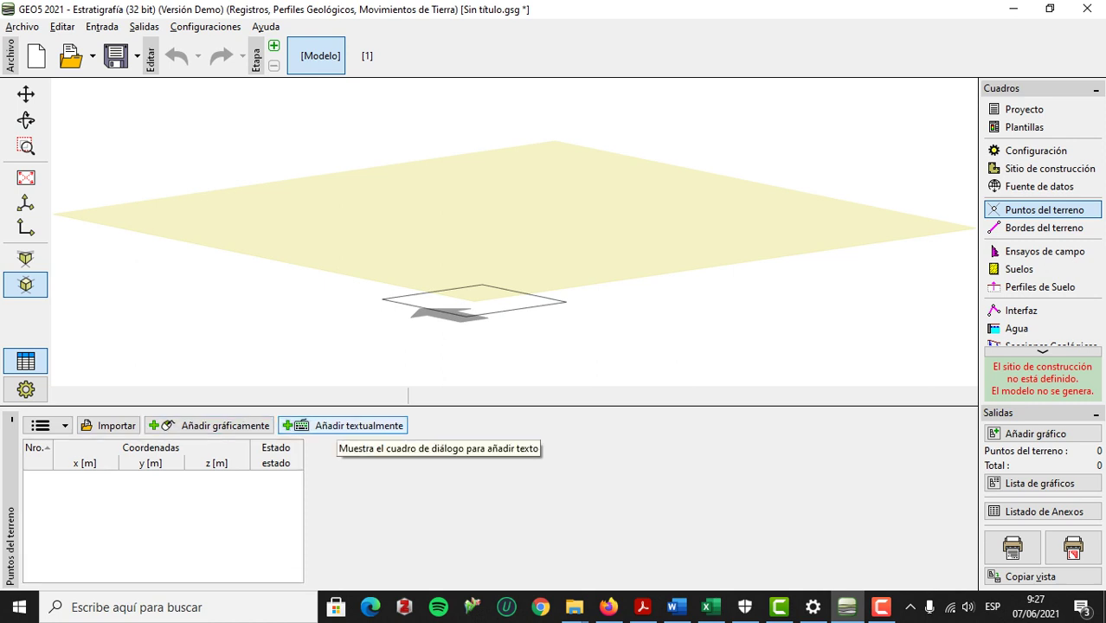
left_click(340, 425)
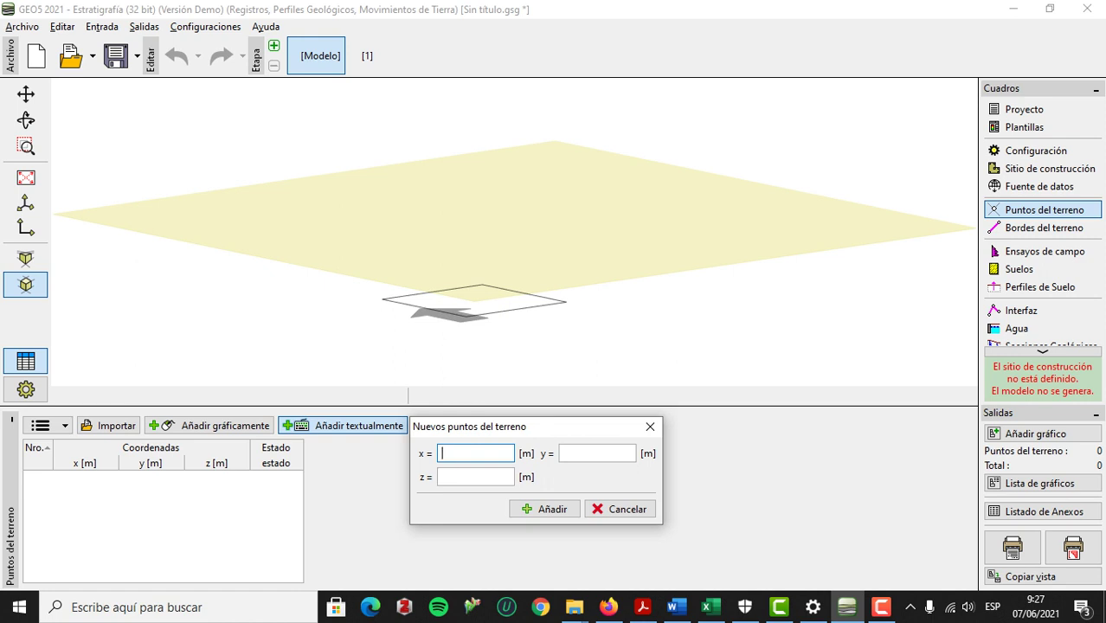
type("0")
key("Tab")
type("0")
key("Tab")
type("0")
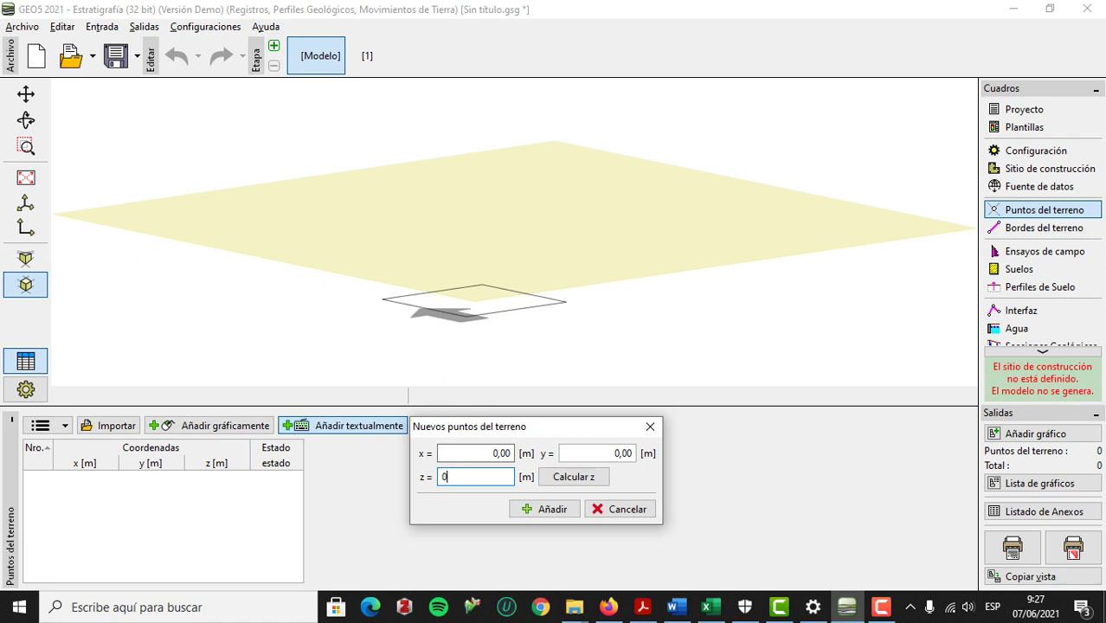
left_click(544, 509)
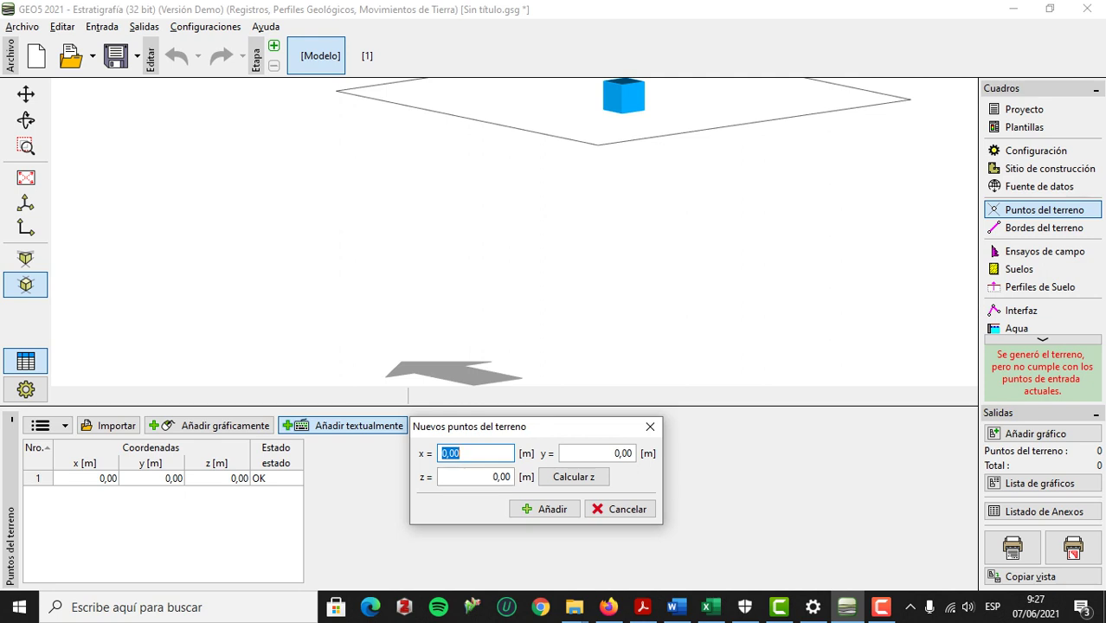
Add the second terrain point at x = 0, y = 41, z = 0,10 m.
key("Tab")
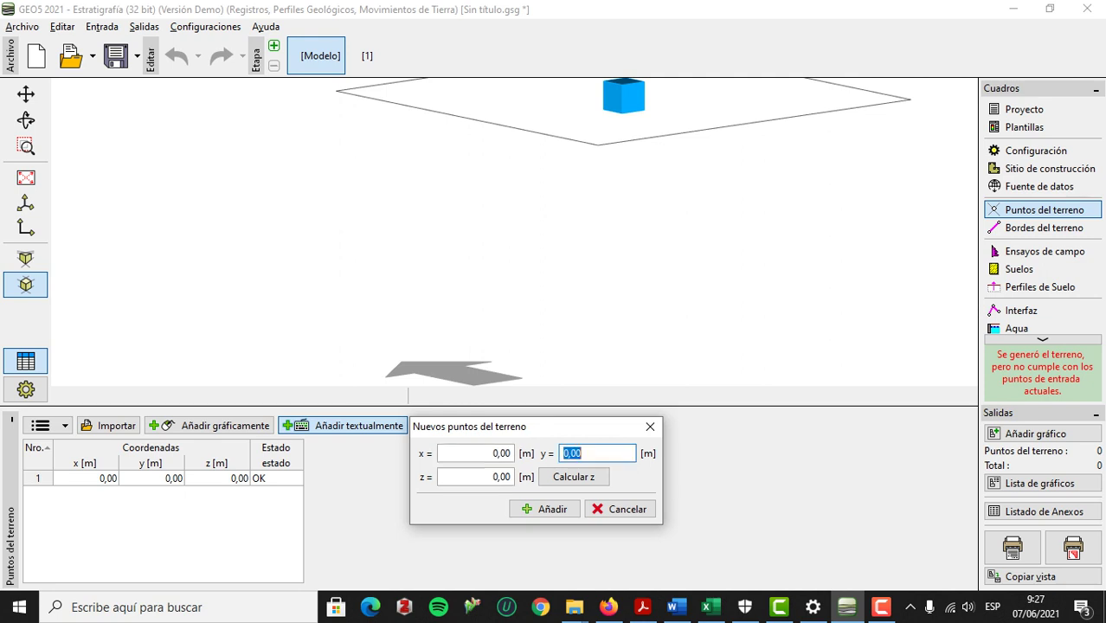
type("41")
key("Tab")
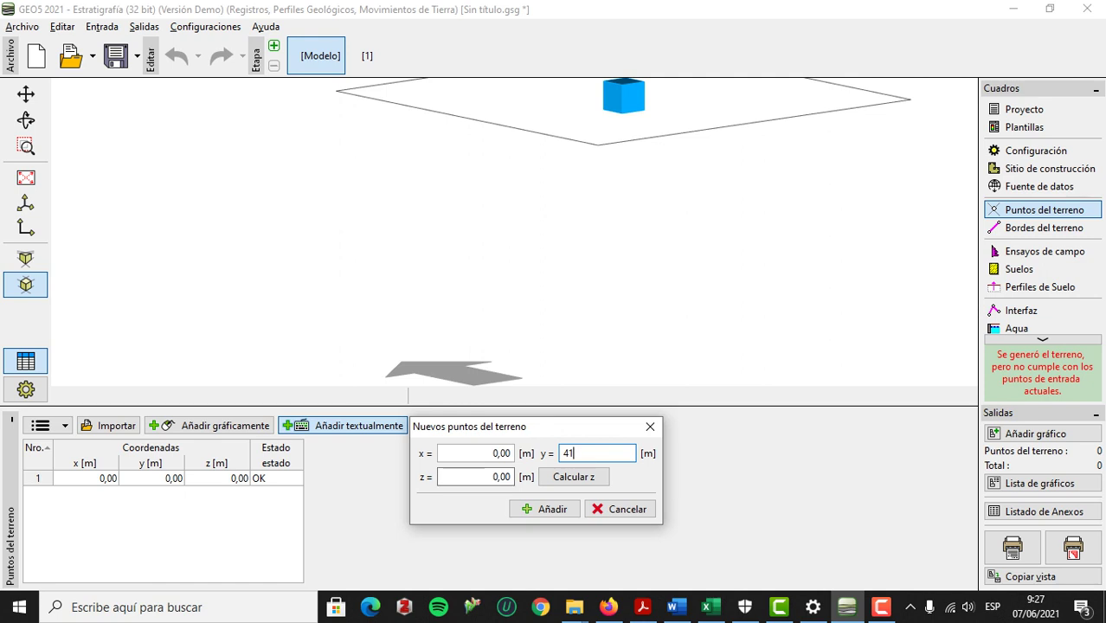
type("0,10")
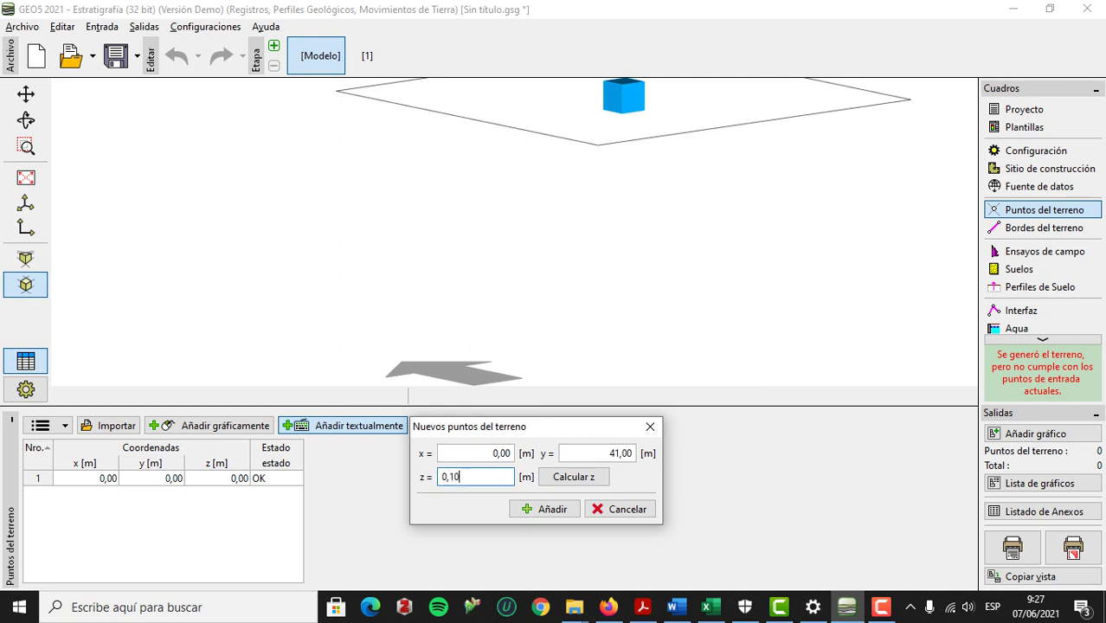
key("Tab")
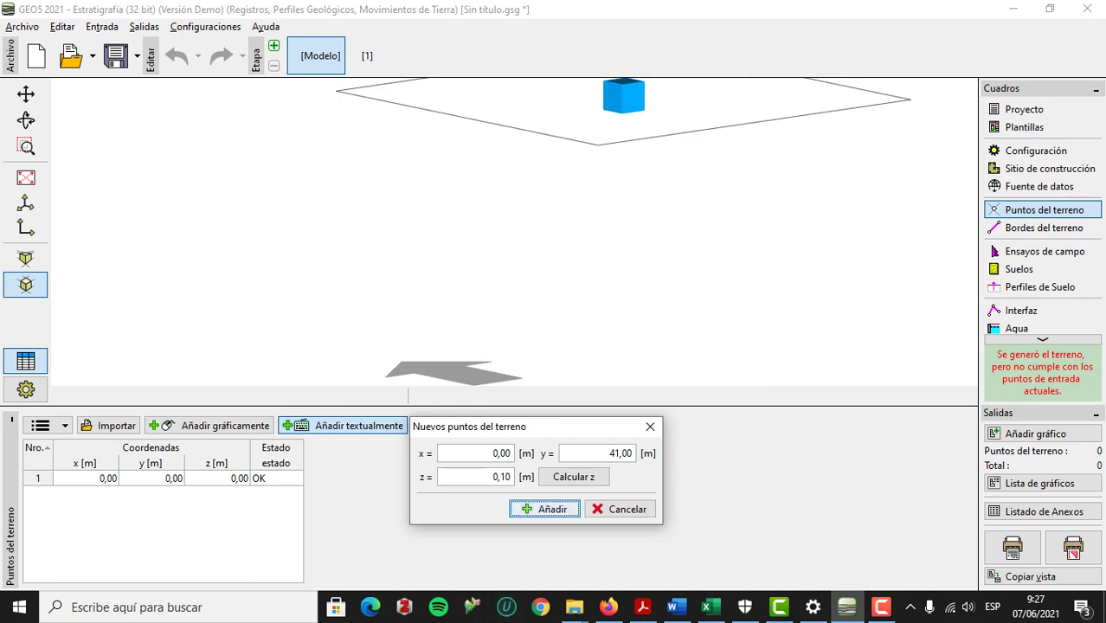
key("Return")
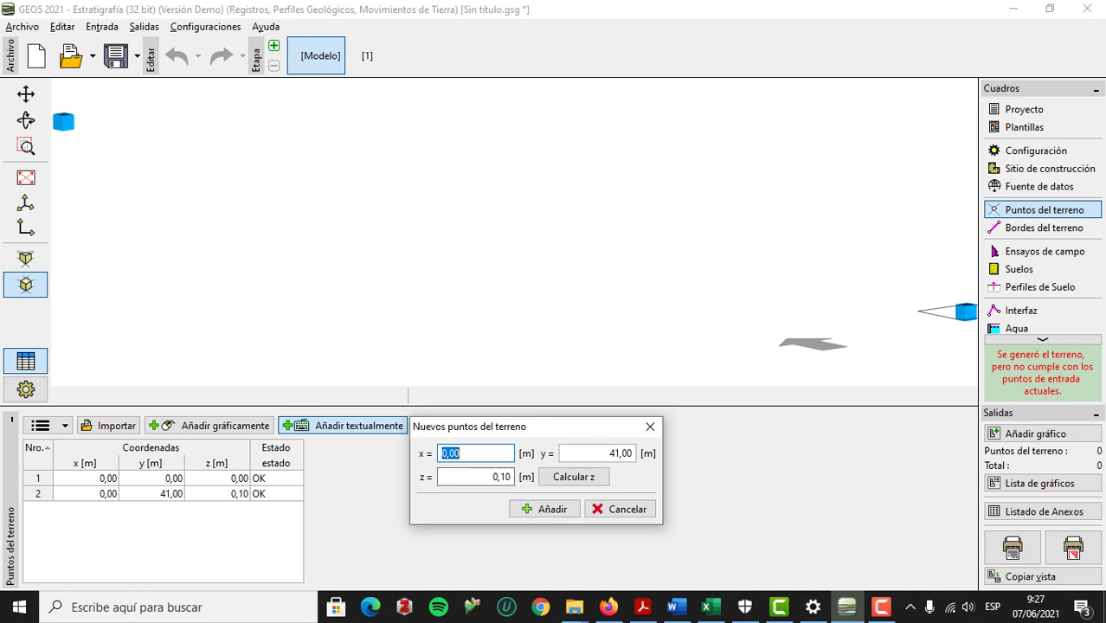
Add the third terrain point at x = 79, y = 41, z = 0,3 m.
type("79")
key("Tab")
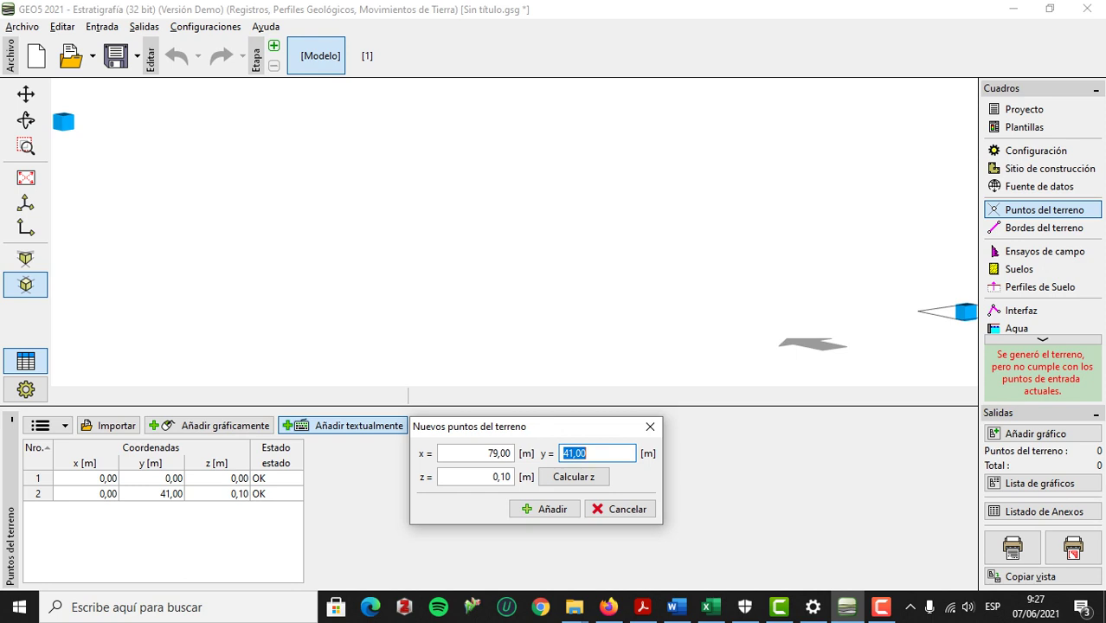
type("41")
key("Tab")
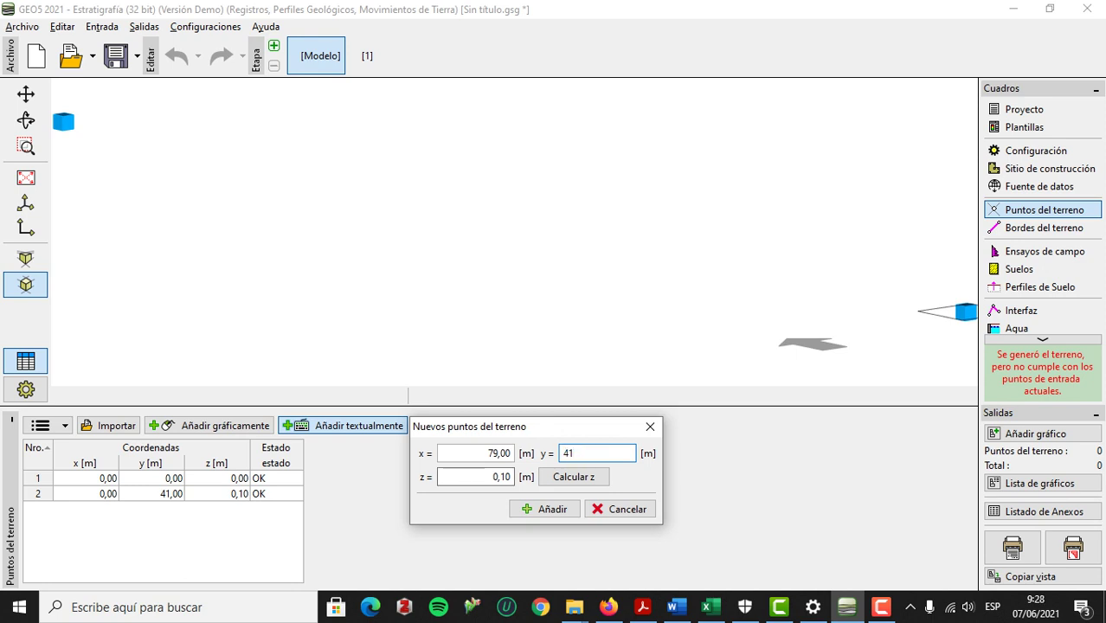
type("0,3")
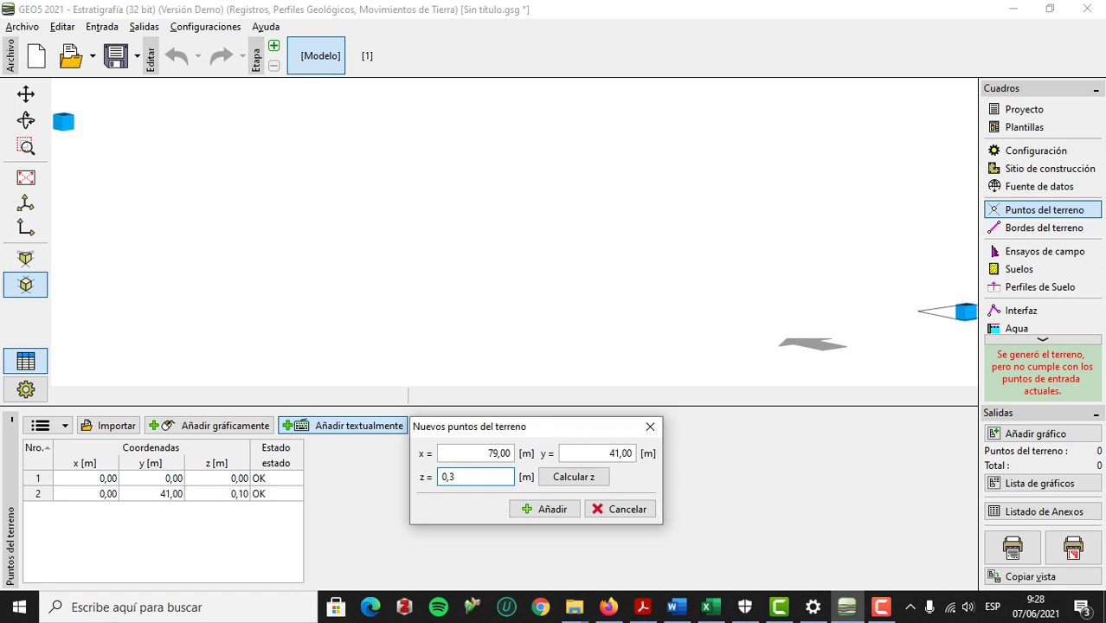
left_click(543, 509)
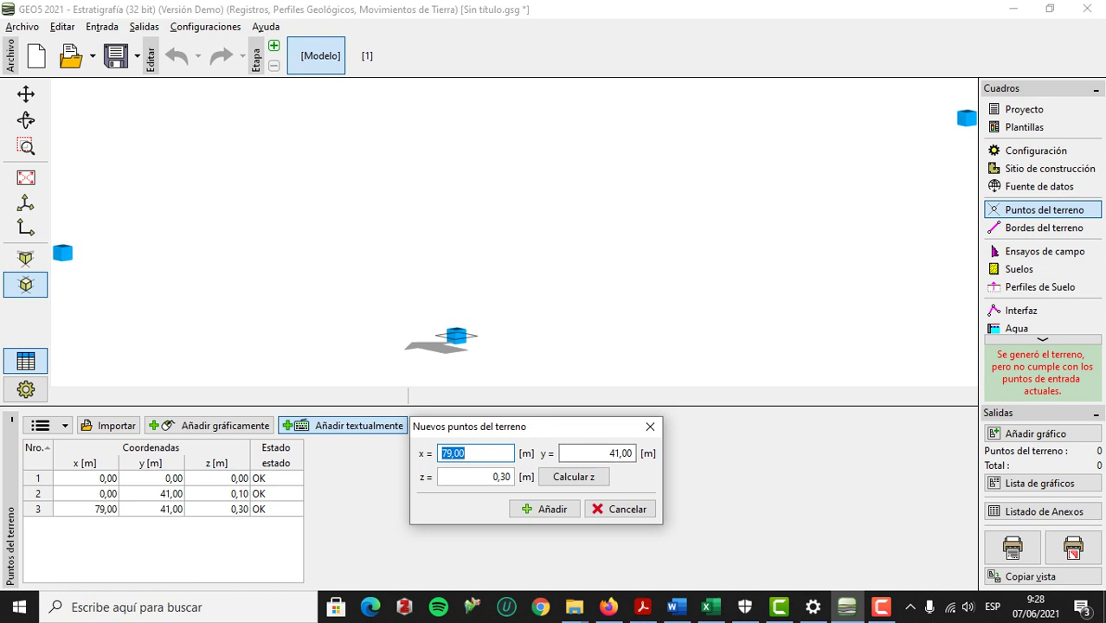
Add the fourth terrain point at x = 79, y = 0, z = 0,25 m and finish entering points.
key("Tab")
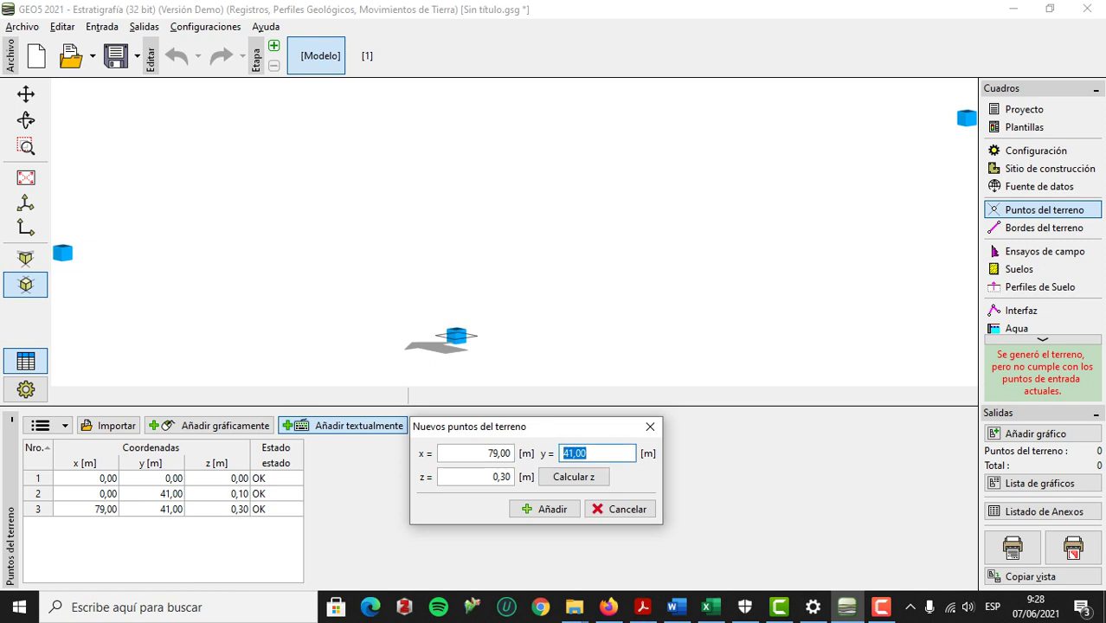
type("0")
key("Tab")
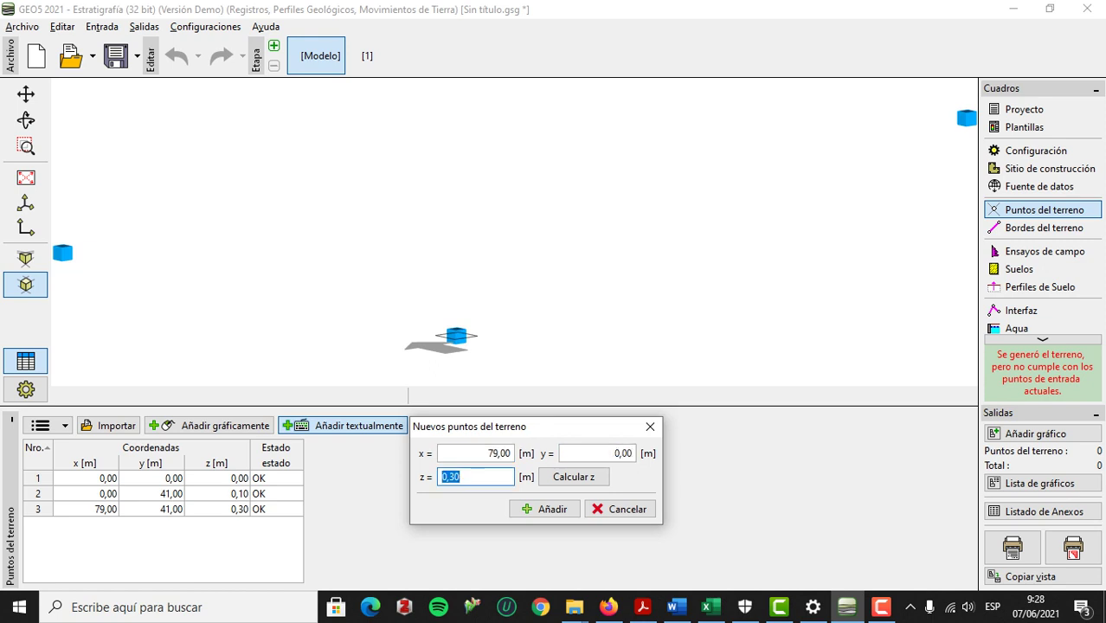
type("0,25")
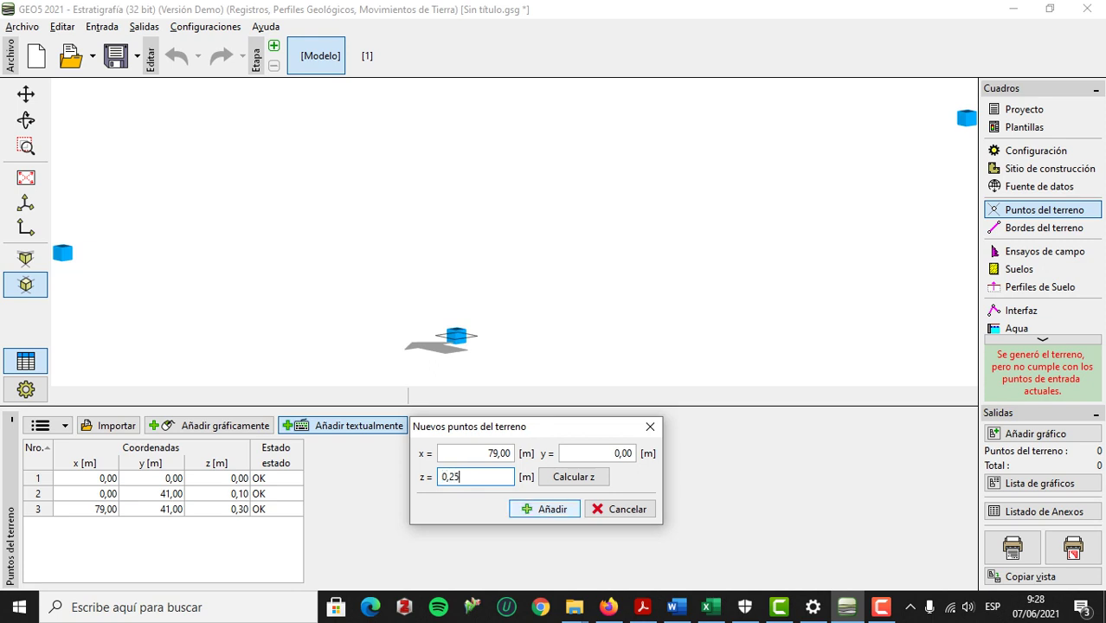
left_click(544, 508)
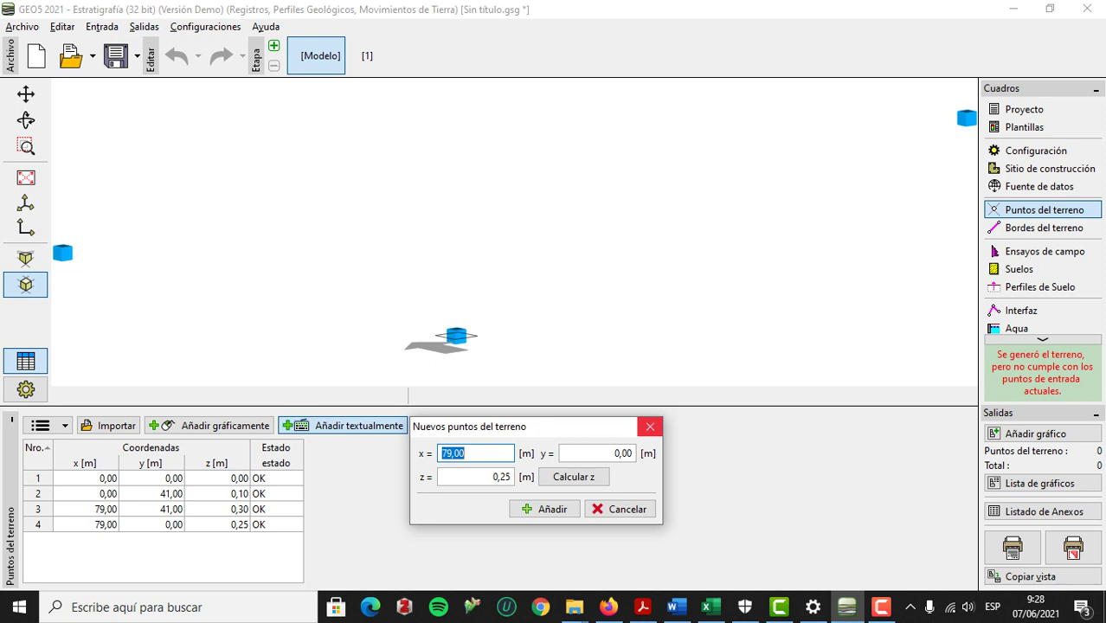
left_click_drag(567, 426, 560, 447)
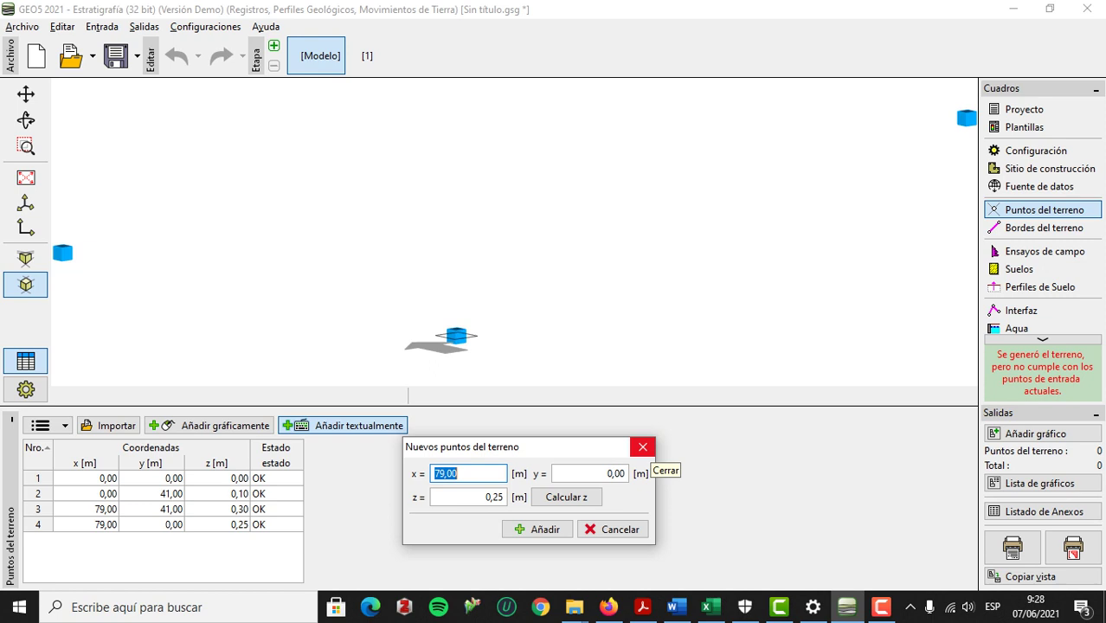
left_click(642, 447)
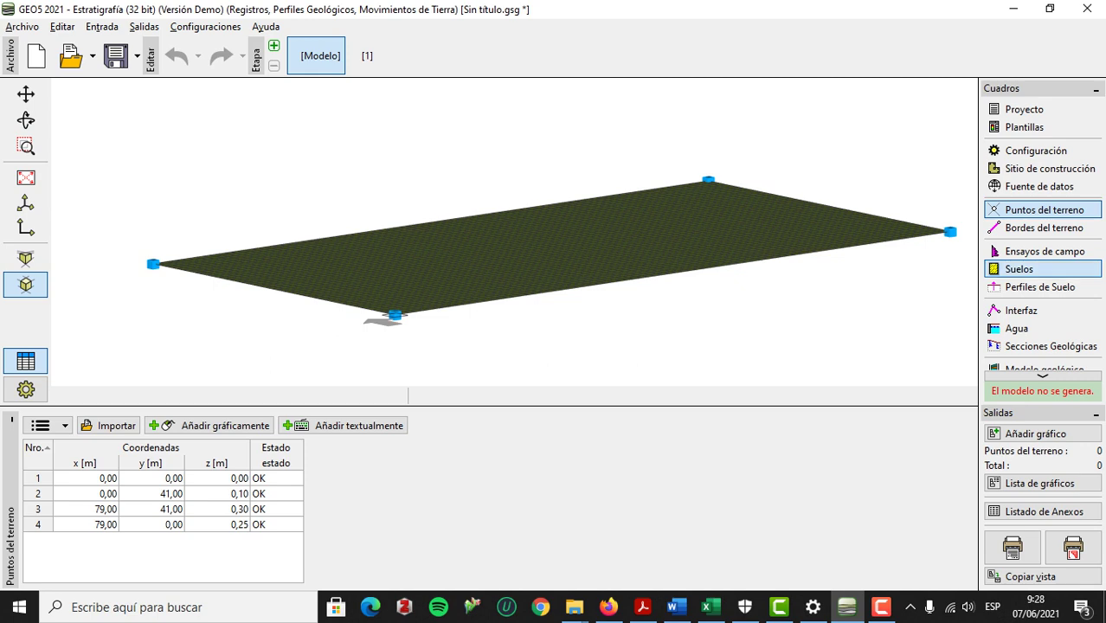
Start a new soil and assign it the standard classification MH, MV, ME - Limo de alta o muy alta plasticidad with firm consistency.
left_click(1018, 269)
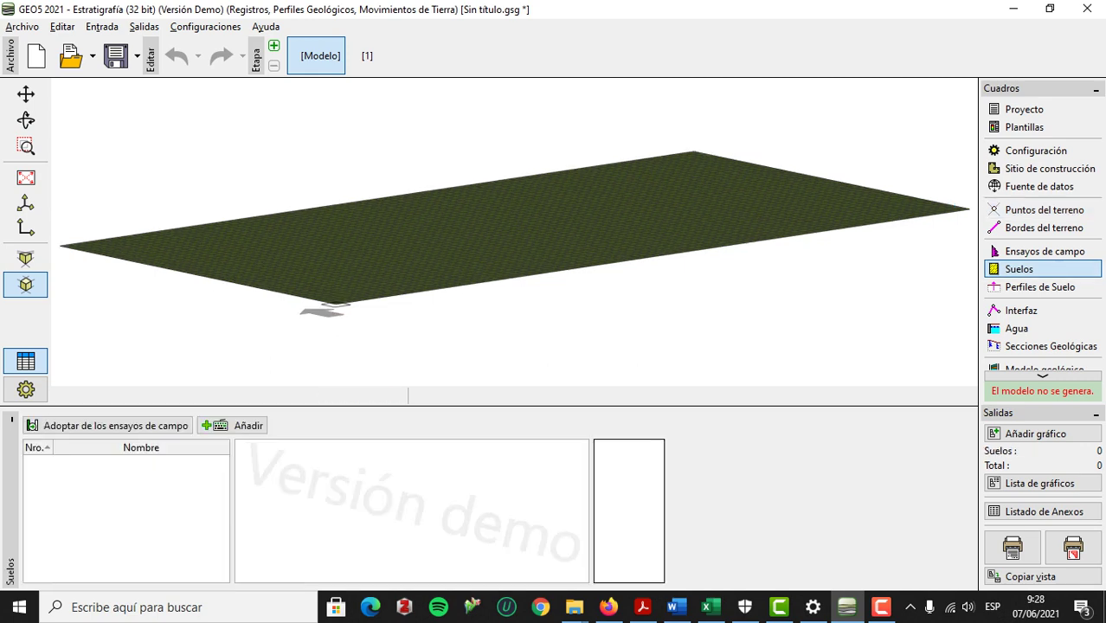
left_click(232, 425)
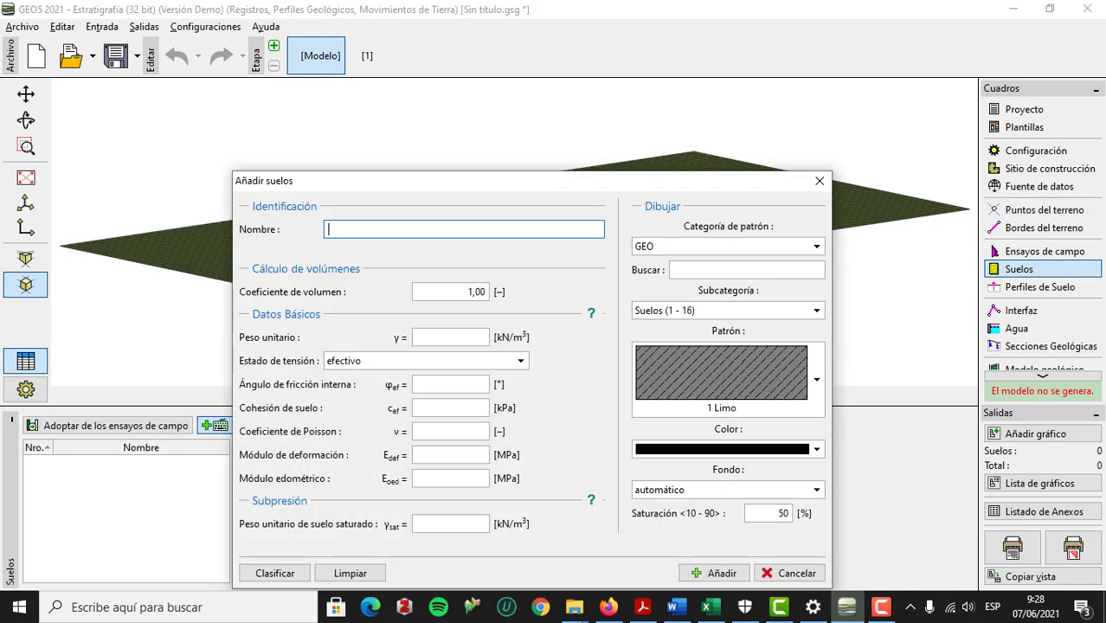
left_click_drag(442, 189, 475, 121)
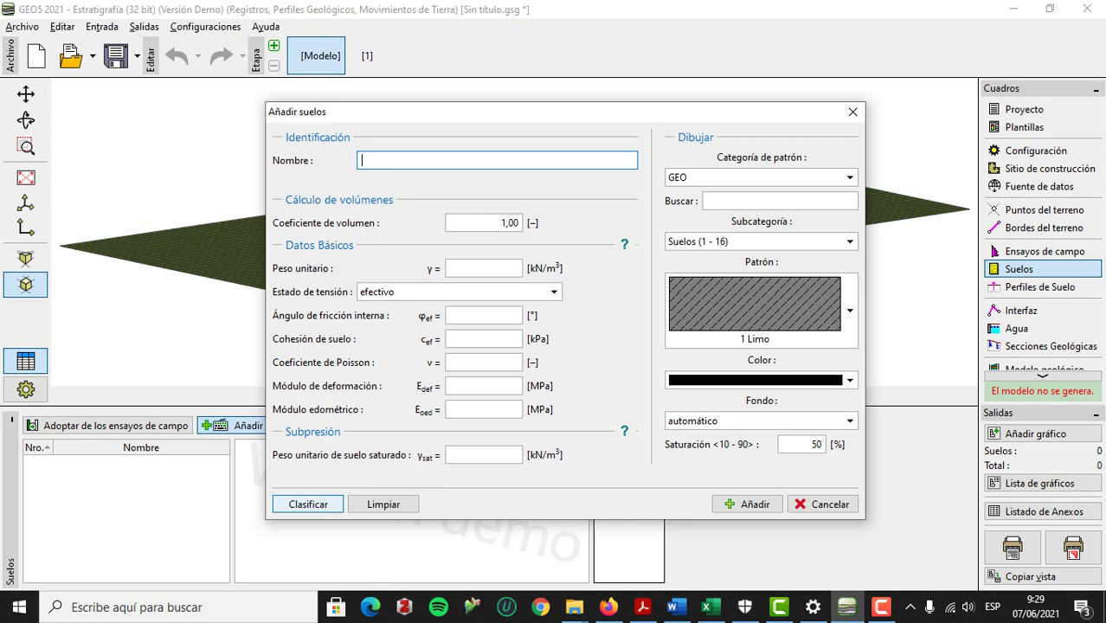
left_click(308, 504)
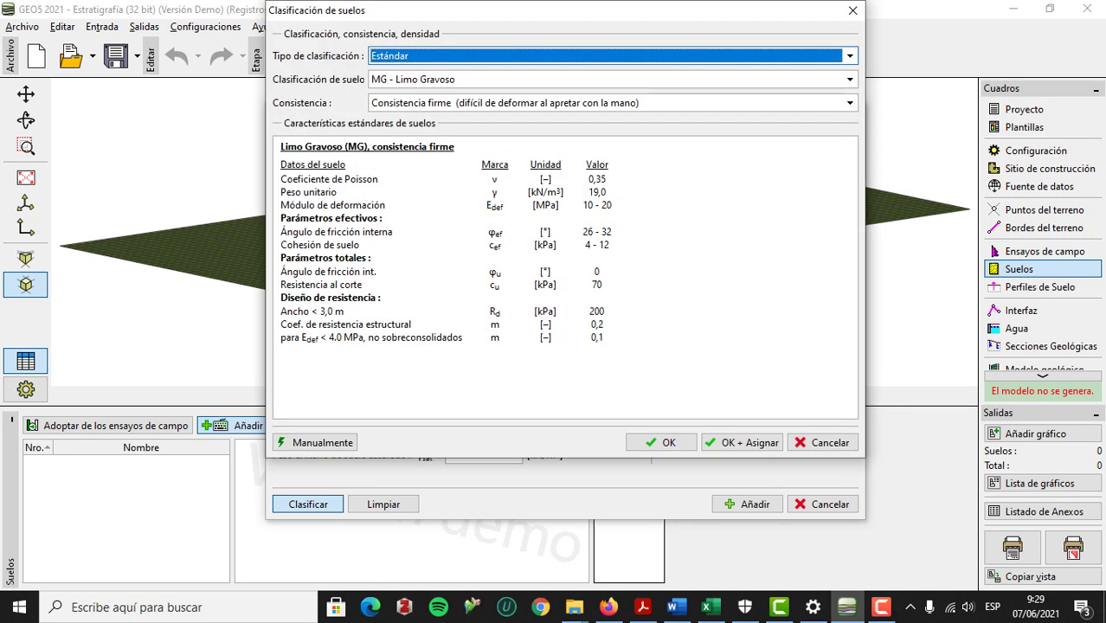
left_click(850, 55)
left_click(849, 56)
left_click(850, 80)
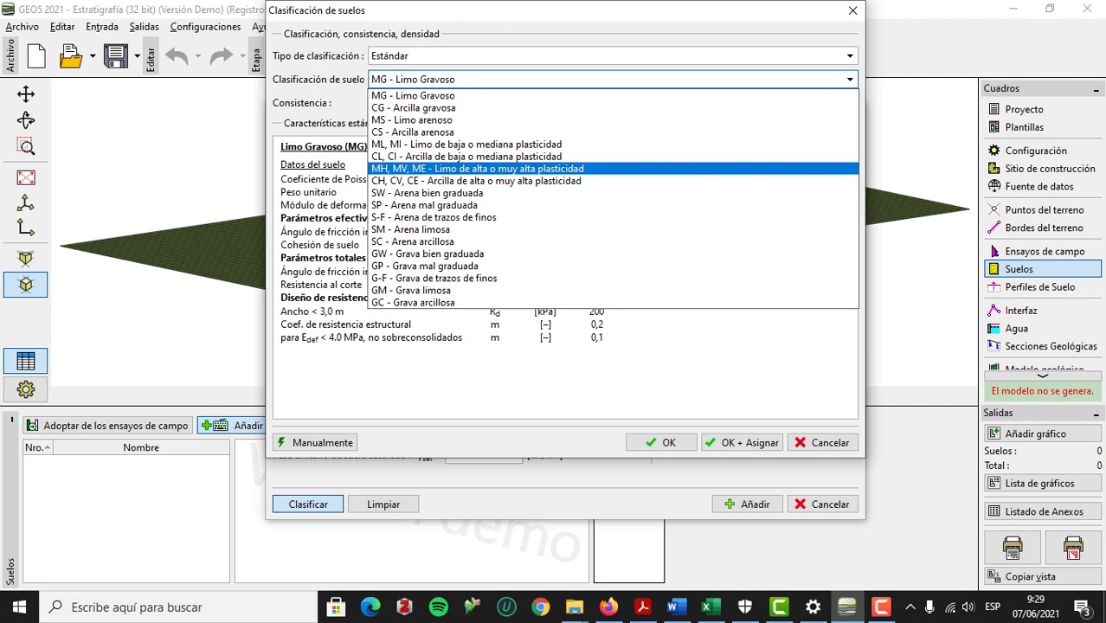
key("Return")
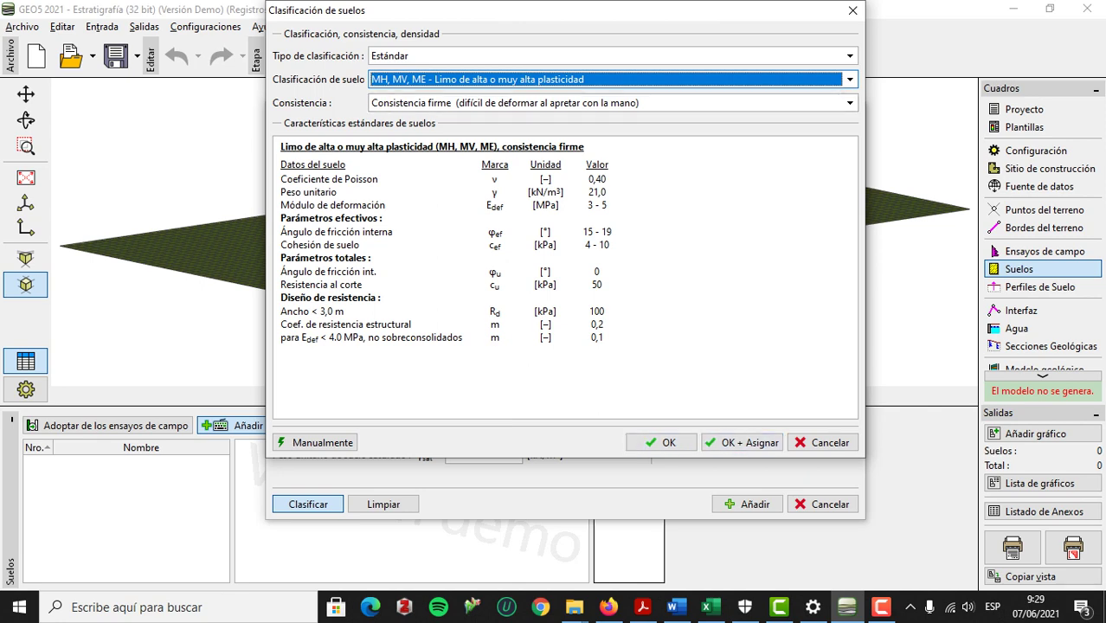
left_click(742, 442)
Replace the new soil's name with CV.
left_click(498, 160)
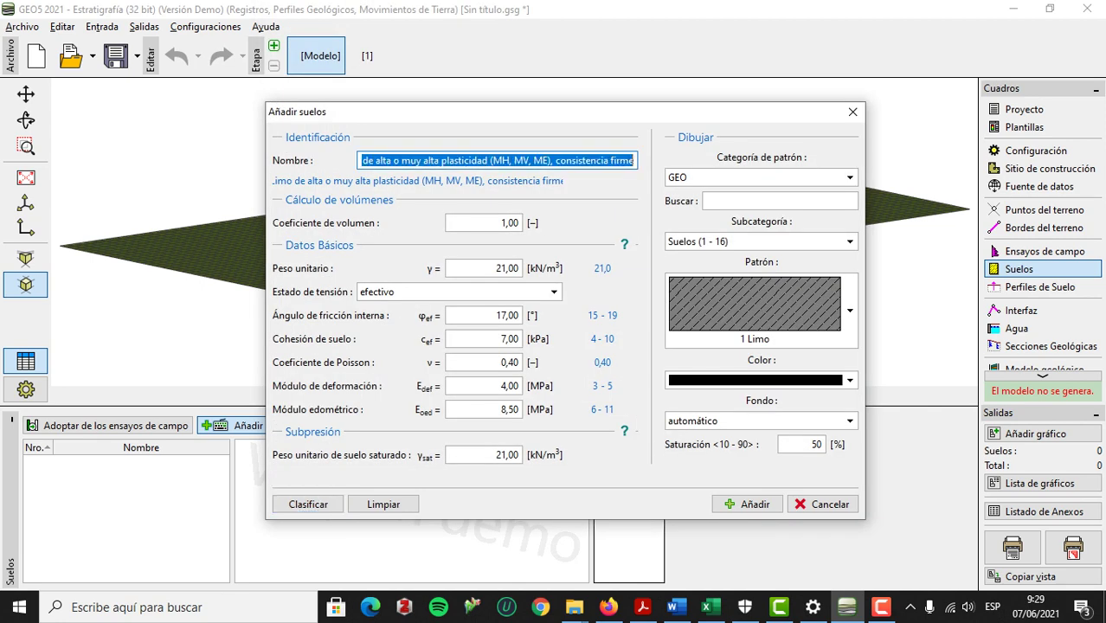
type("cv")
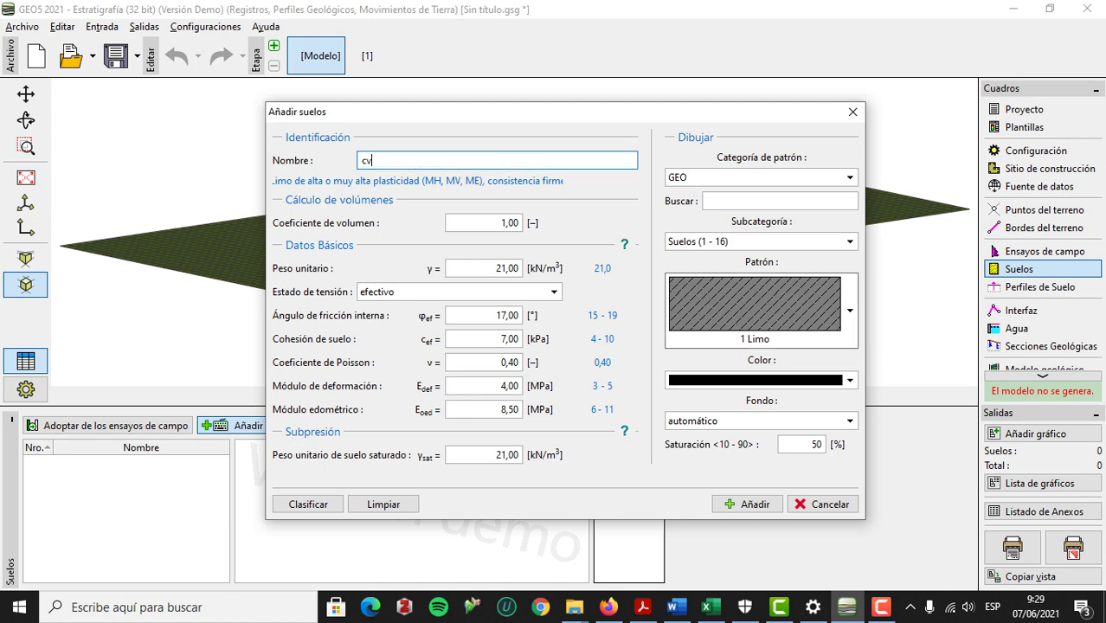
key("ctrl+a")
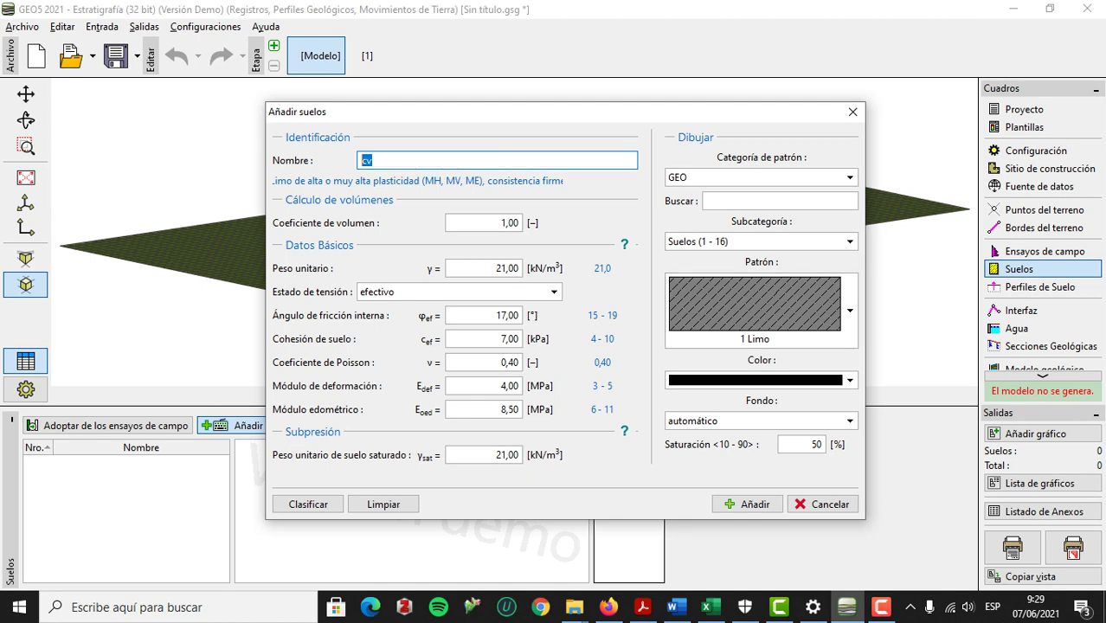
type("CV")
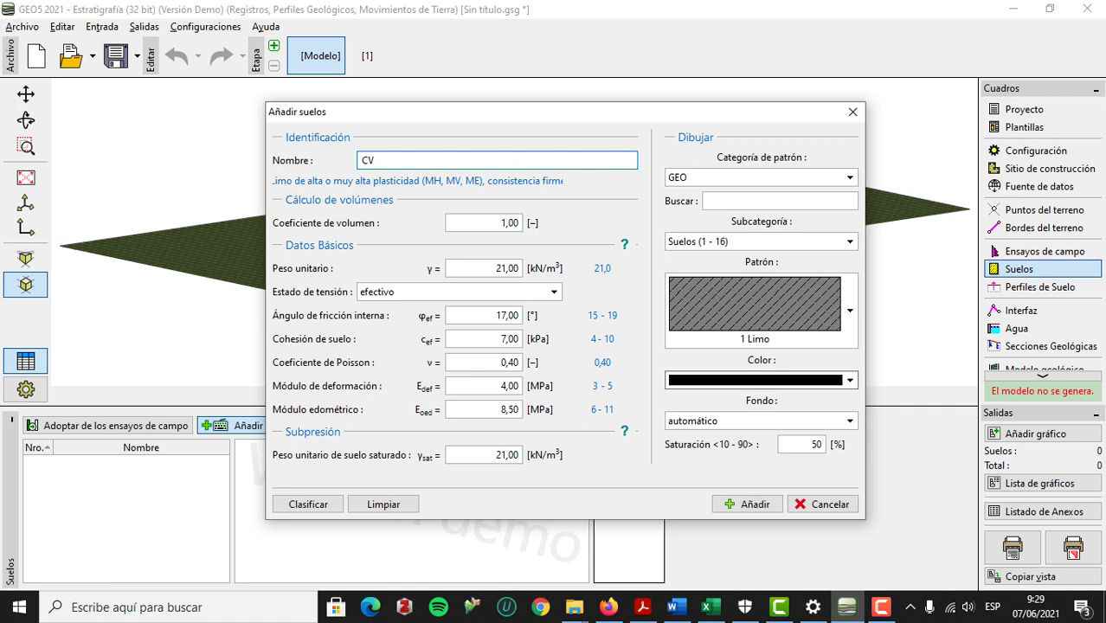
Set the CV soil's pattern colour to dark green and add the soil to the list.
left_click(849, 380)
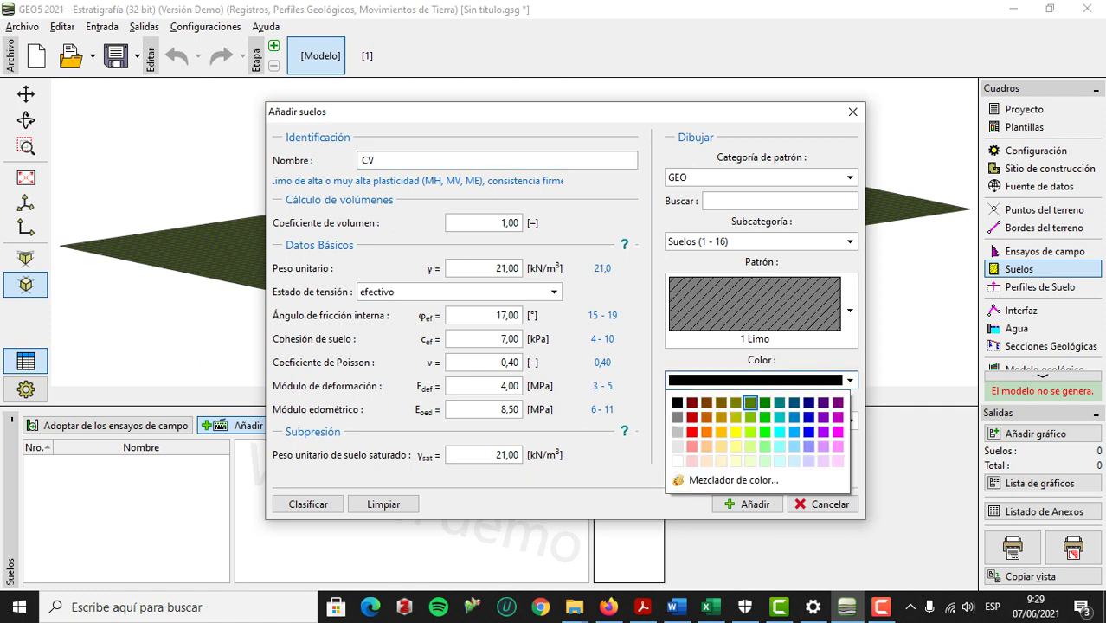
left_click(765, 402)
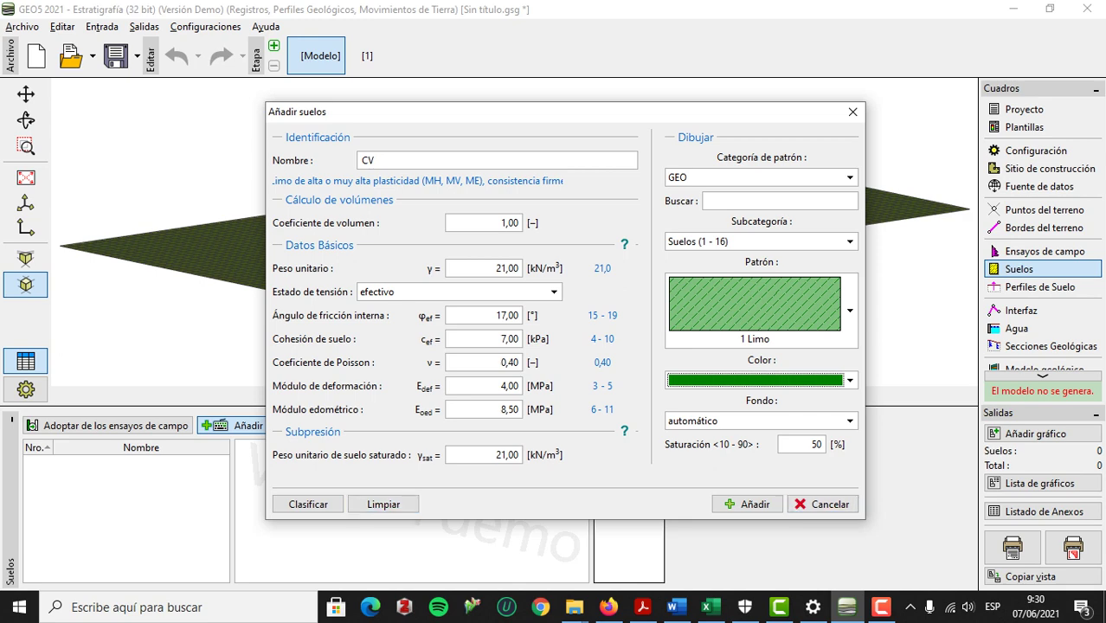
left_click(747, 504)
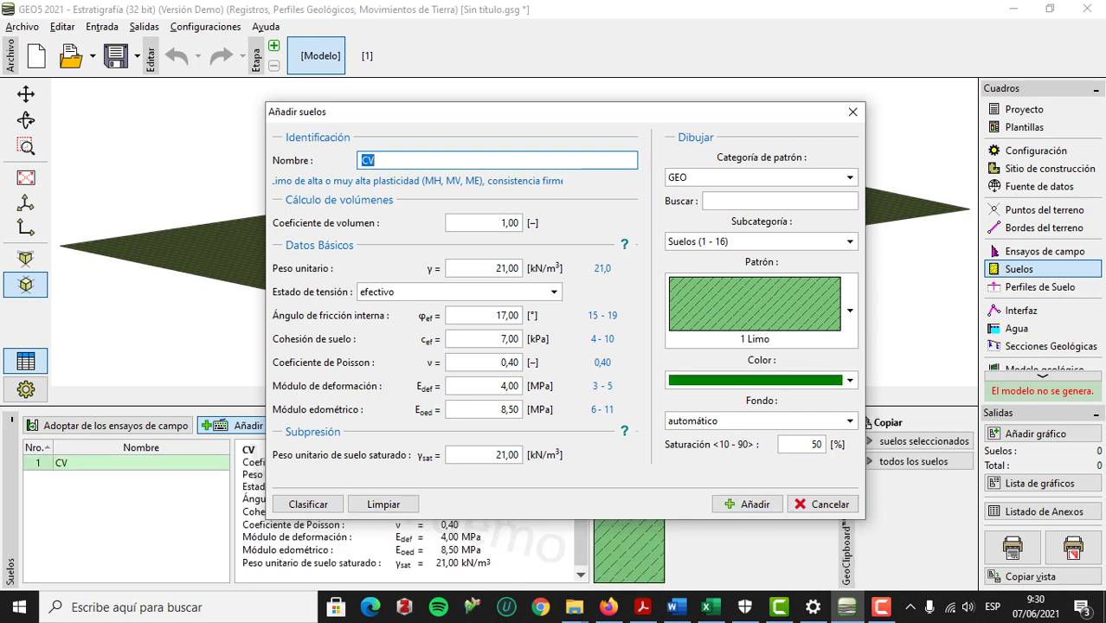
Classify the next soil as CL, CI - Arcilla de baja o mediana plasticidad with firm consistency and assign its standard properties.
left_click(308, 504)
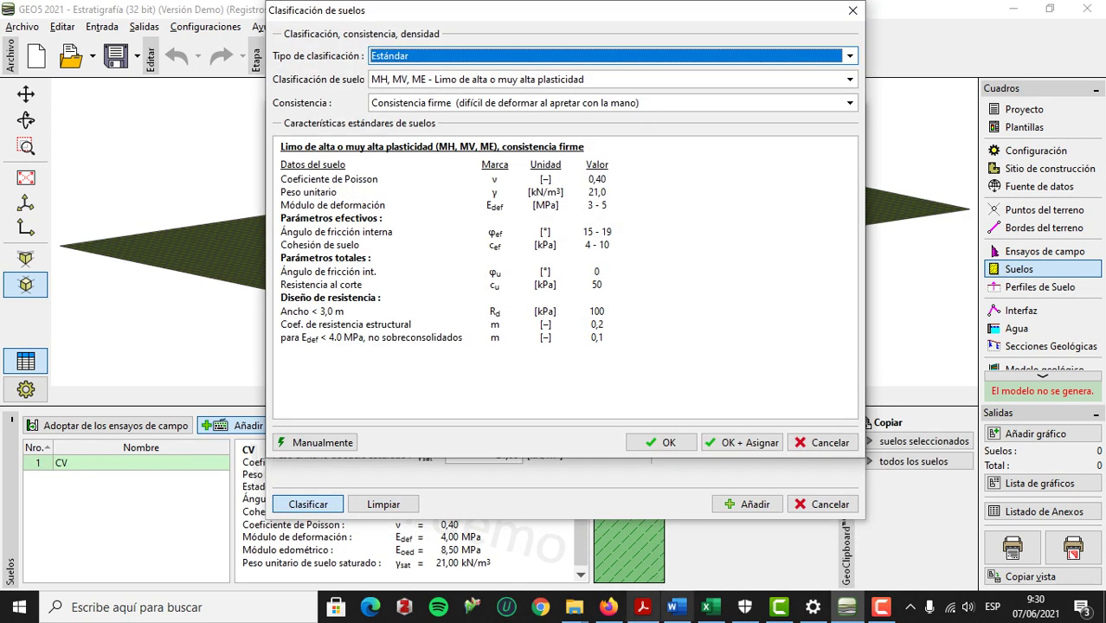
left_click(708, 606)
left_click(710, 607)
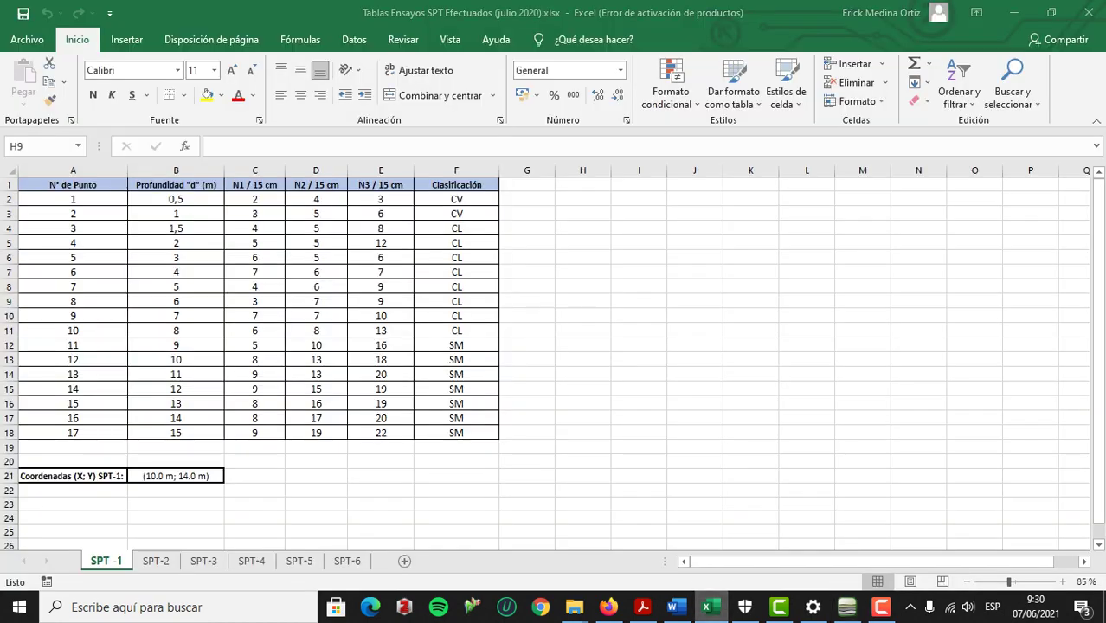
left_click(692, 79)
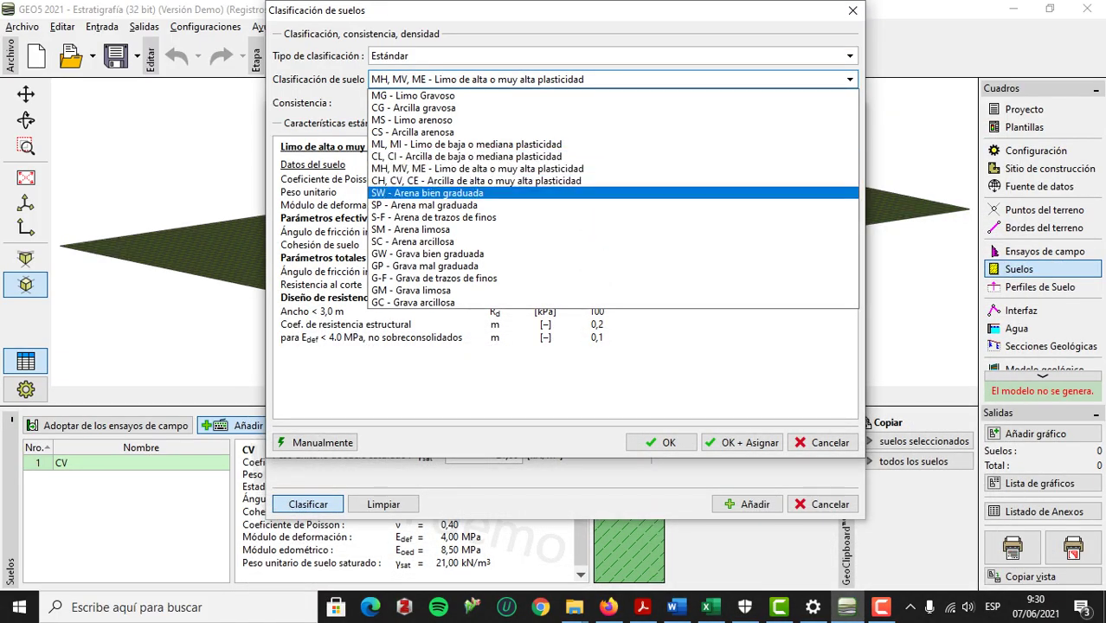
left_click(484, 157)
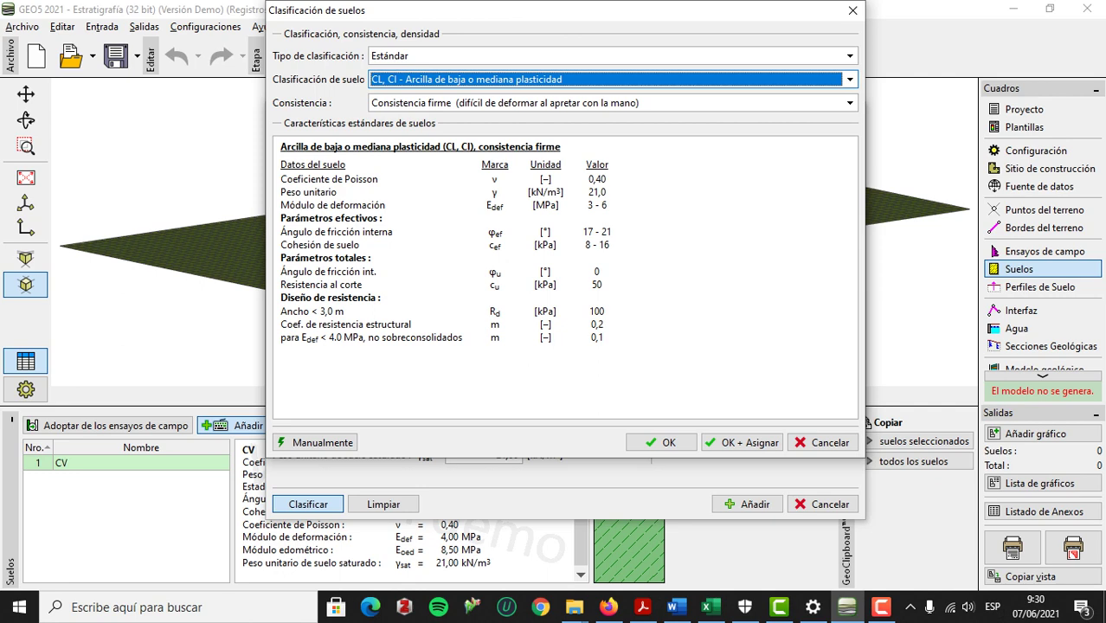
left_click(741, 442)
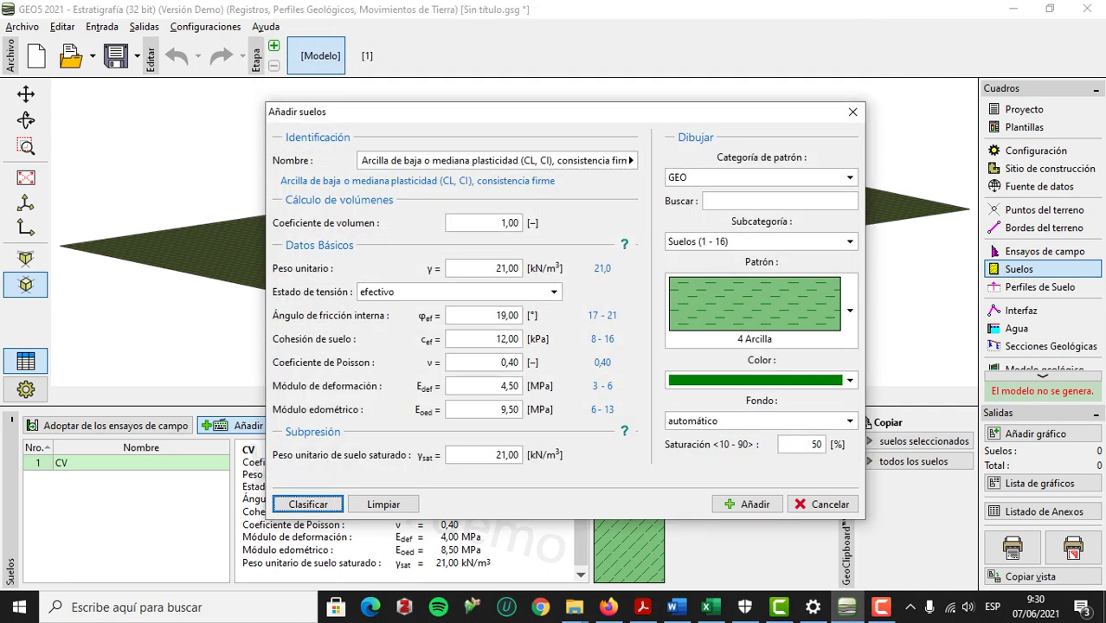
Name the clay soil CL, set its pattern colour to yellow and add it to the list.
triple_click(458, 161)
type("C")
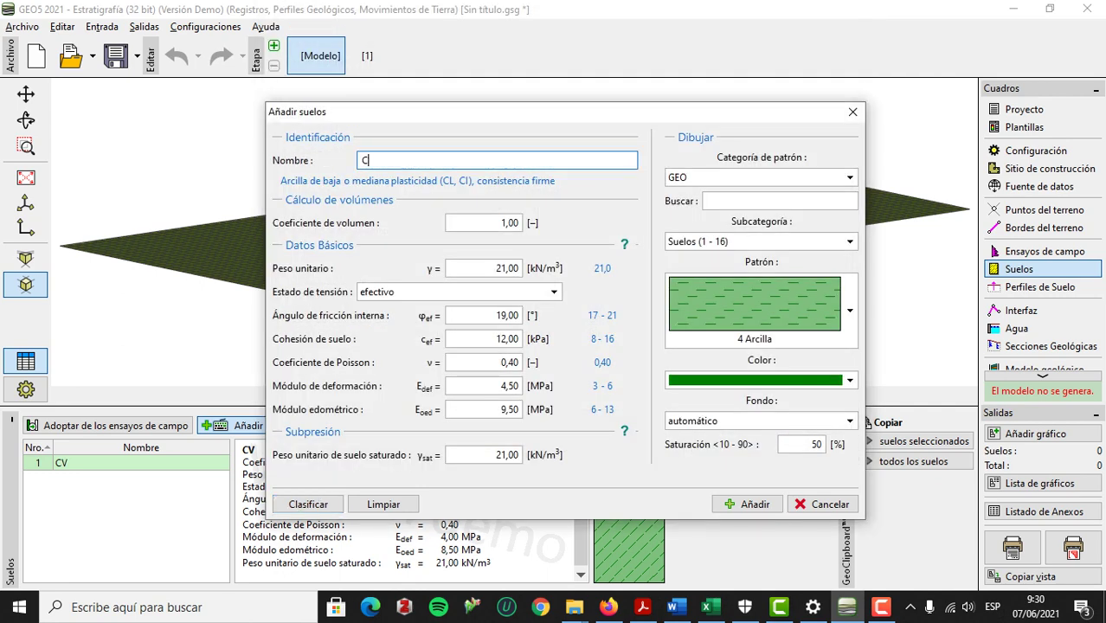
type("L")
left_click(779, 380)
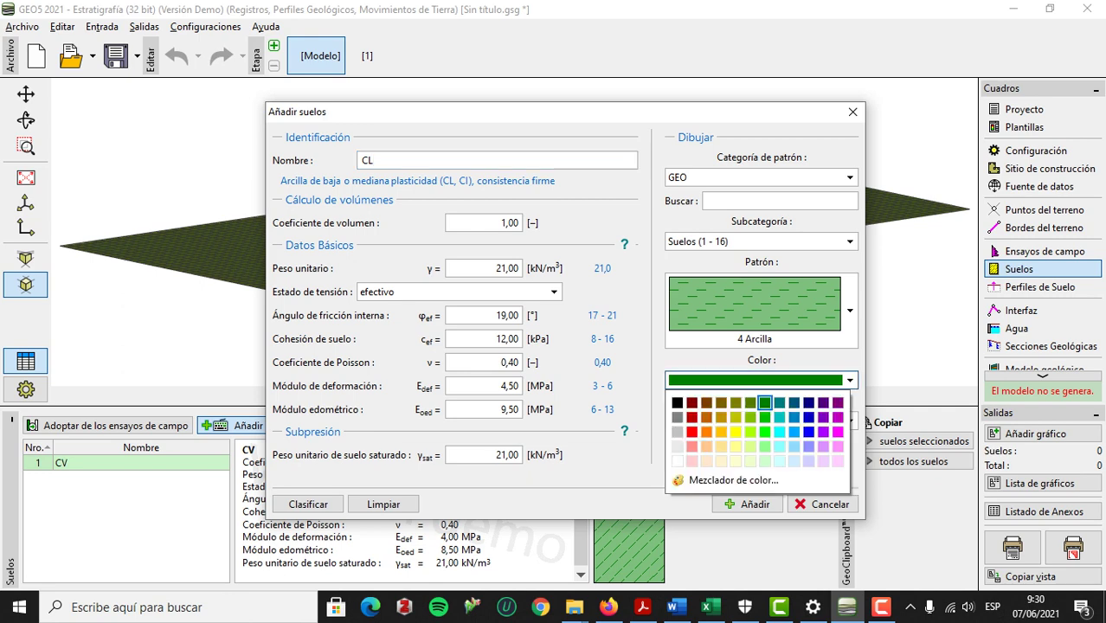
left_click(735, 432)
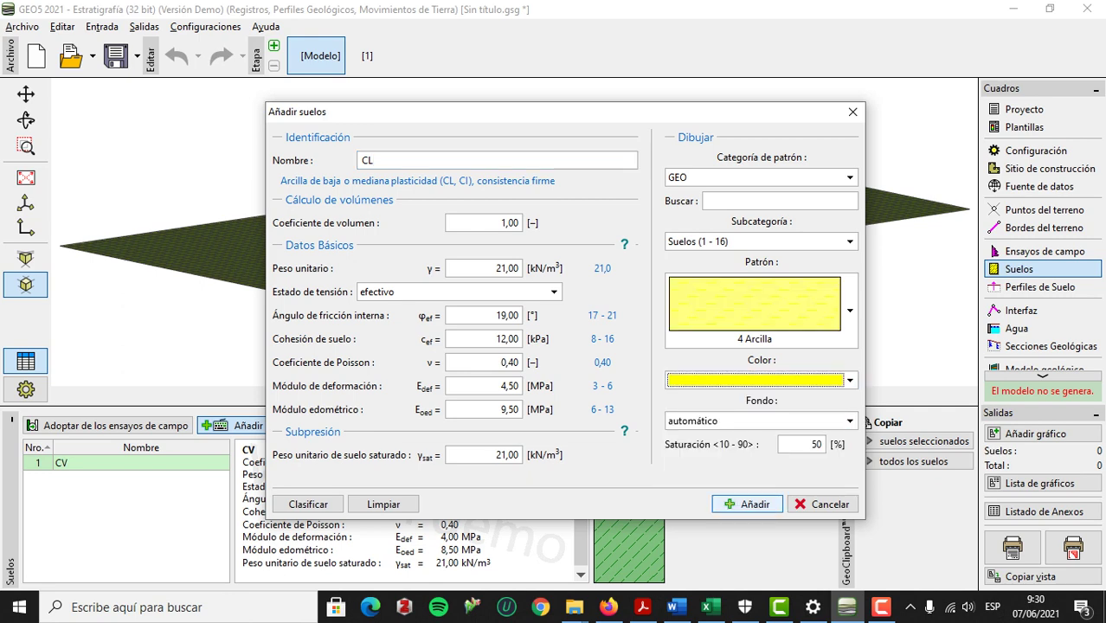
left_click(748, 503)
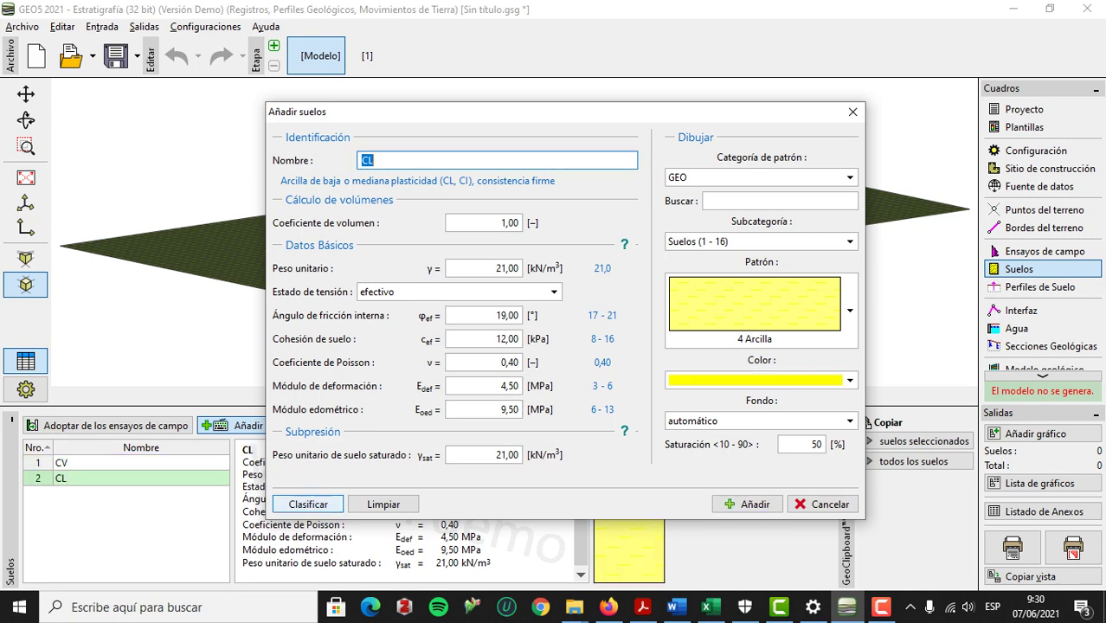
Classify the third soil as SM - Arena limosa with medium density and assign its standard properties.
left_click(308, 504)
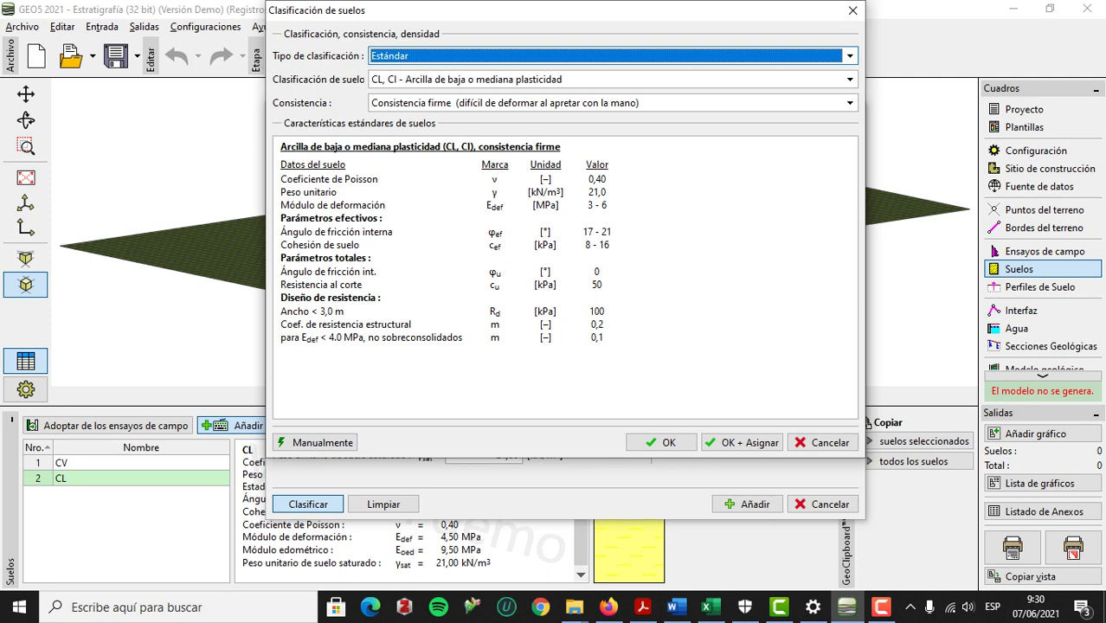
left_click(612, 80)
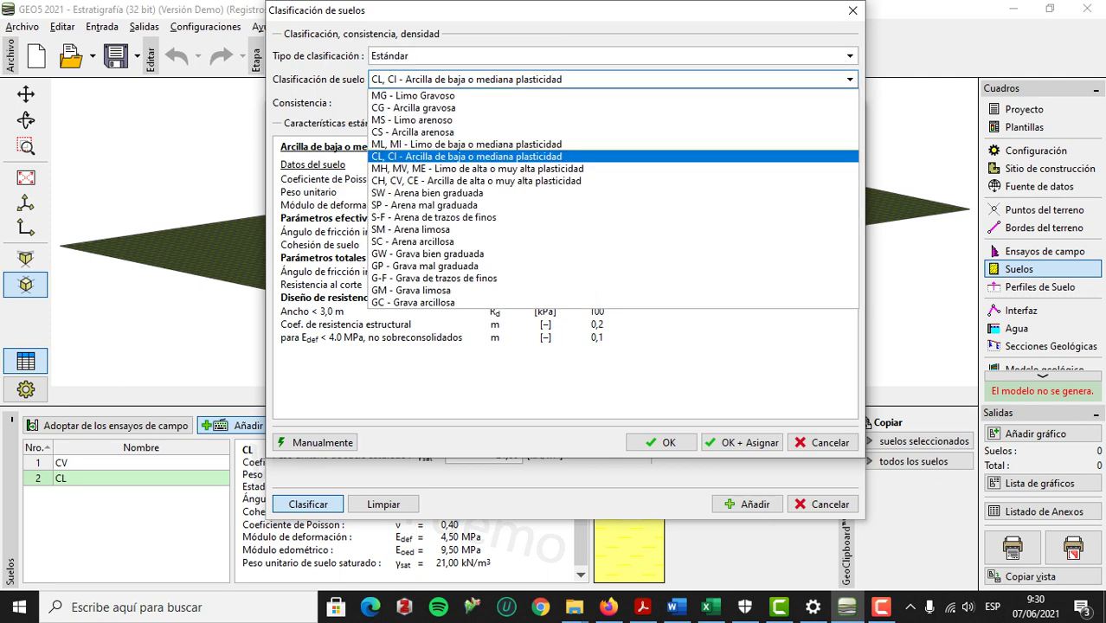
left_click(459, 230)
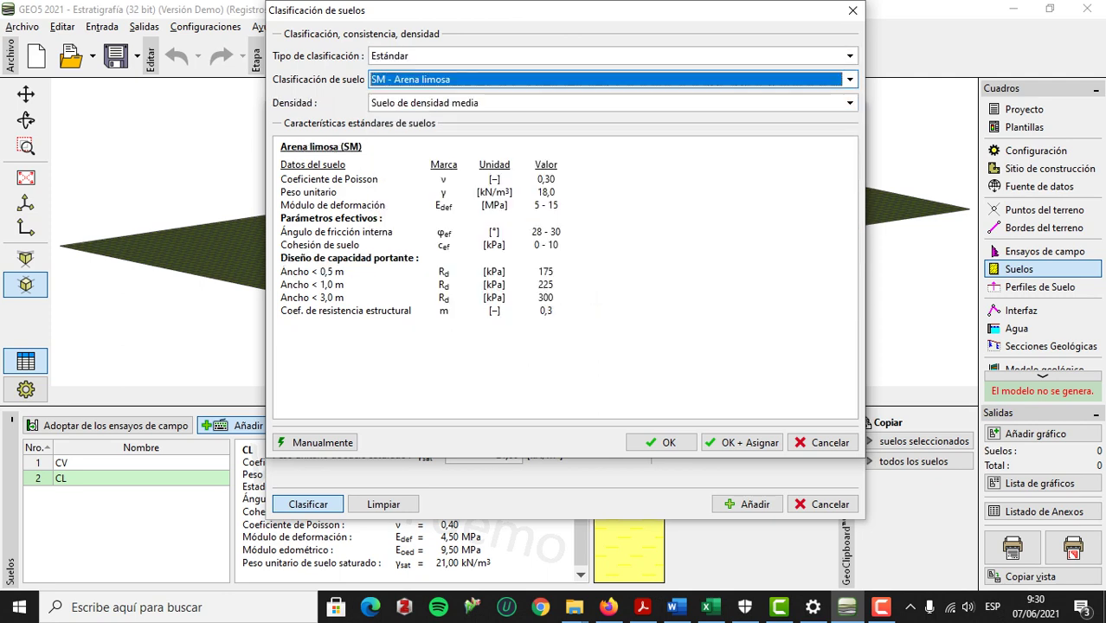
left_click(742, 443)
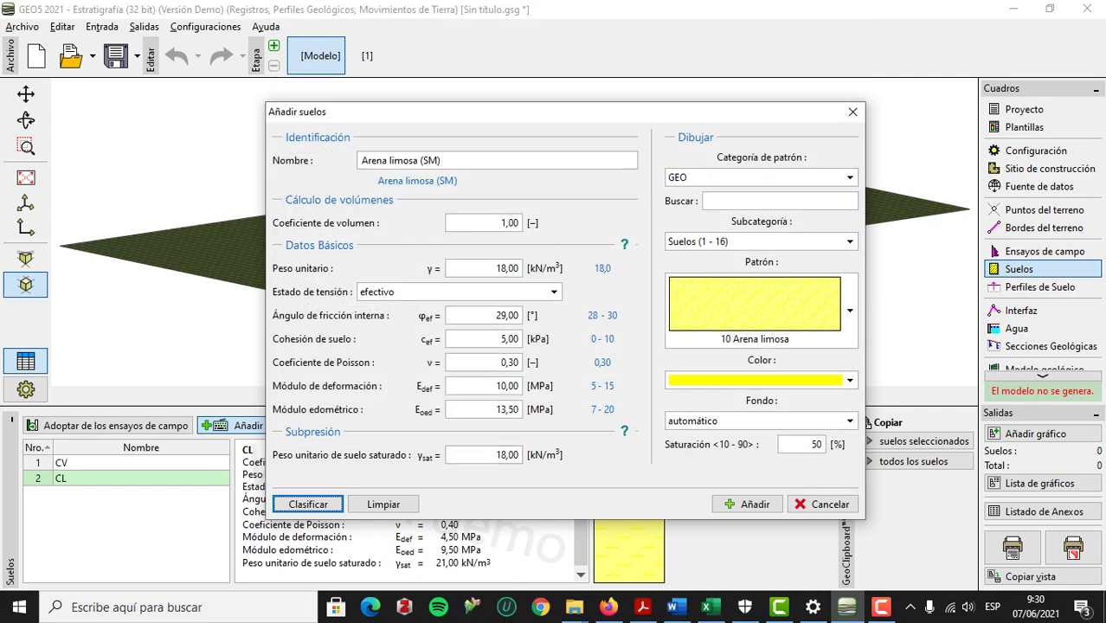
Name the silty sand soil SM, colour it brown, add it to the list and finish adding soils.
left_click_drag(452, 160, 358, 161)
type("SM")
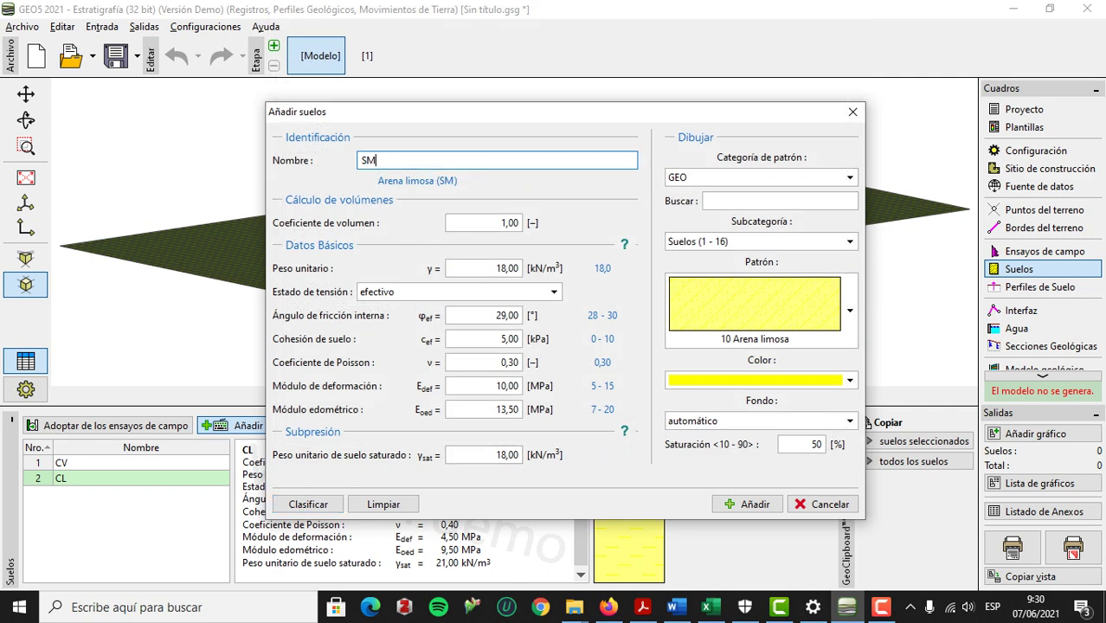
left_click(761, 380)
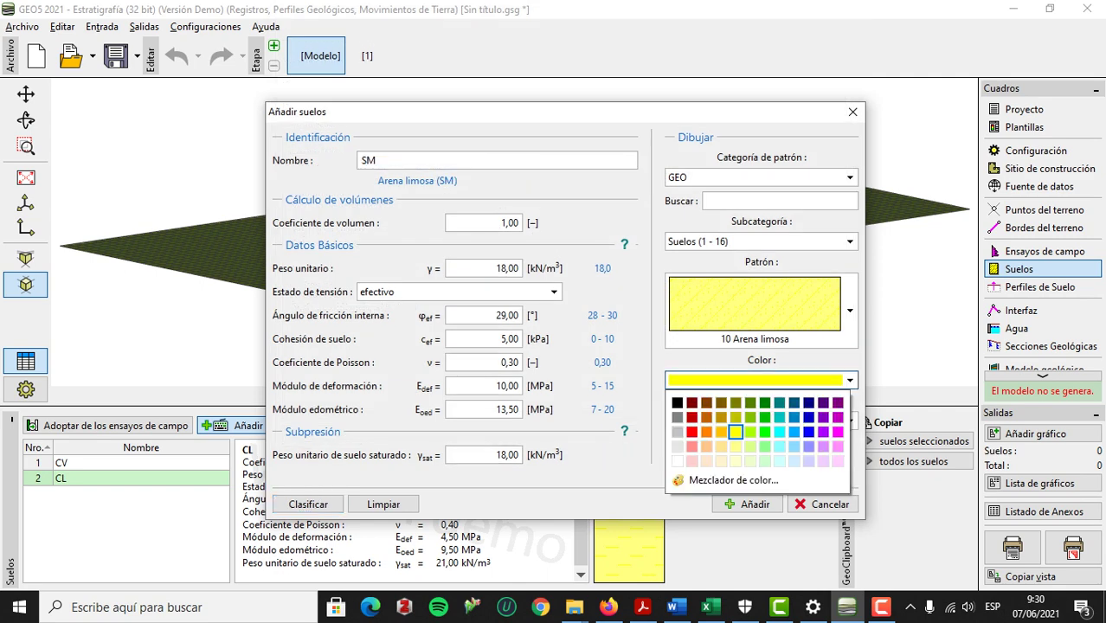
left_click(707, 403)
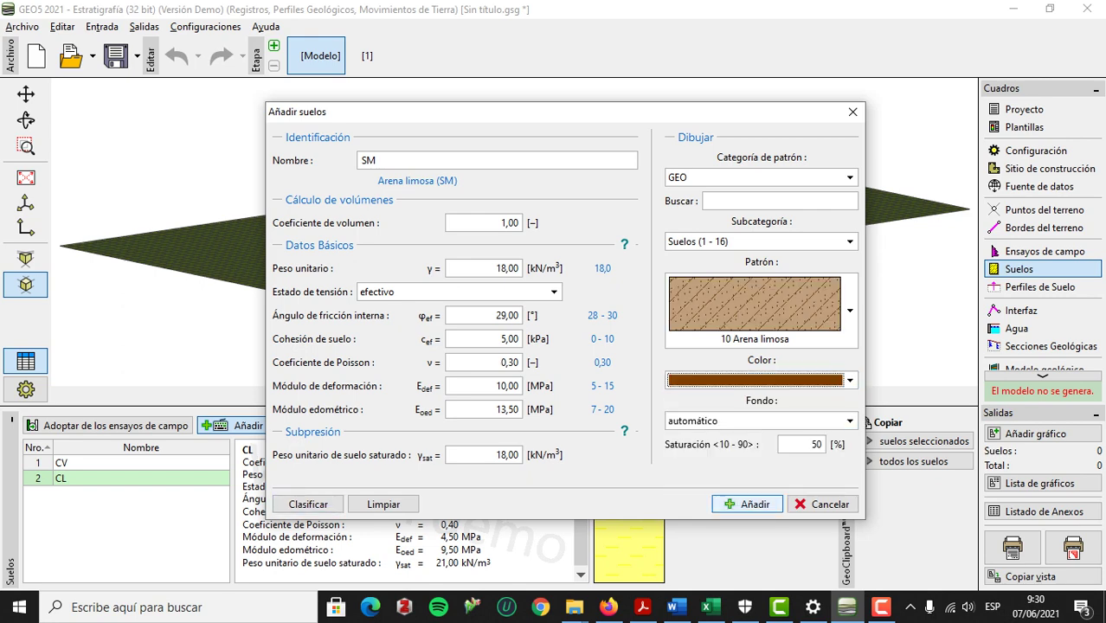
left_click(747, 504)
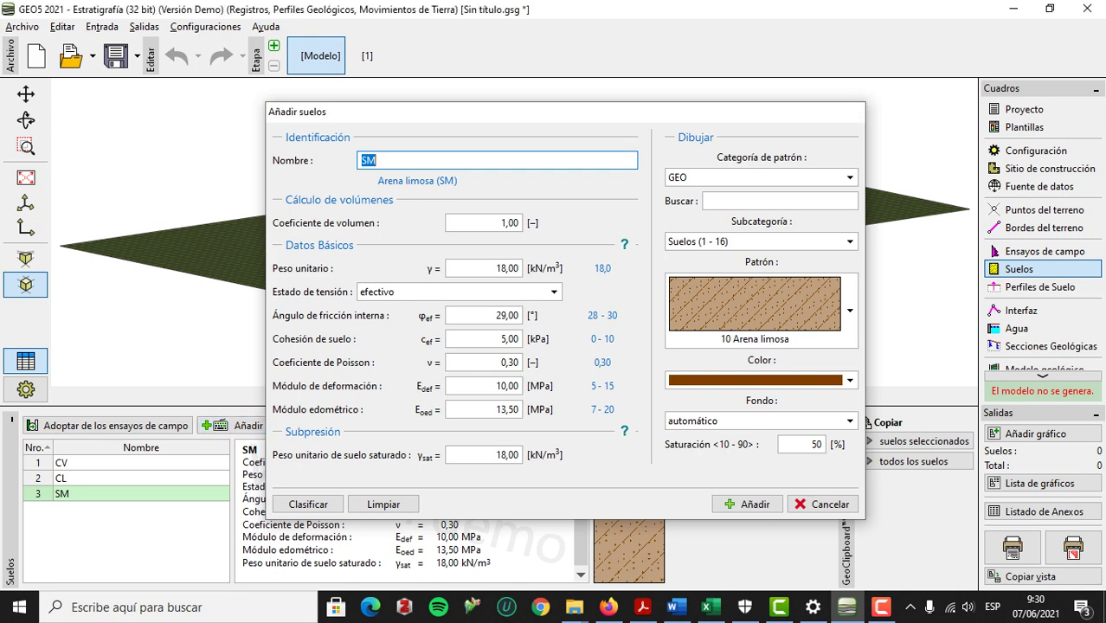
left_click(852, 111)
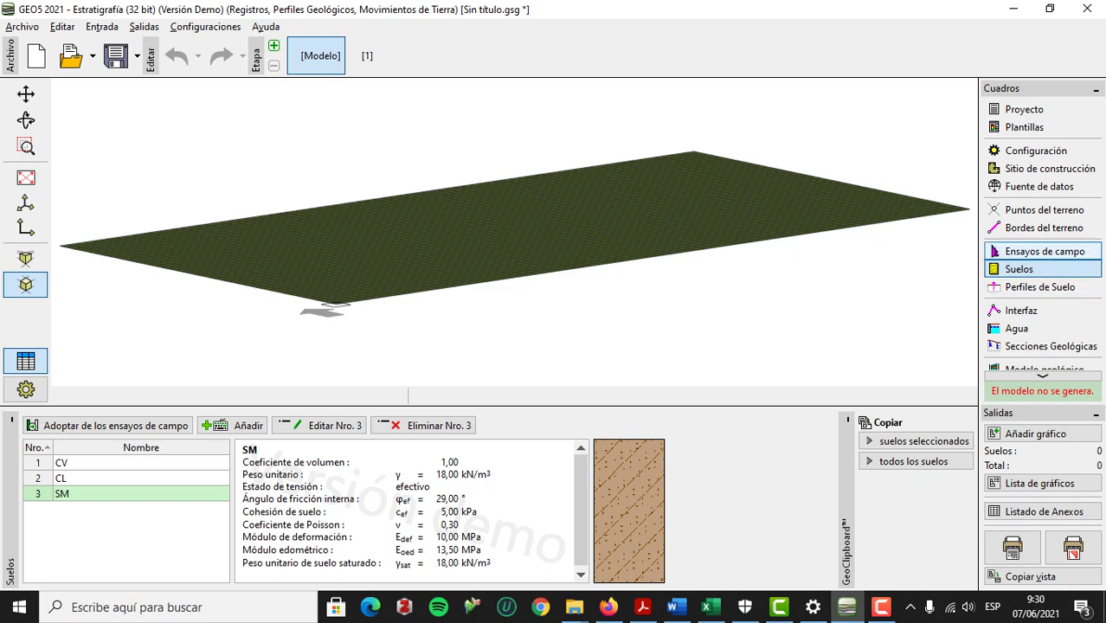
Open the field tests section and examine the SPT-1 table's depths, blow counts and soil classifications in the Excel workbook.
left_click(1044, 251)
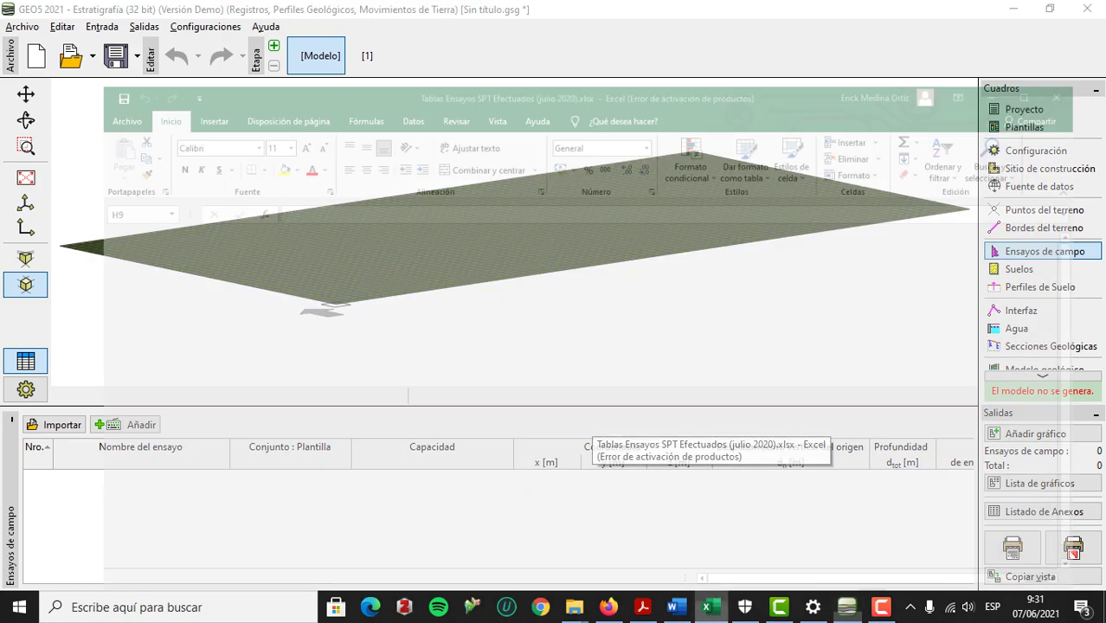
left_click(713, 528)
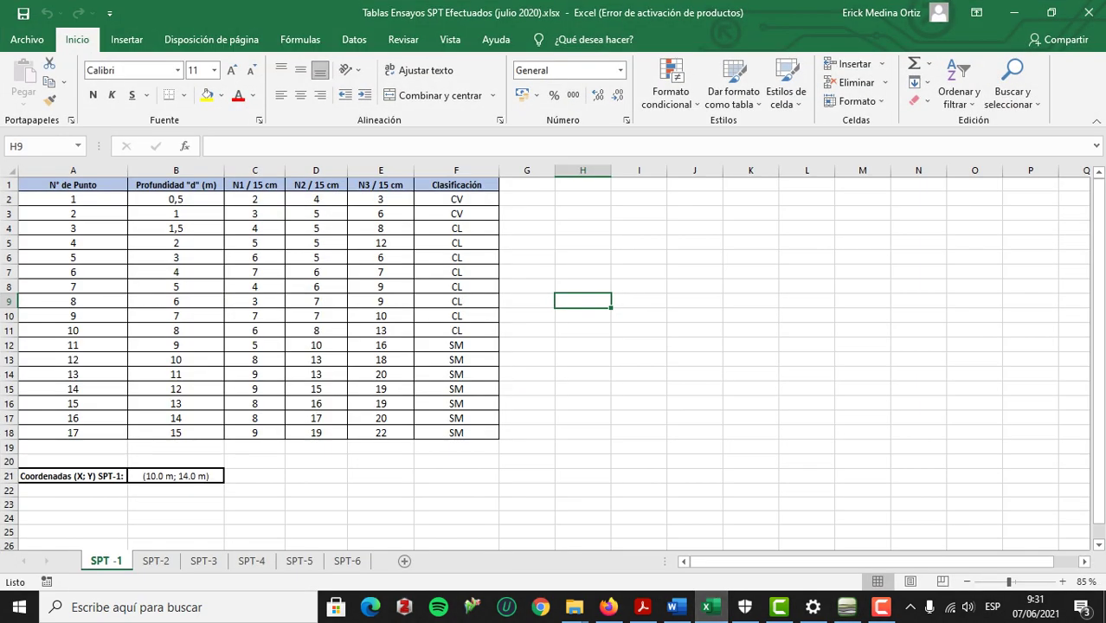
left_click(73, 199)
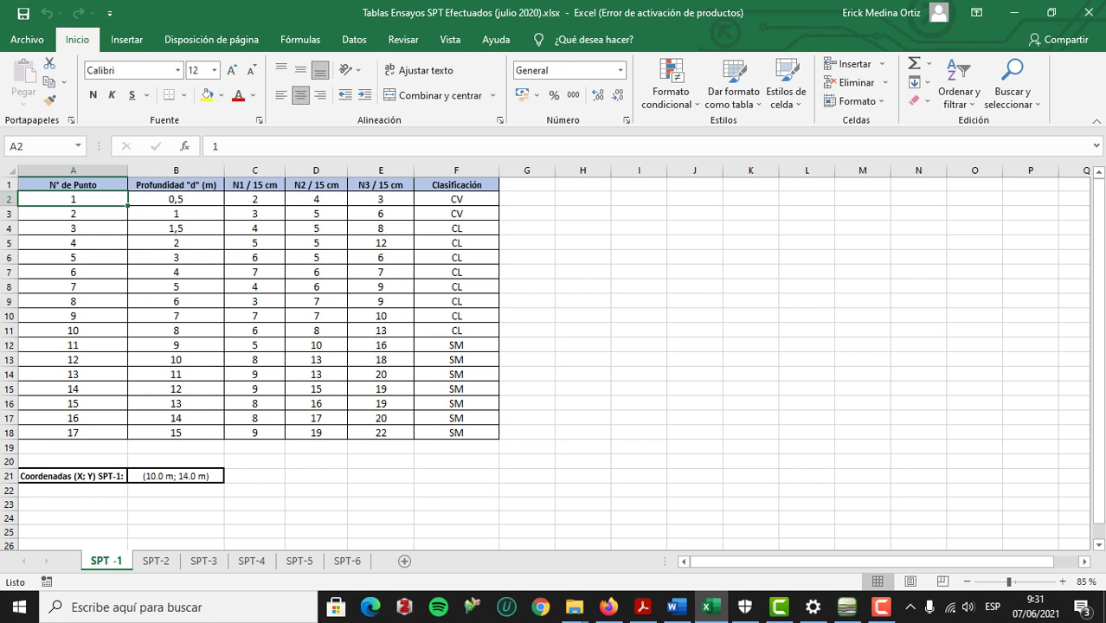
left_click(72, 185)
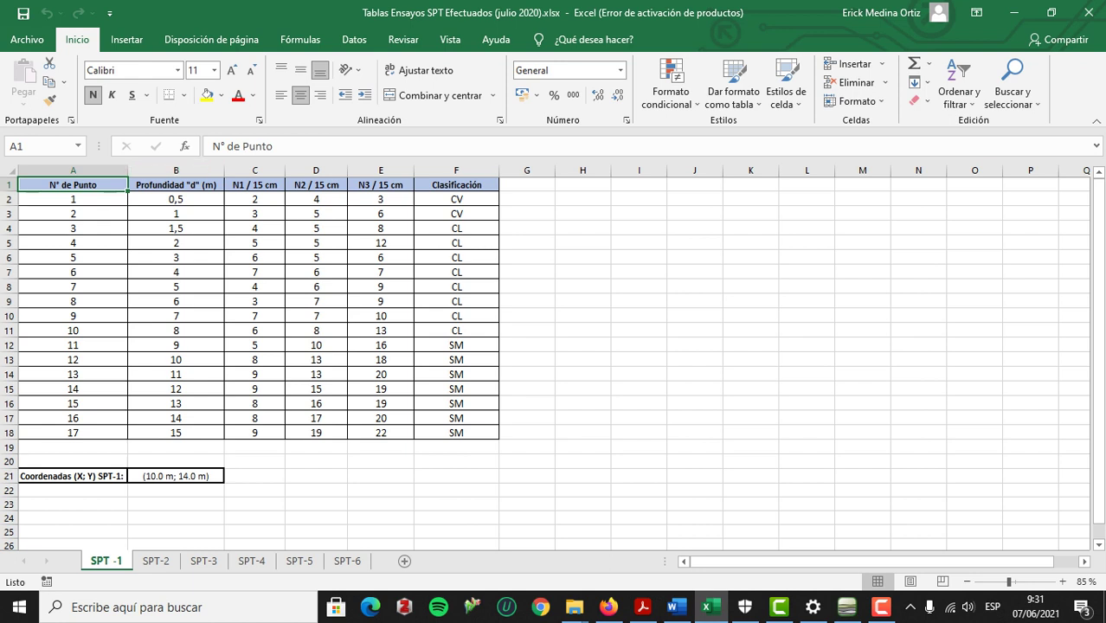
left_click(73, 199)
left_click(73, 185)
left_click_drag(456, 185, 72, 185)
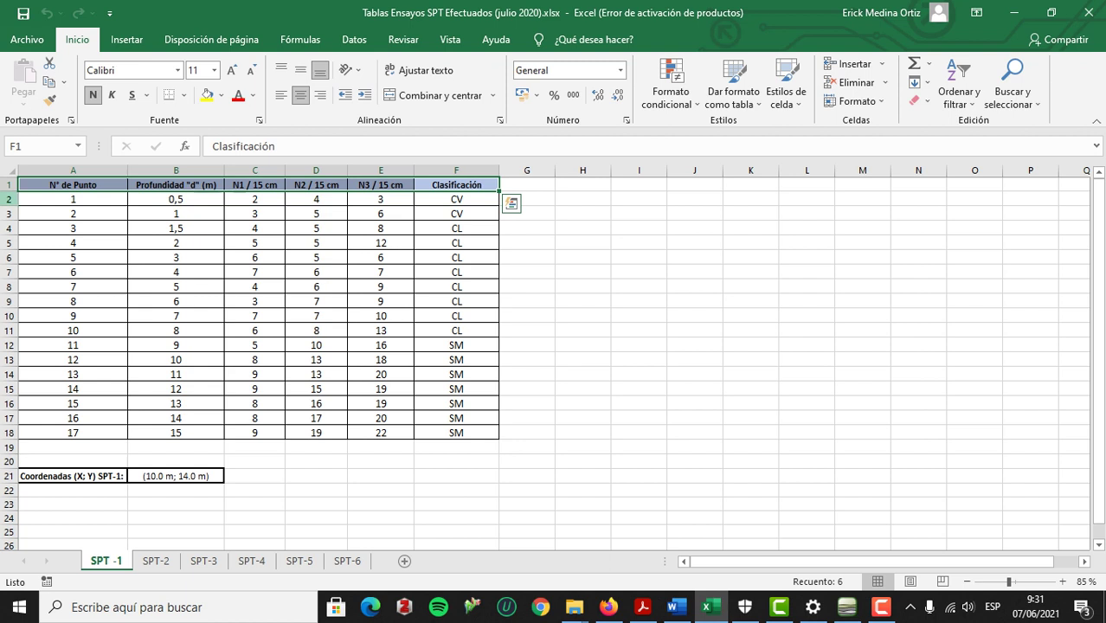
left_click(9, 199)
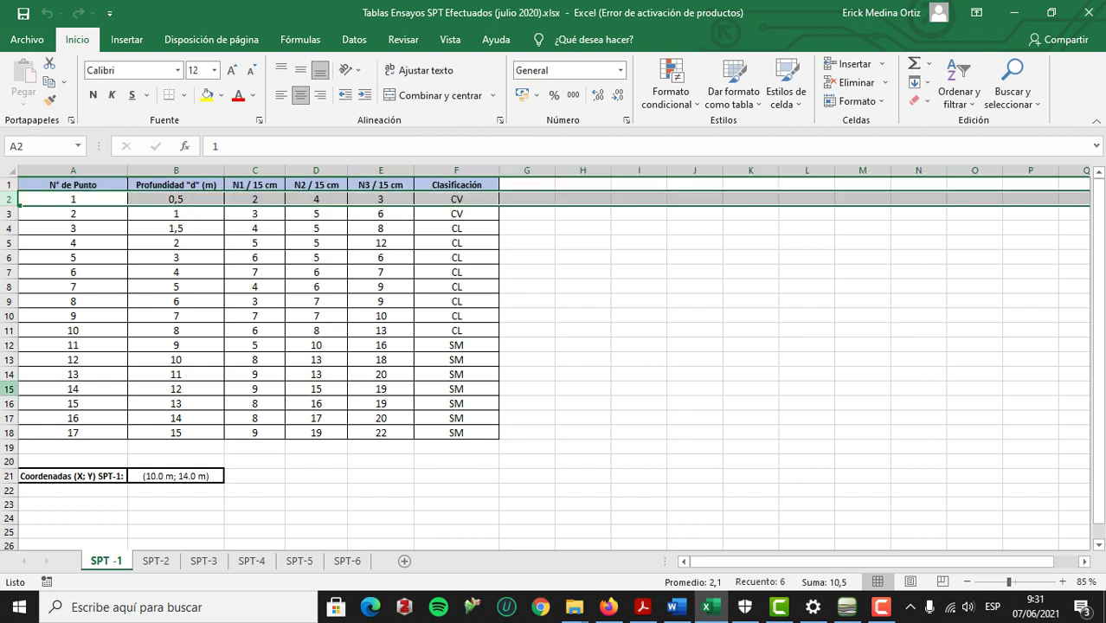
left_click(8, 432)
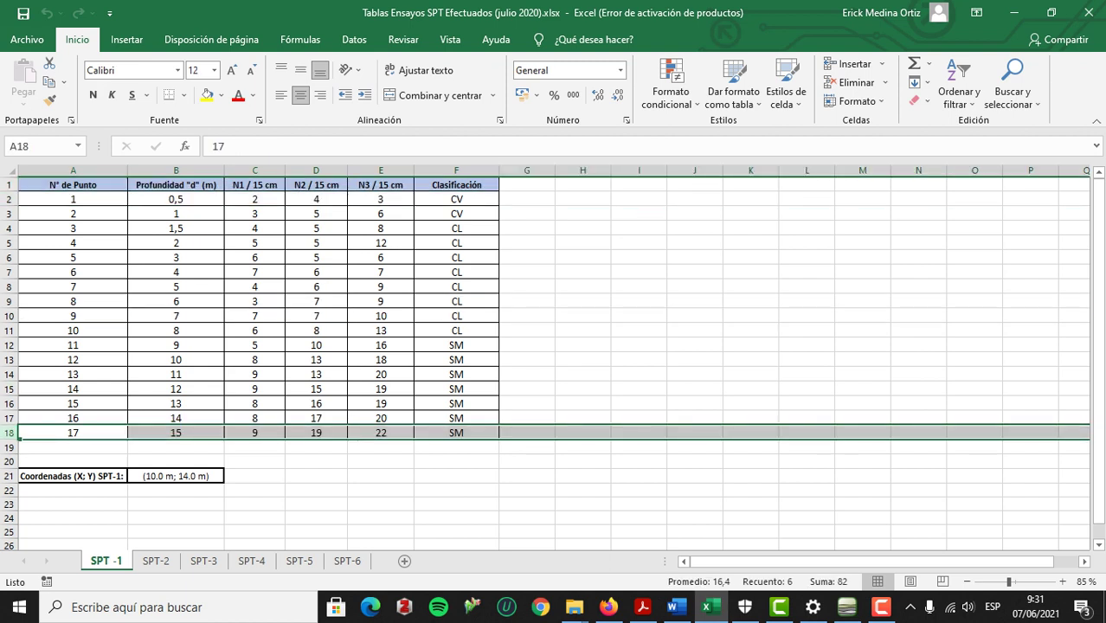
left_click(456, 244)
Close the Excel workbook with the SPT tables and return to the field tests in GEO5.
left_click(1014, 12)
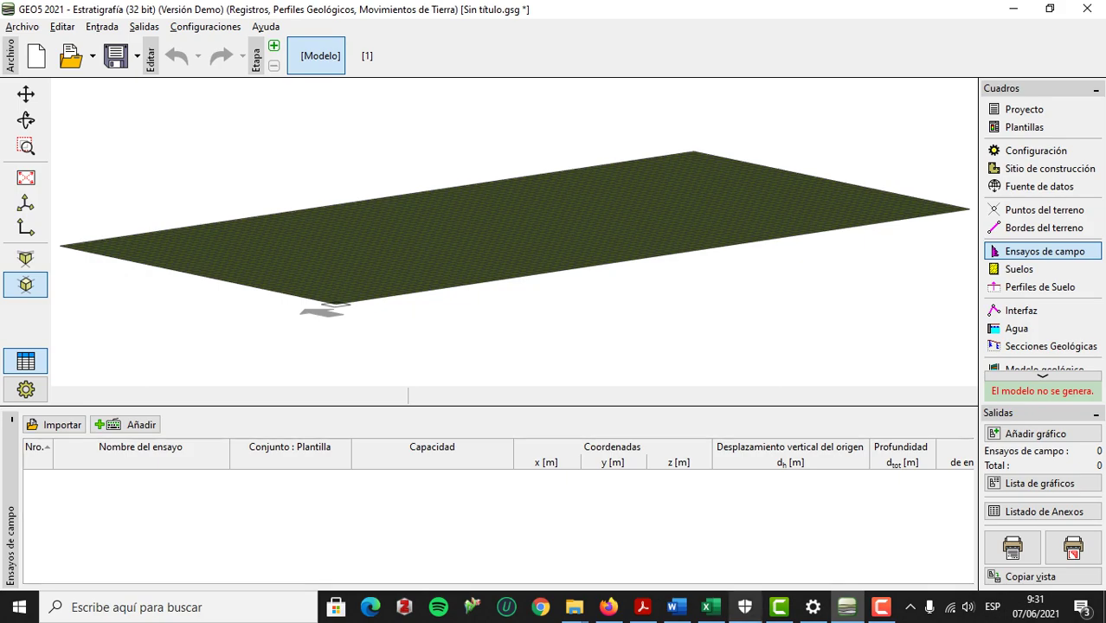
left_click(707, 607)
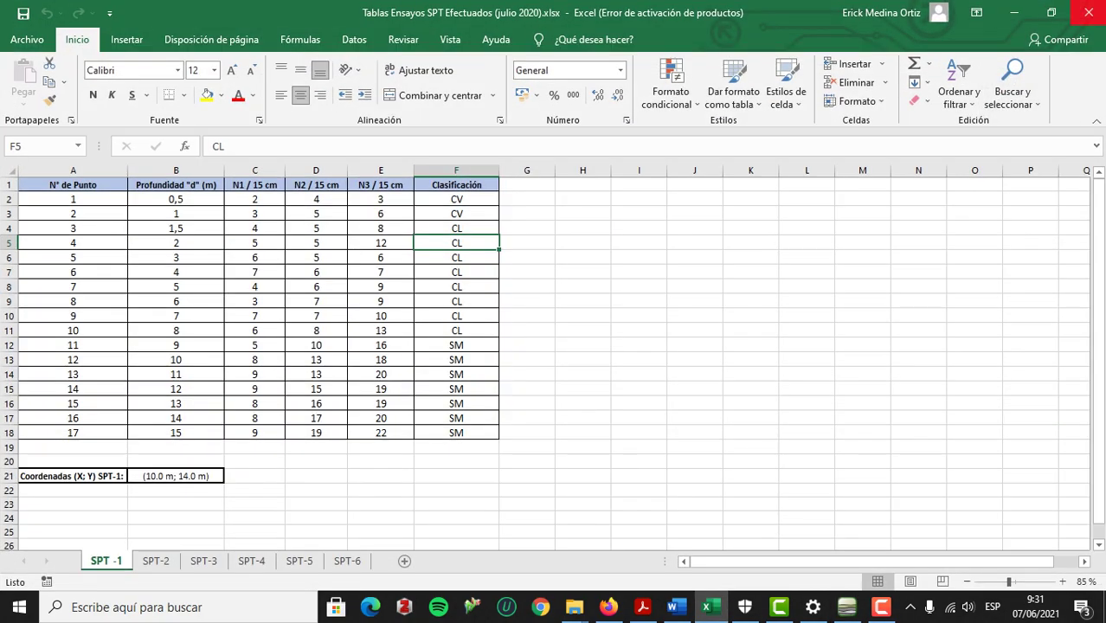
left_click(1087, 12)
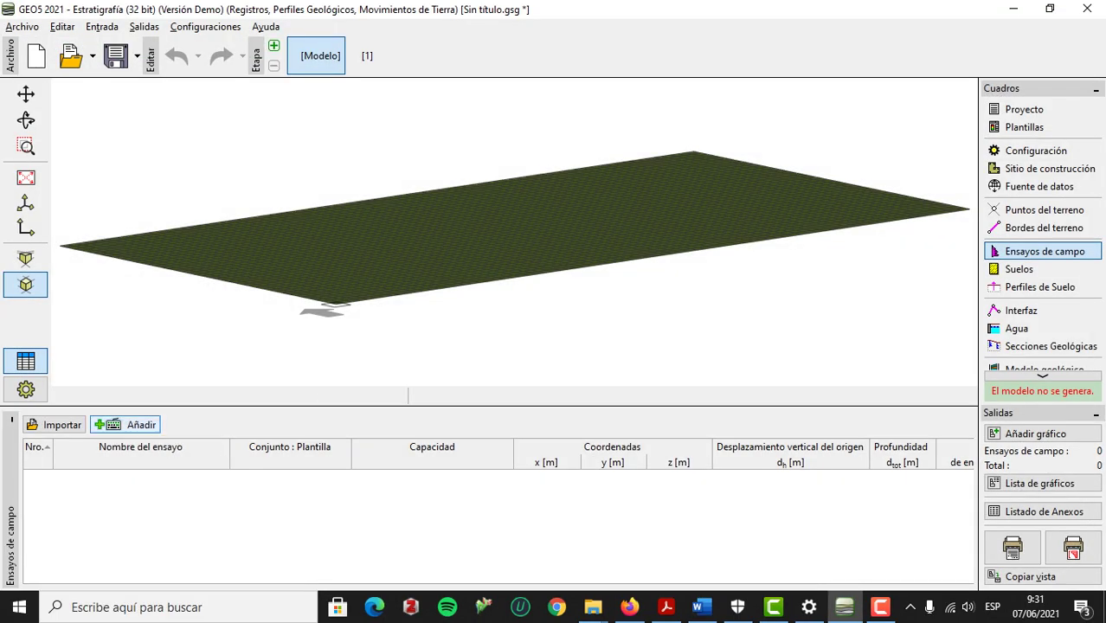
Create a new SPT field test named SPT1 at coordinates x = 10 m and y = 14 m.
left_click(127, 424)
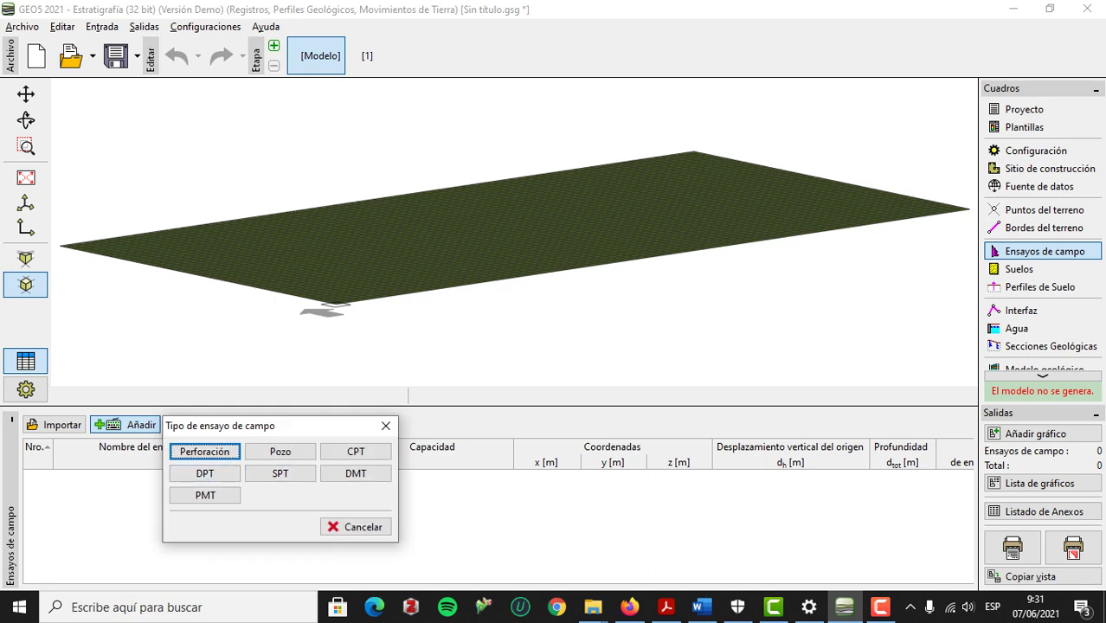
left_click_drag(274, 426, 388, 424)
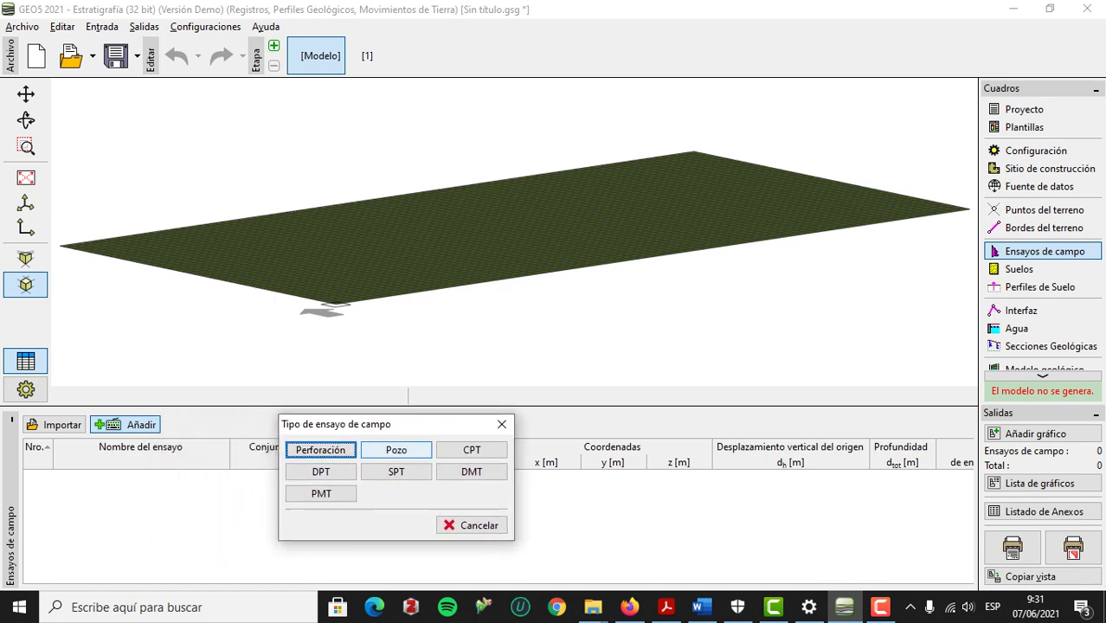
left_click(397, 472)
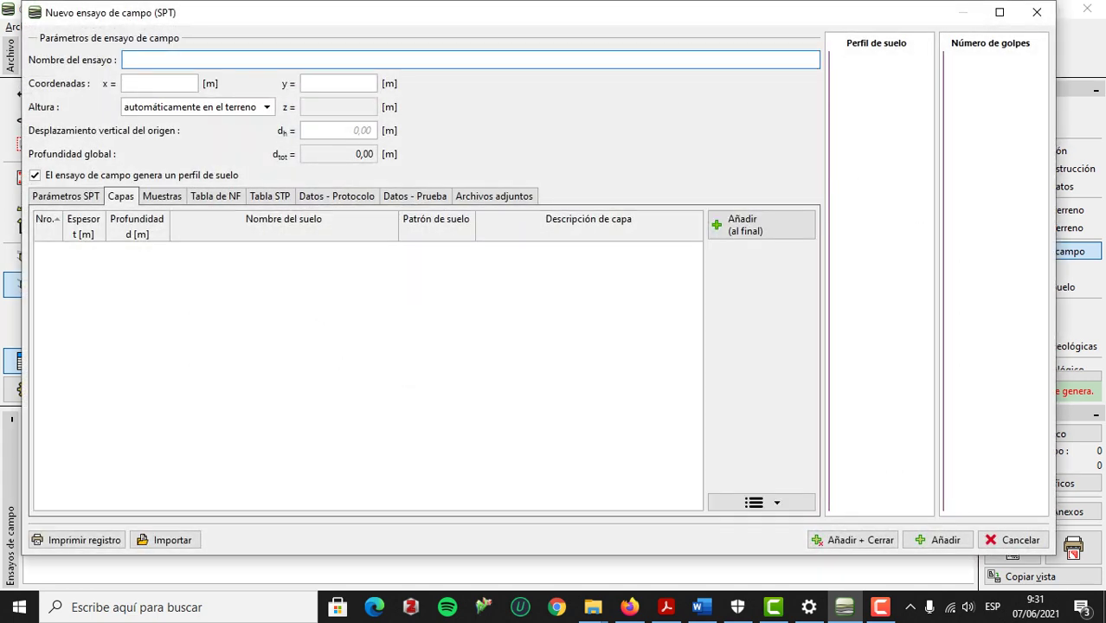
type("SPT1")
left_click(159, 84)
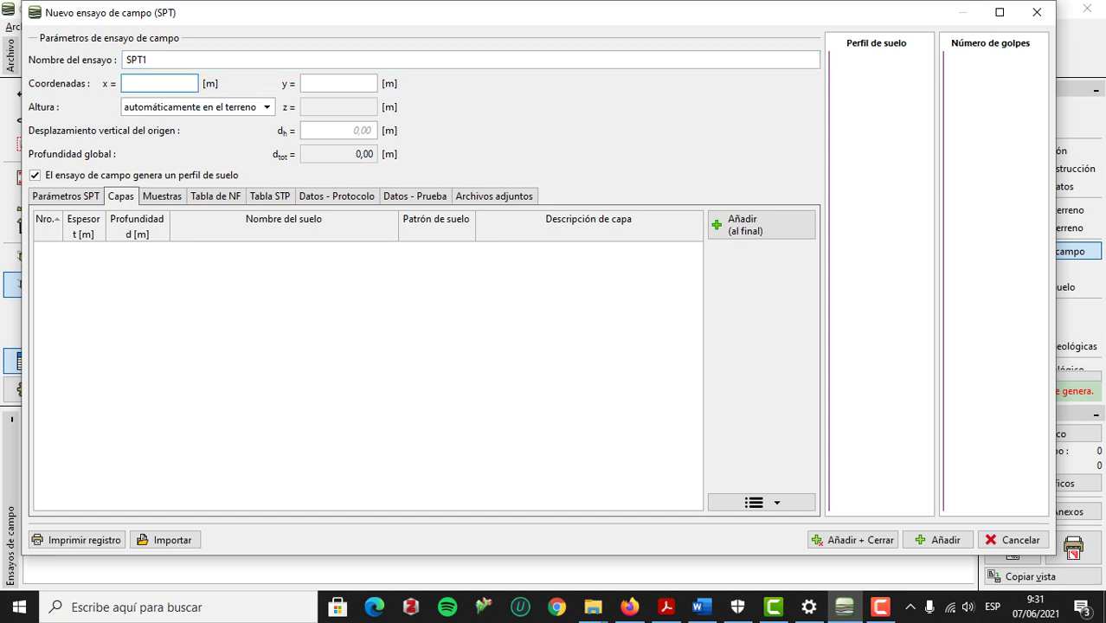
type("10")
left_click(338, 83)
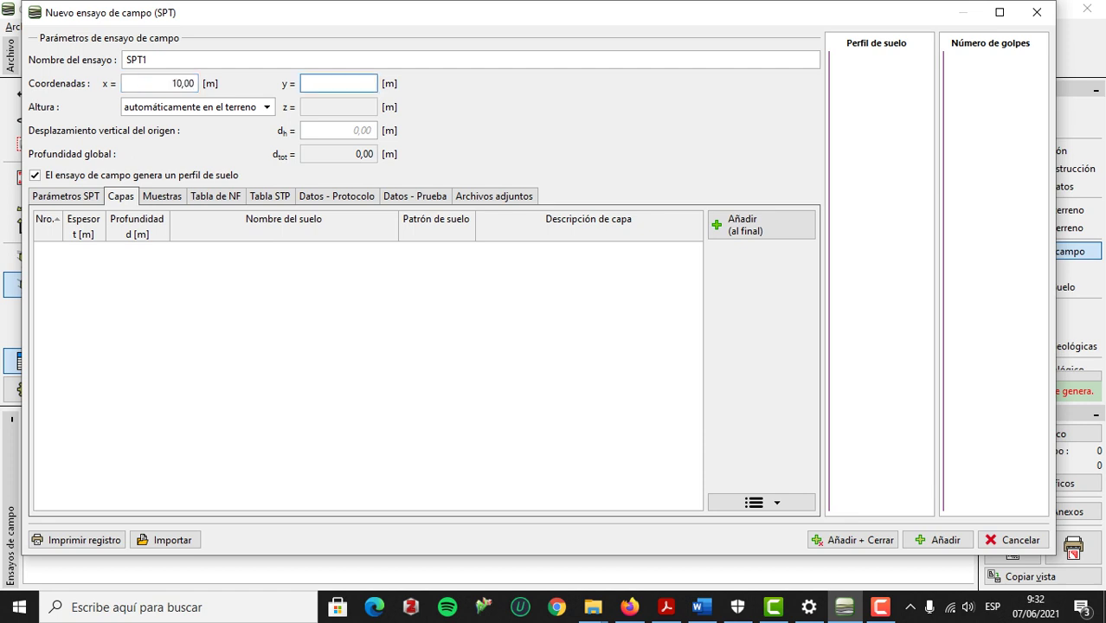
type("14")
key("Tab")
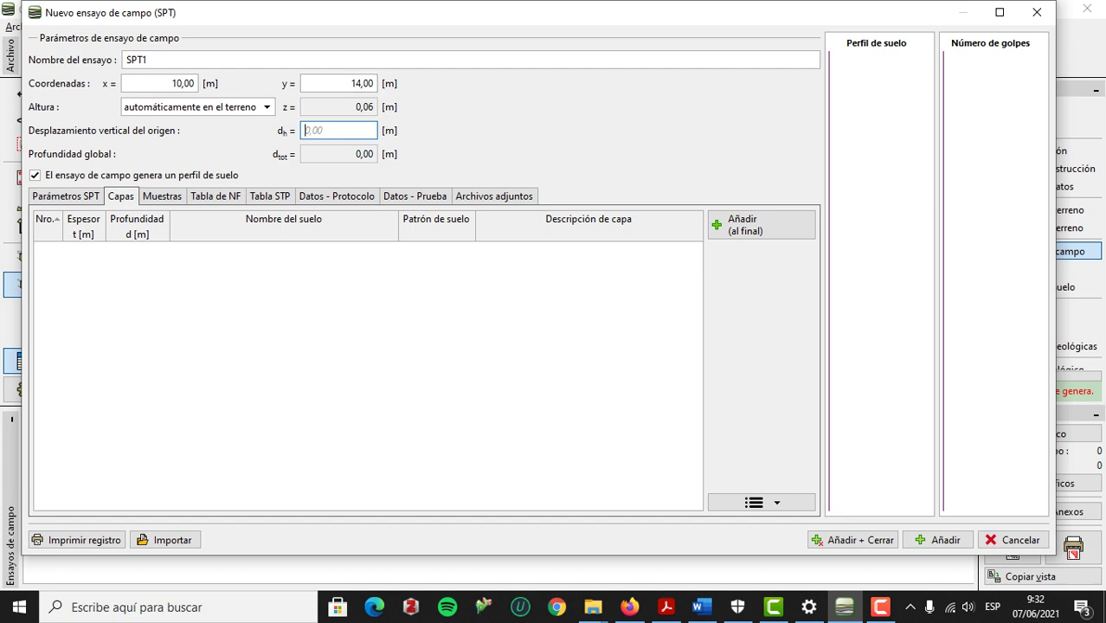
key("shift+Tab")
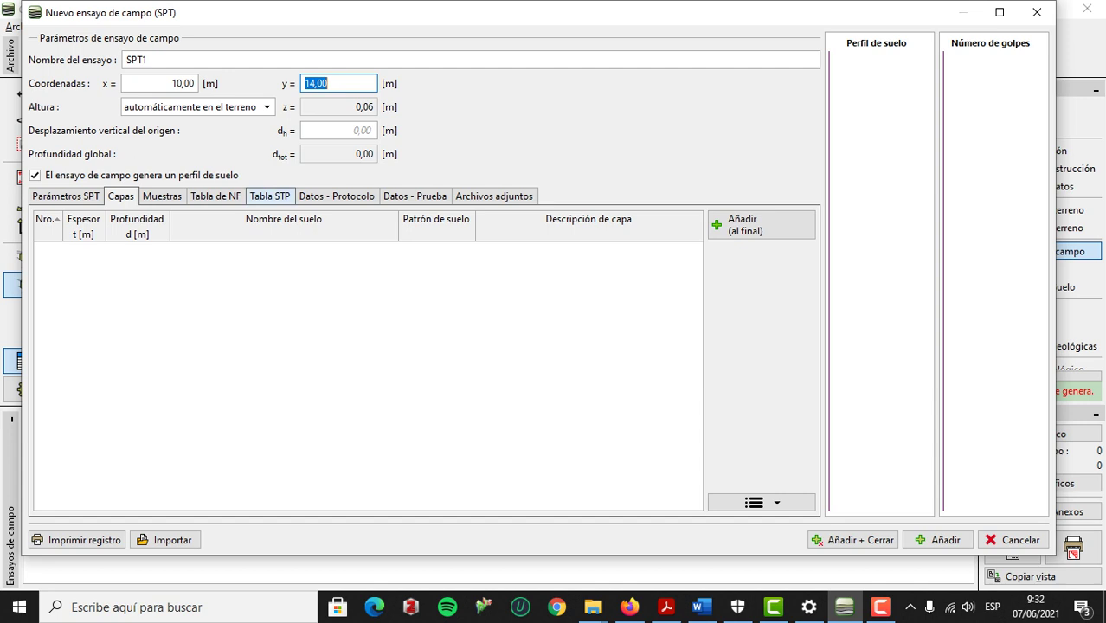
Start importing data into SPT1's blow-count table from sheet SPT -1 of Tablas Ensayos SPT Efectuados (julio 2020).xlsx.
left_click(270, 195)
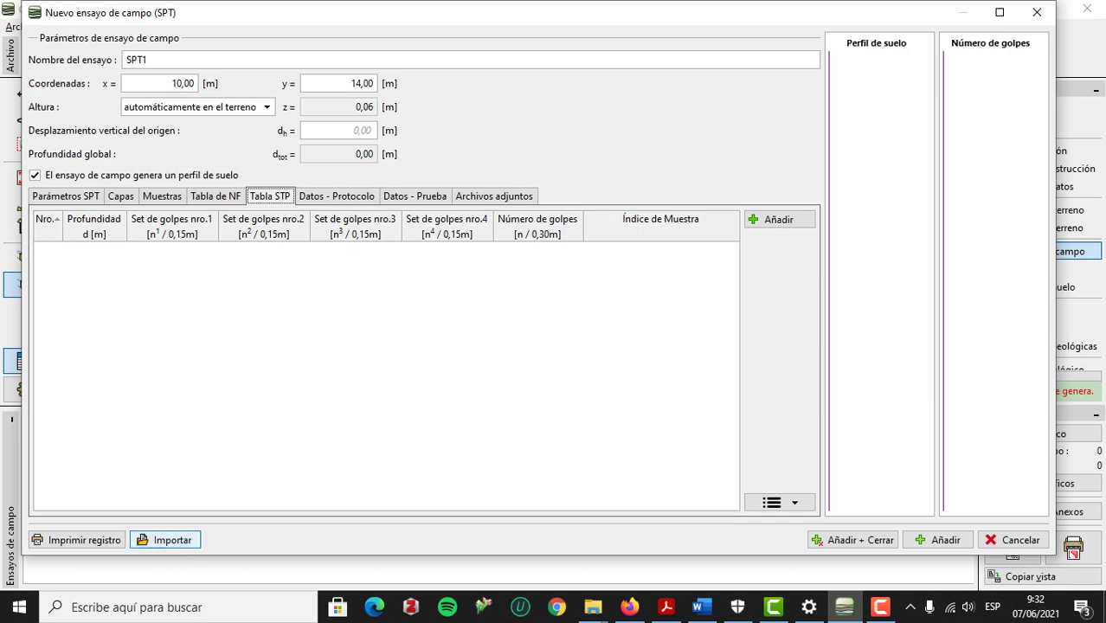
left_click_drag(377, 16, 407, 43)
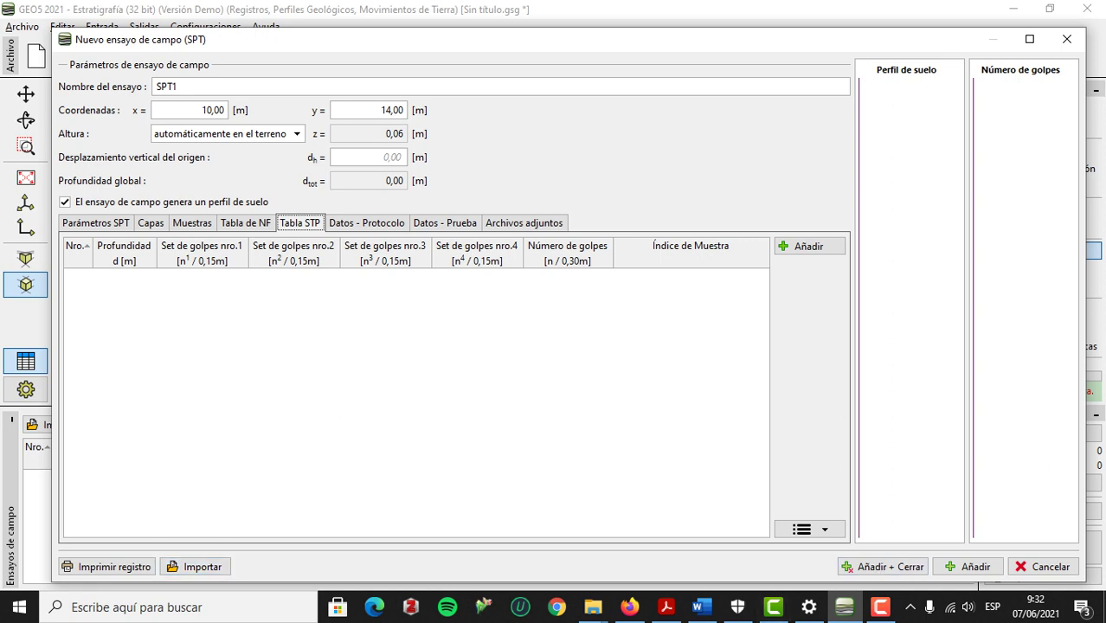
left_click(809, 528)
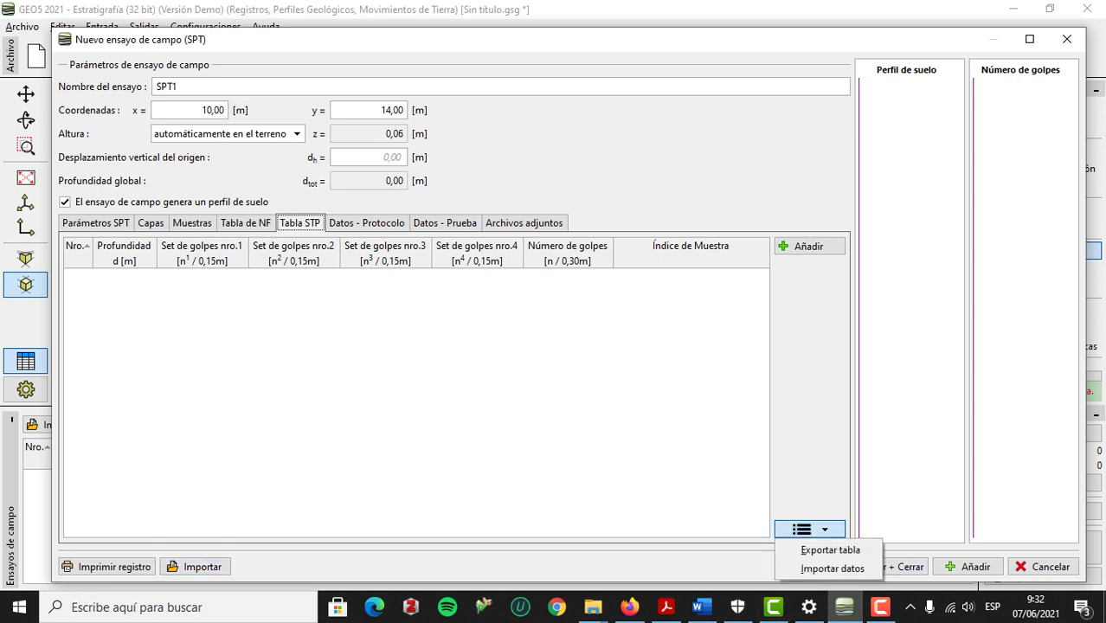
left_click(832, 568)
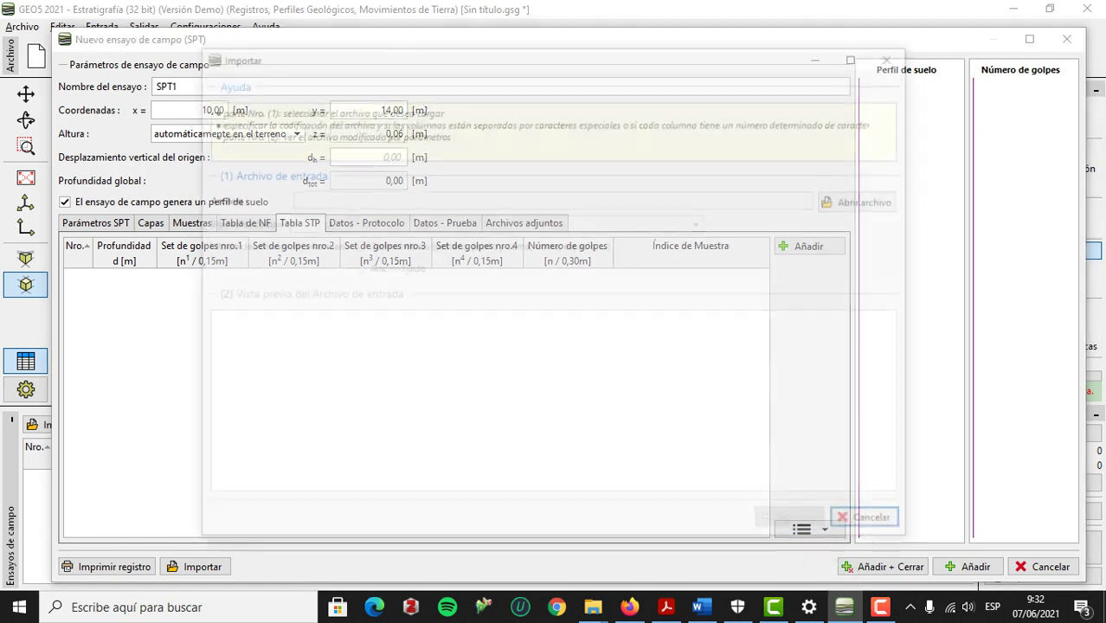
left_click(866, 200)
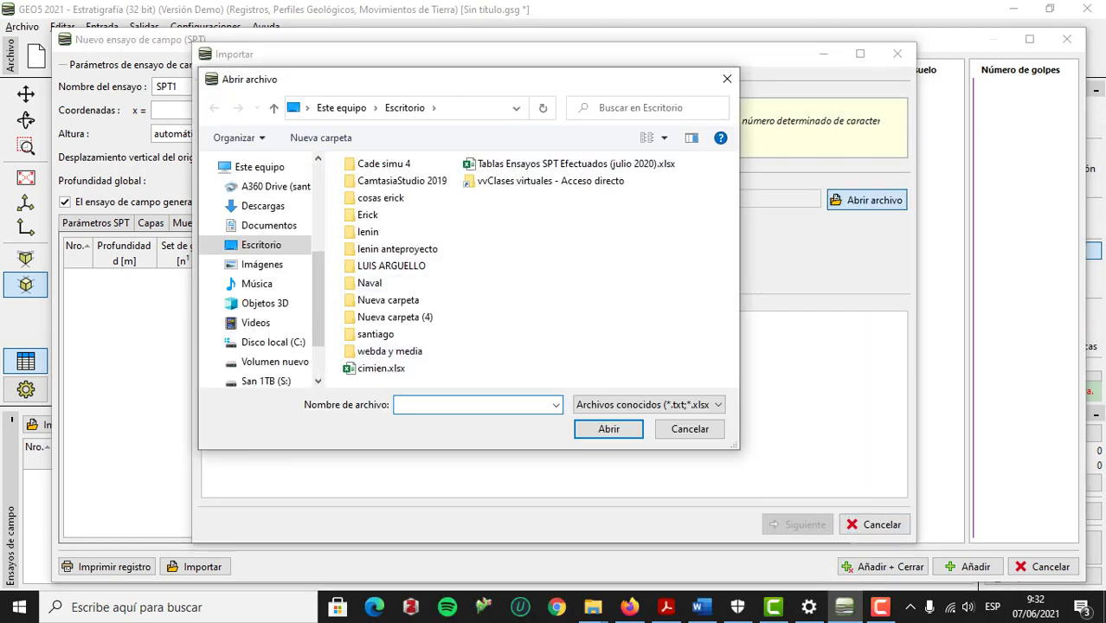
left_click(576, 164)
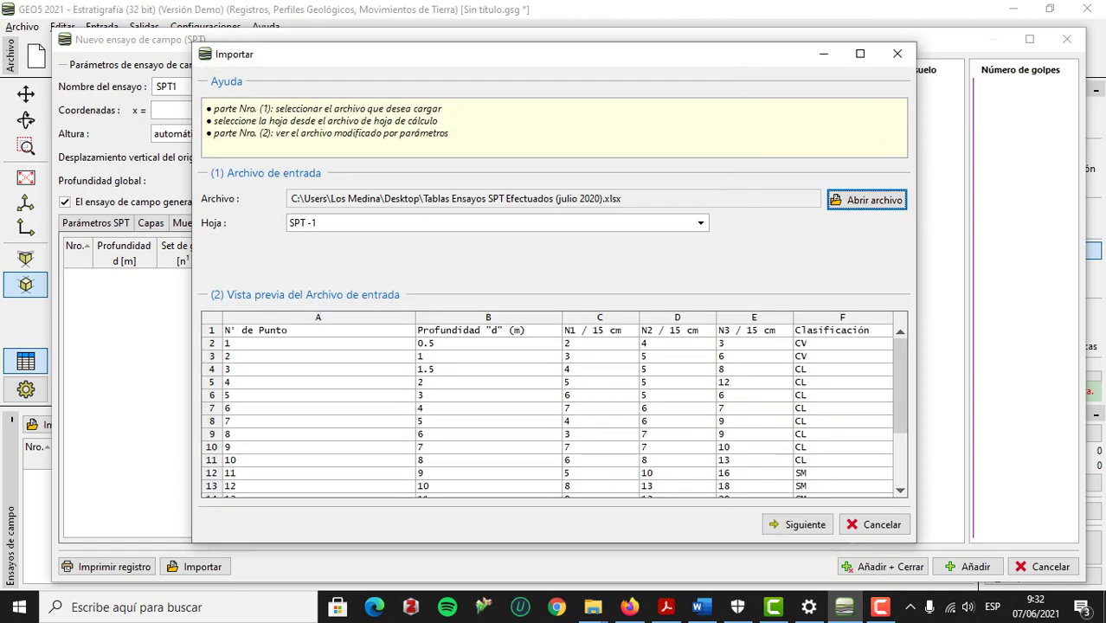
left_click(700, 224)
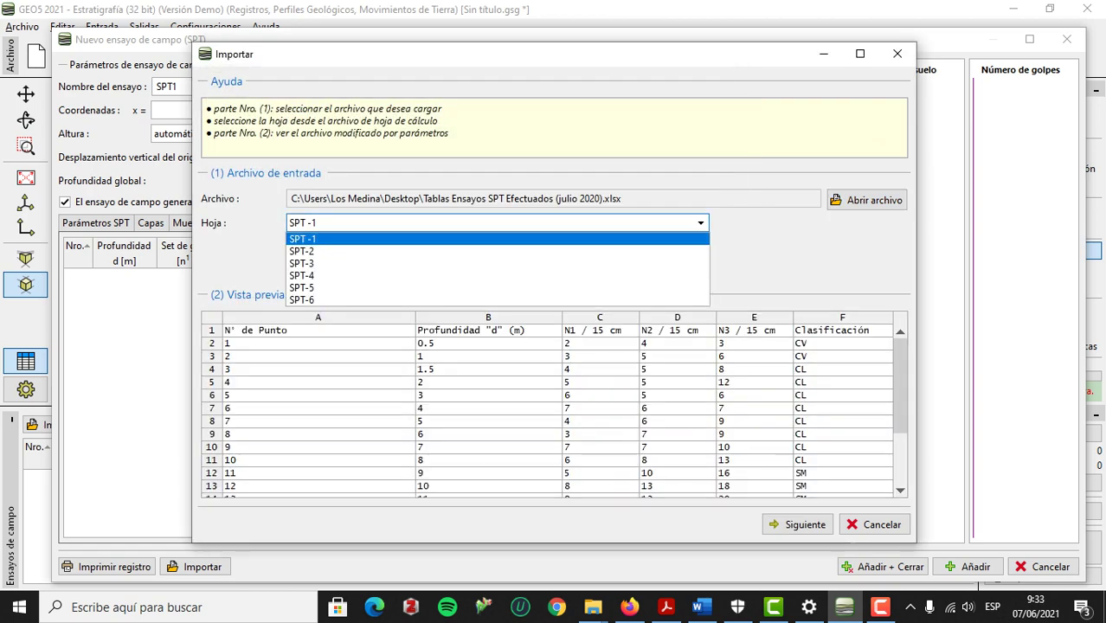
left_click(674, 238)
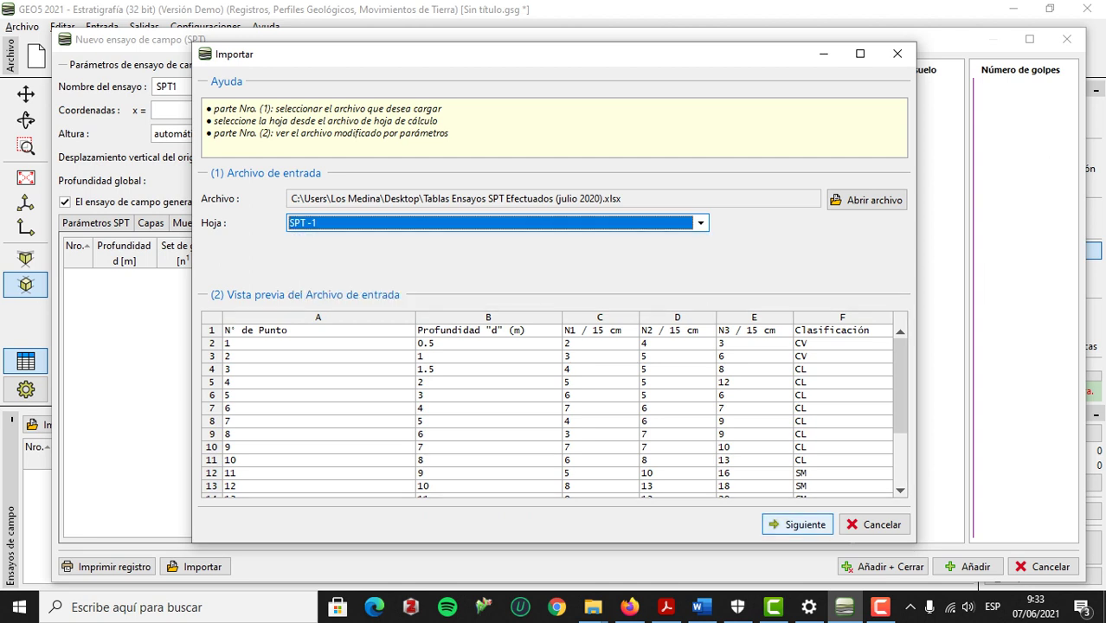
left_click(796, 524)
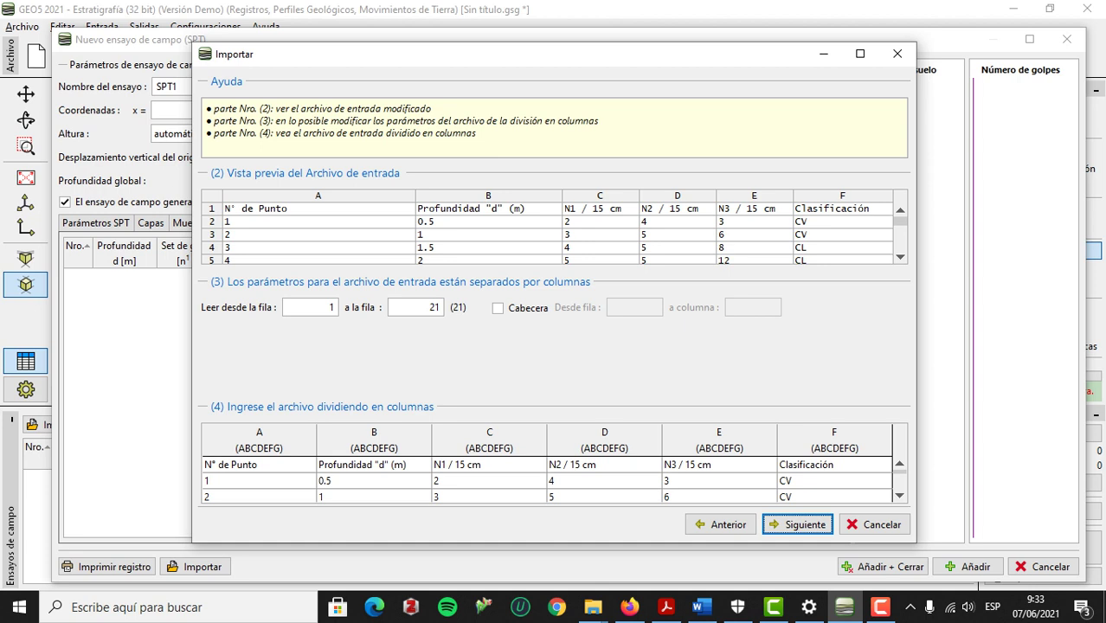
Limit the imported SPT-1 data to rows 2 through 18 and continue to the column assignment.
left_click(299, 307)
double_click(291, 307)
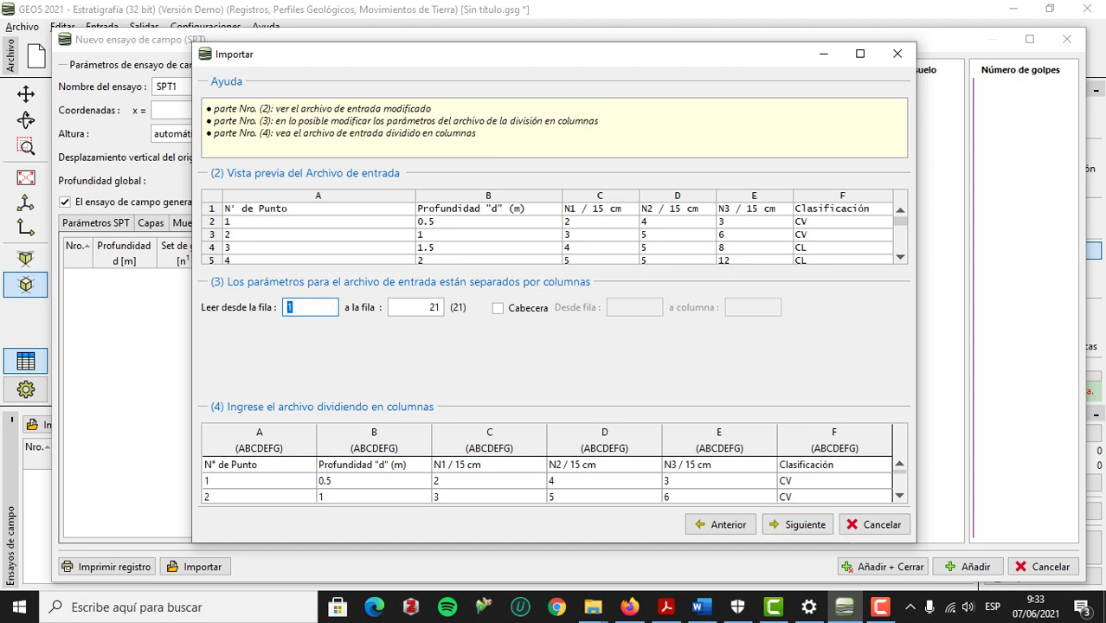
type("2")
key("Tab")
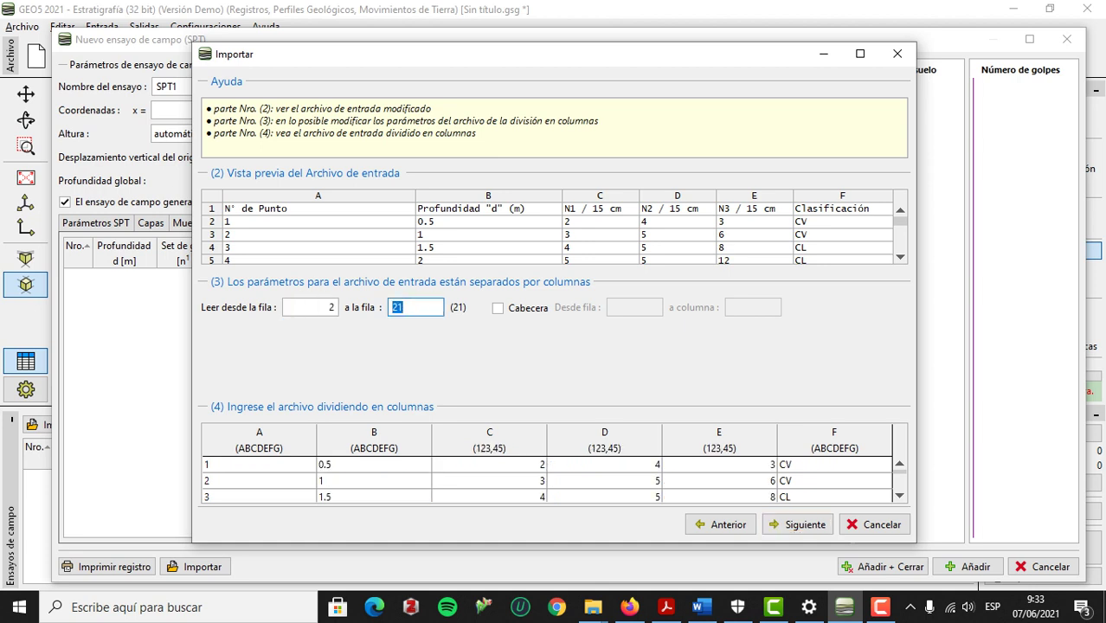
type("18")
left_click(796, 525)
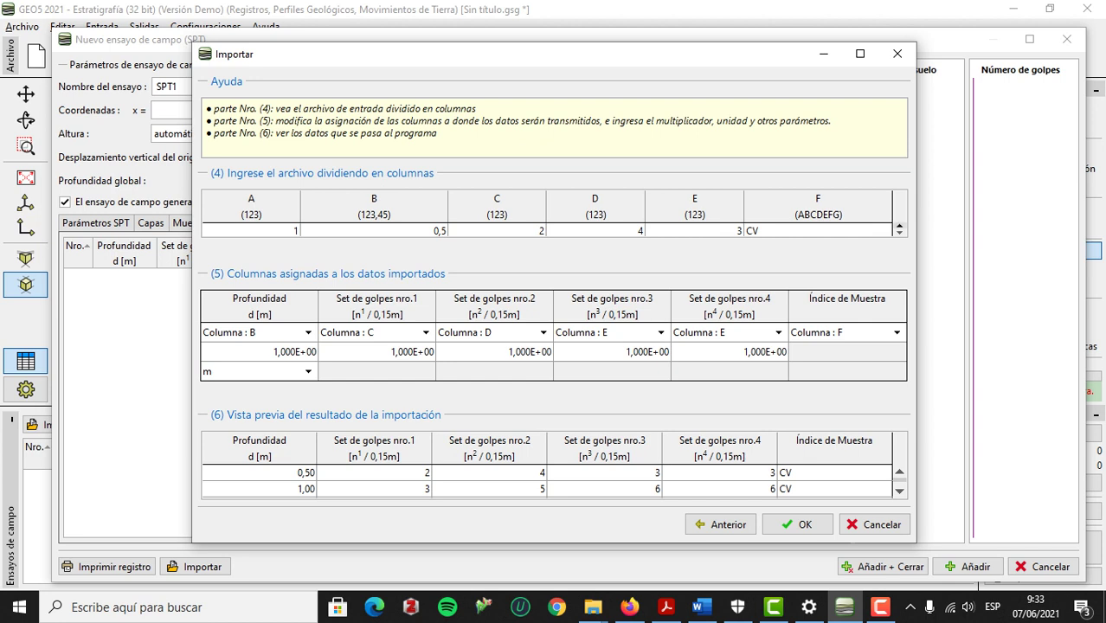
Import the data with depth from column B, the four blow sets from C, D, E and E, and sample index from F.
left_click(899, 231)
left_click(729, 332)
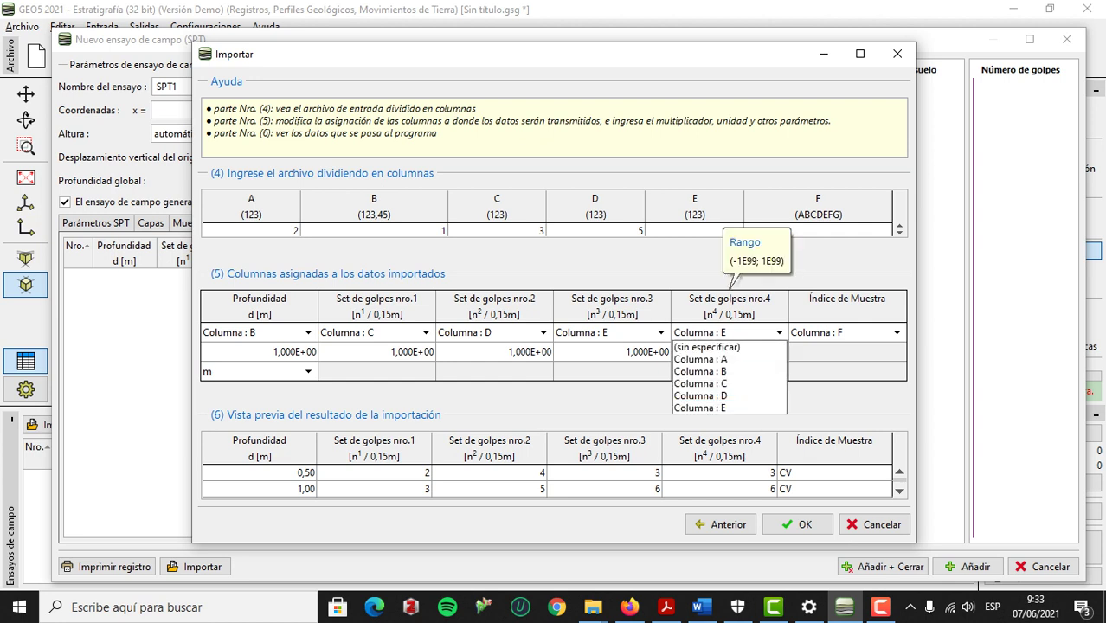
key("Return")
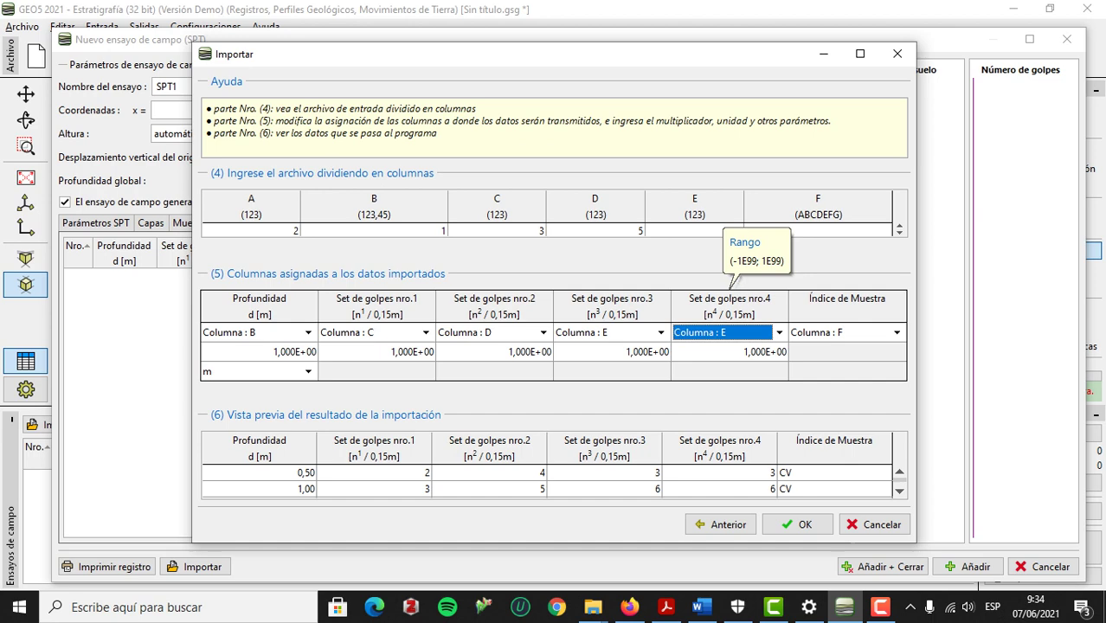
left_click(797, 524)
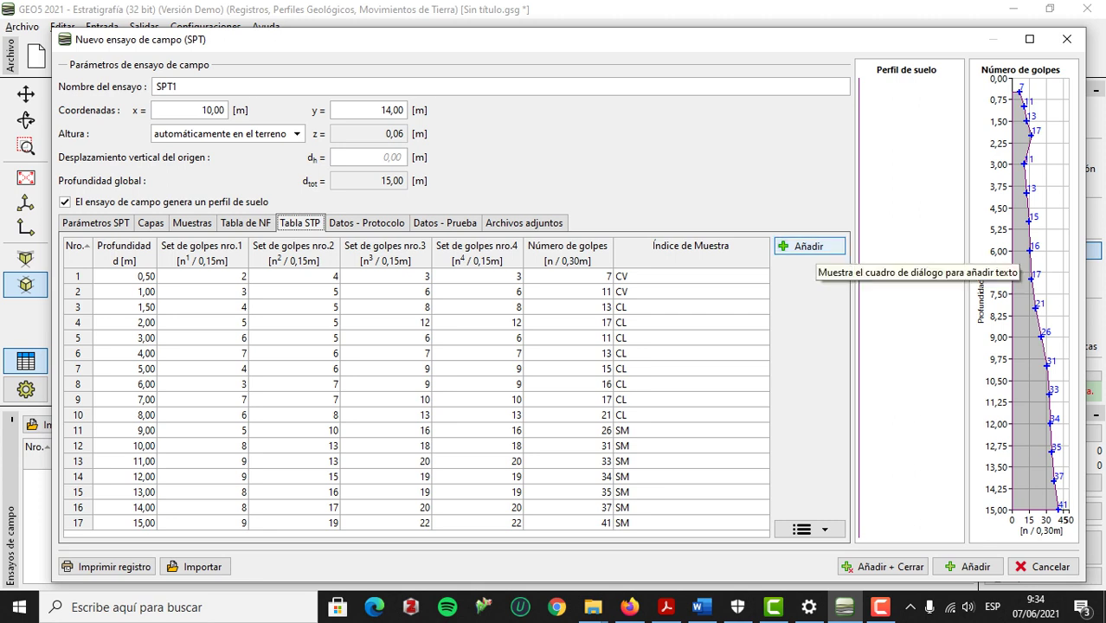
Add the SPT1 test to the field tests list and close the blank form for a further test.
left_click(808, 246)
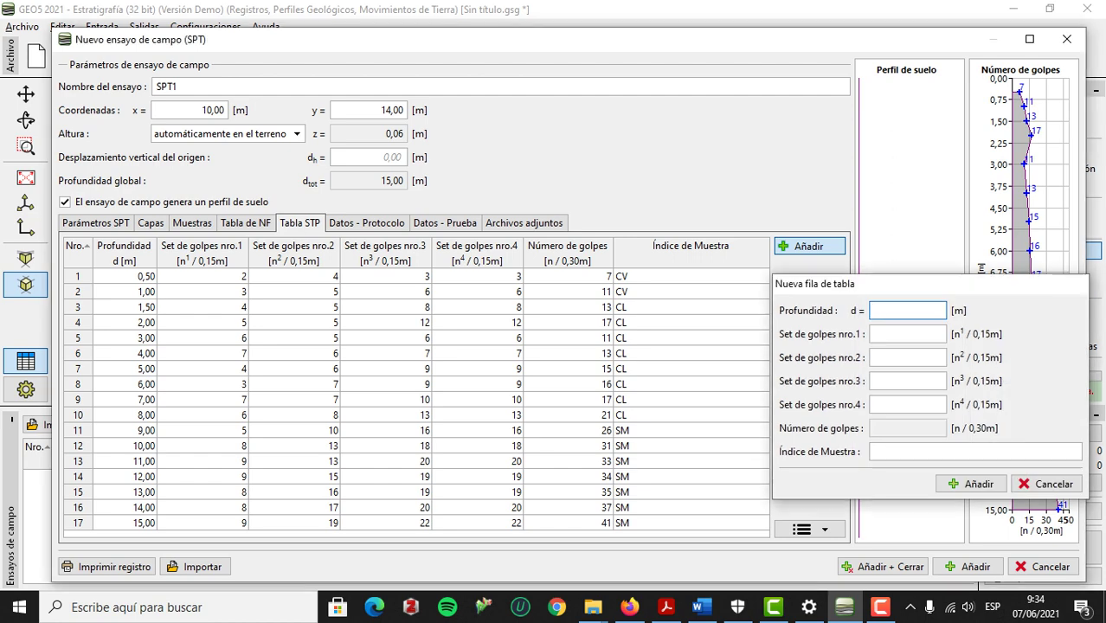
left_click(1075, 284)
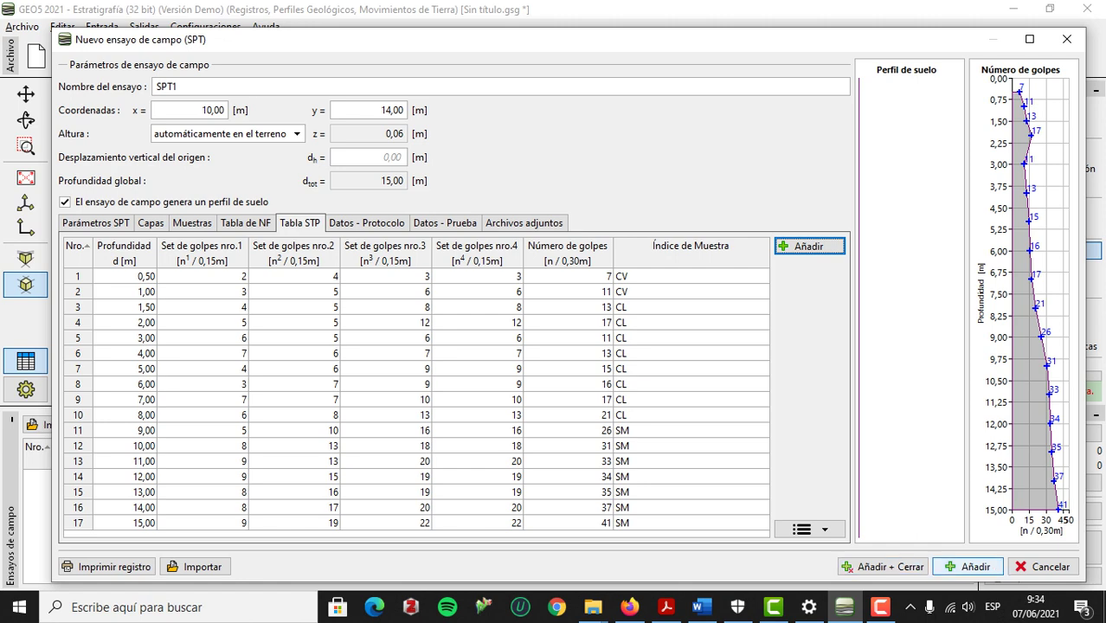
left_click(969, 567)
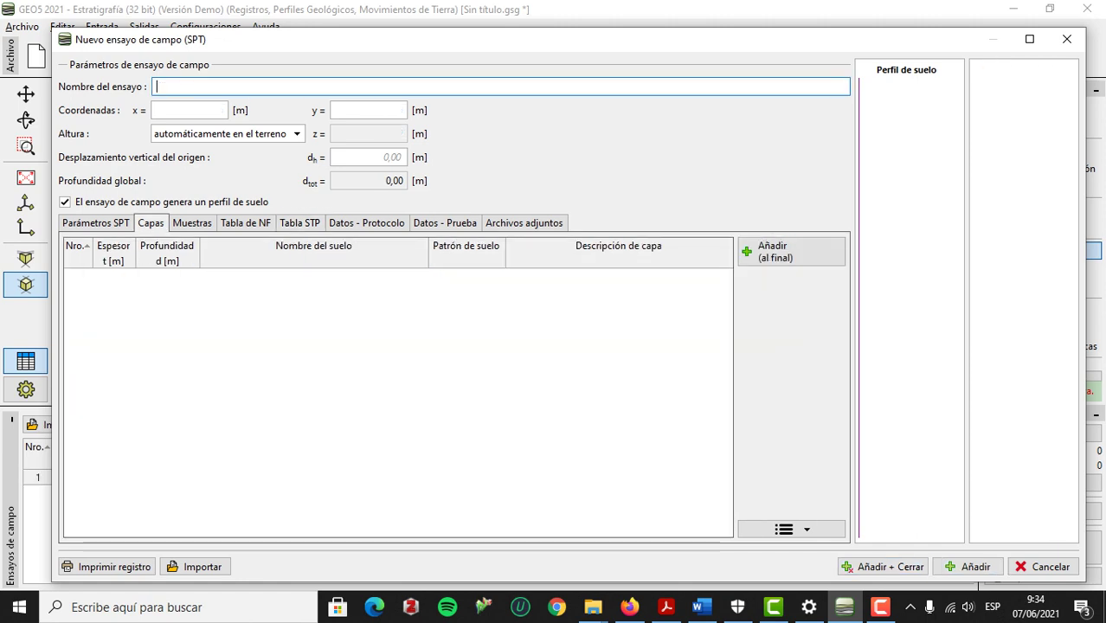
left_click_drag(351, 42, 448, 51)
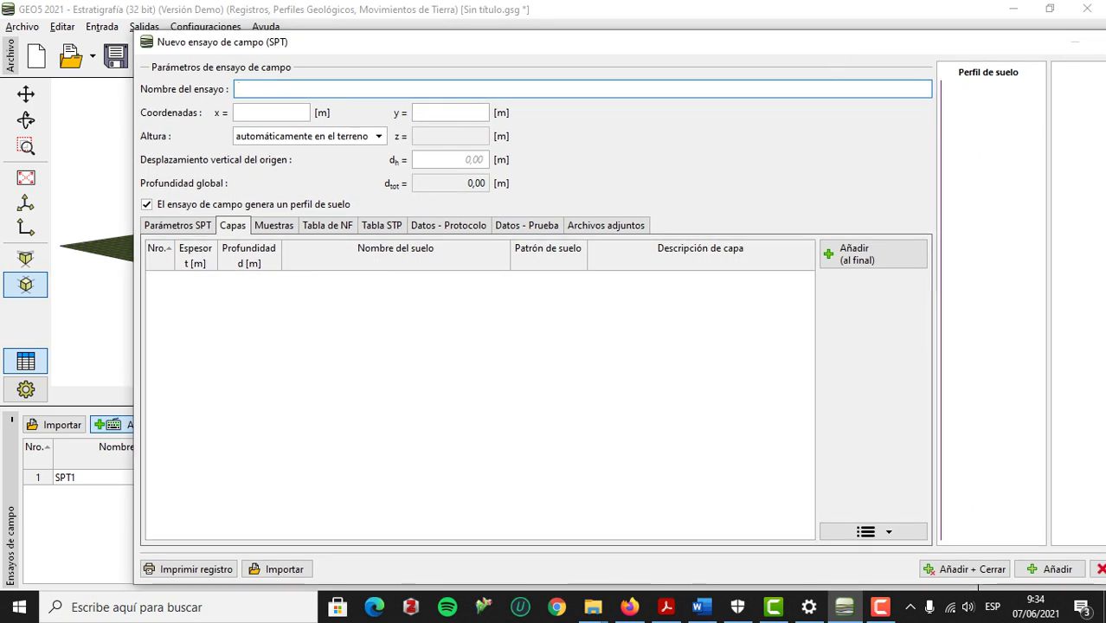
left_click_drag(650, 50, 595, 62)
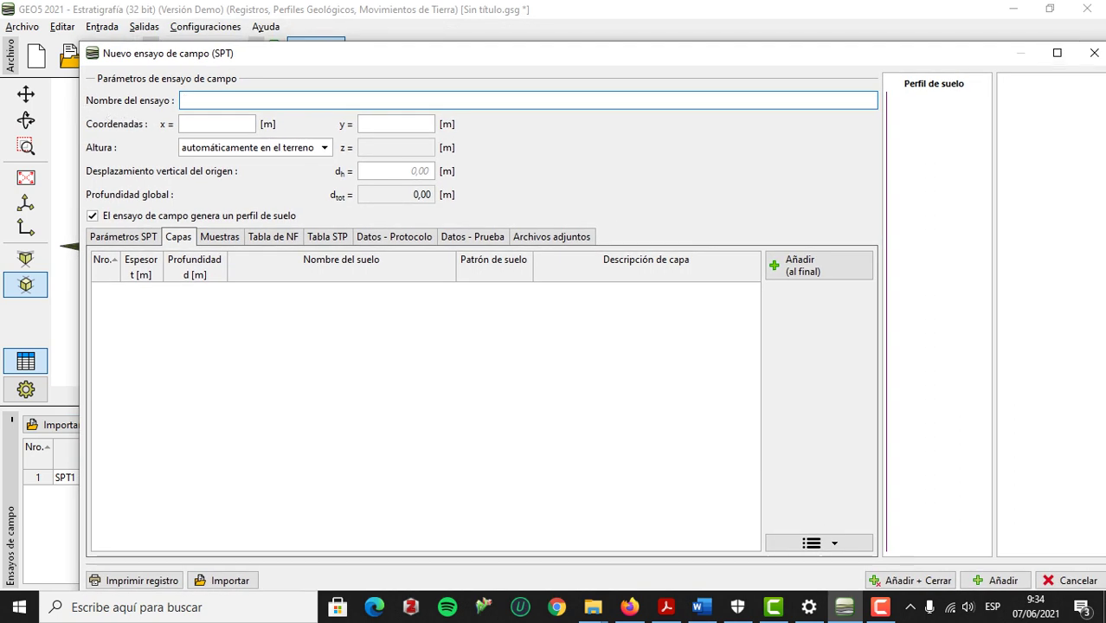
left_click_drag(193, 57, 260, 39)
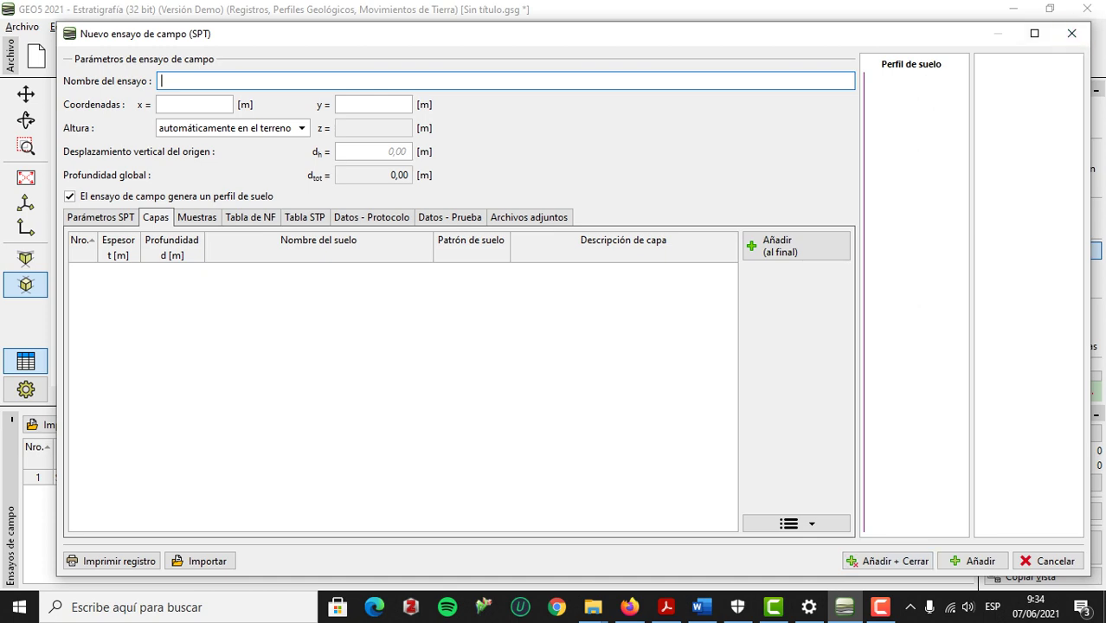
left_click(1071, 33)
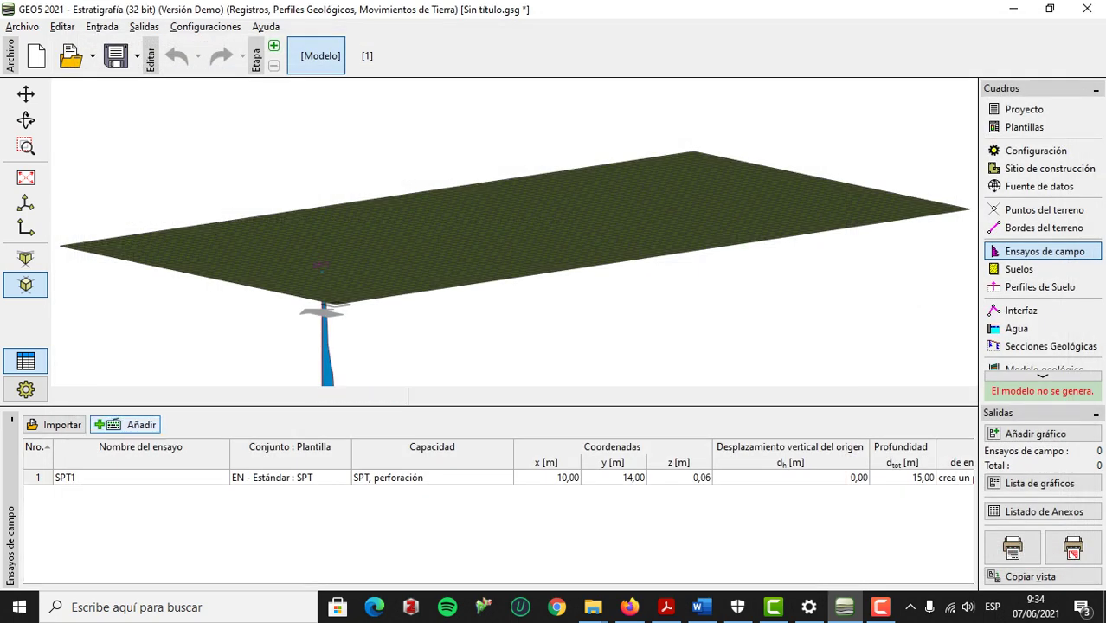
Create a new SPT field test named SPT2 at x = 21,5 m and y = 30 m, with its height automatically on the terrain.
left_click(125, 425)
left_click(279, 473)
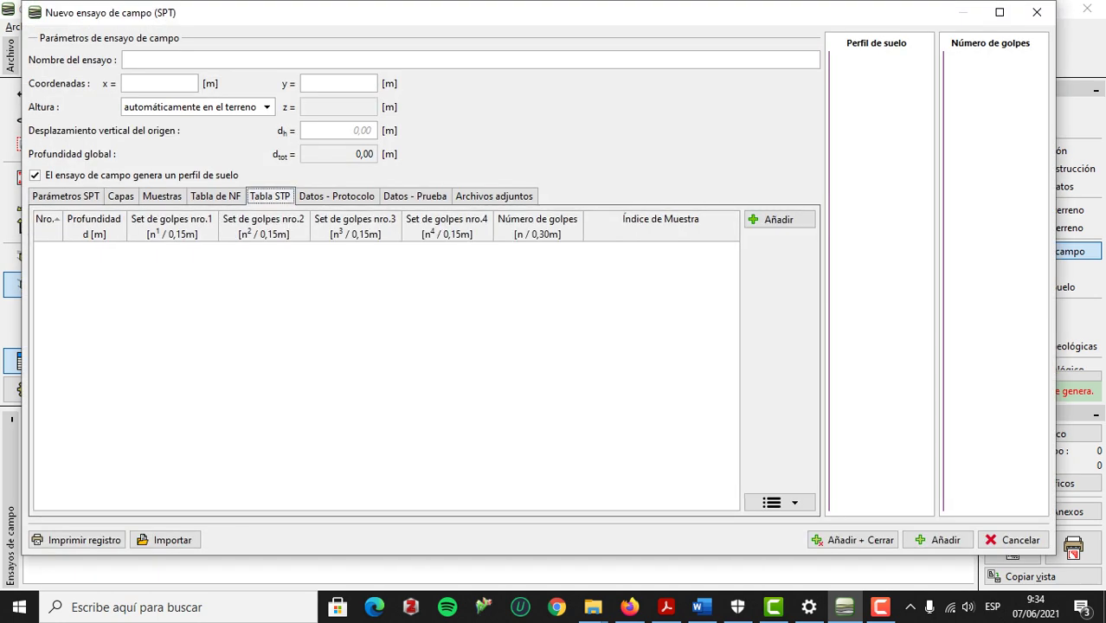
type("SPT2")
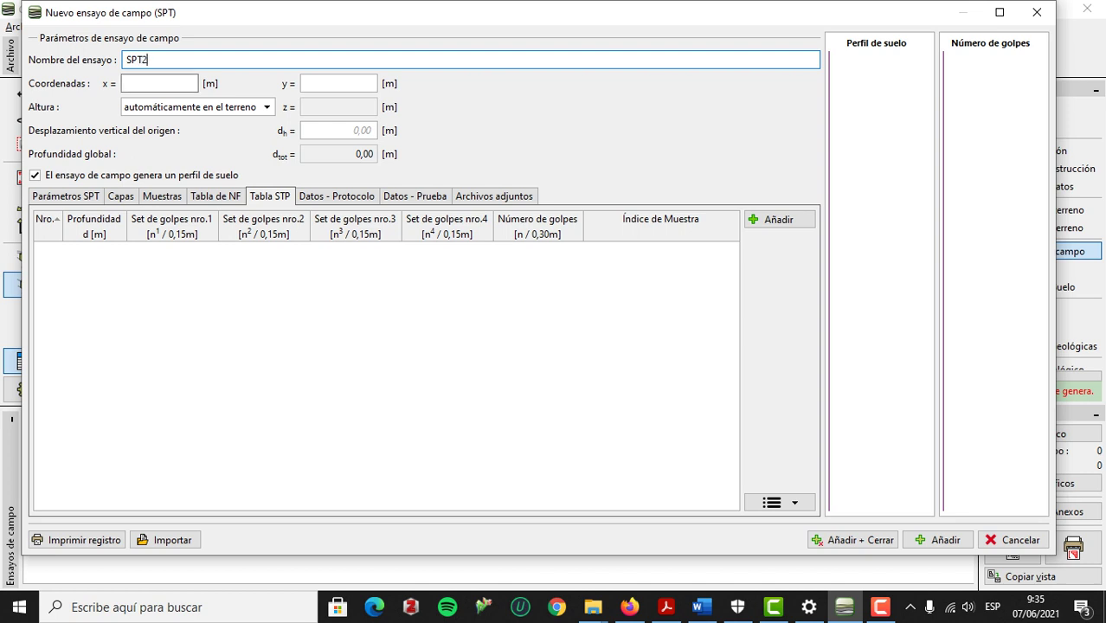
left_click(160, 84)
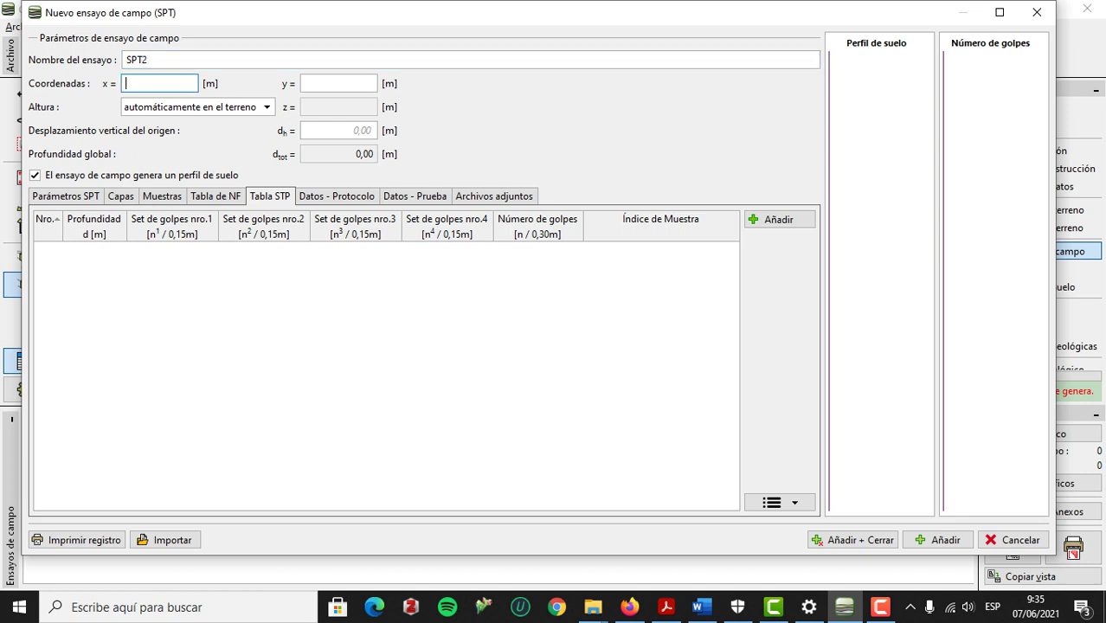
type("21,5")
left_click(339, 84)
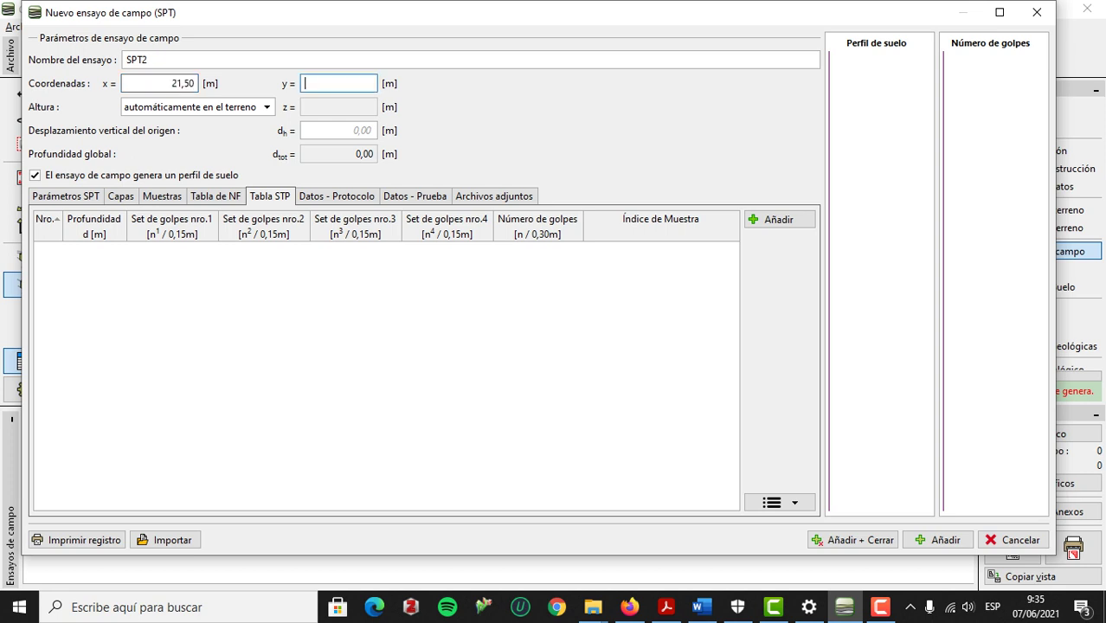
type("30")
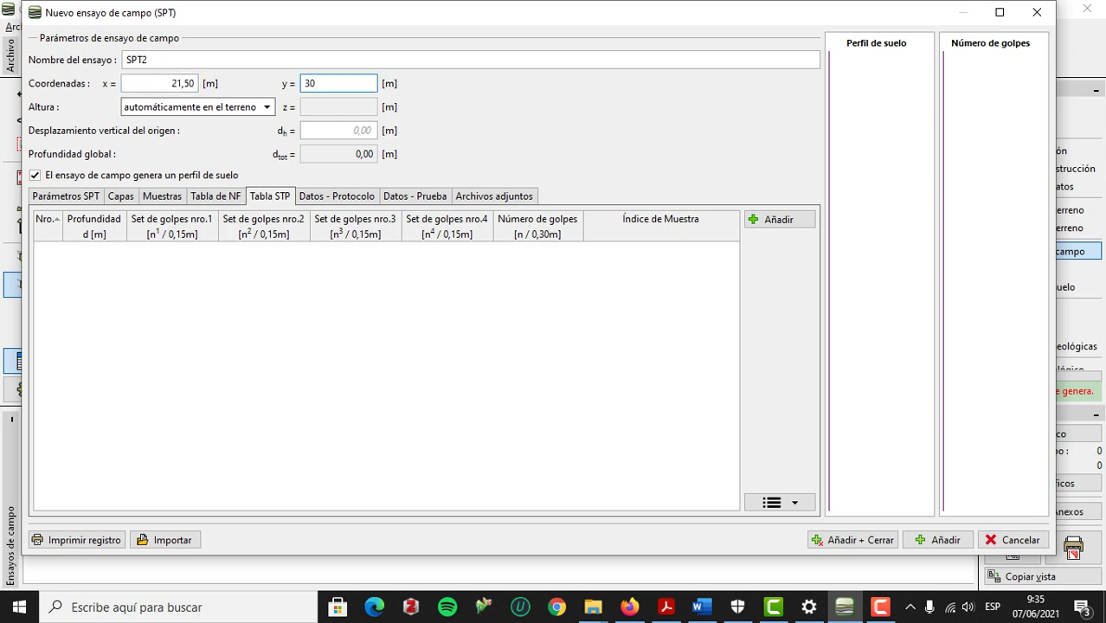
left_click(267, 107)
left_click(192, 135)
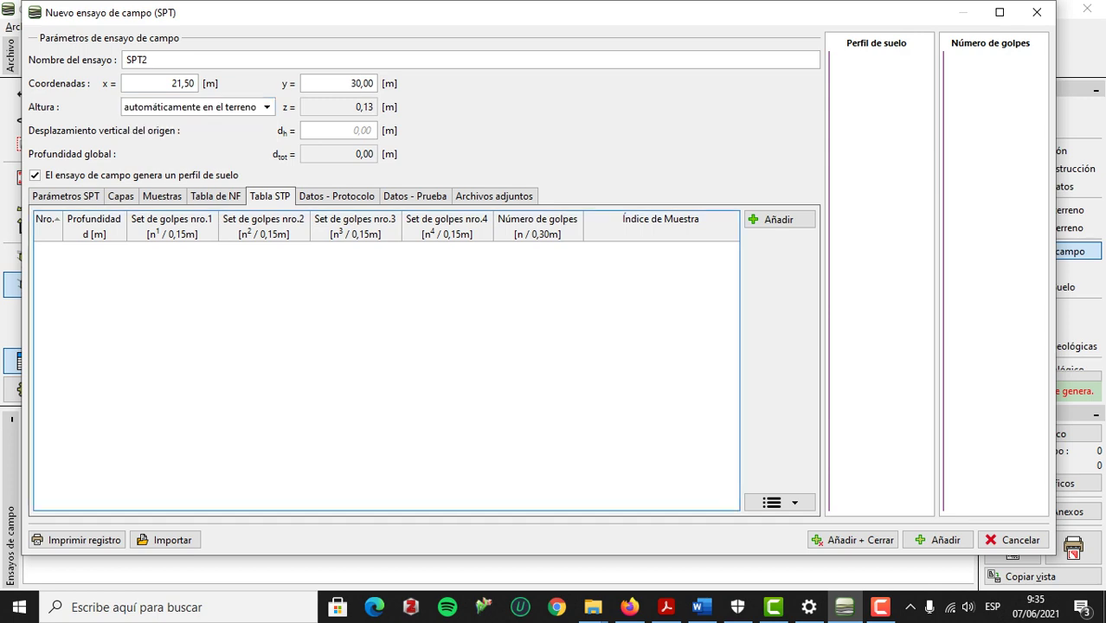
Load sheet SPT-2 of Tablas Ensayos SPT Efectuados (julio 2020).xlsx as the import source for the SPT2 blow table.
left_click(779, 503)
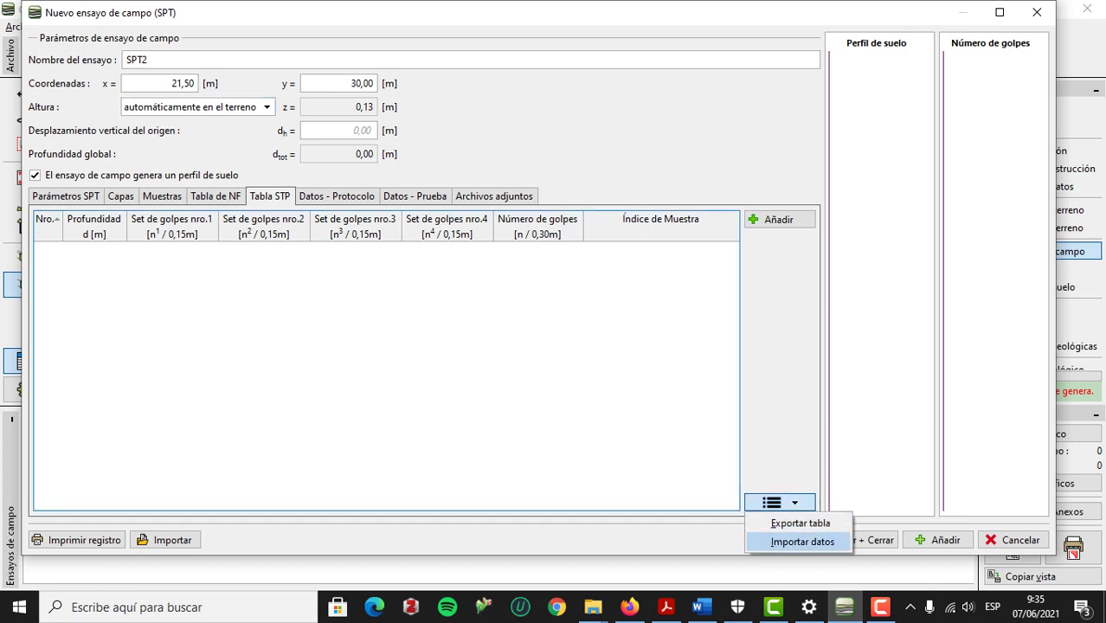
key("Return")
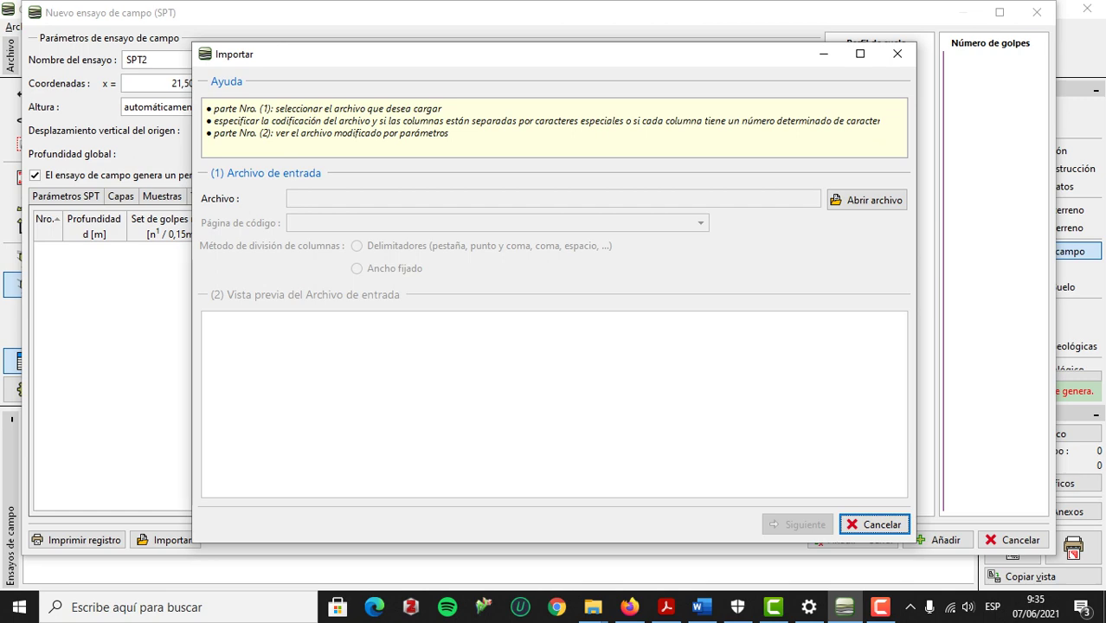
left_click(866, 200)
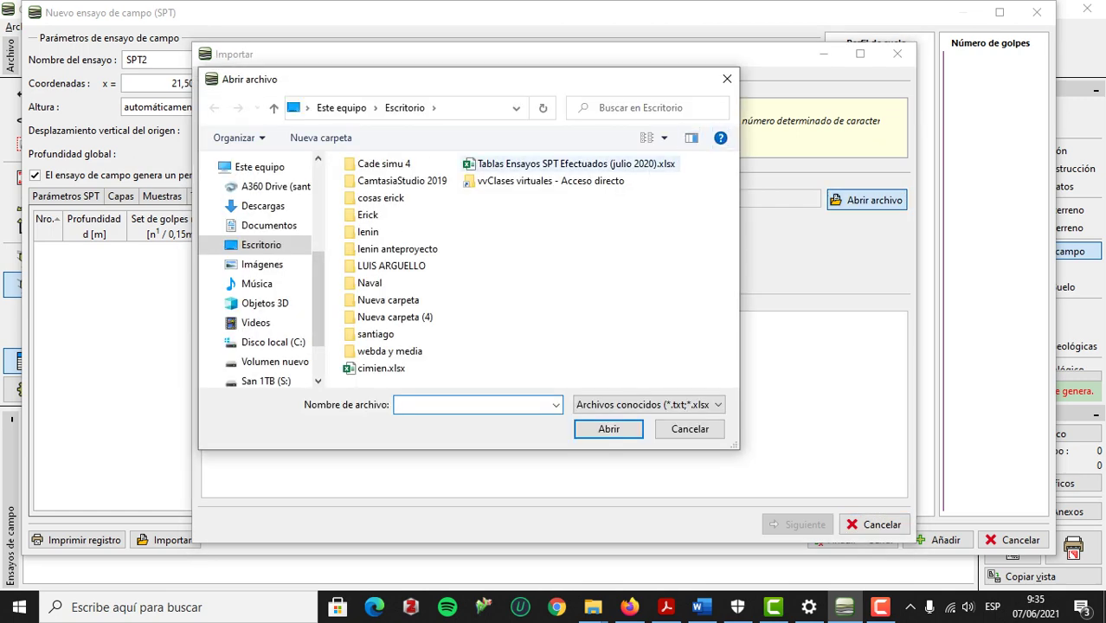
left_click(584, 164)
key("Return")
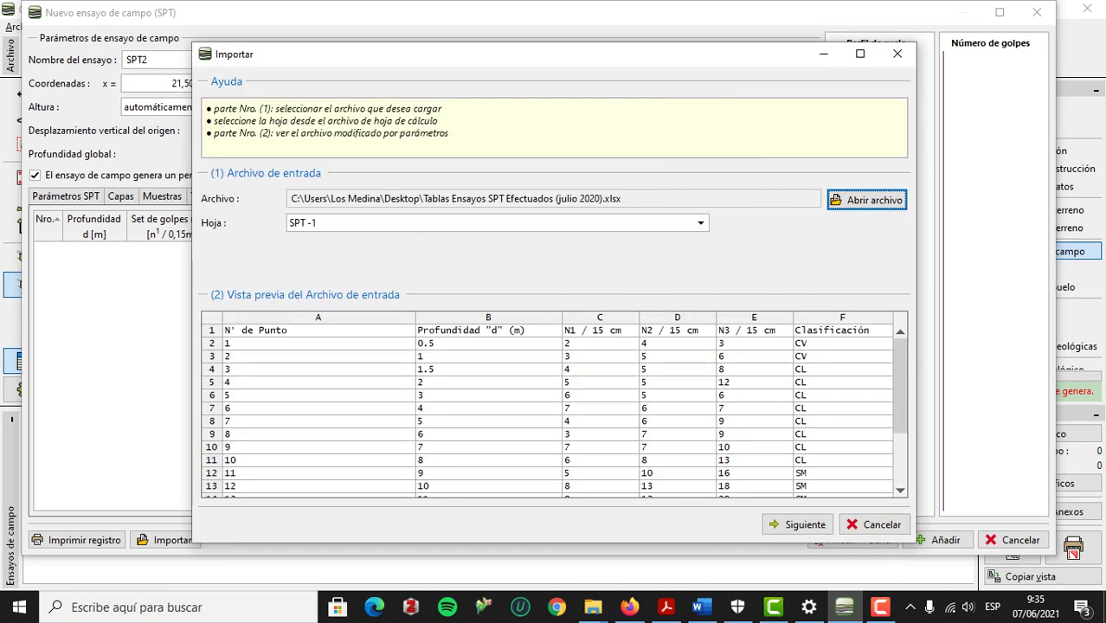
key("Tab")
key("alt+Down")
key("Down")
key("Return")
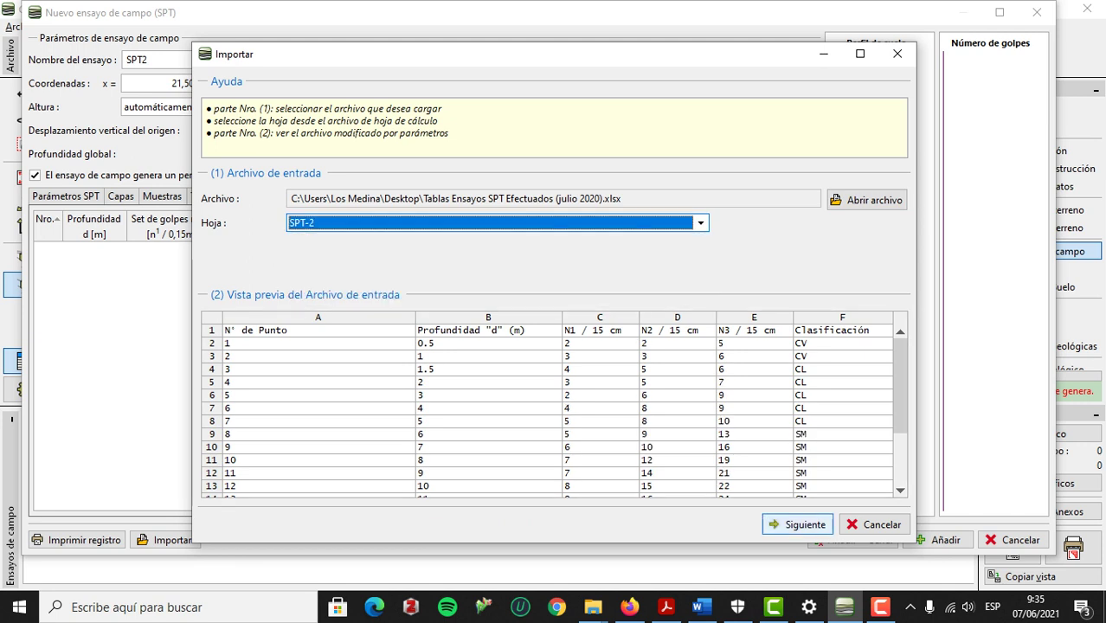
key("Return")
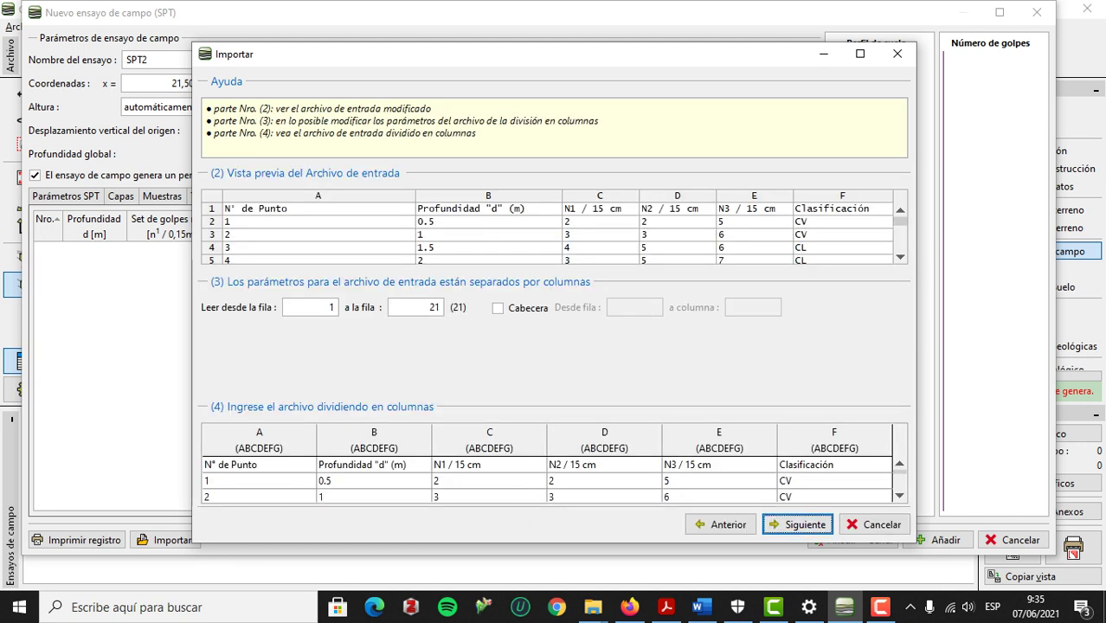
Import rows 2 through 18 with the preset column assignment and add the SPT2 test to the field tests list.
type("2")
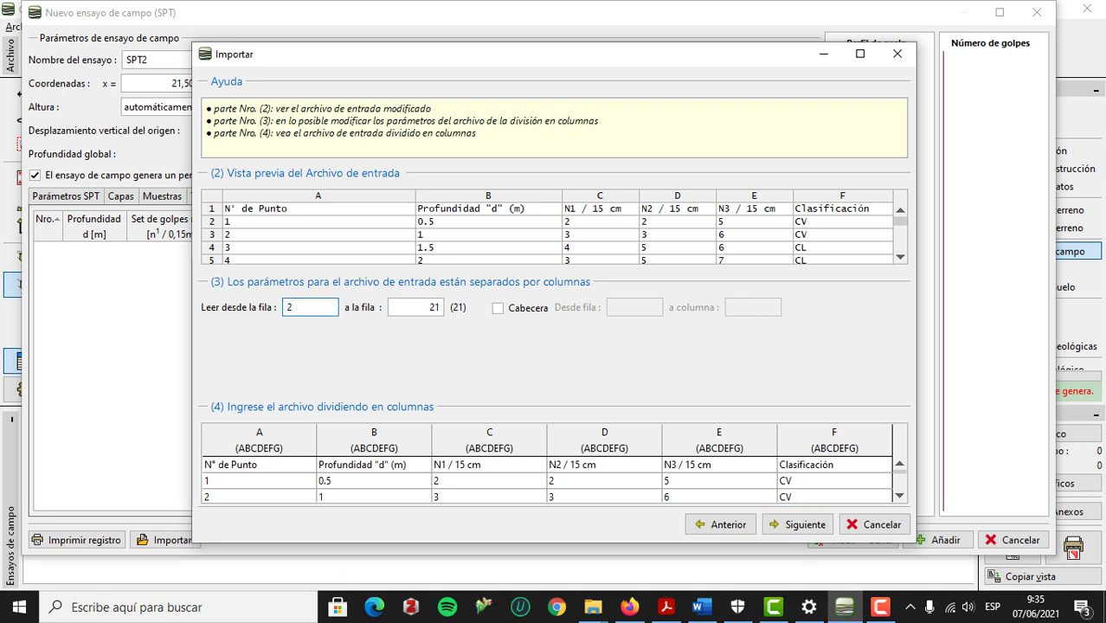
key("Tab")
type("18")
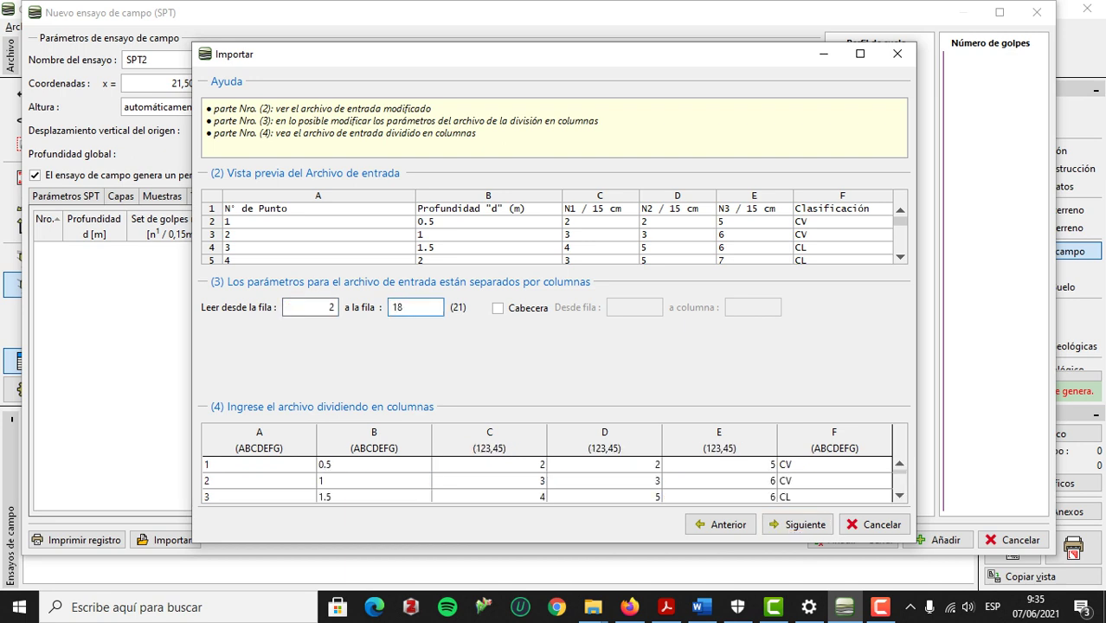
left_click(797, 525)
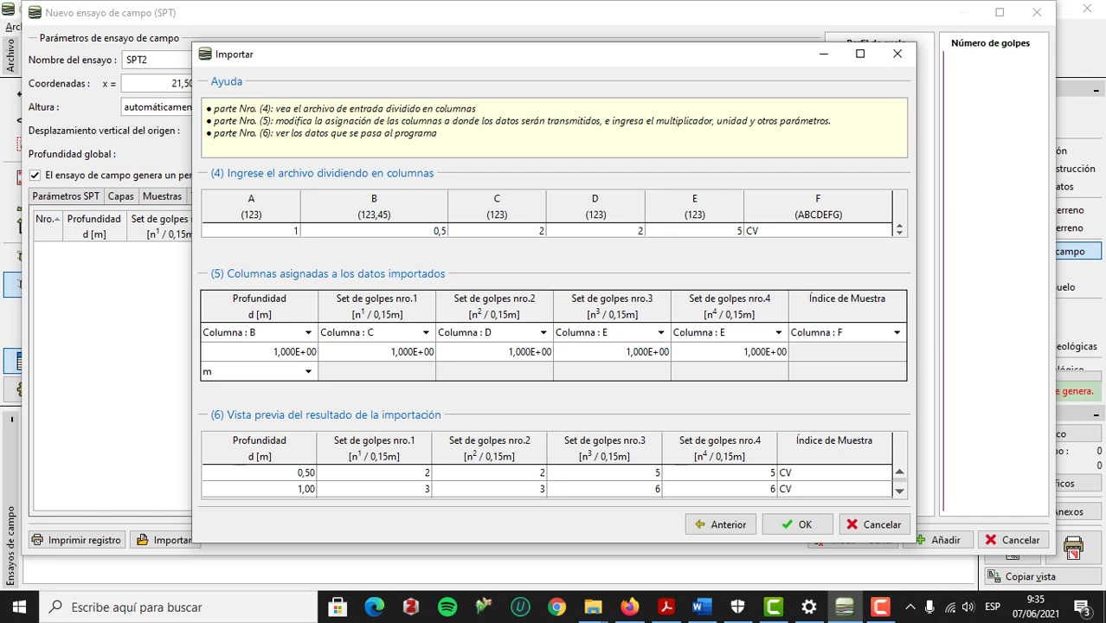
left_click(797, 524)
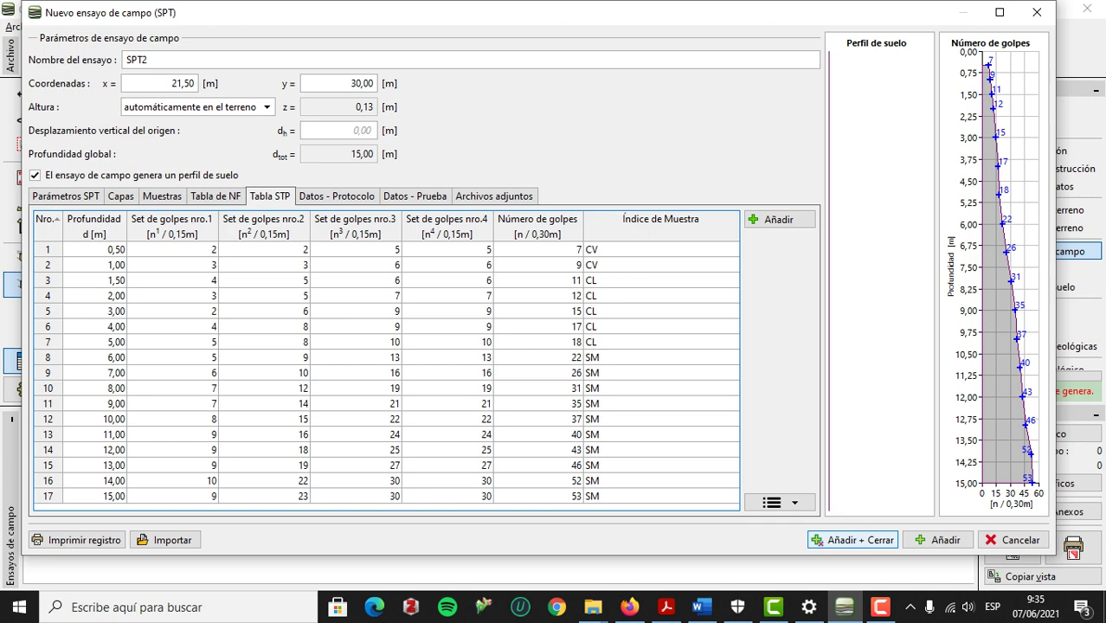
left_click(852, 539)
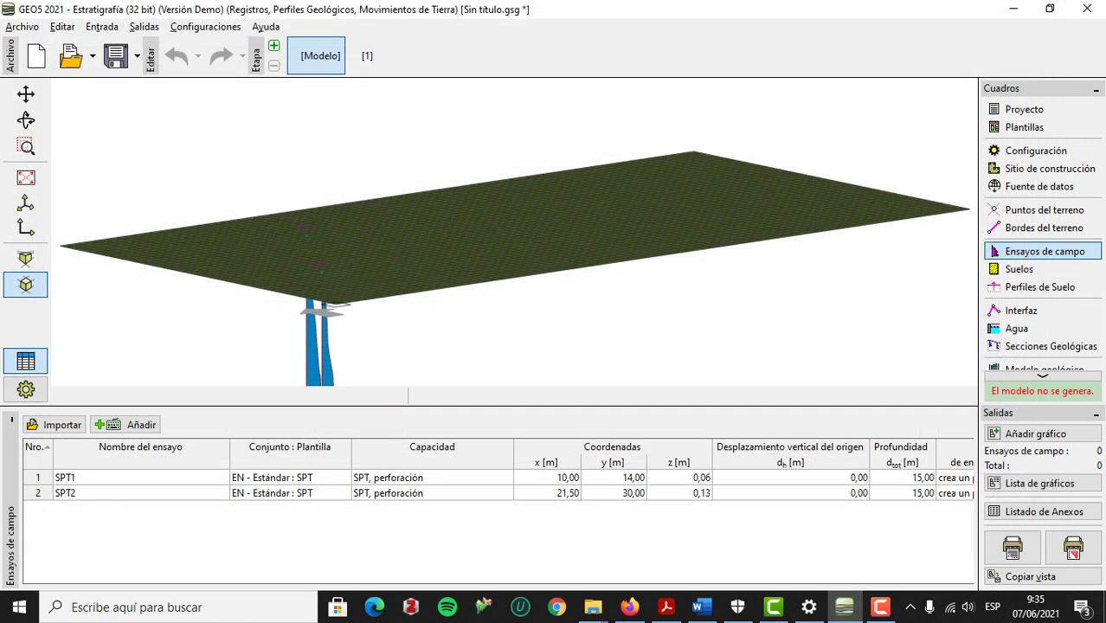
Create a new field test of type SPT and name it SPT3.
left_click(126, 424)
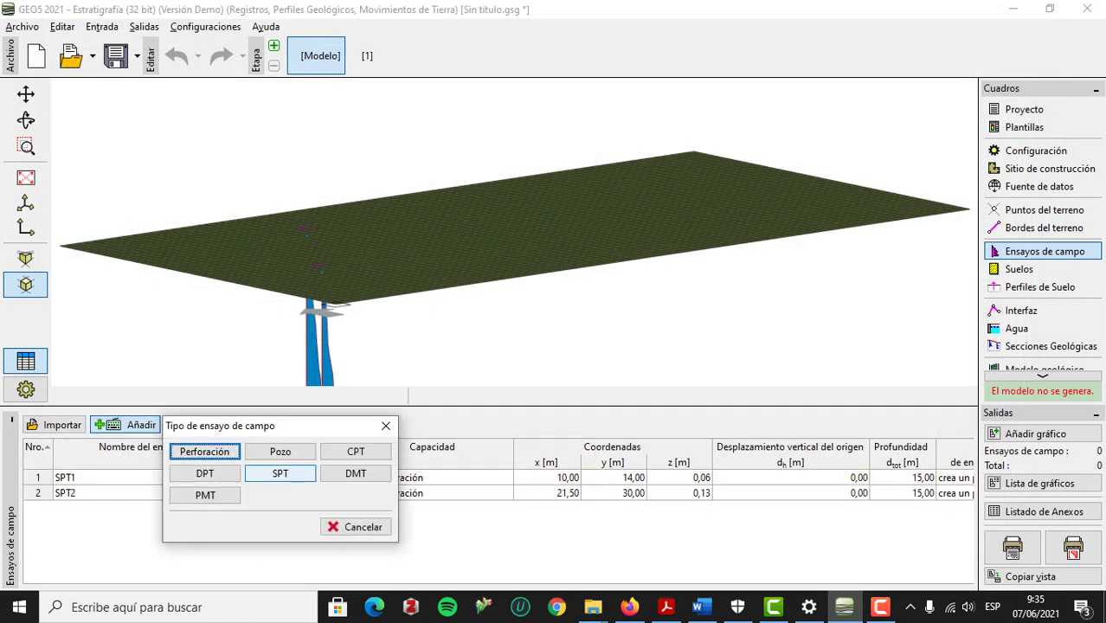
left_click(280, 472)
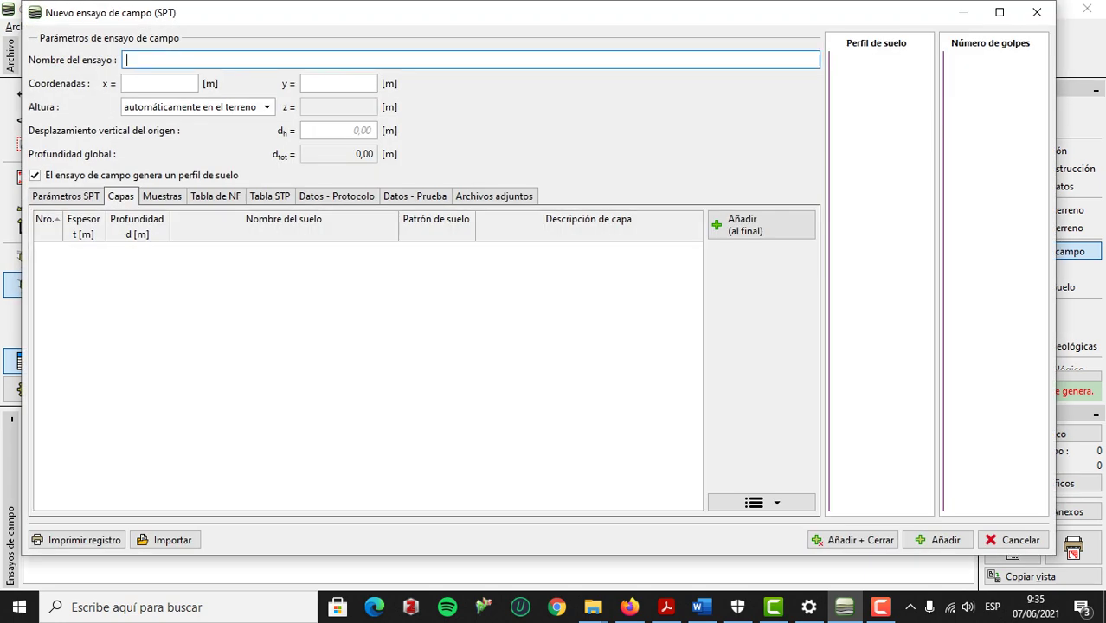
type("SPT6")
left_click(159, 84)
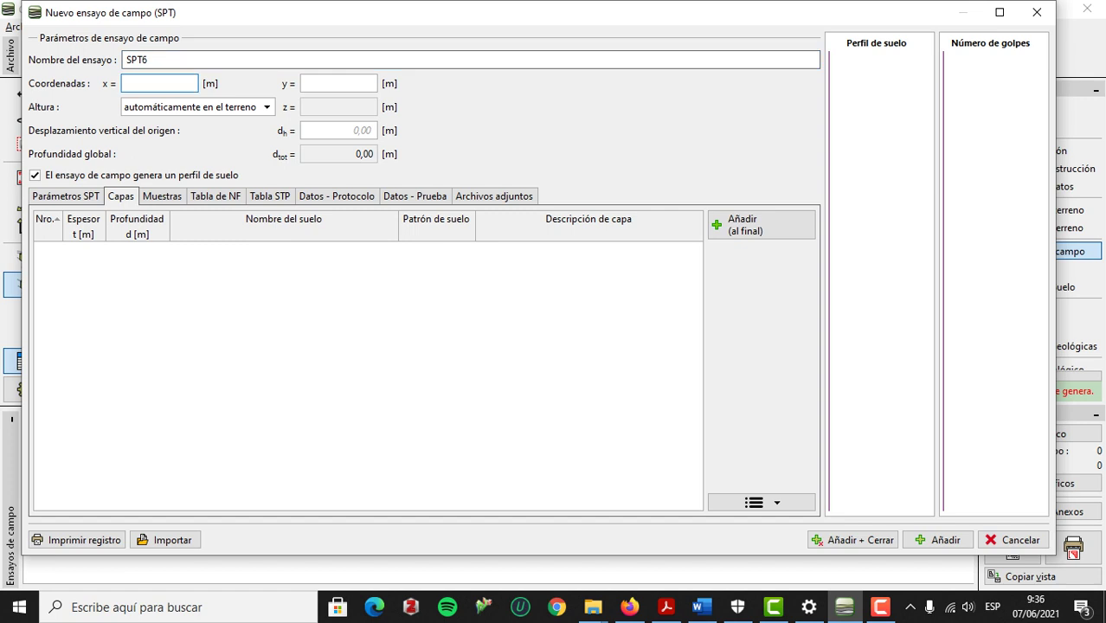
key("shift+Tab")
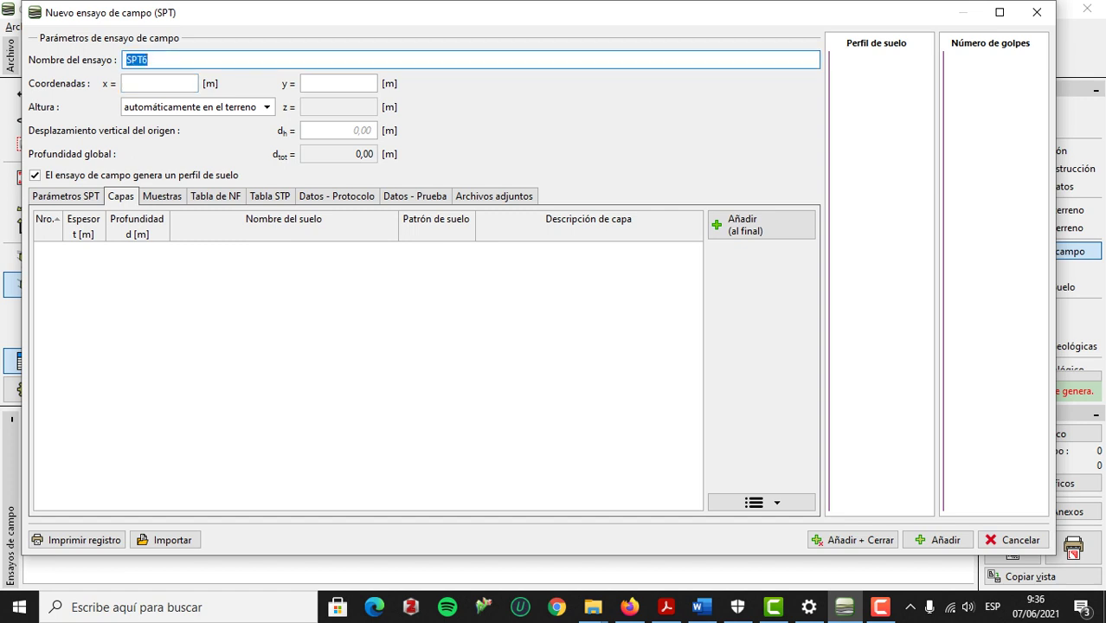
key("Left")
key("Right")
key("Right")
key("Right")
key("Right")
key("BackSpace")
type("3")
Set the SPT3 test's coordinates to x = 31 m and y = 16 m.
left_click(159, 84)
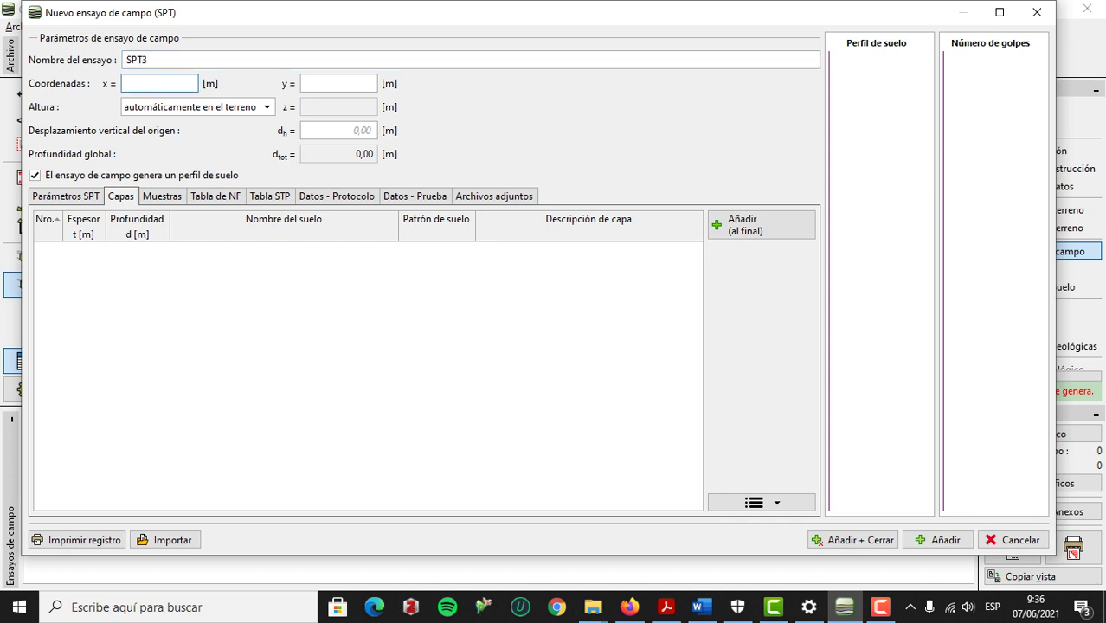
type("31")
key("Tab")
type("16")
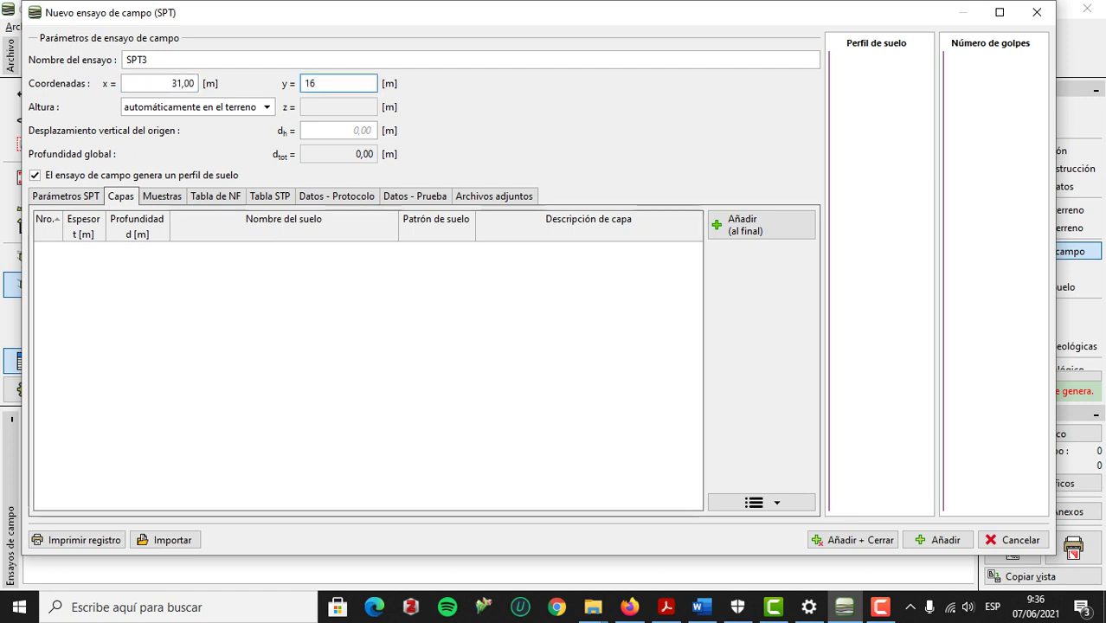
left_click(762, 502)
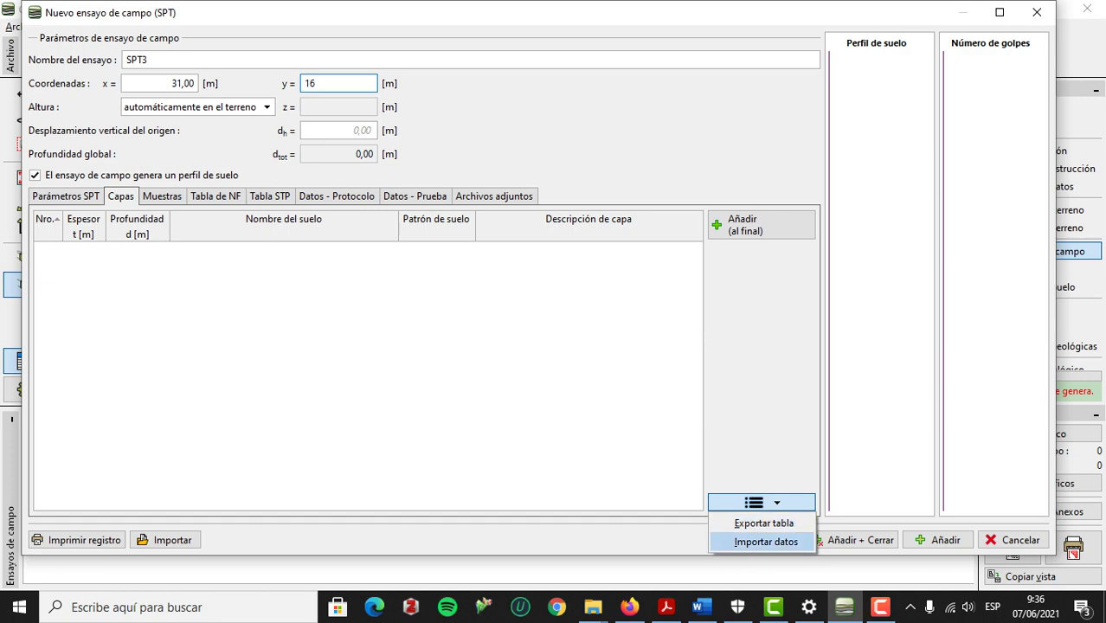
left_click(766, 542)
left_click(867, 200)
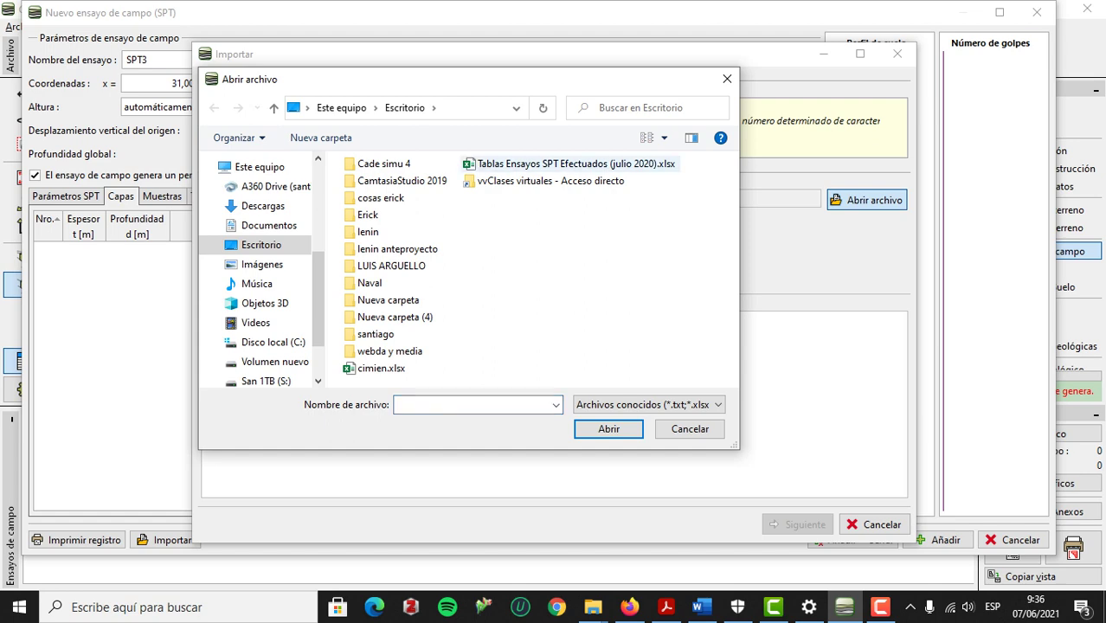
left_click(575, 164)
left_click(608, 429)
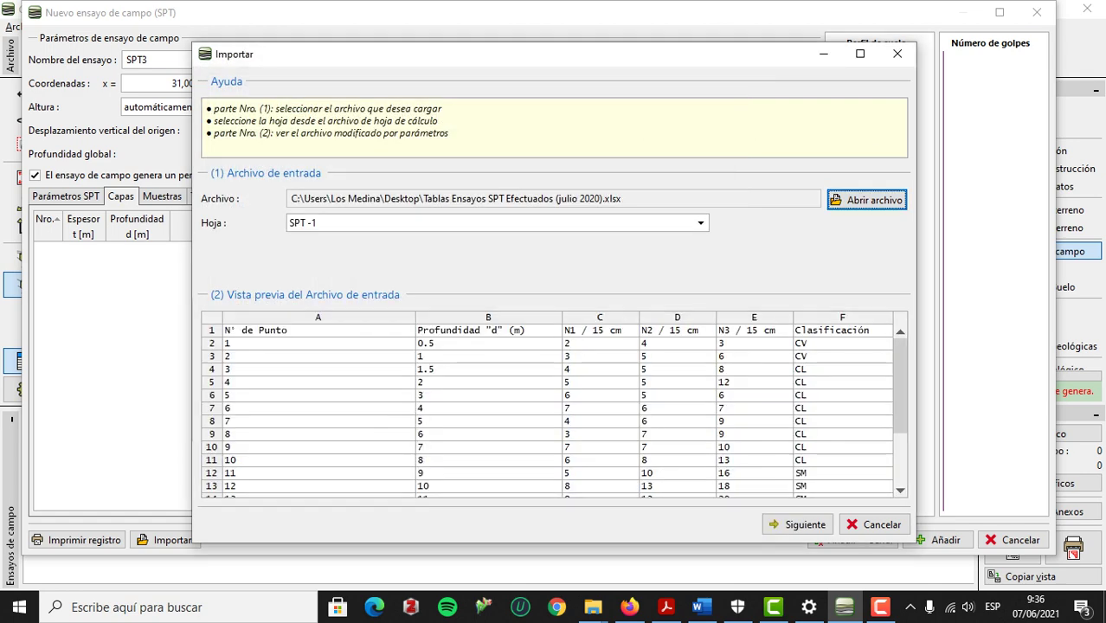
left_click(700, 224)
left_click(498, 262)
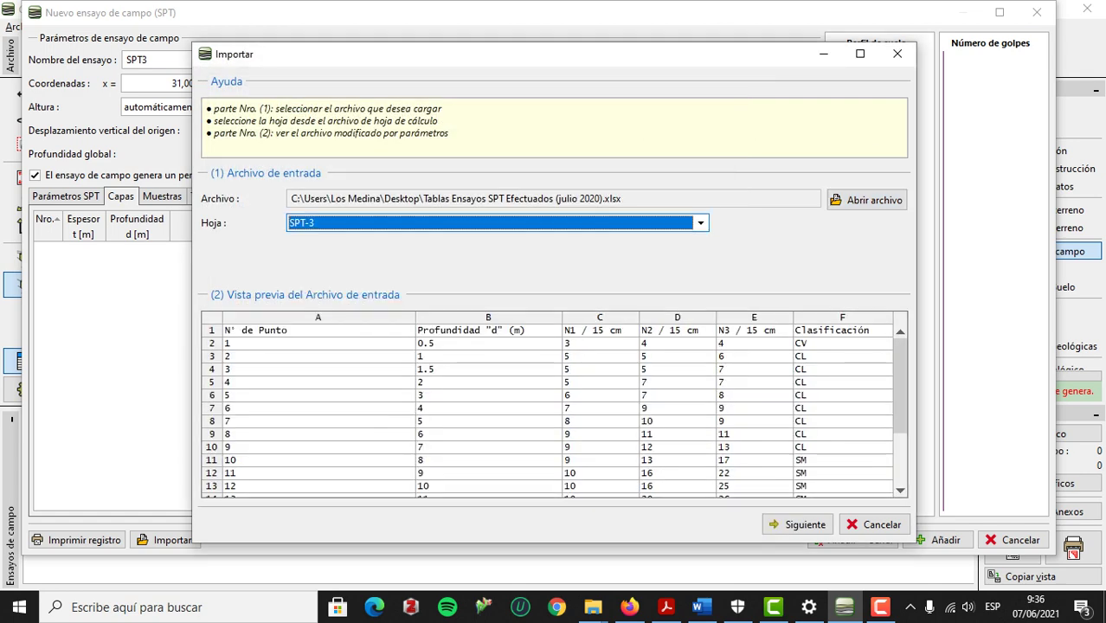
left_click(796, 525)
left_click(309, 307)
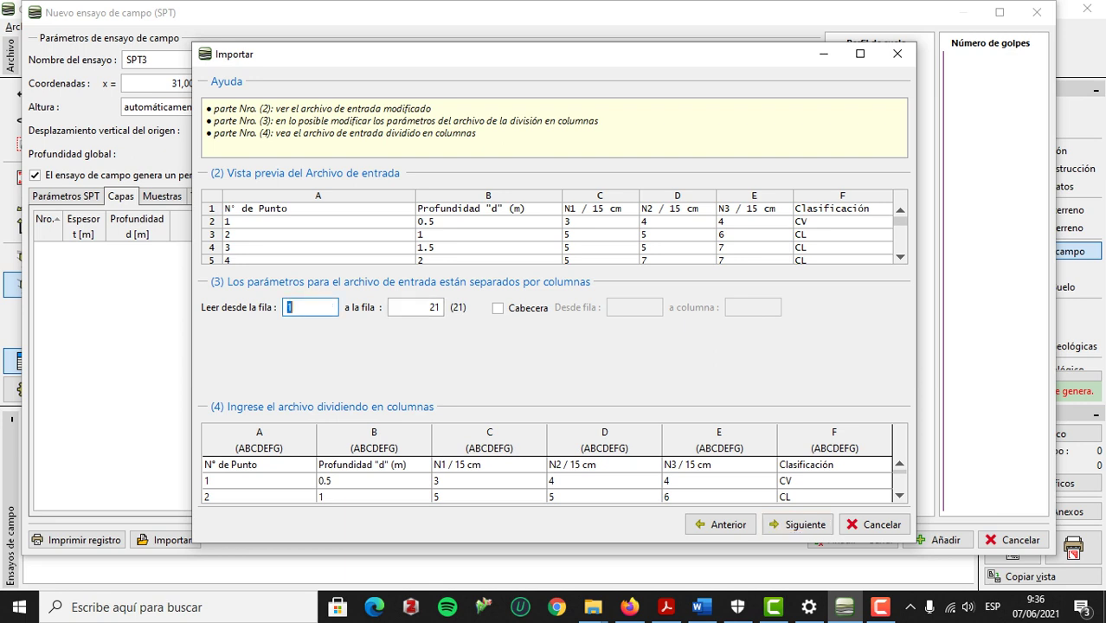
type("2")
key("Tab")
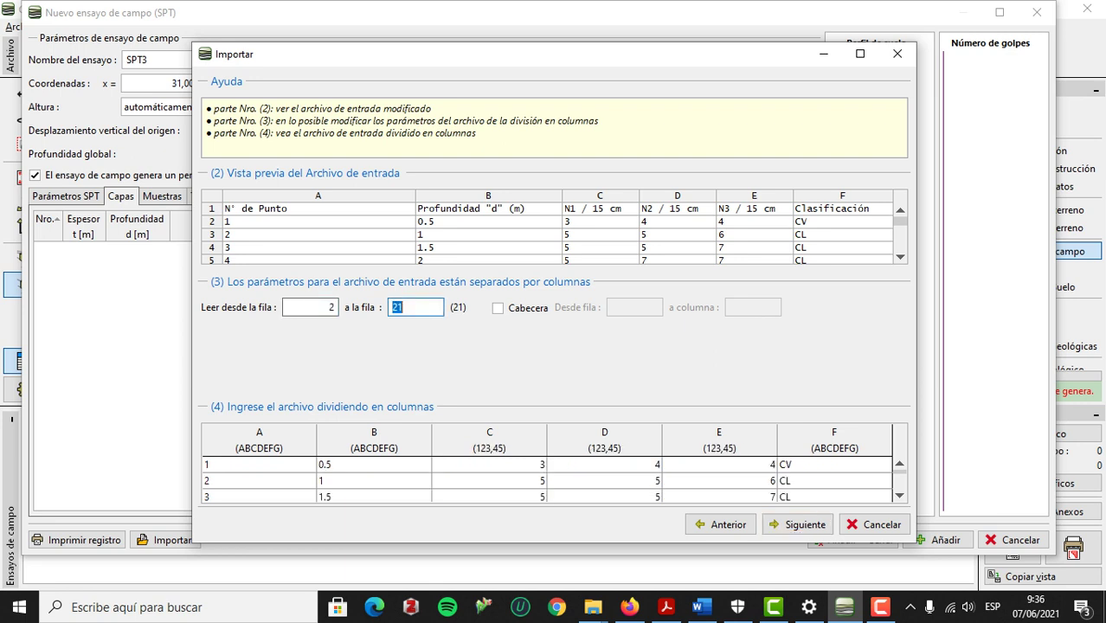
type("18")
key("Tab")
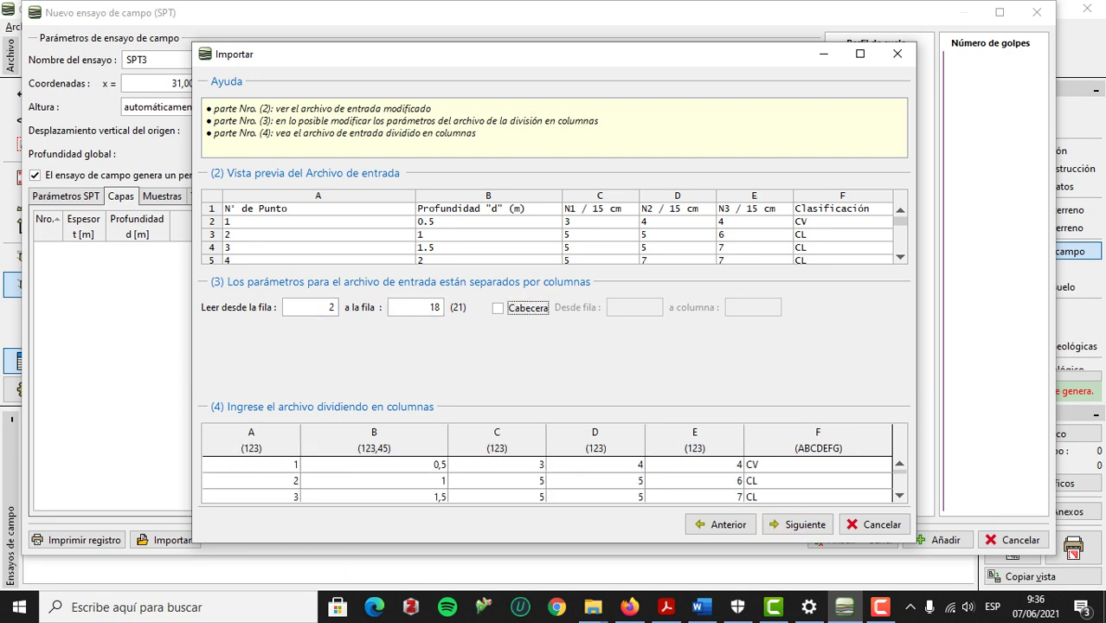
left_click(797, 524)
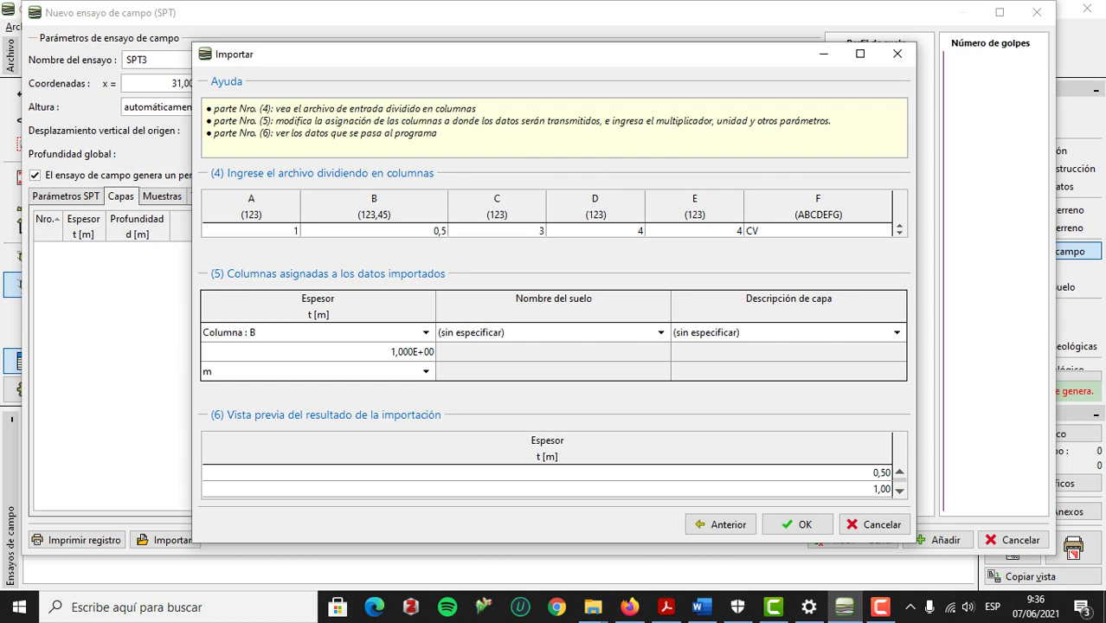
left_click_drag(384, 61, 285, 227)
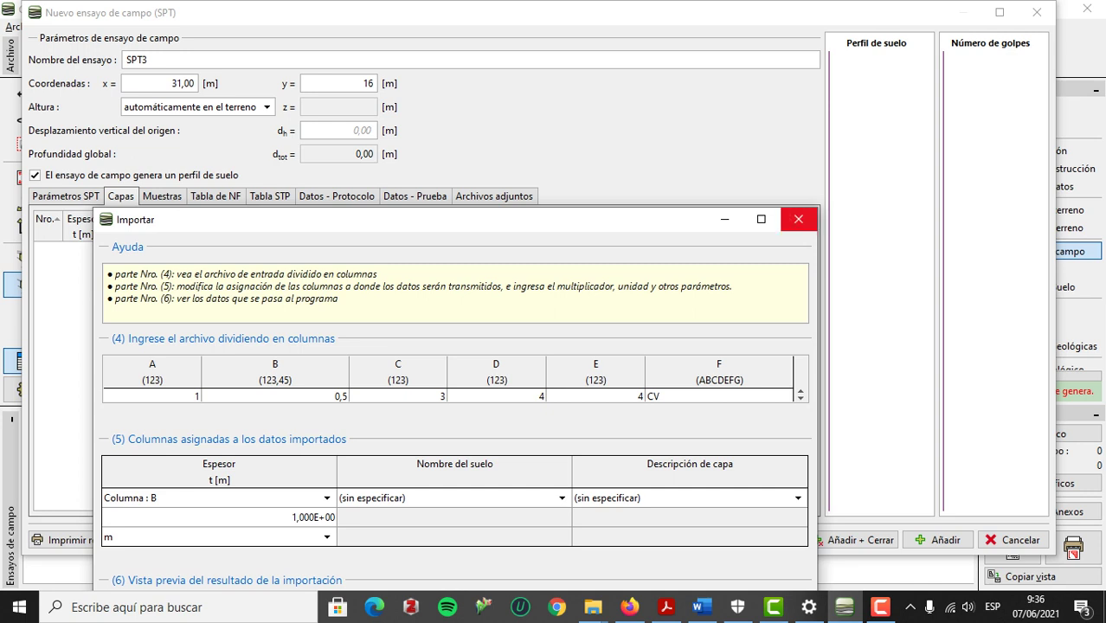
left_click_drag(670, 220, 640, 219)
left_click(768, 218)
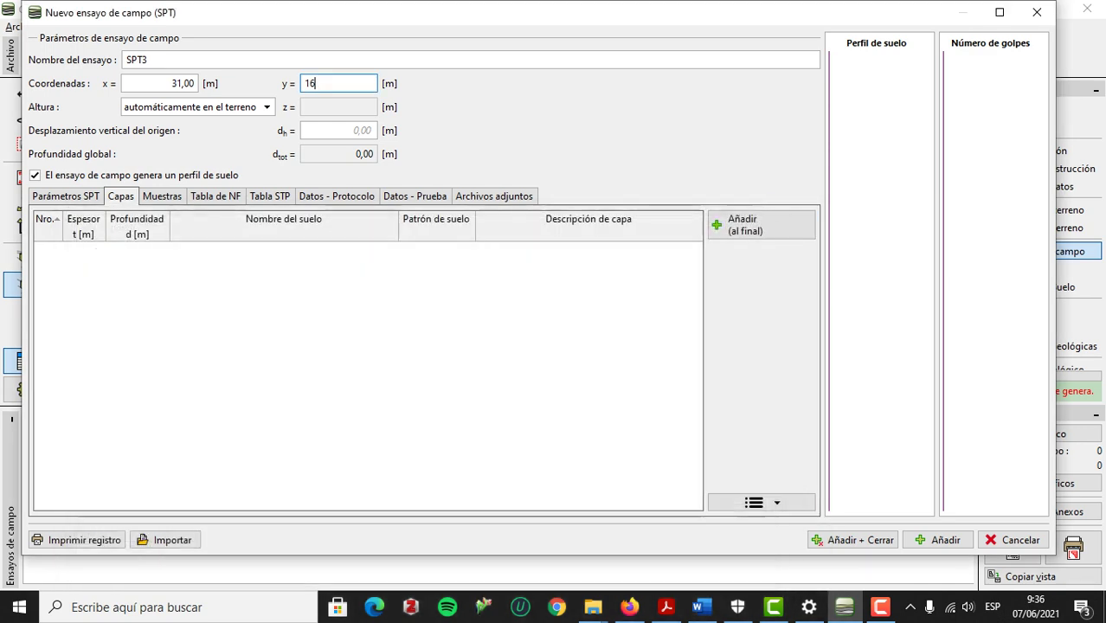
Load sheet SPT-3 of Tablas Ensayos SPT Efectuados (julio 2020).xlsx as the import source for the SPT3 blow table.
left_click(269, 195)
left_click(771, 501)
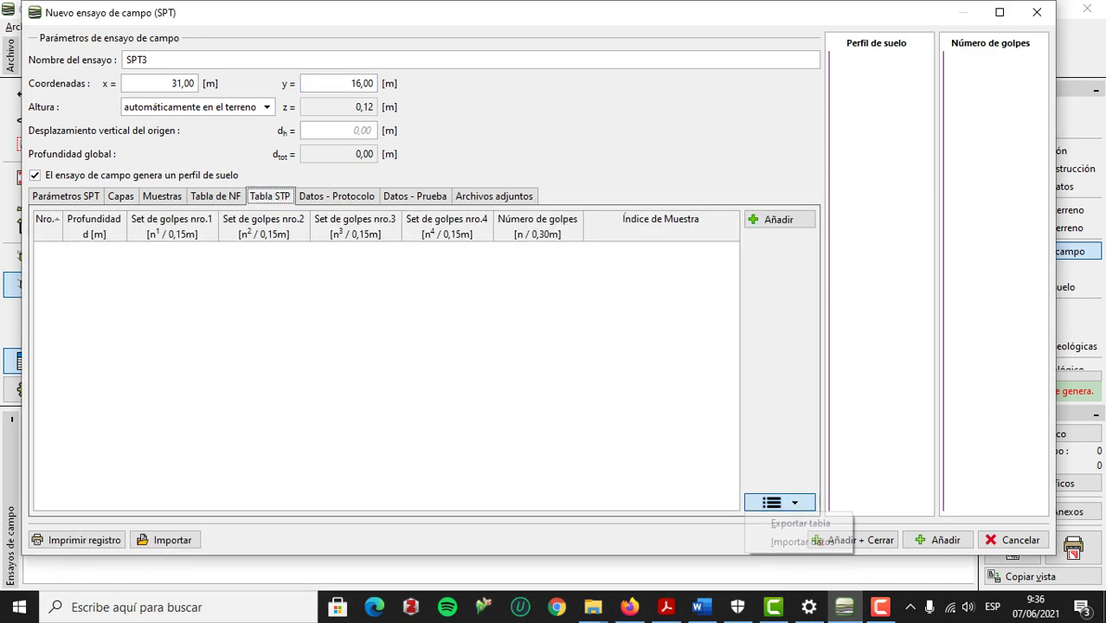
left_click(802, 540)
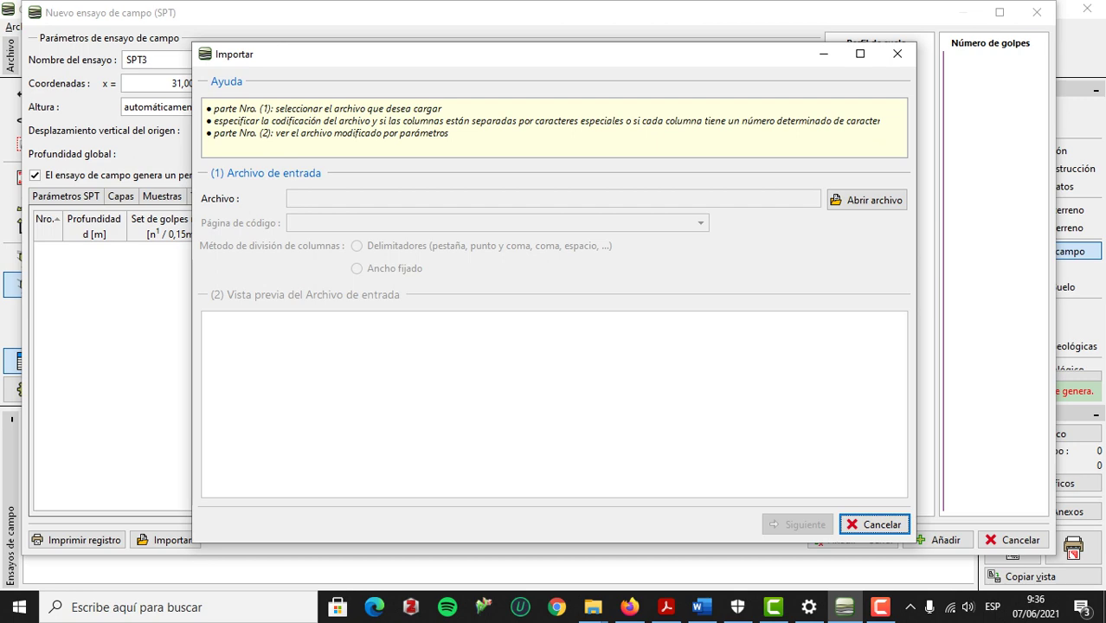
left_click(866, 200)
left_click(575, 163)
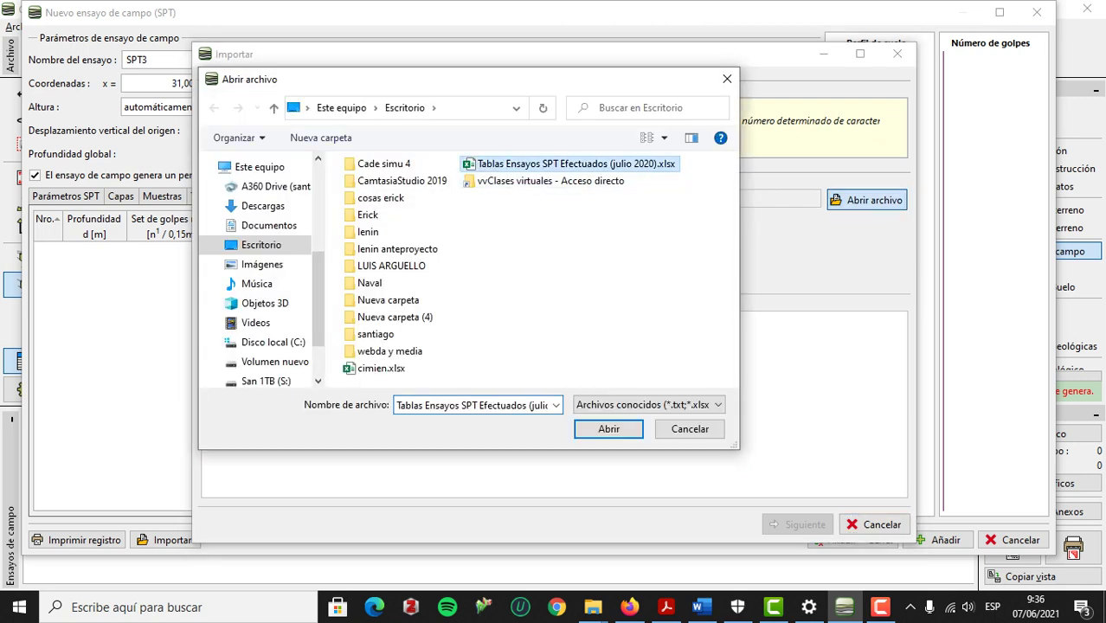
left_click(609, 428)
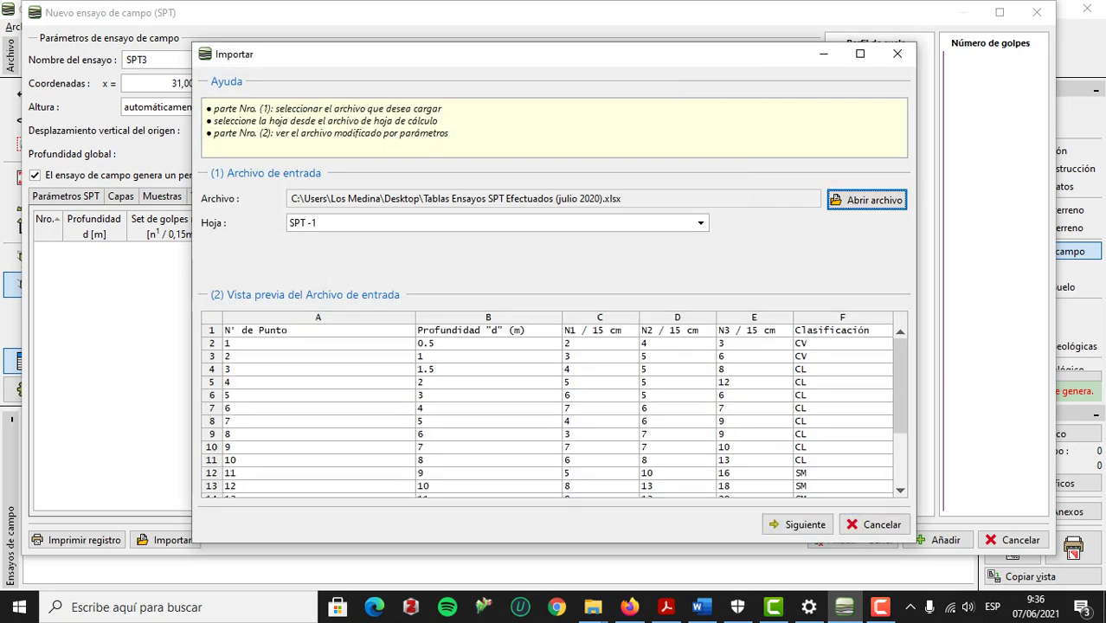
left_click(700, 223)
left_click(554, 263)
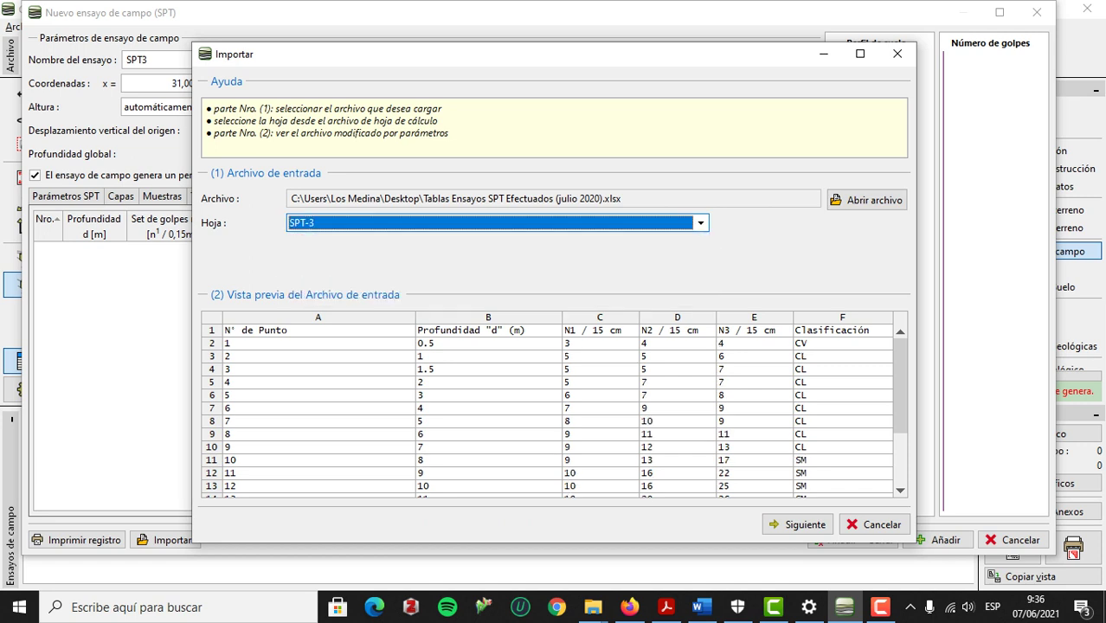
left_click(792, 524)
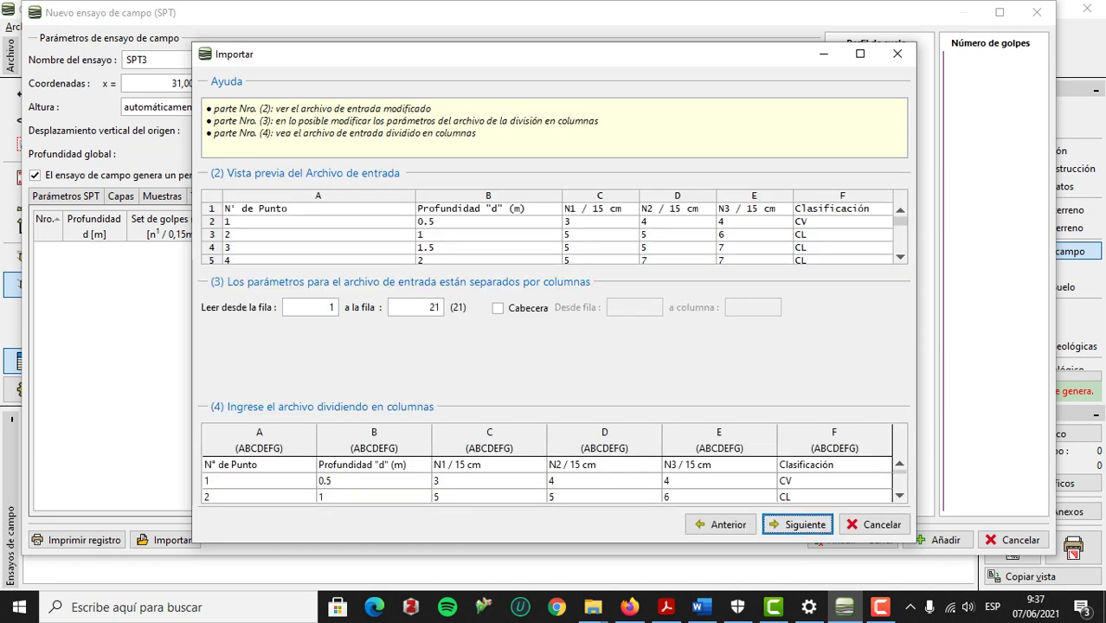
Limit the imported SPT-3 data to rows 2 through 18 and continue to the column assignment.
type("2")
key("Tab")
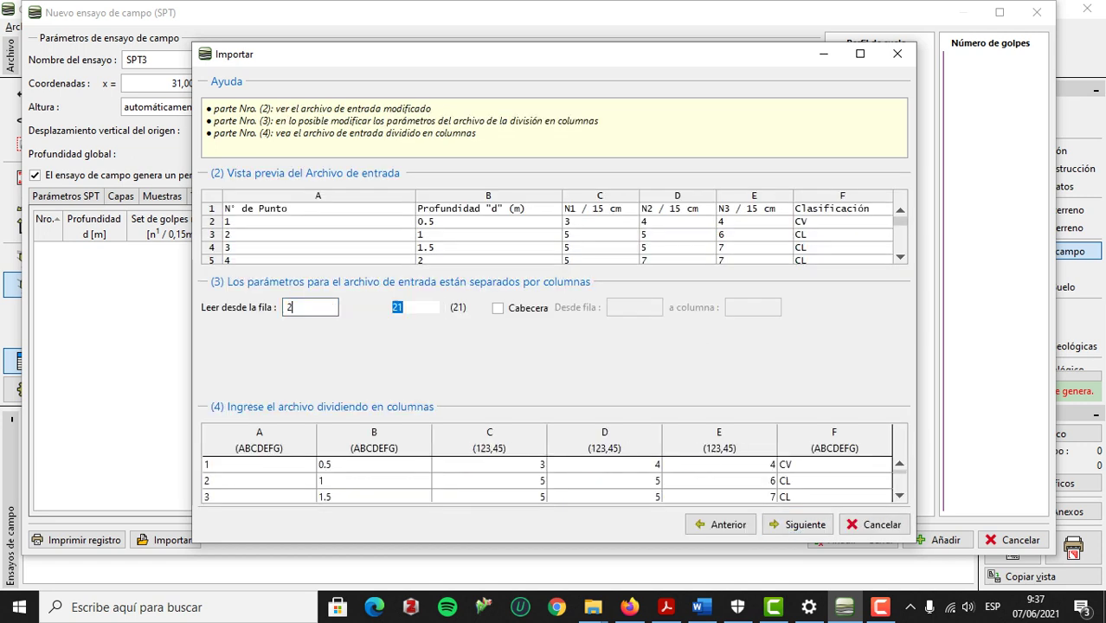
type("18")
left_click(791, 525)
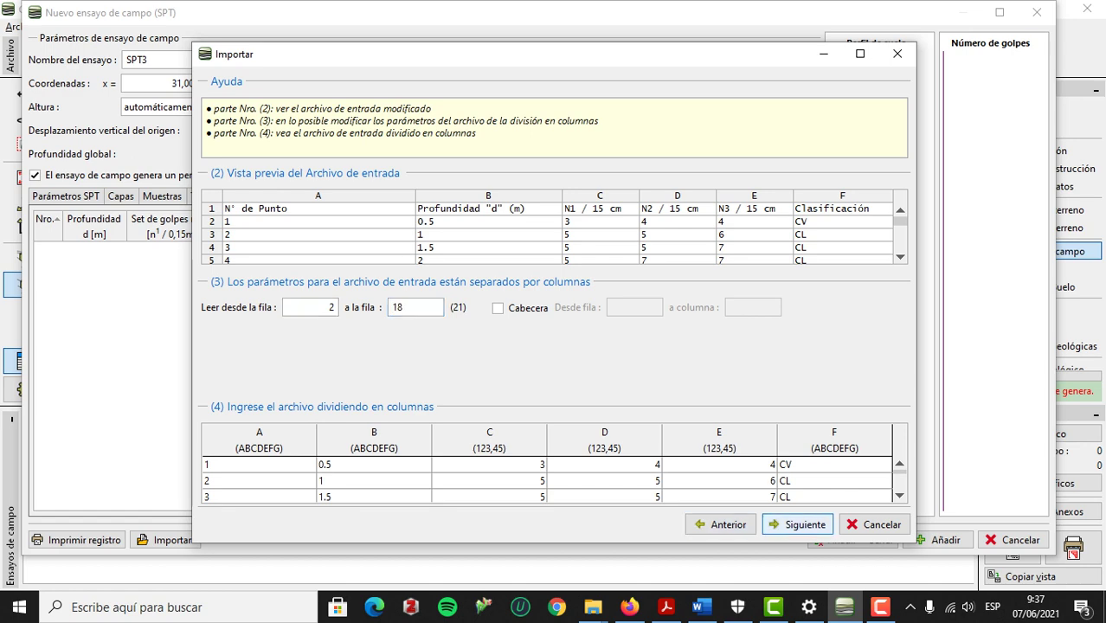
Complete the SPT-3 blow data import with the proposed column assignment and add the SPT3 test to the model.
left_click(796, 524)
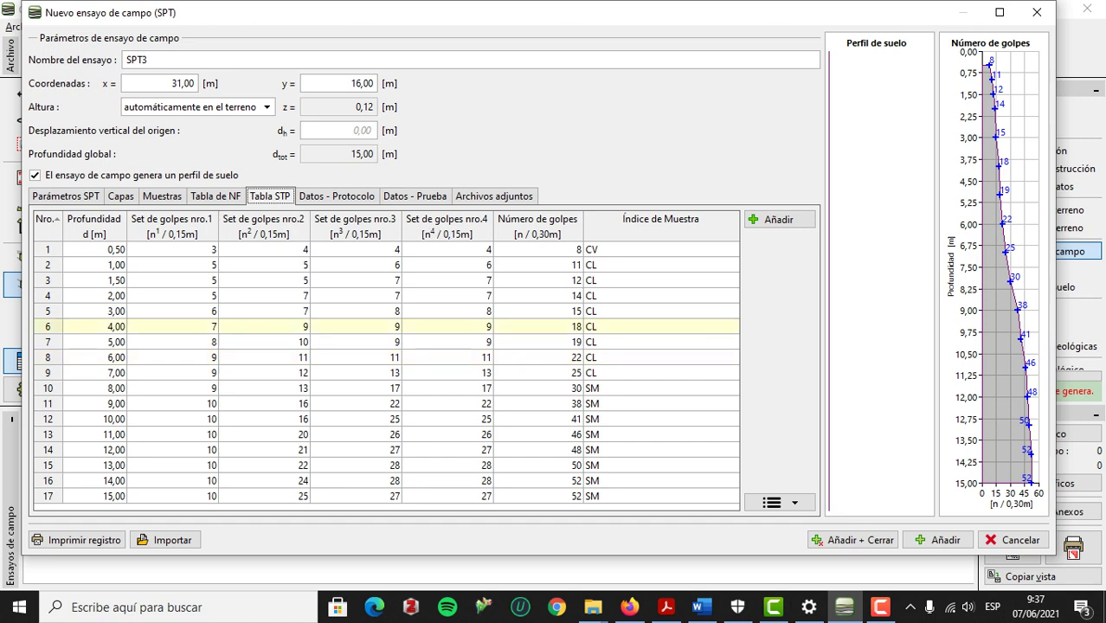
left_click(852, 539)
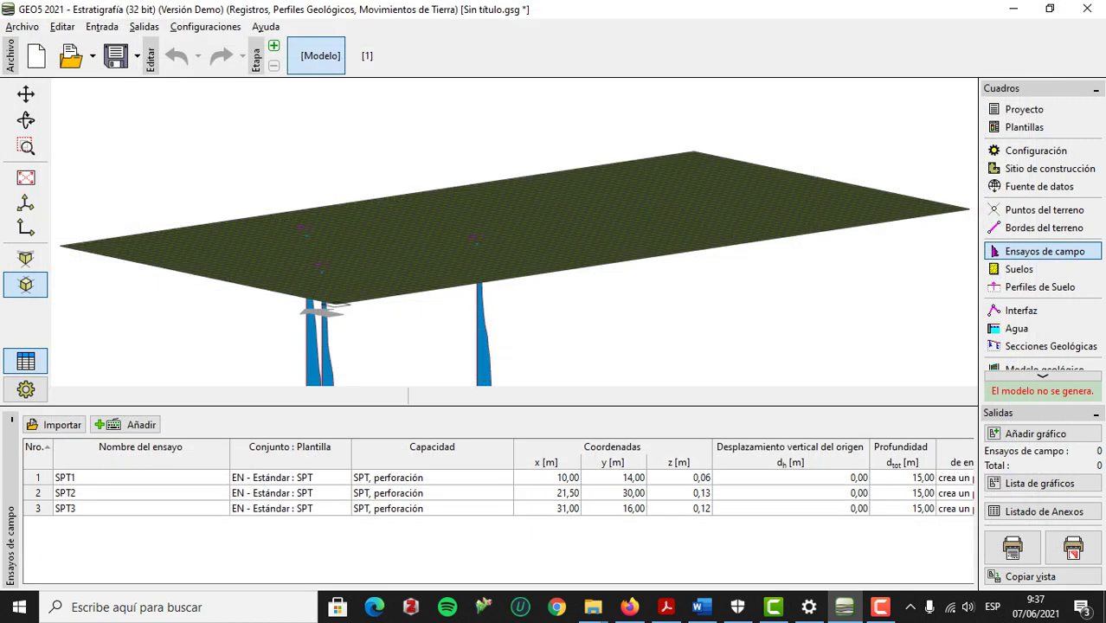
Create a new field test of type SPT and name it SPT 4.
left_click(126, 425)
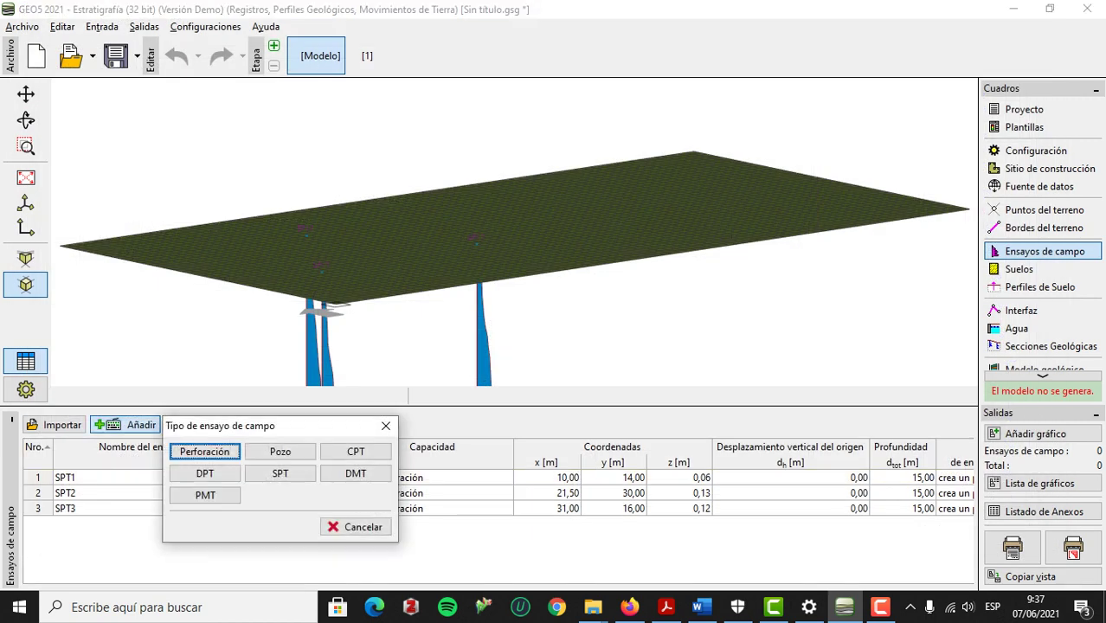
left_click(281, 473)
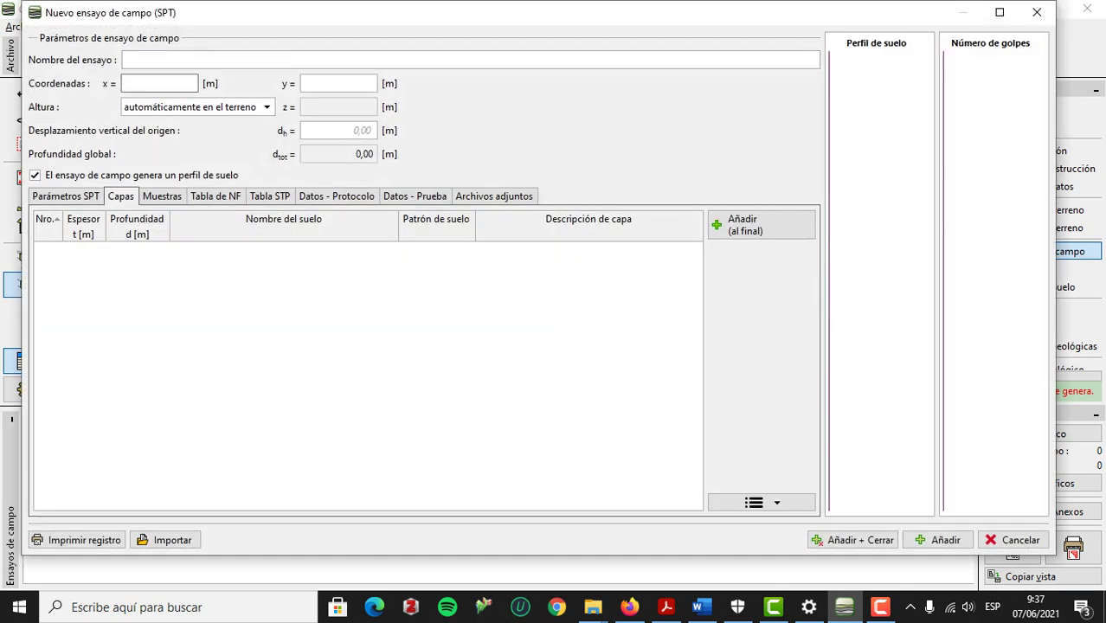
left_click(155, 61)
type("SPT")
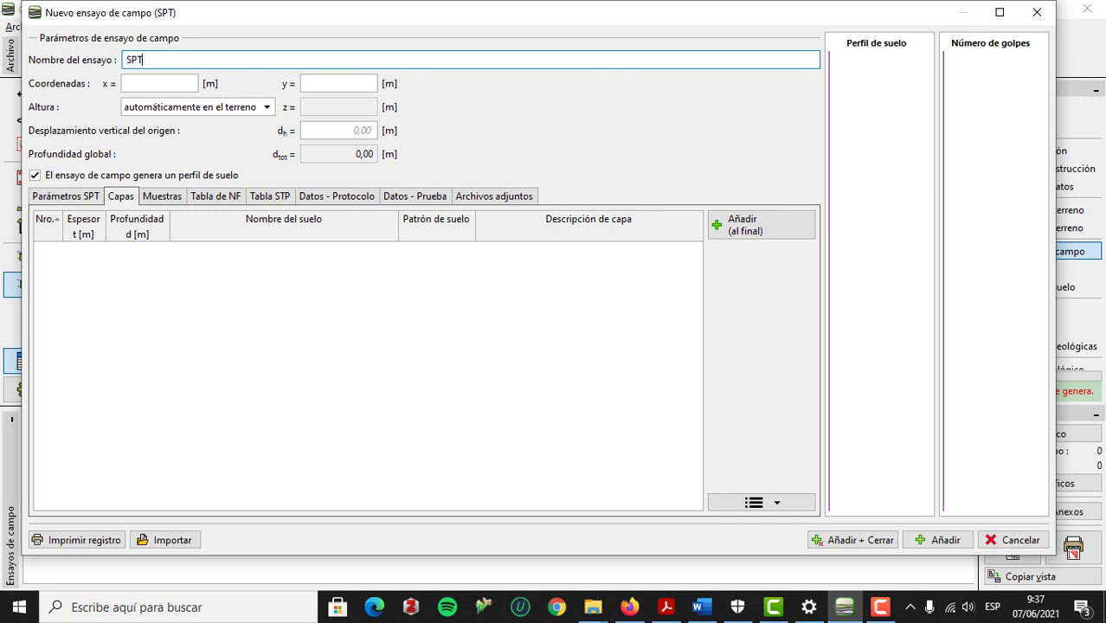
type(" 4")
Set the SPT 4 test's coordinates to x = 47 m and y = 15,8 m, keeping its height automatically on the terrain.
left_click(159, 84)
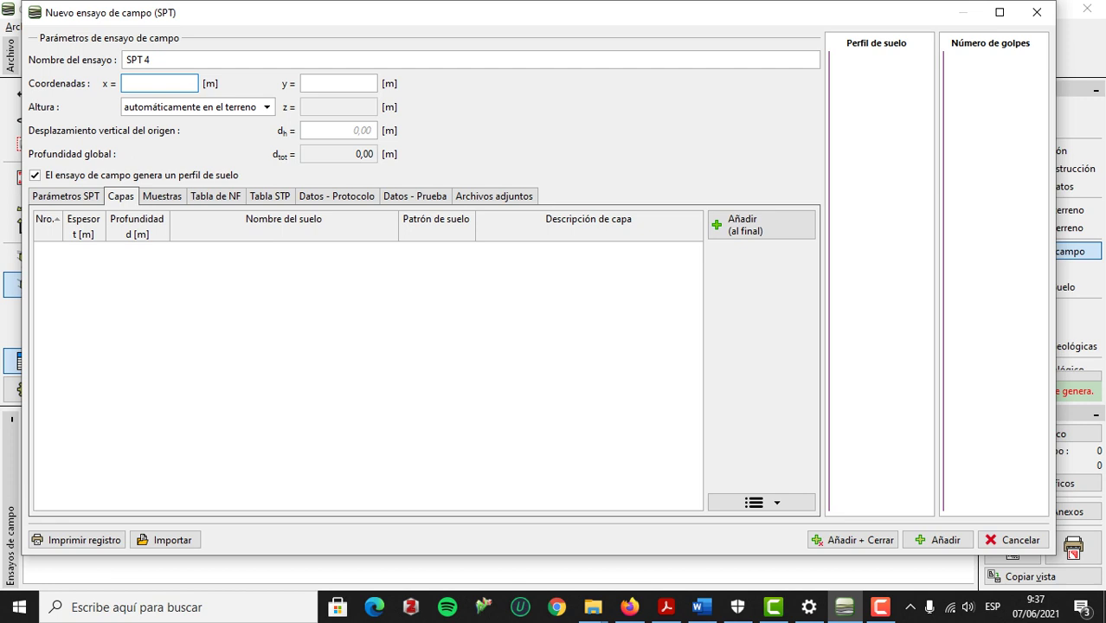
type("47")
key("Tab")
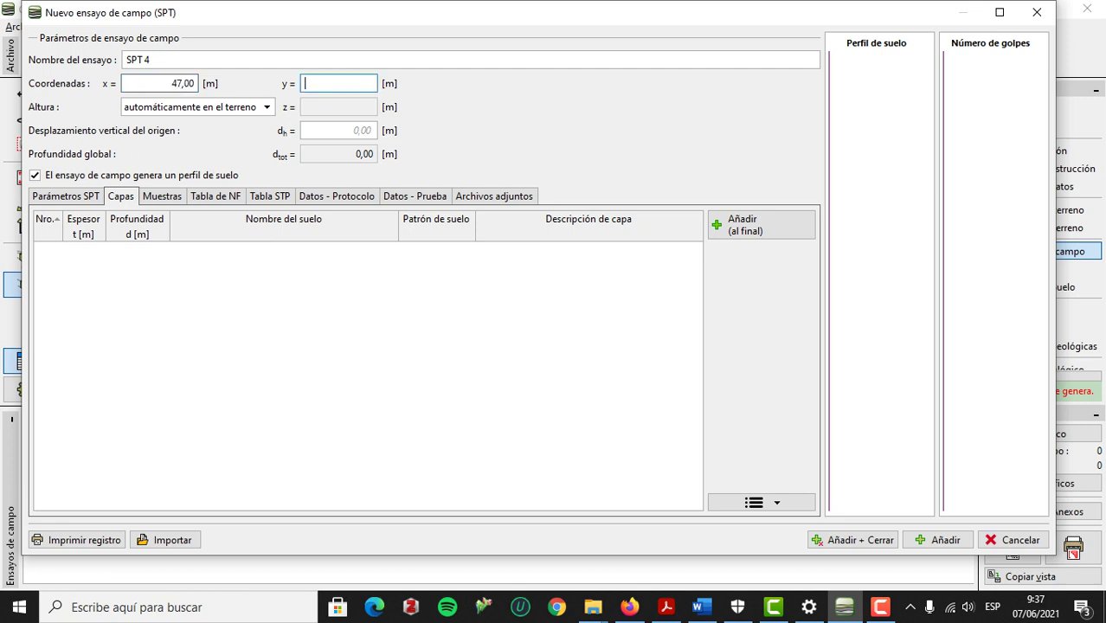
type("15,8")
left_click(266, 107)
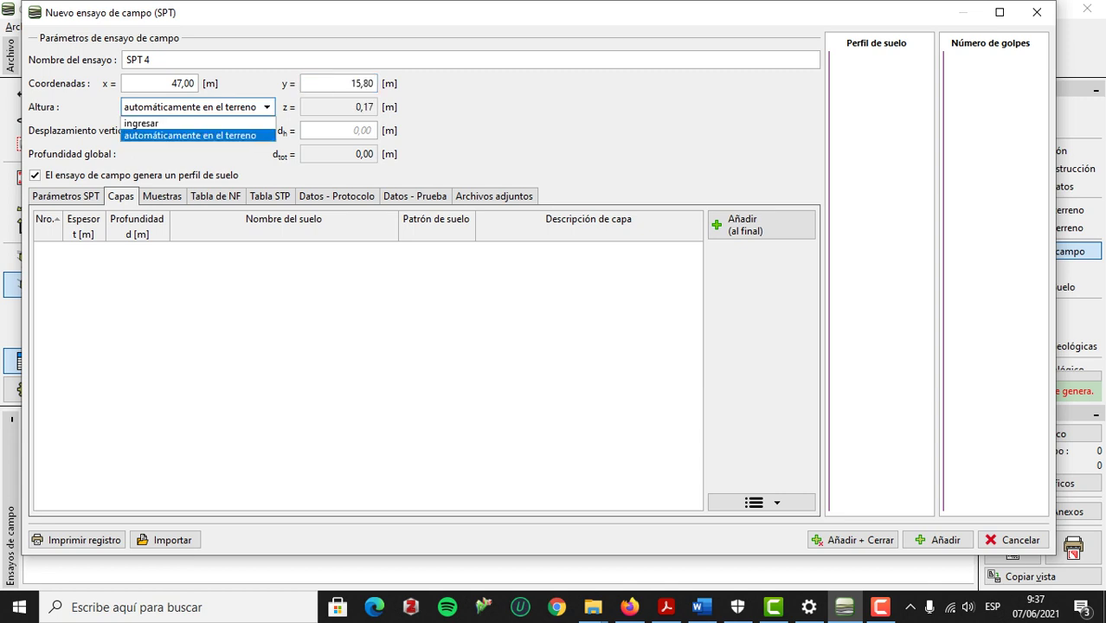
left_click(190, 135)
left_click(368, 360)
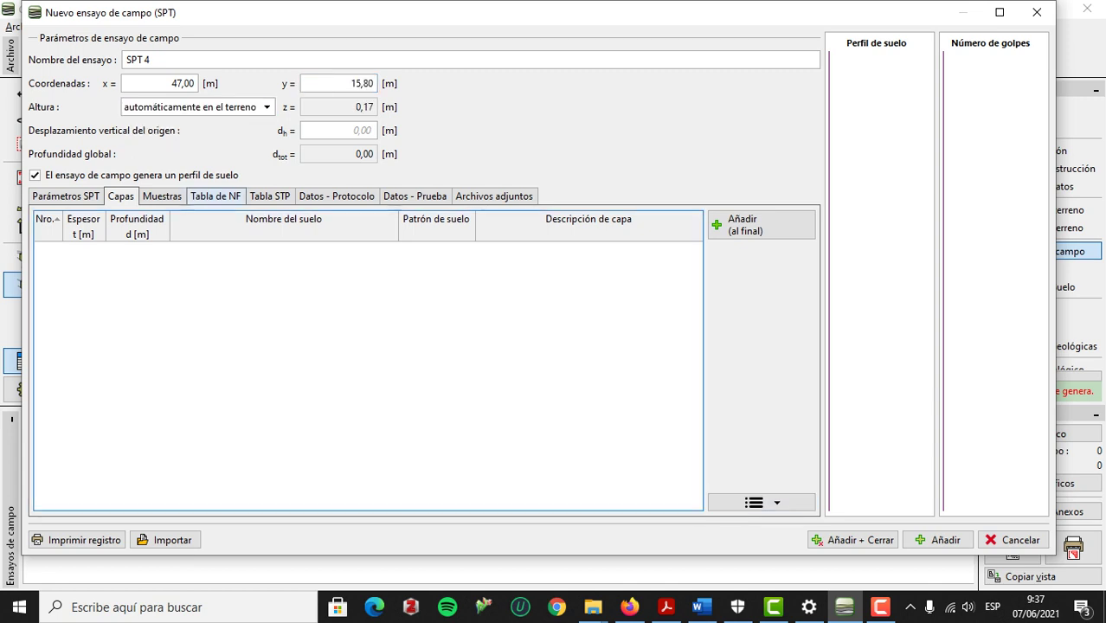
Load sheet SPT-4 of Tablas Ensayos SPT Efectuados (julio 2020).xlsx as the import source for the SPT 4 blow table.
left_click(269, 196)
left_click(779, 501)
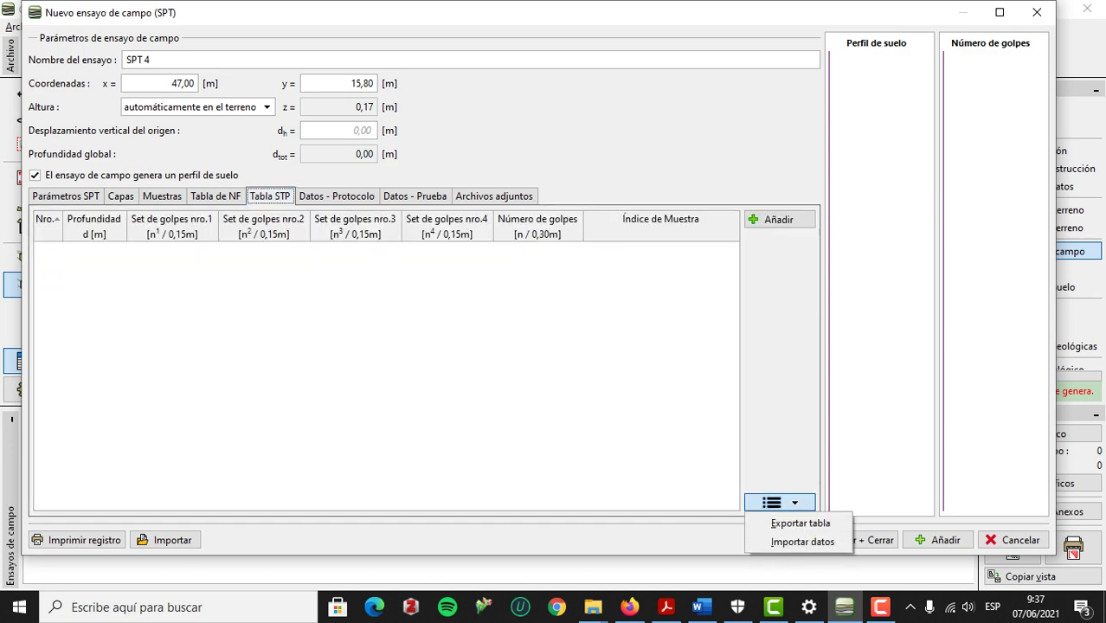
left_click(802, 542)
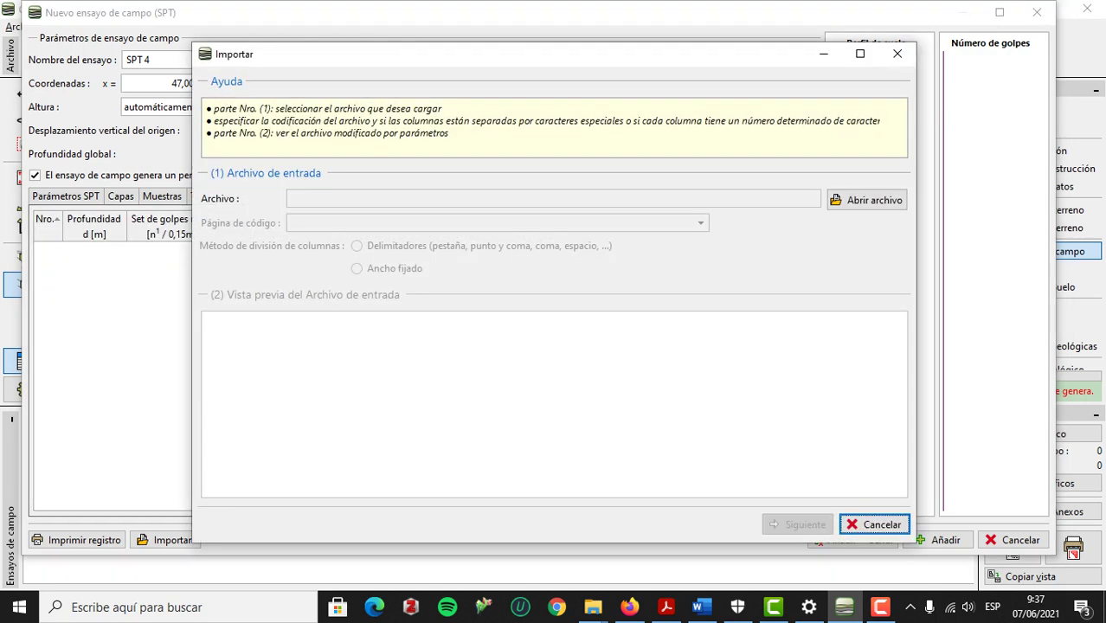
left_click(867, 199)
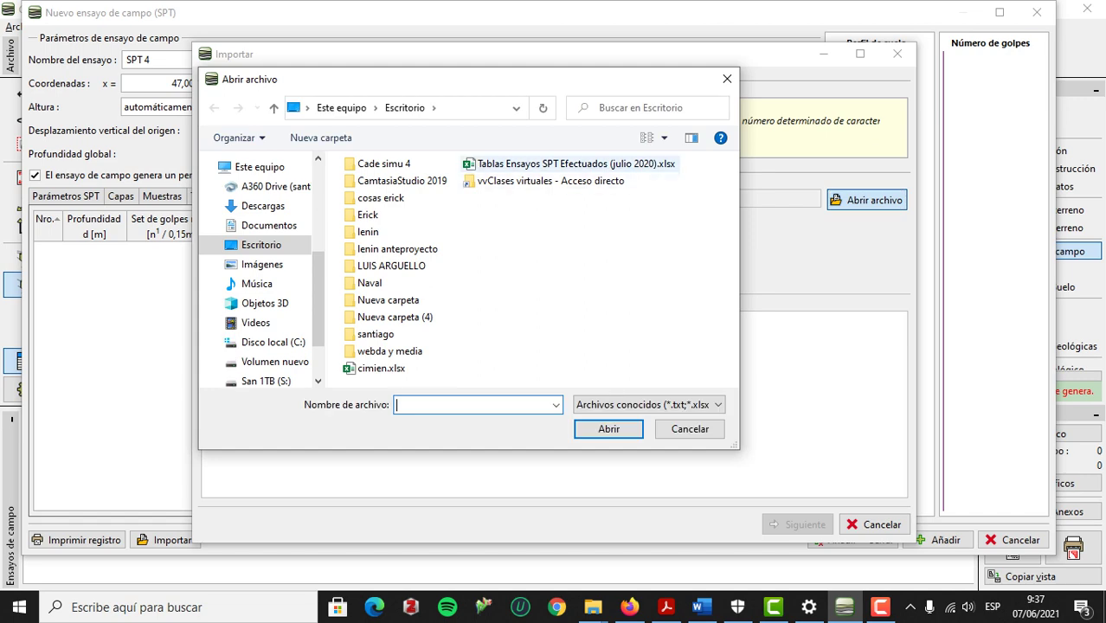
left_click(575, 163)
left_click(608, 429)
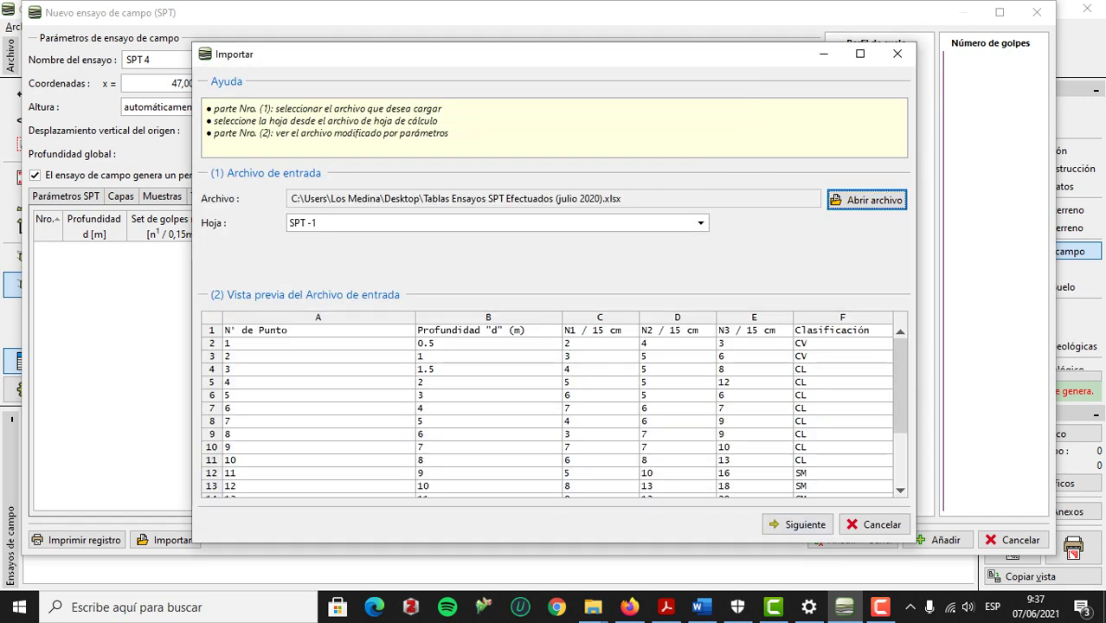
left_click(700, 223)
left_click(623, 275)
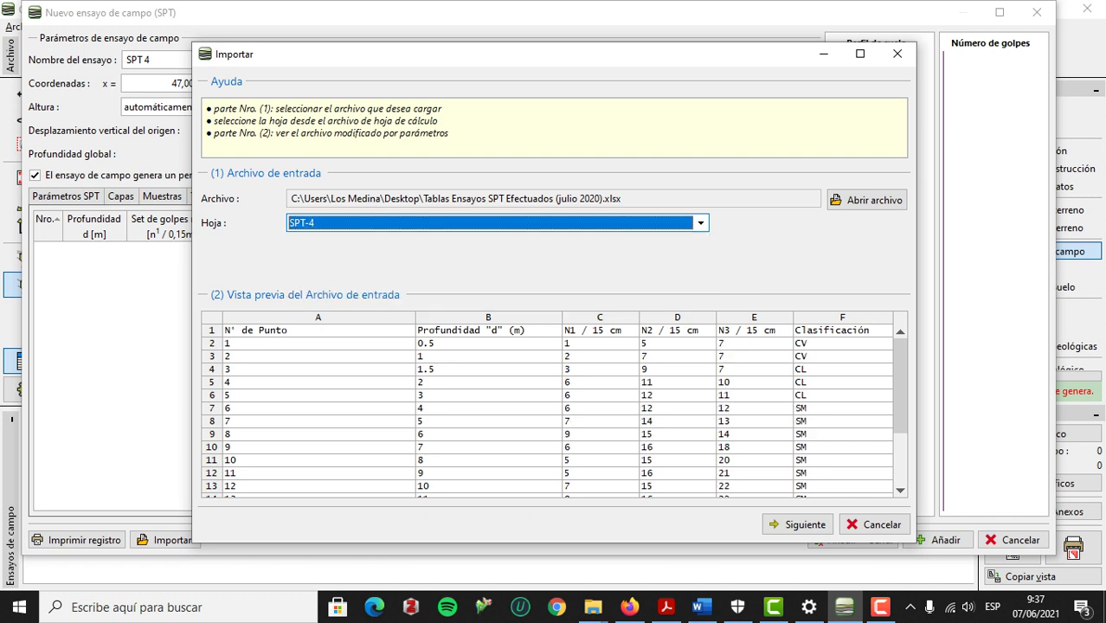
left_click(798, 525)
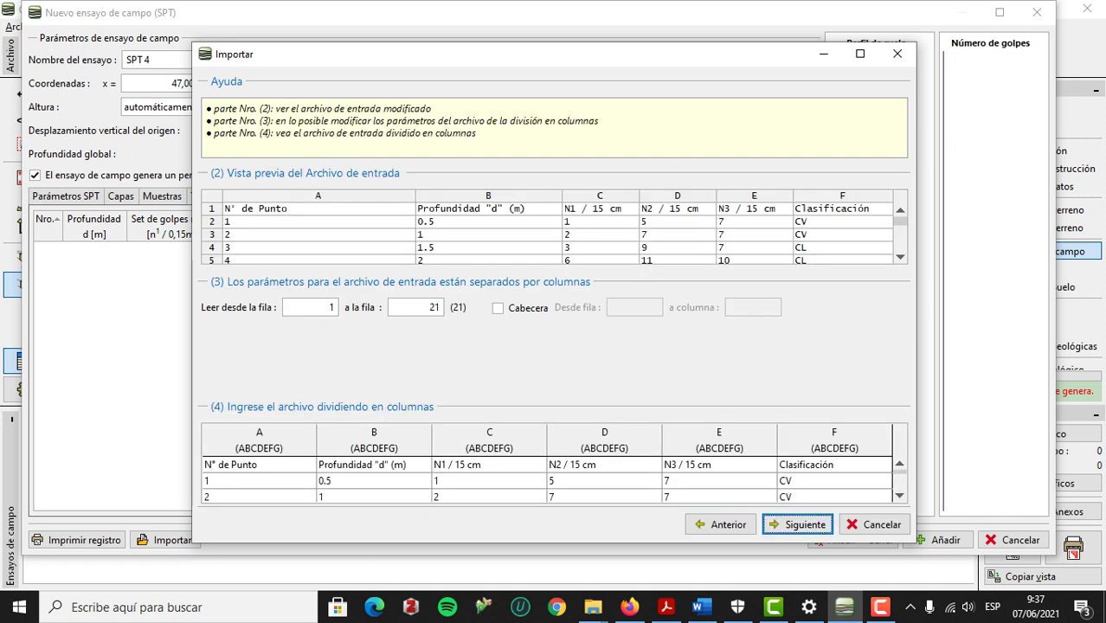
Import rows 2 through 18 of the SPT-4 data with the proposed column assignment and add the SPT 4 test to the model.
type("2")
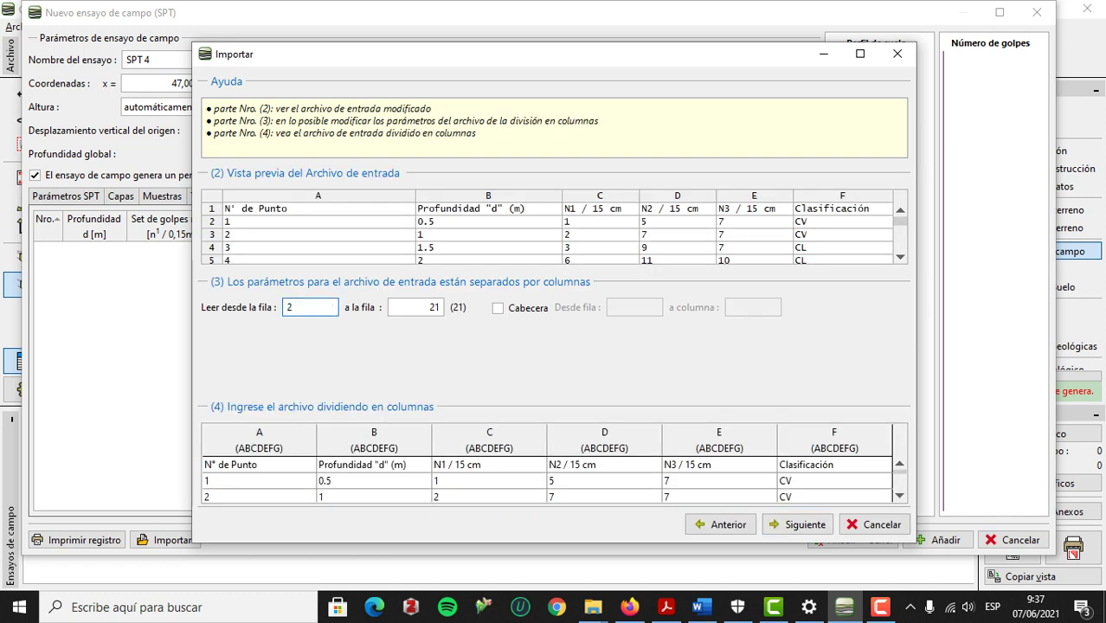
key("Tab")
type("18")
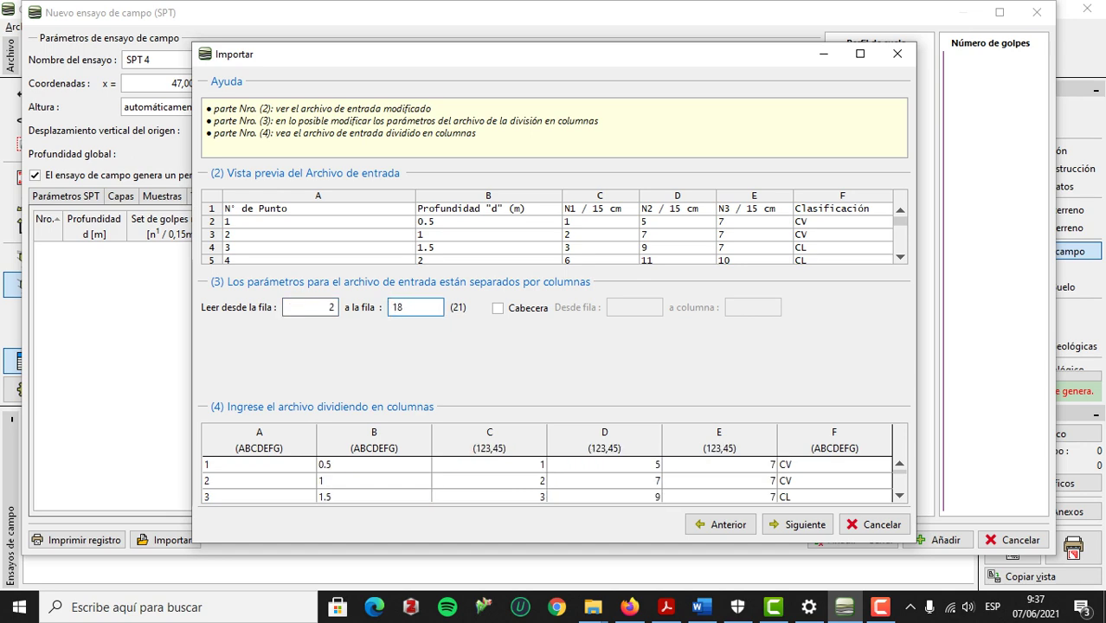
left_click(798, 524)
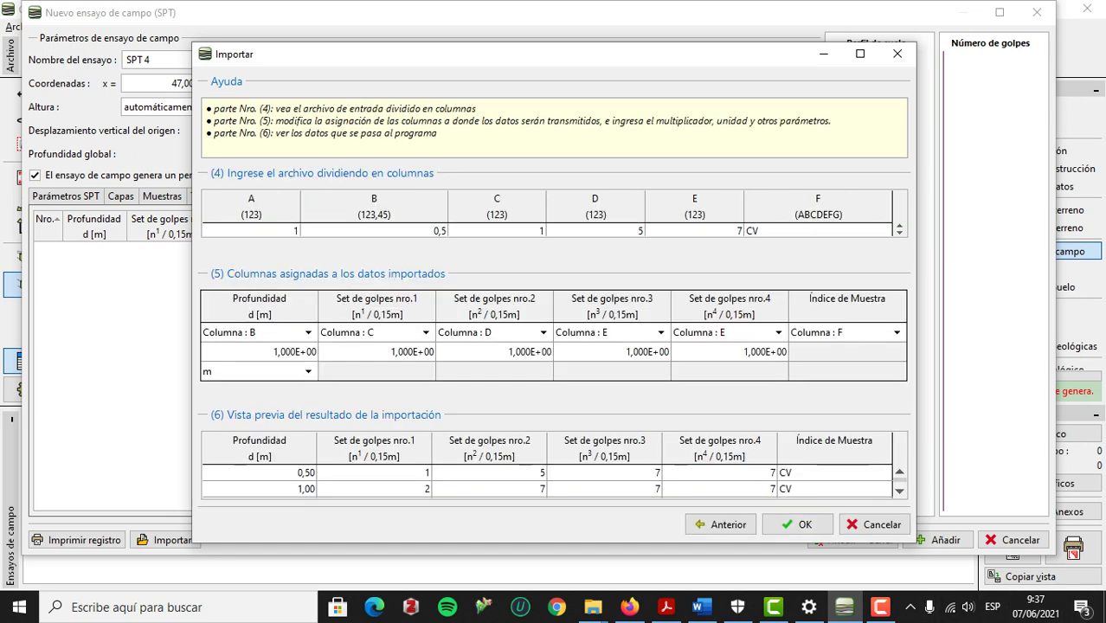
left_click(798, 525)
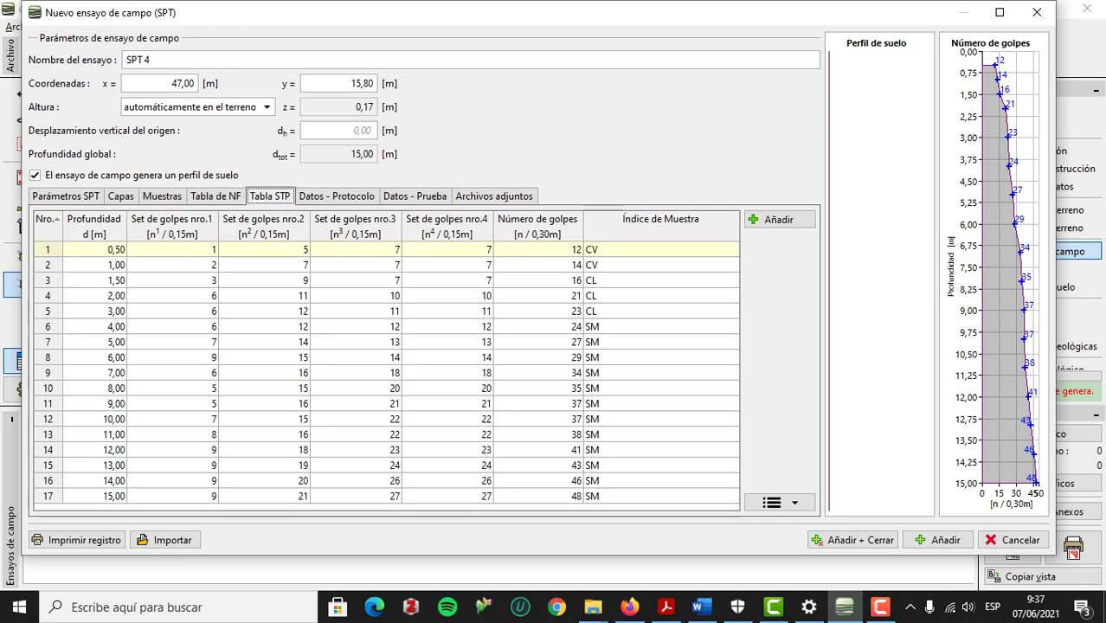
left_click(851, 539)
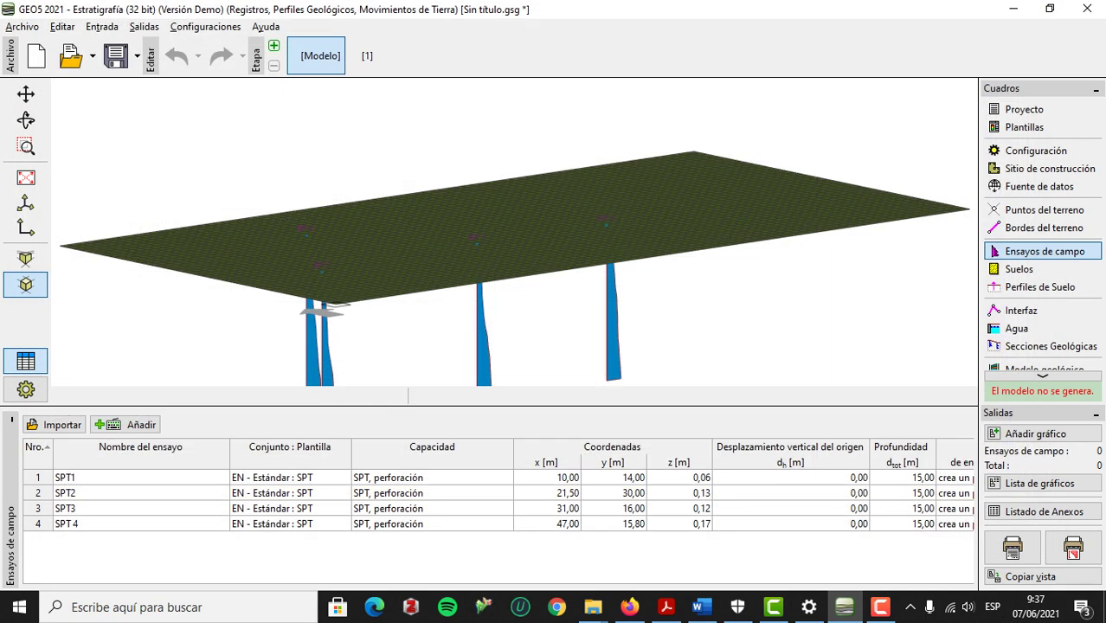
Create a new field test of type SPT and name it SPT5.
left_click(125, 424)
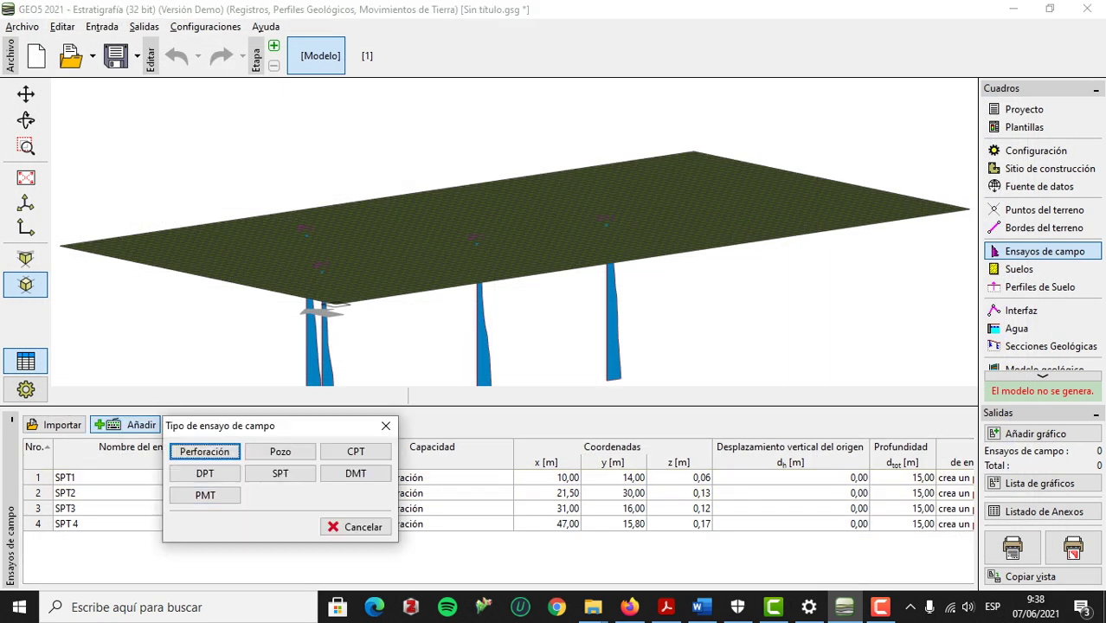
left_click(279, 473)
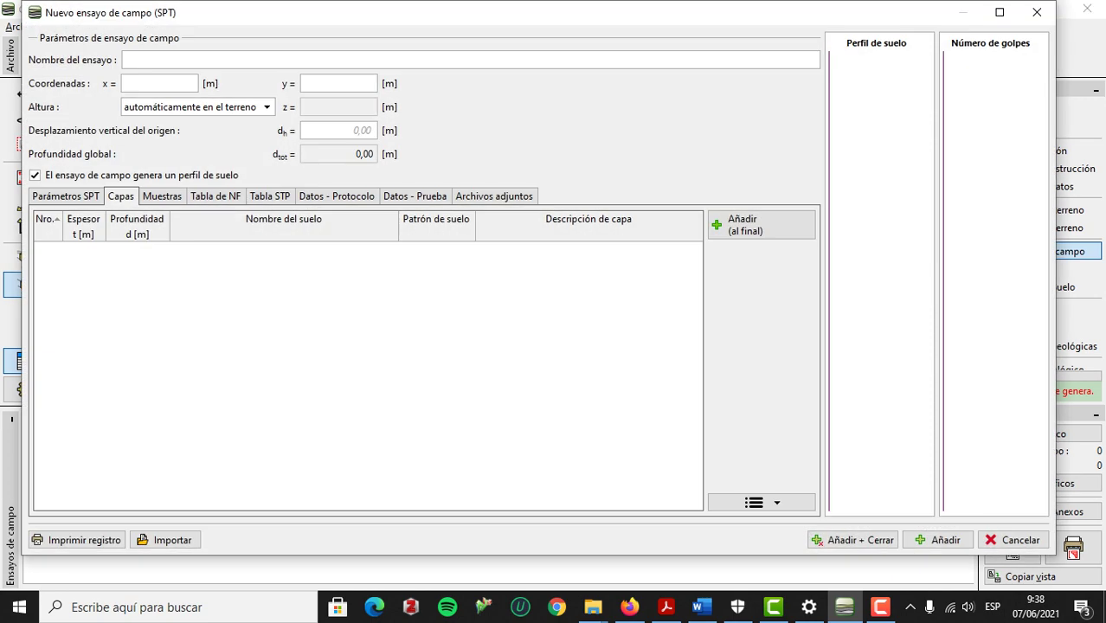
left_click_drag(243, 20, 304, 52)
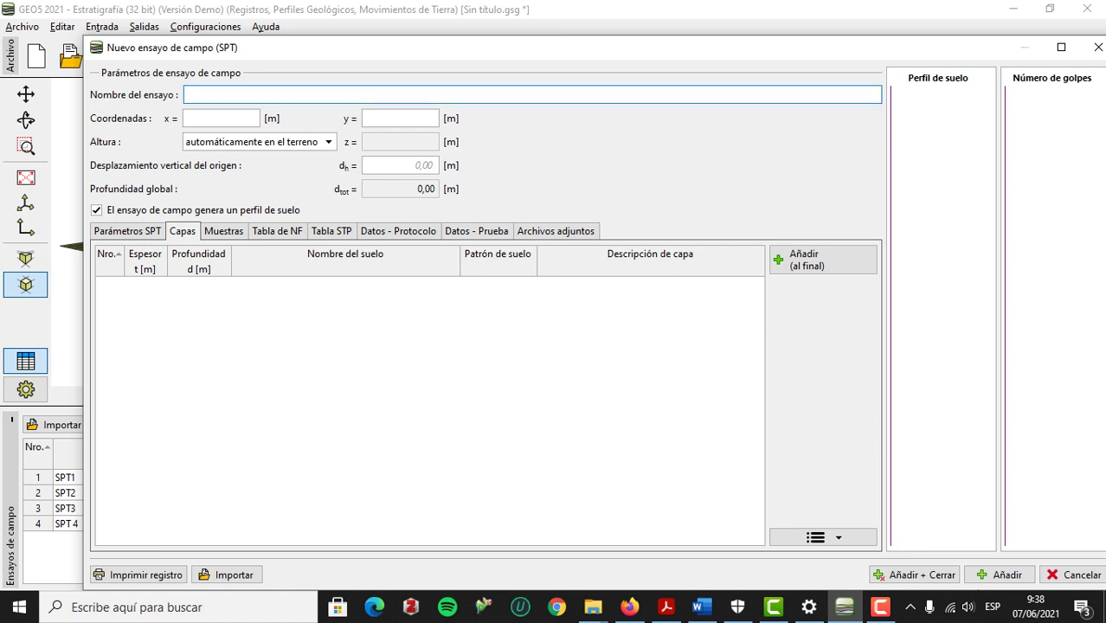
type("SPT5")
Set the SPT5 test's coordinates to x = 55 m and y = 32 m.
left_click(221, 119)
type("55")
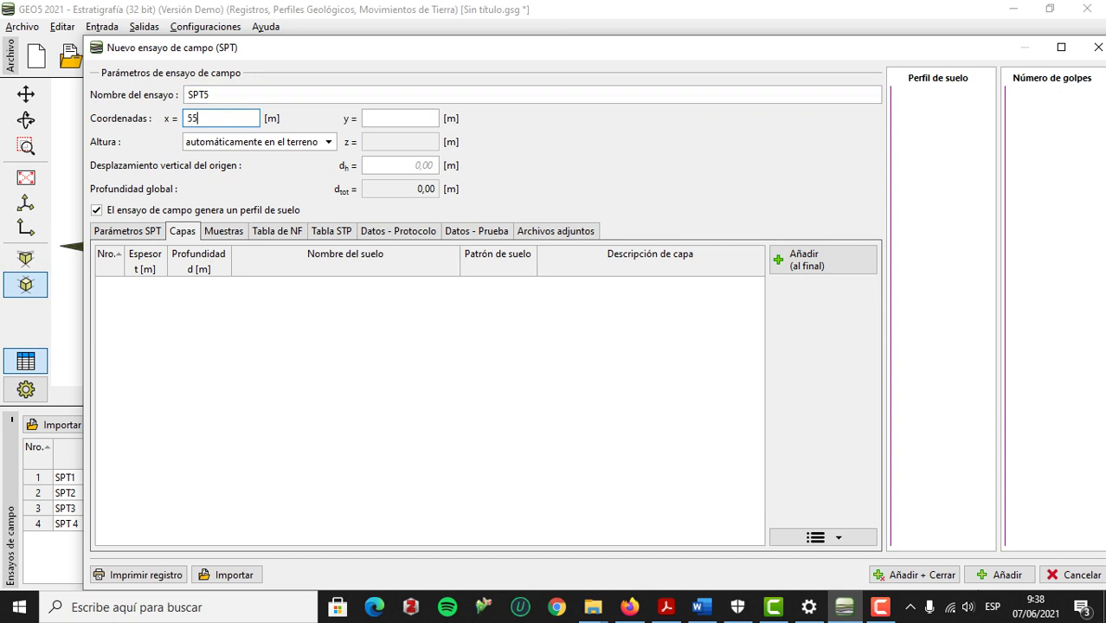
key("Tab")
type("32")
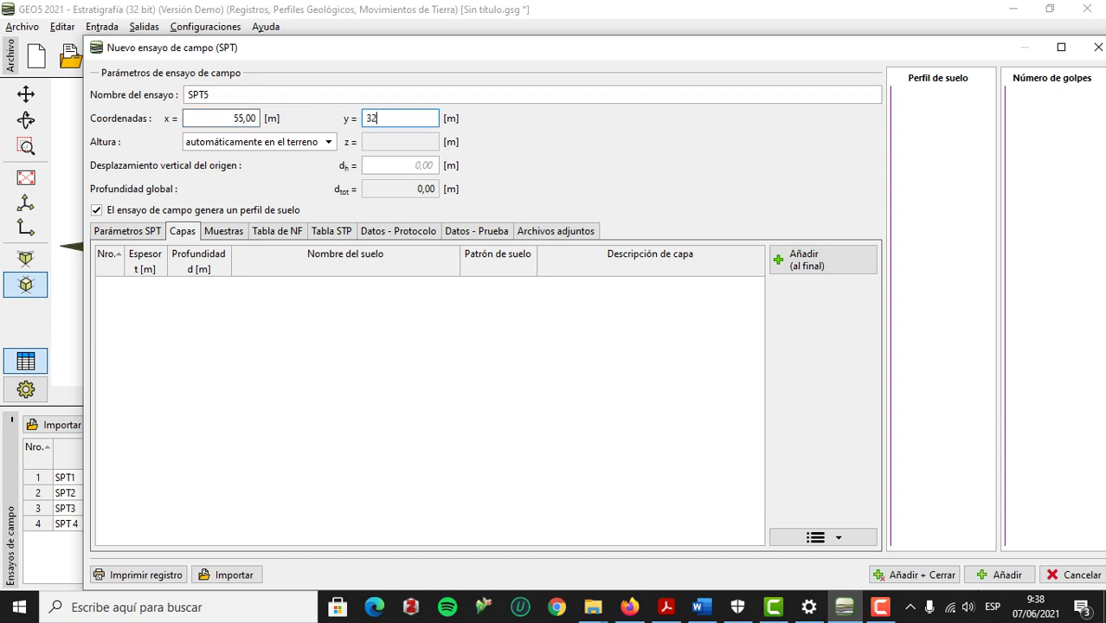
key("Tab")
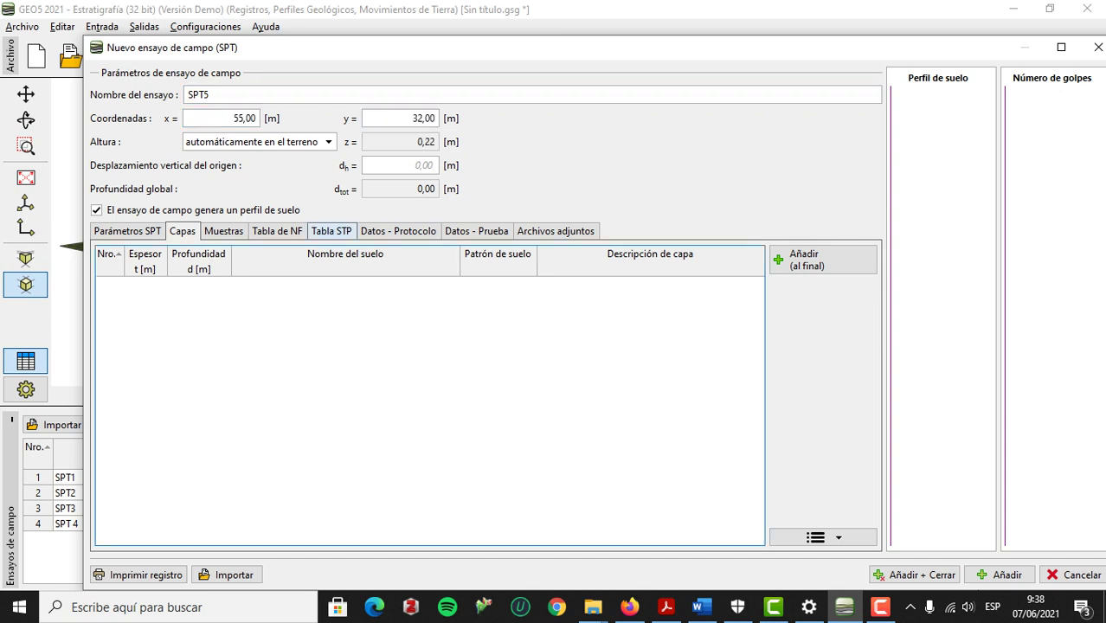
Load sheet SPT-5 of Tablas Ensayos SPT Efectuados (julio 2020).xlsx as the import source for the SPT5 blow table.
left_click(331, 231)
left_click(833, 538)
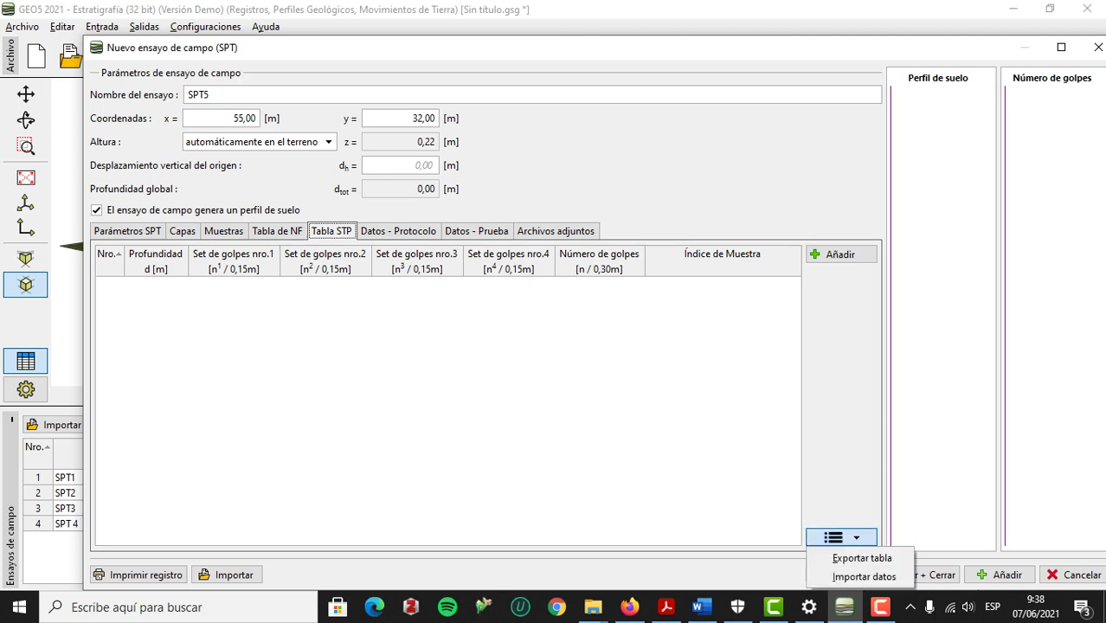
left_click(863, 576)
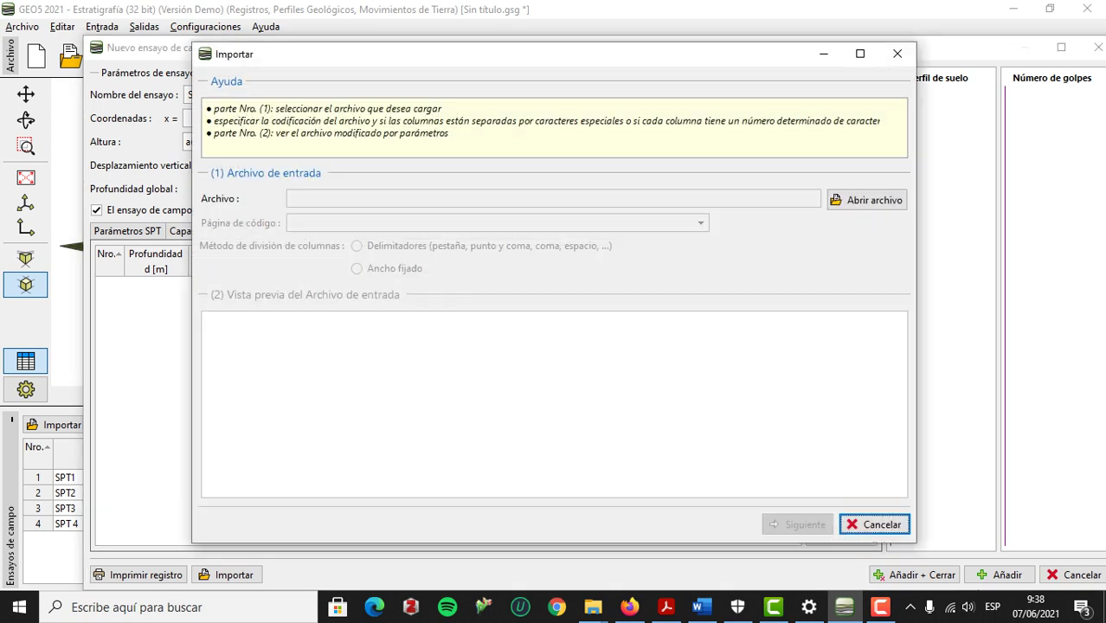
left_click(867, 200)
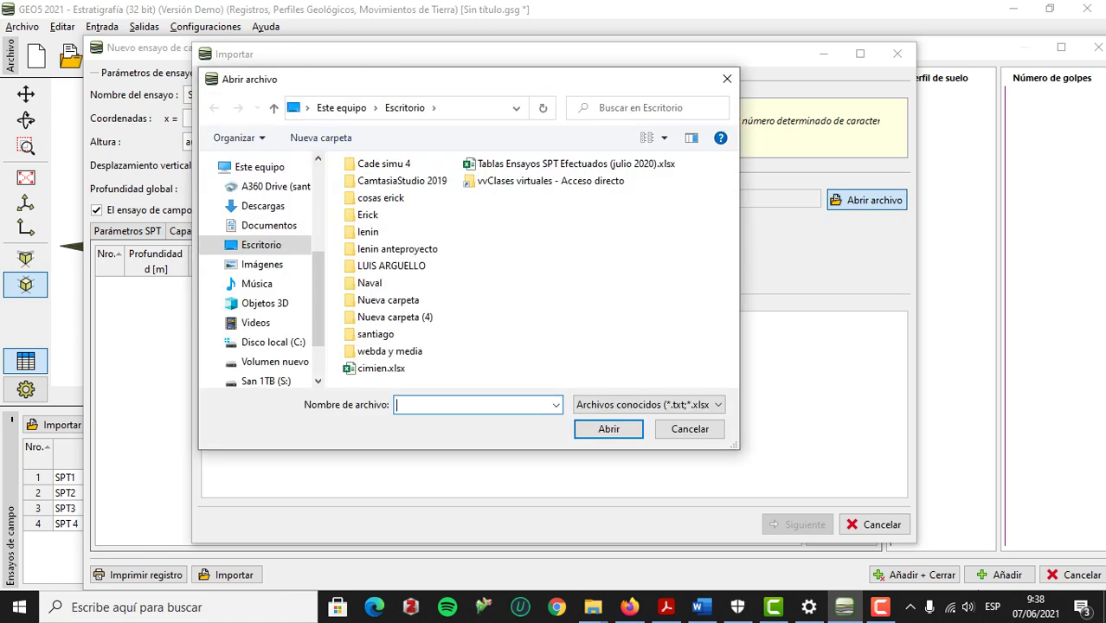
left_click(575, 164)
left_click(609, 428)
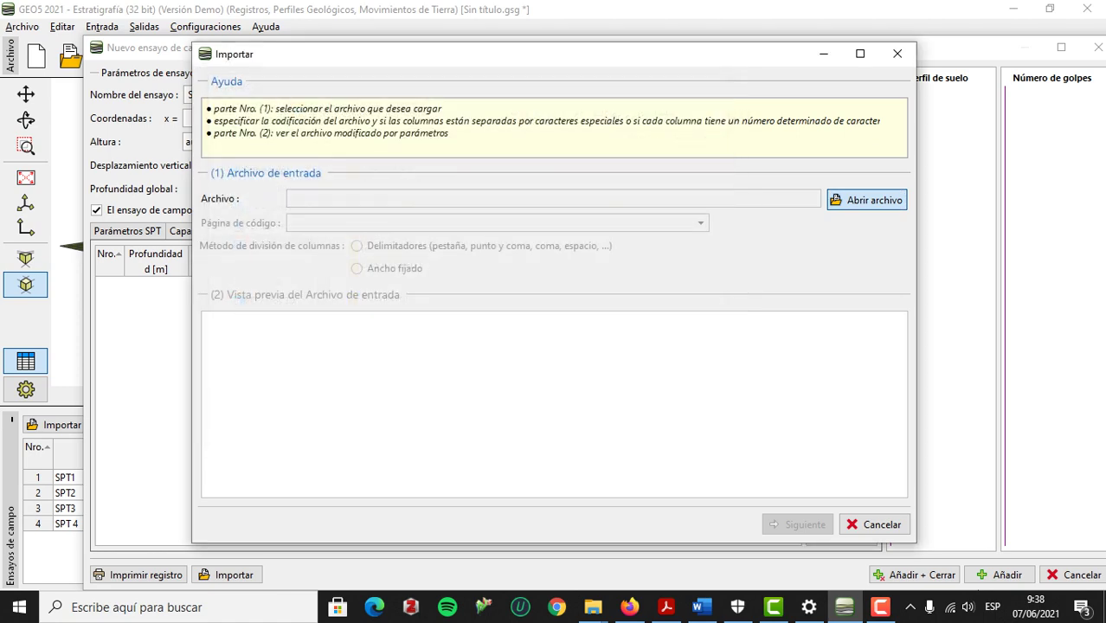
left_click(700, 223)
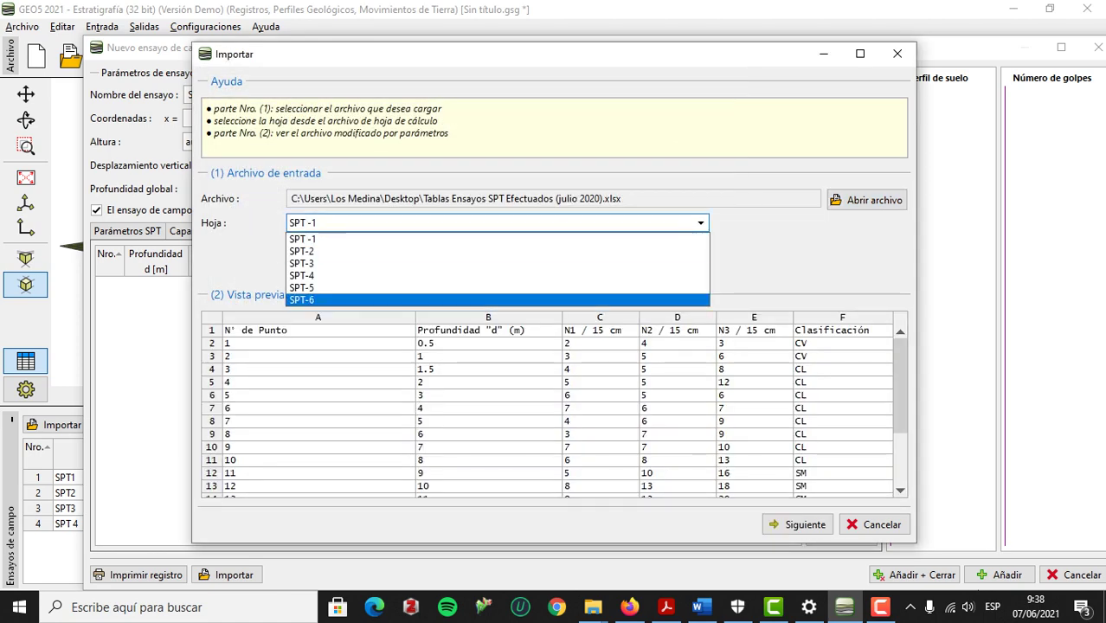
left_click(641, 287)
left_click(794, 525)
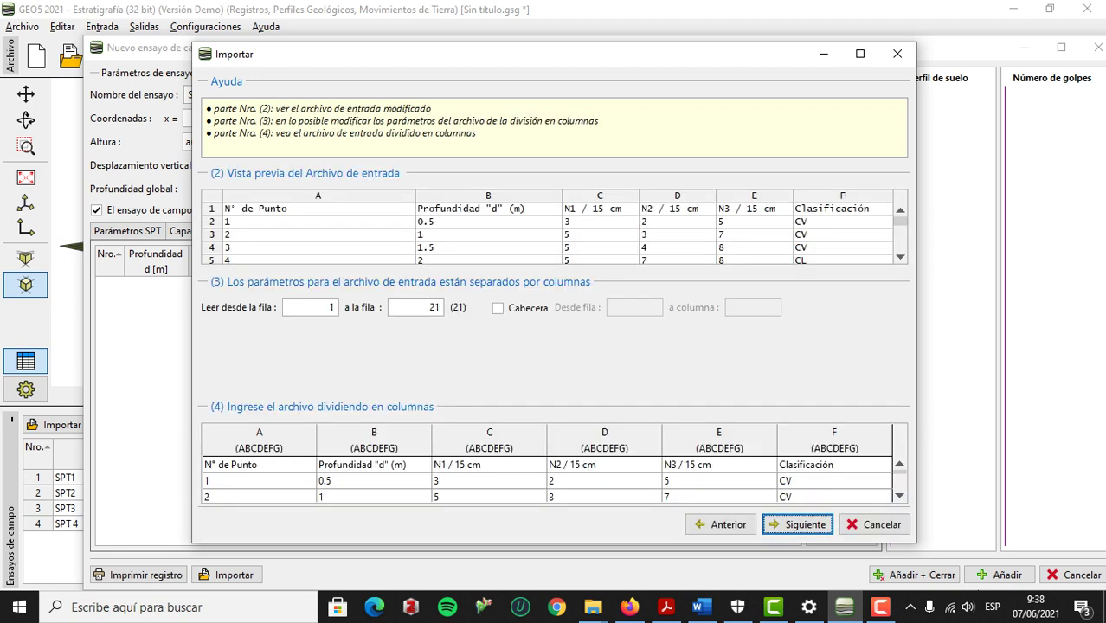
Import rows 2 through 18 of the SPT-5 data into the SPT5 blow table.
key("shift+Home")
type("2")
key("Tab")
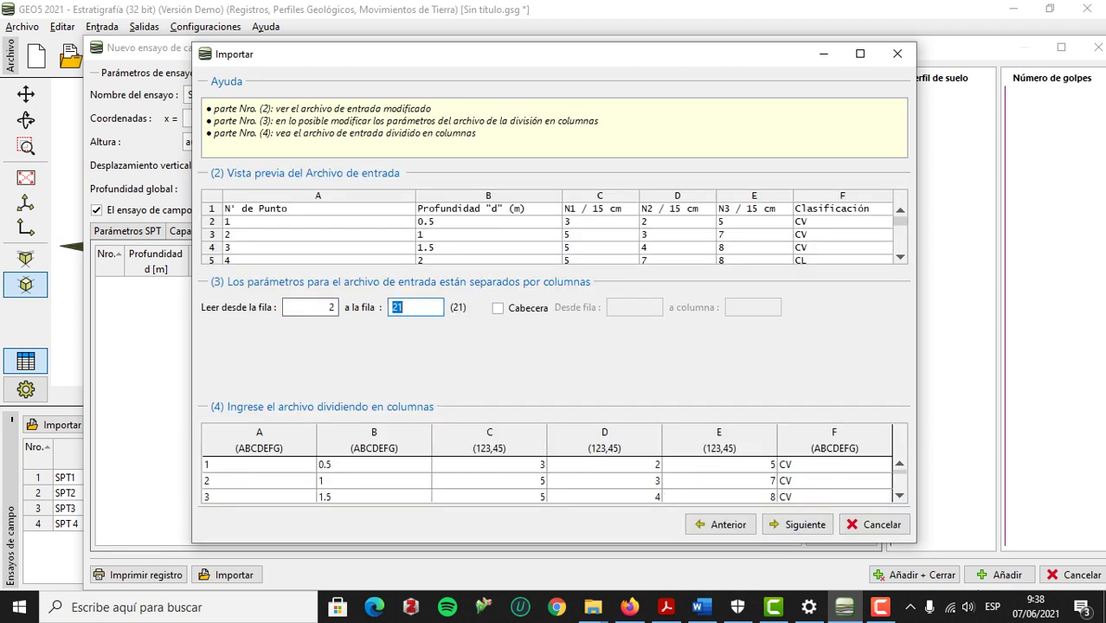
type("1,0")
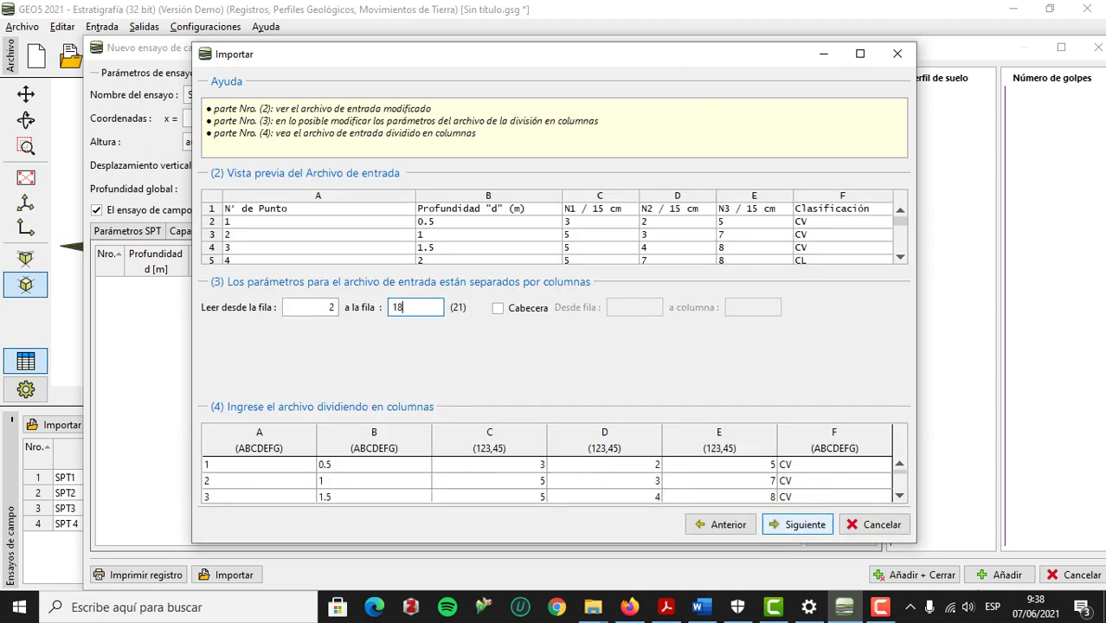
left_click(794, 524)
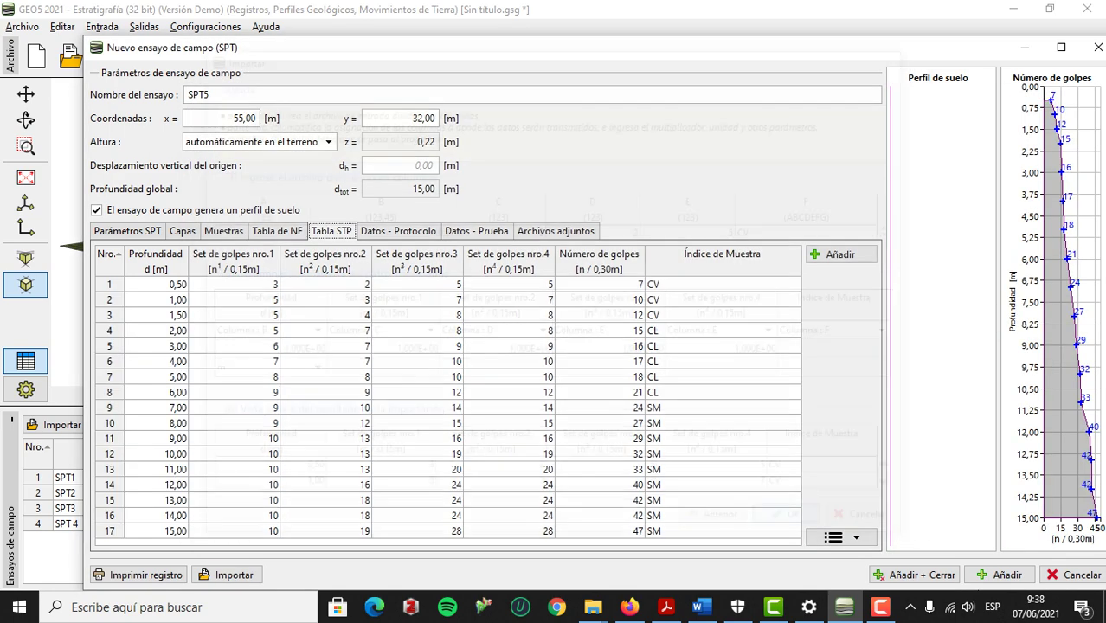
Add the completed SPT5 test to the model and start a new SPT field test named SPT 6.
left_click(794, 524)
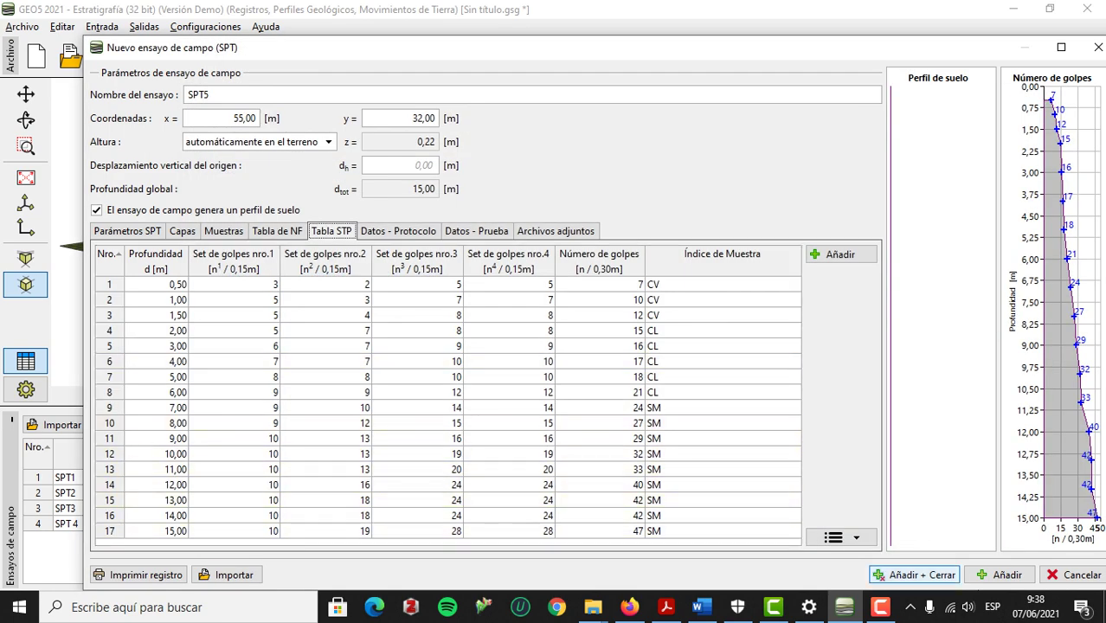
left_click(914, 575)
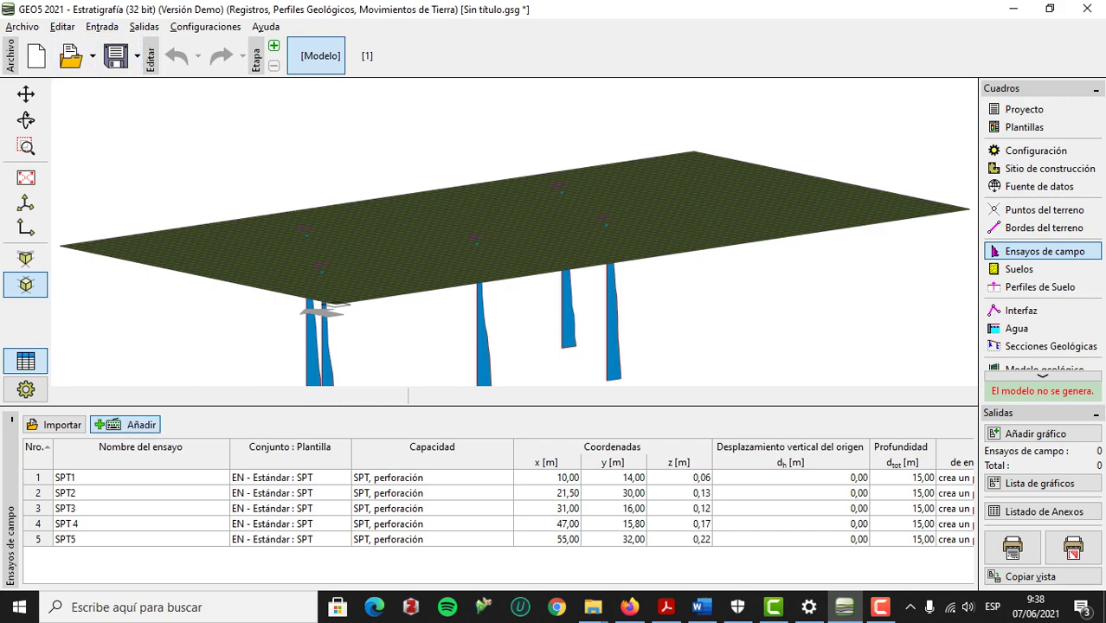
left_click(125, 424)
left_click(280, 473)
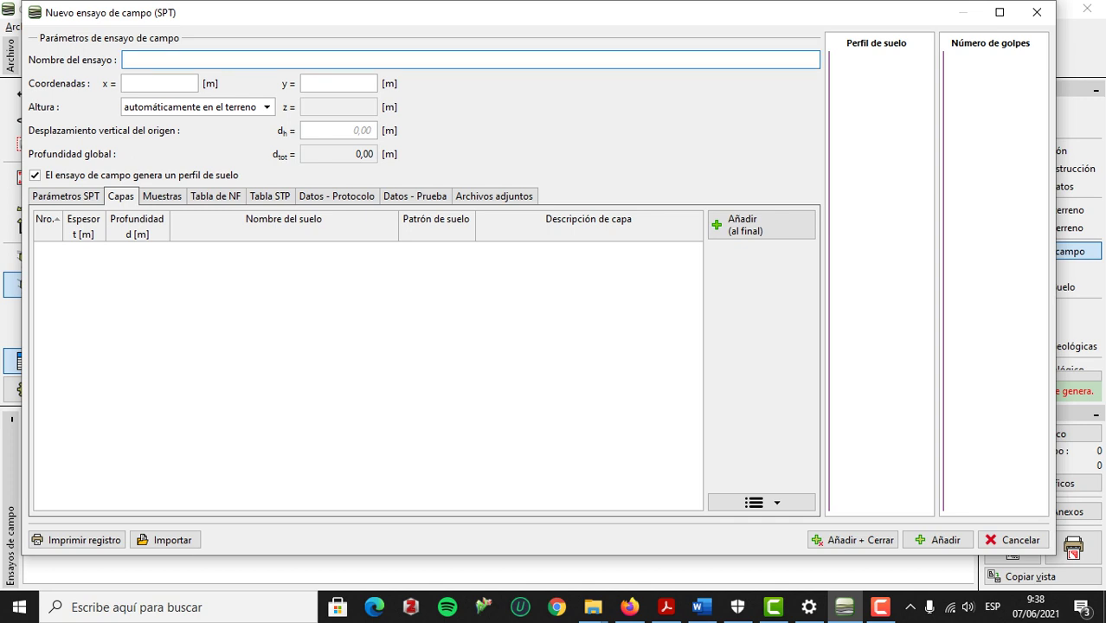
type("SPT 6")
Set the SPT 6 test's coordinates to x = 70 m and y = 14 m and add the test to the model.
left_click(159, 83)
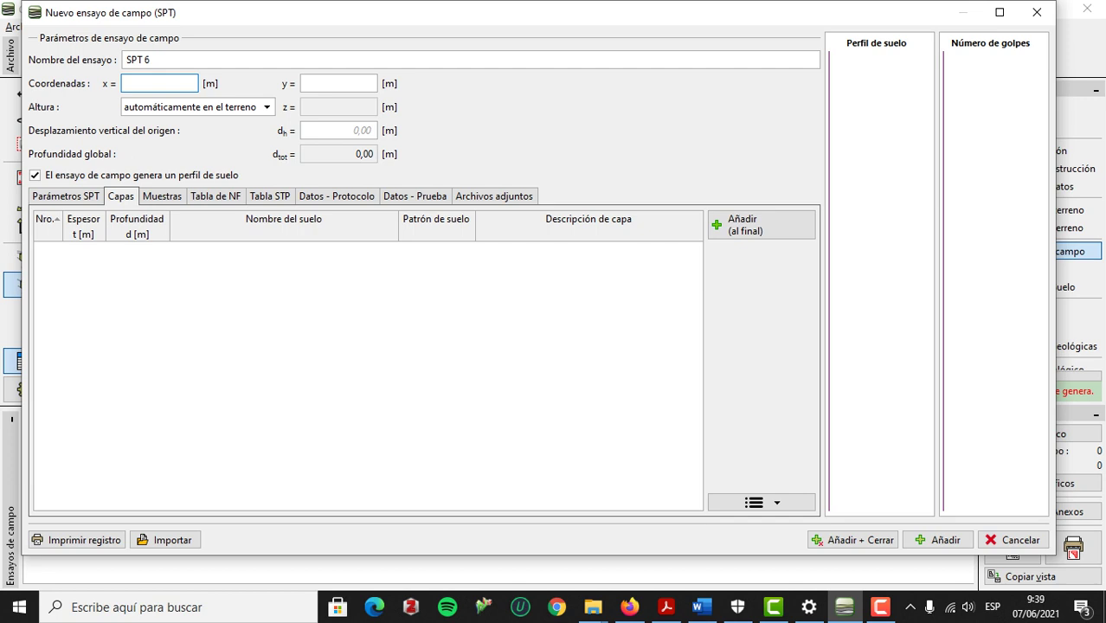
type("70")
key("Tab")
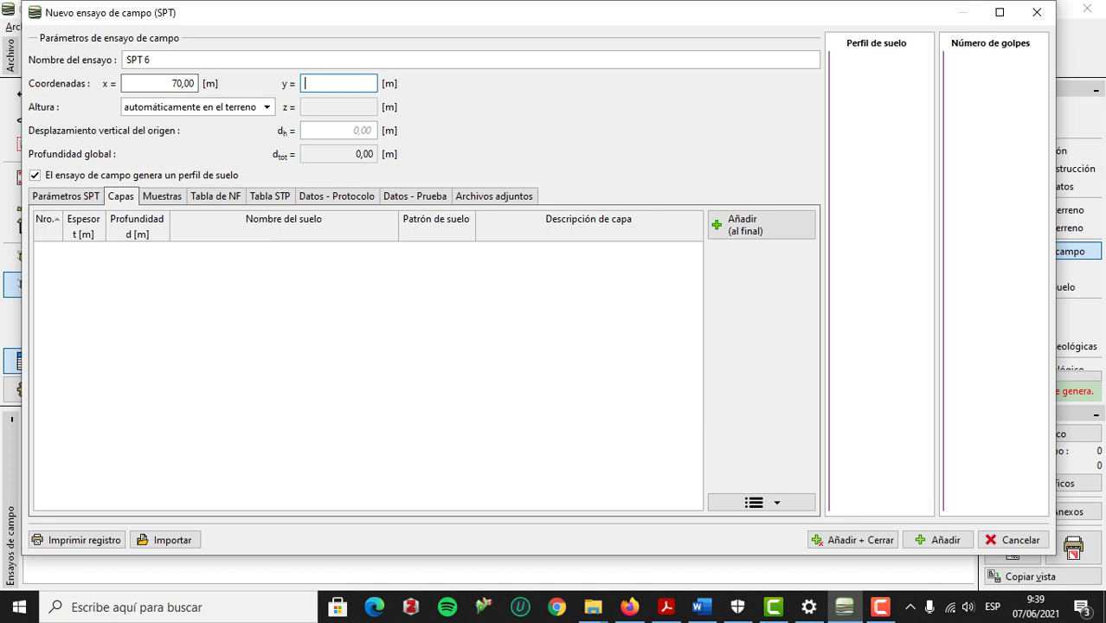
type("14")
left_click(270, 197)
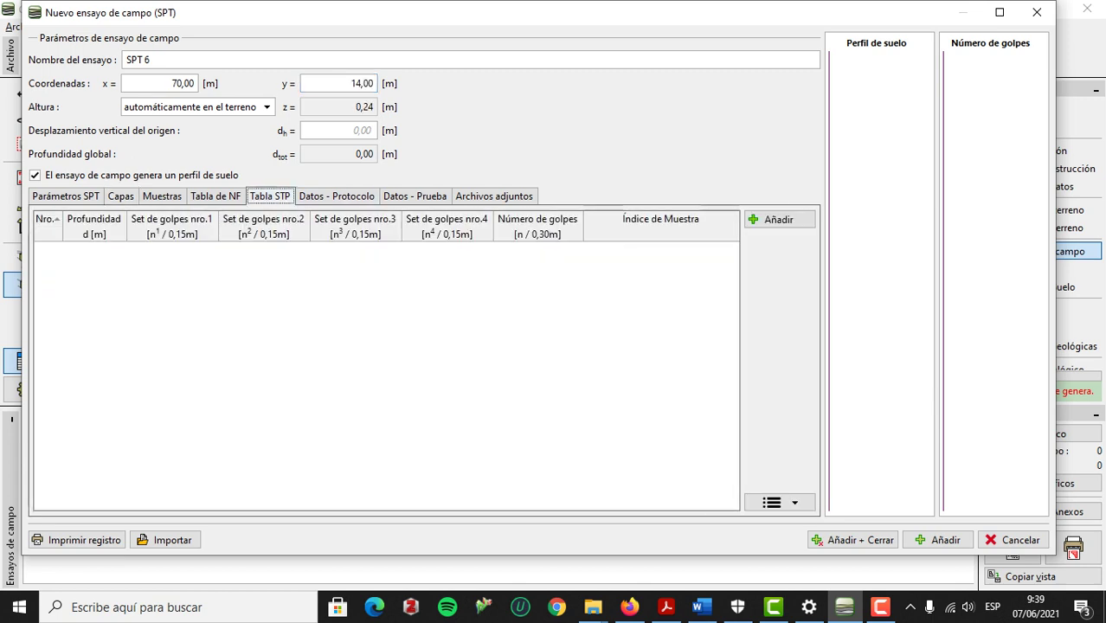
left_click_drag(78, 19, 96, 33)
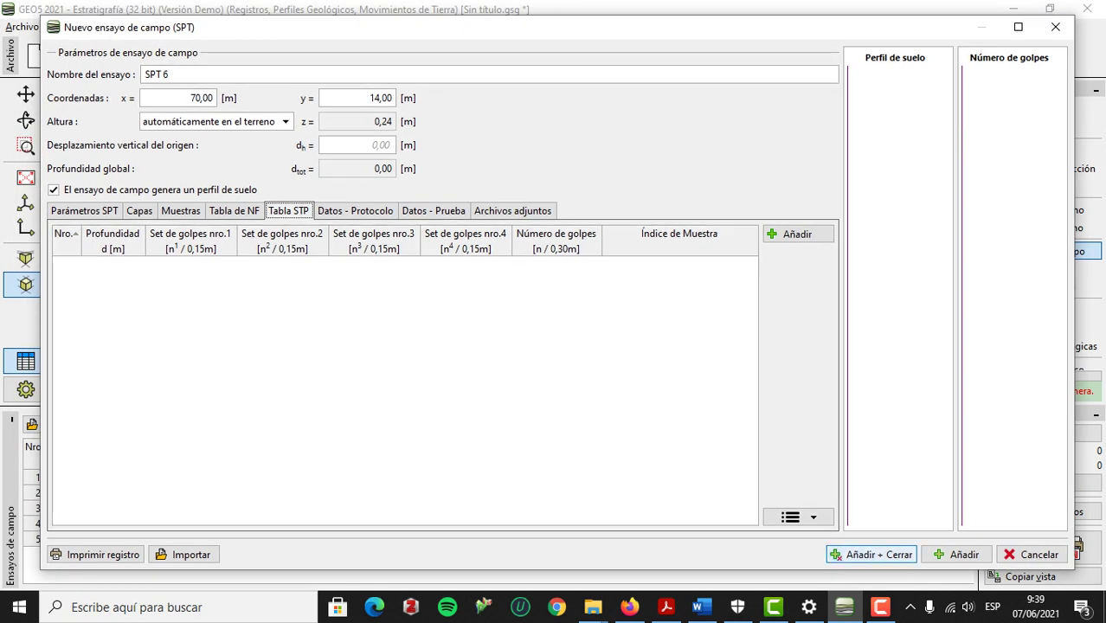
left_click(872, 555)
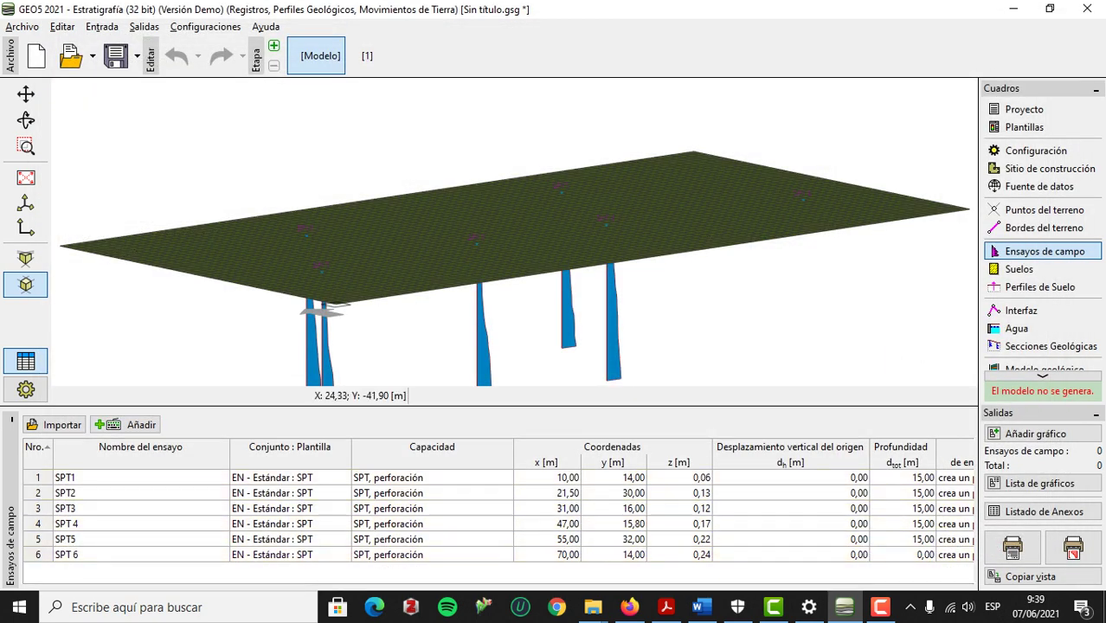
Reopen SPT 6 for editing and load sheet SPT-6 of Tablas Ensayos SPT Efectuados (julio 2020).xlsx as its blow table's import source.
middle_click_drag(804, 307, 638, 296)
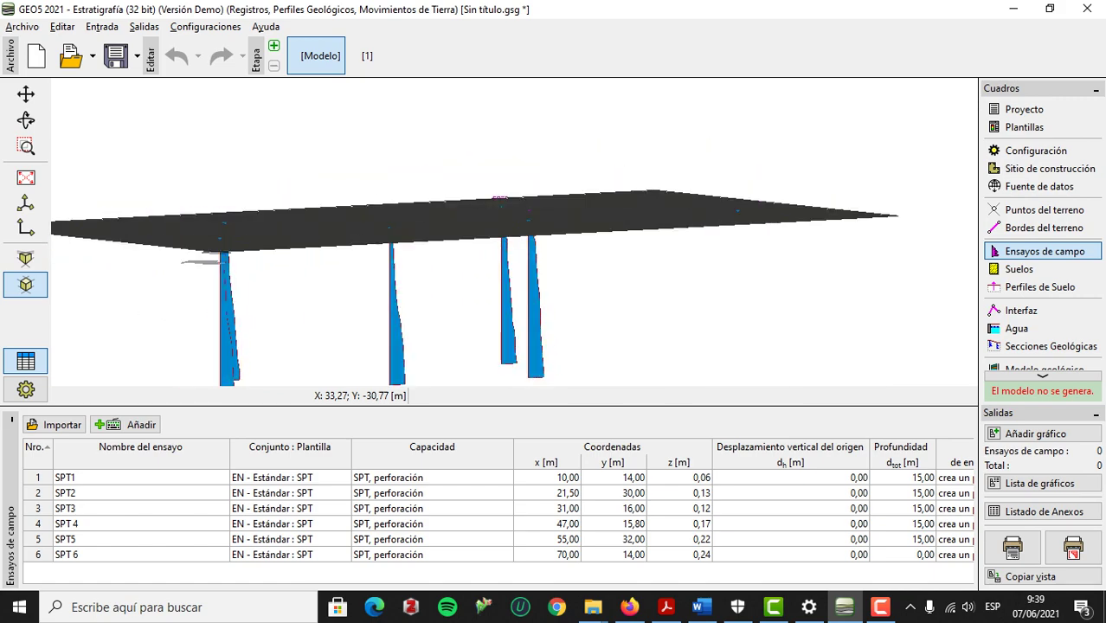
left_click(547, 555)
double_click(547, 554)
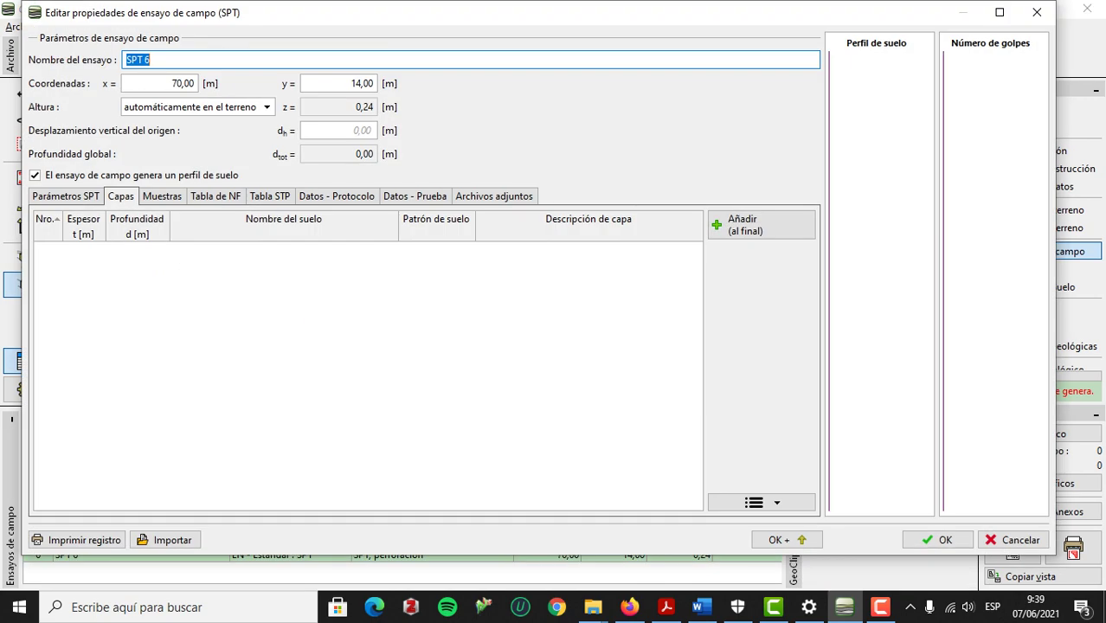
left_click(270, 196)
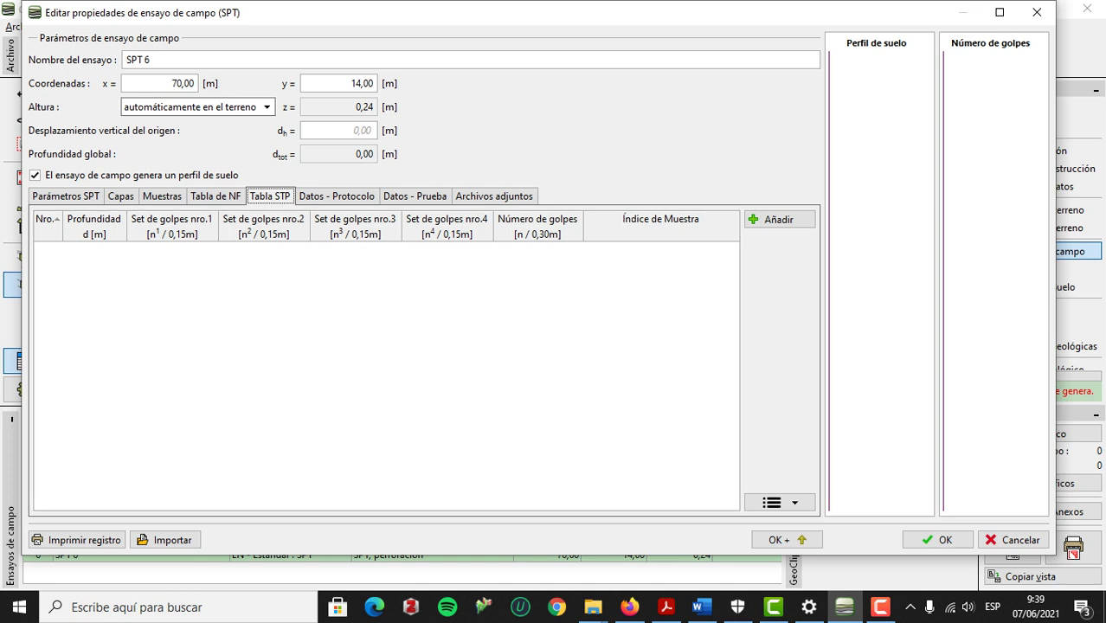
left_click(771, 502)
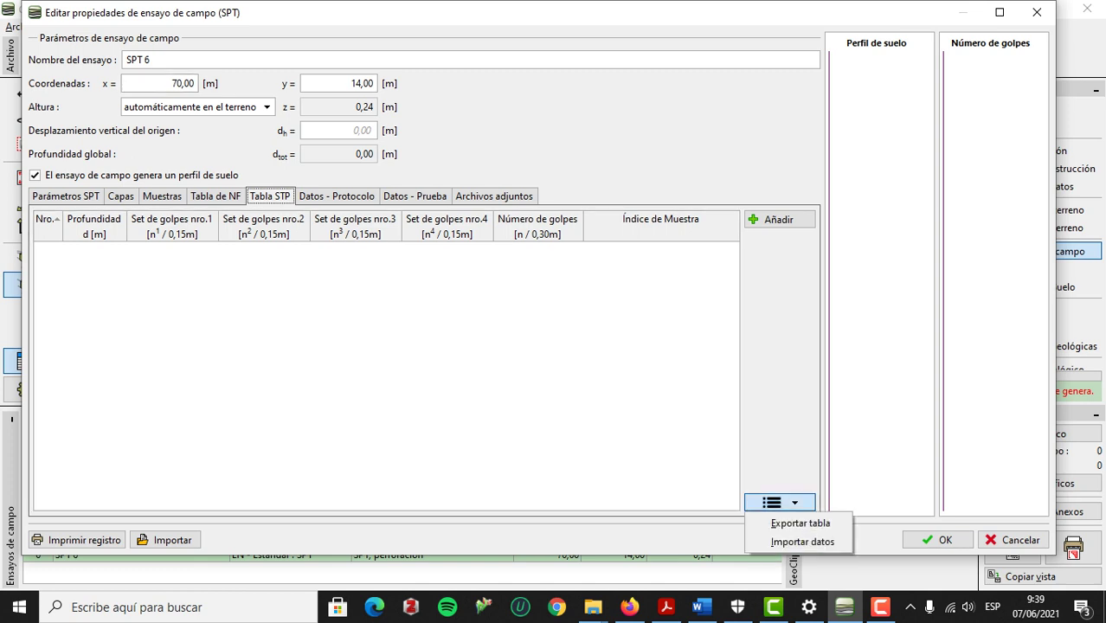
left_click(787, 539)
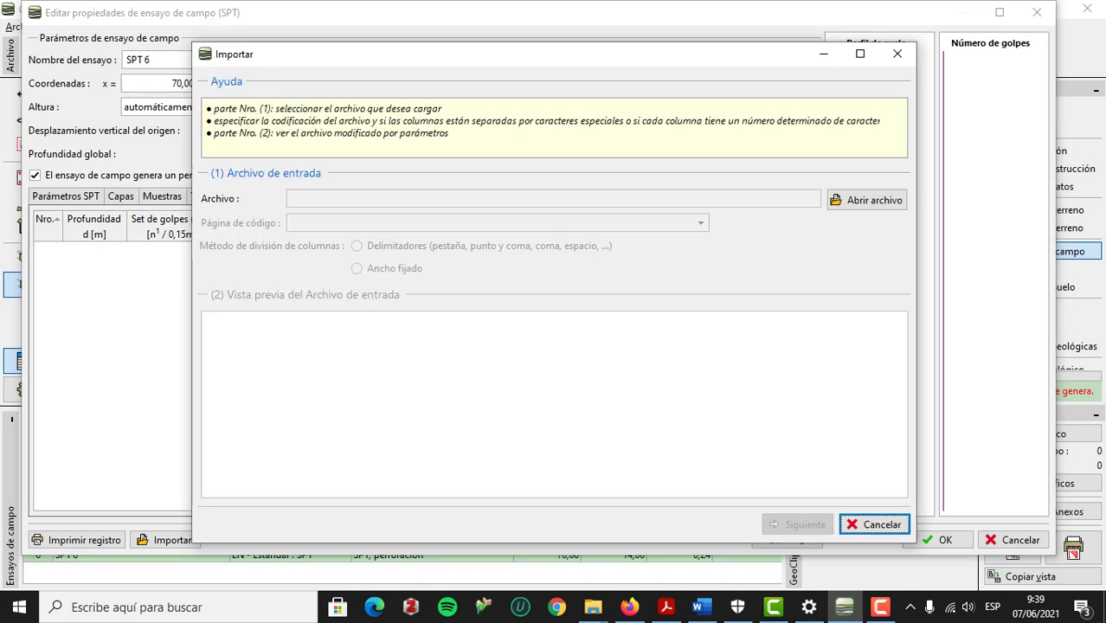
left_click(867, 199)
left_click(576, 164)
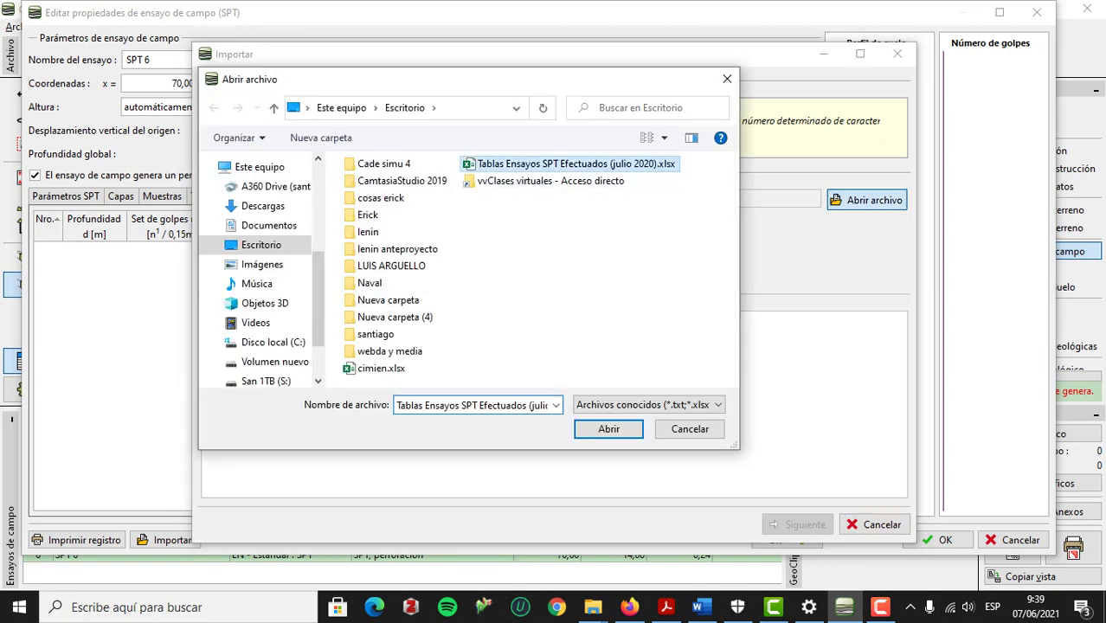
left_click(608, 429)
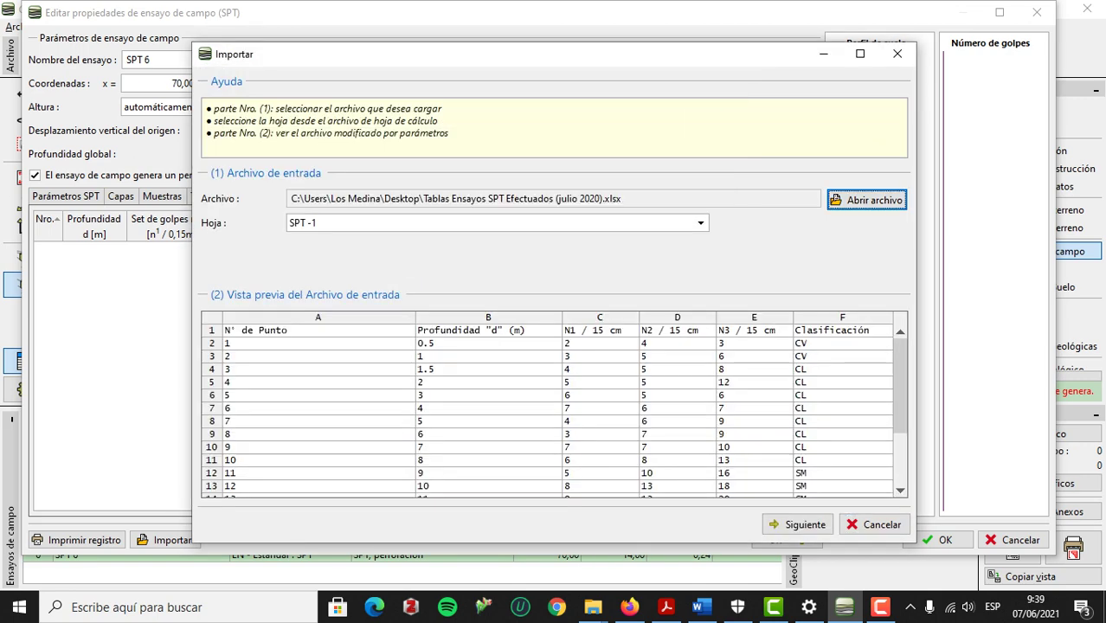
left_click(701, 223)
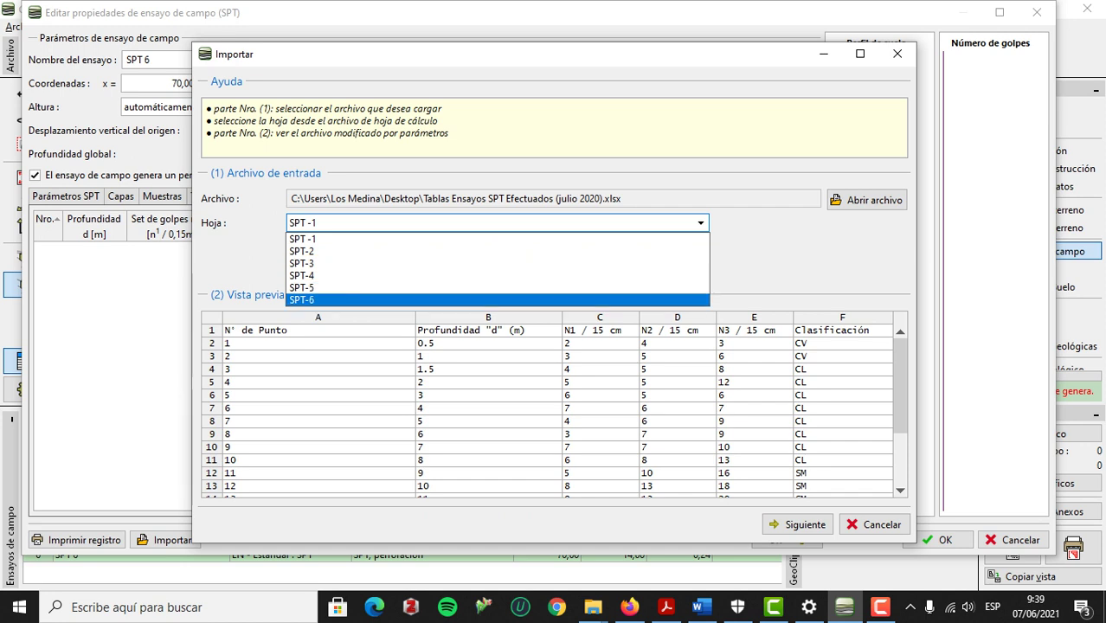
left_click(498, 299)
left_click(796, 524)
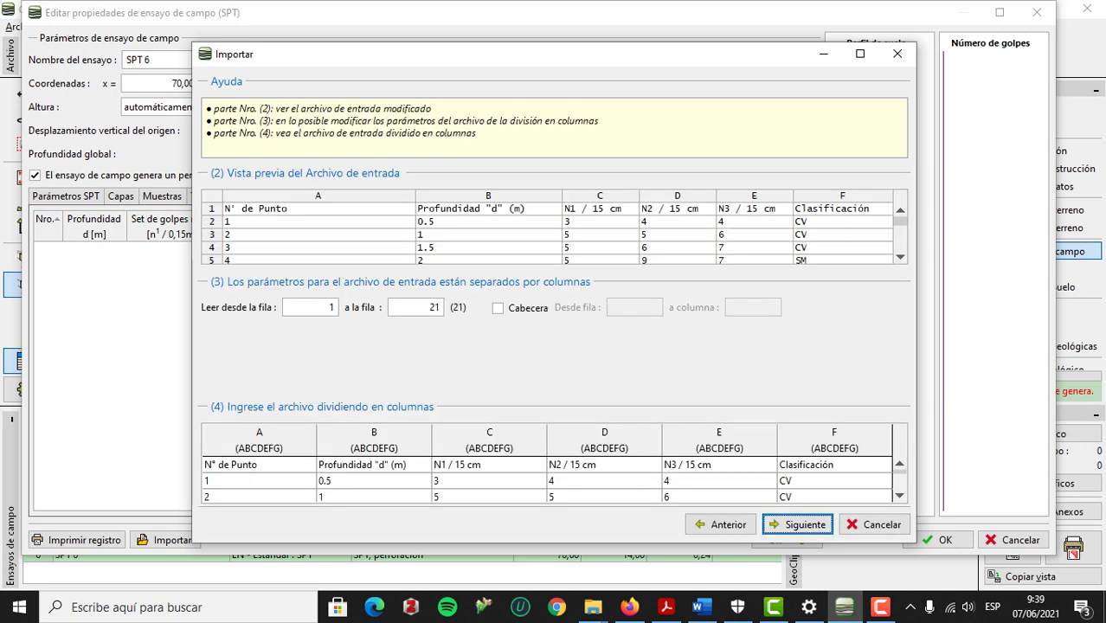
Import rows 2 through 18 of the SPT-6 data into the blow table and save the SPT 6 test.
left_click(310, 307)
type("2")
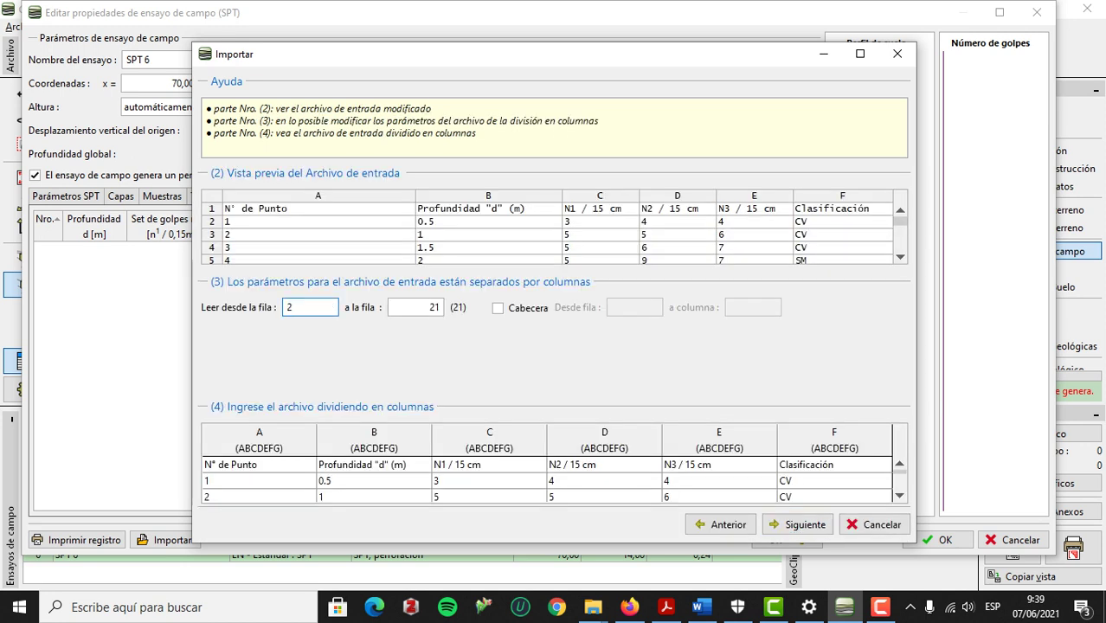
key("Tab")
type("18")
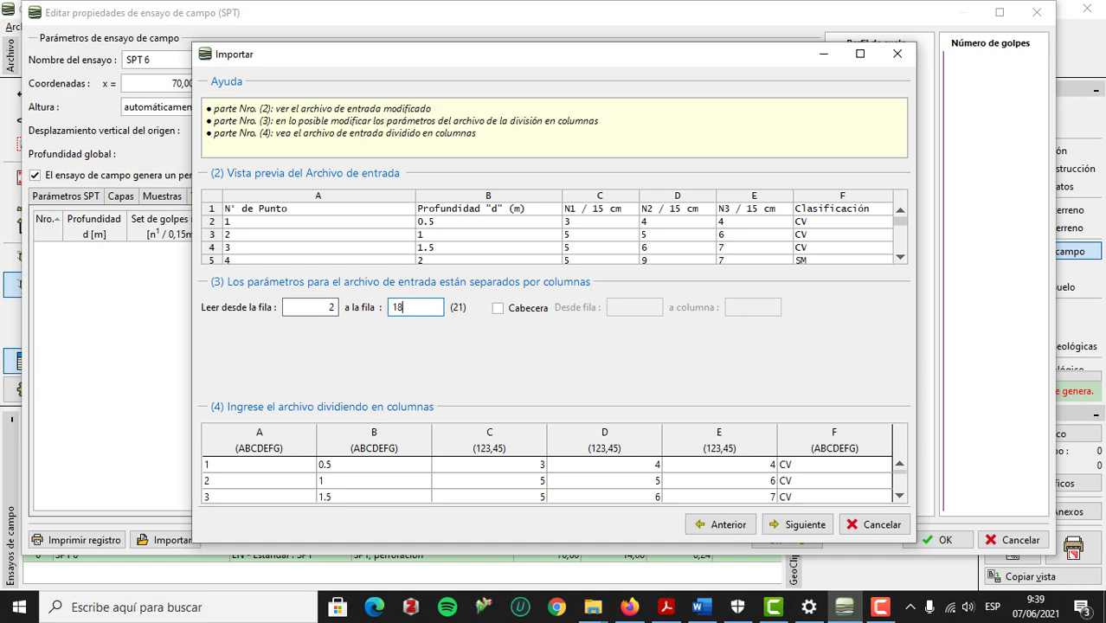
left_click(796, 524)
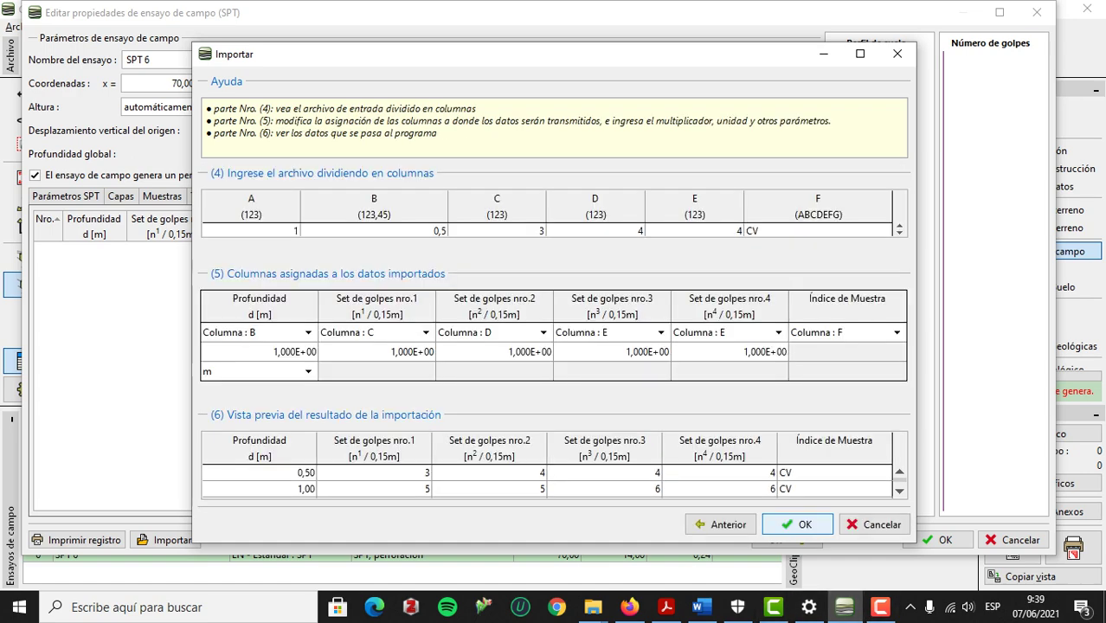
left_click(796, 524)
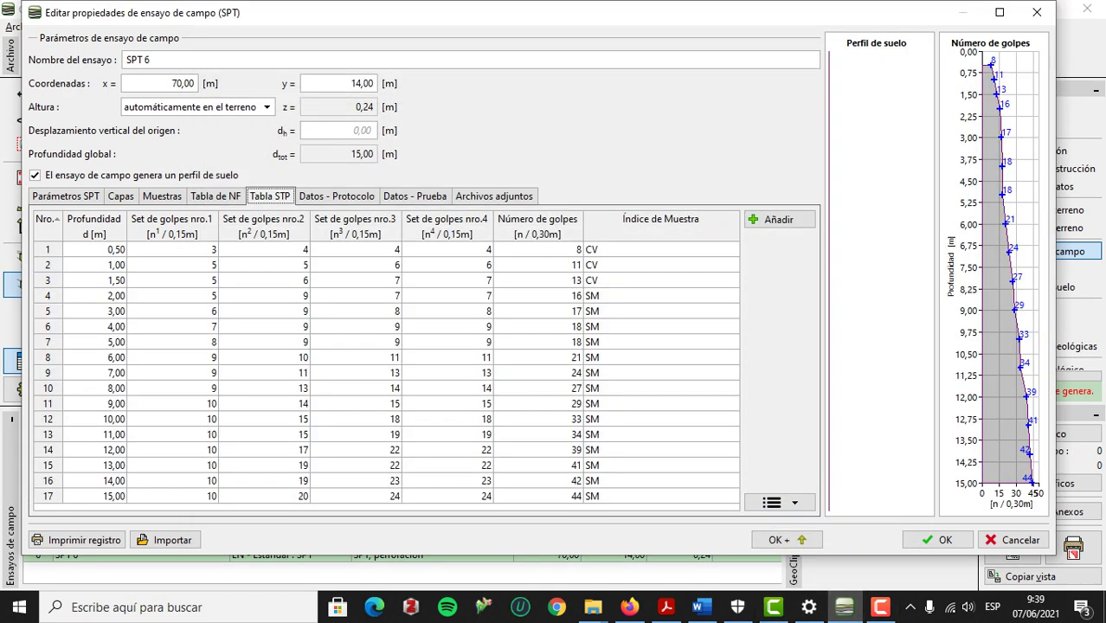
left_click(936, 539)
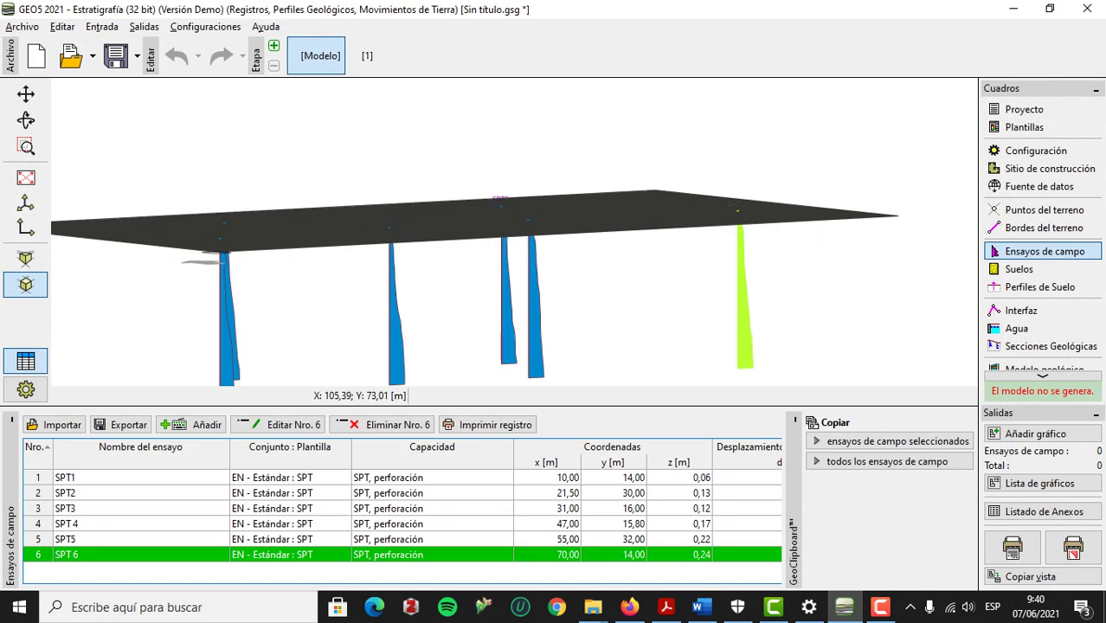
Go to the soil profiles list and select the SPT1 profile.
left_click(606, 334)
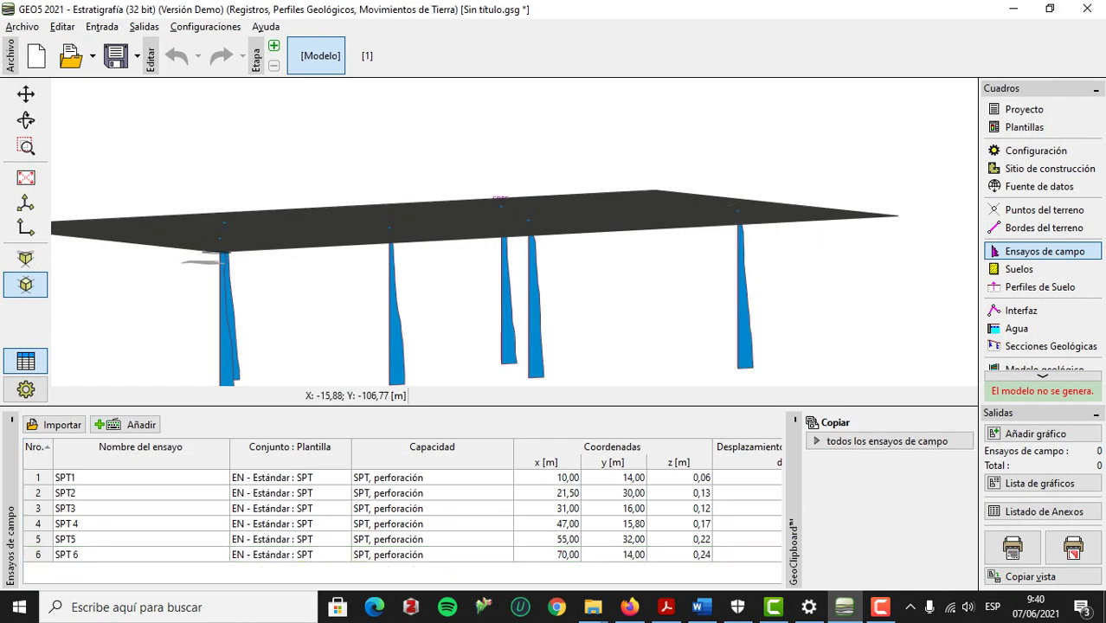
right_click_drag(606, 285, 749, 300)
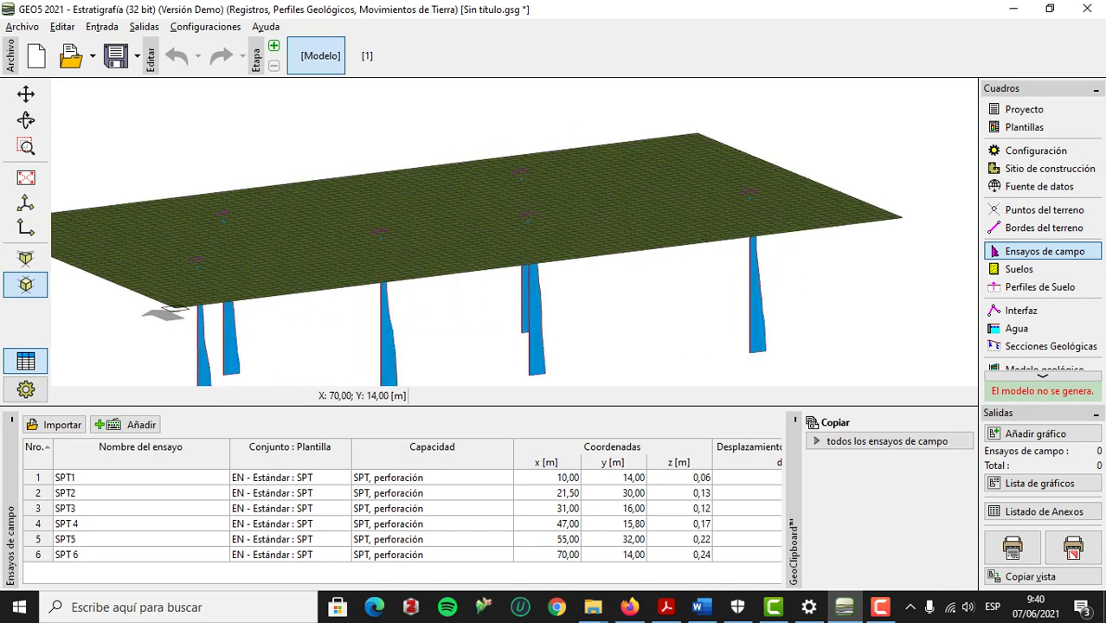
right_click_drag(822, 356, 797, 340)
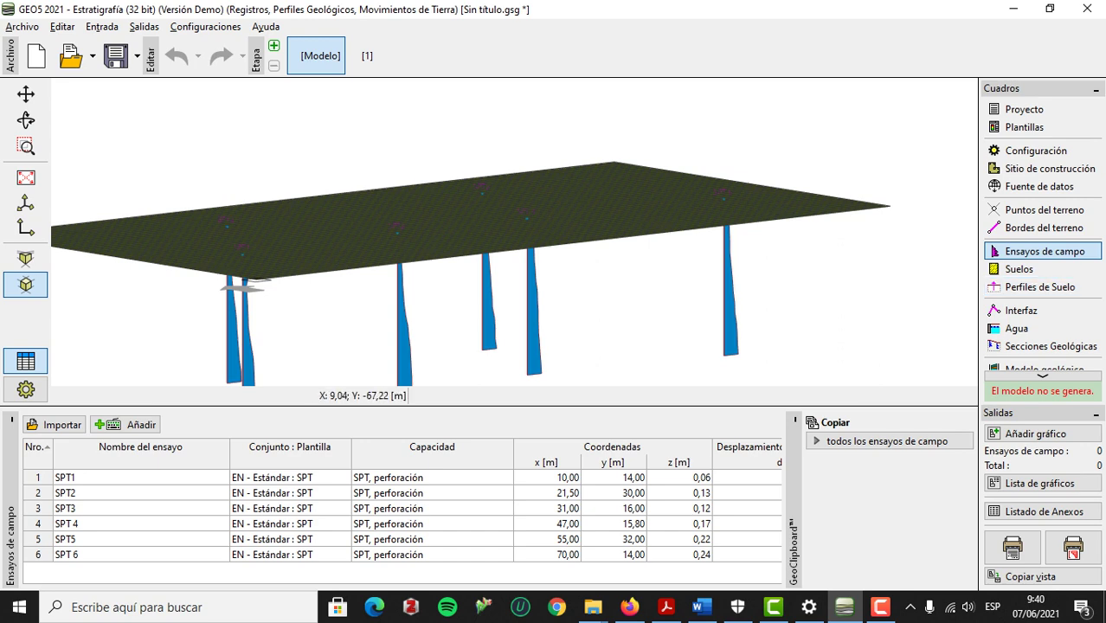
middle_click_drag(692, 333, 732, 358)
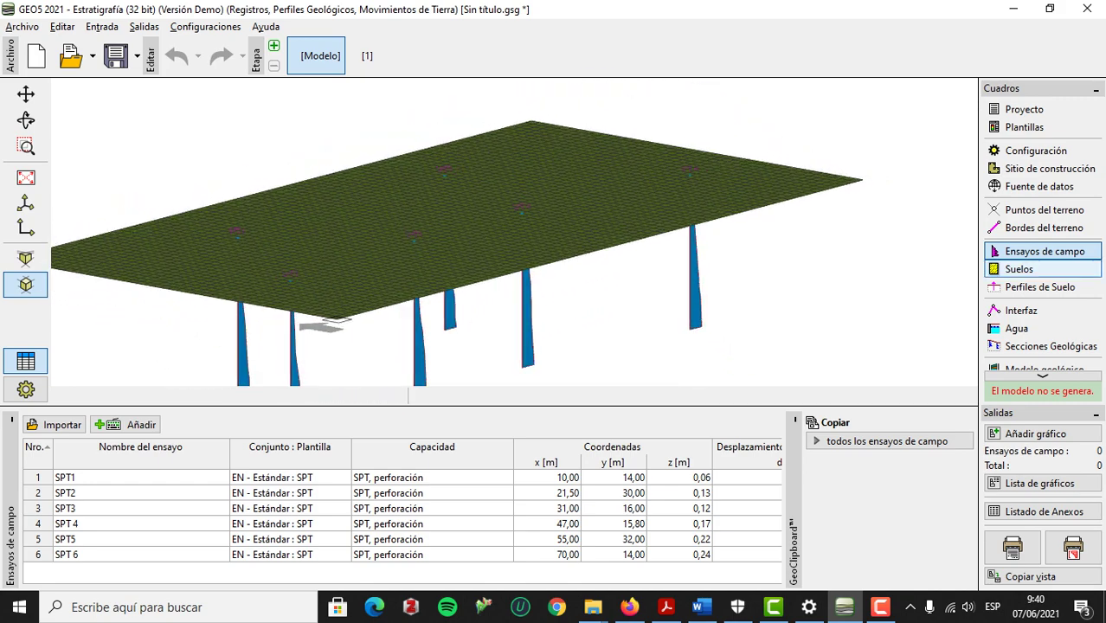
left_click(1029, 269)
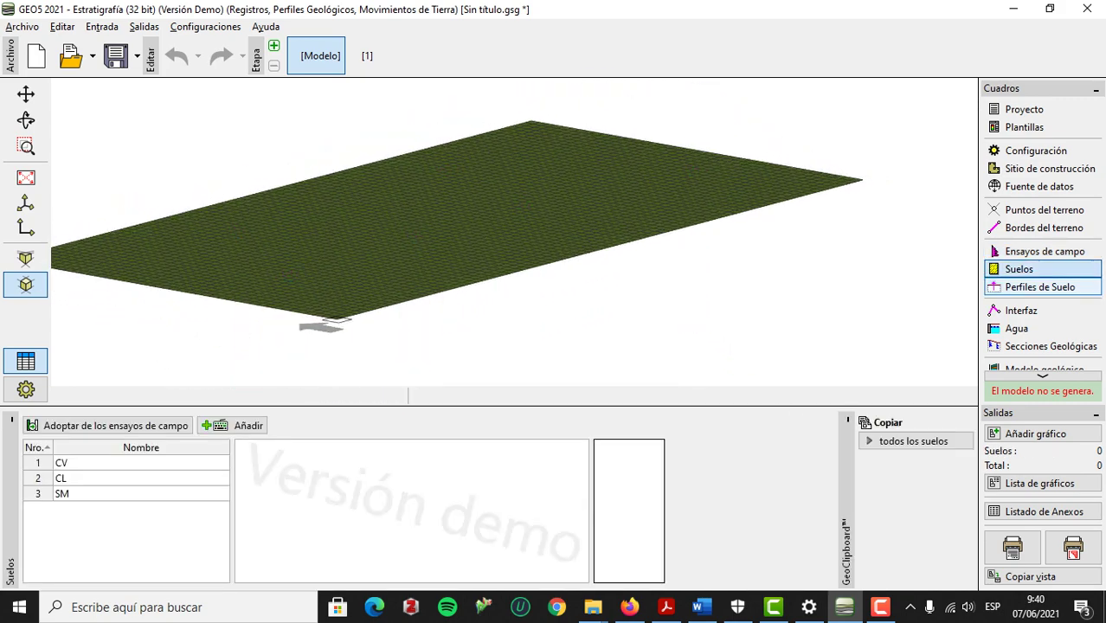
left_click(1038, 286)
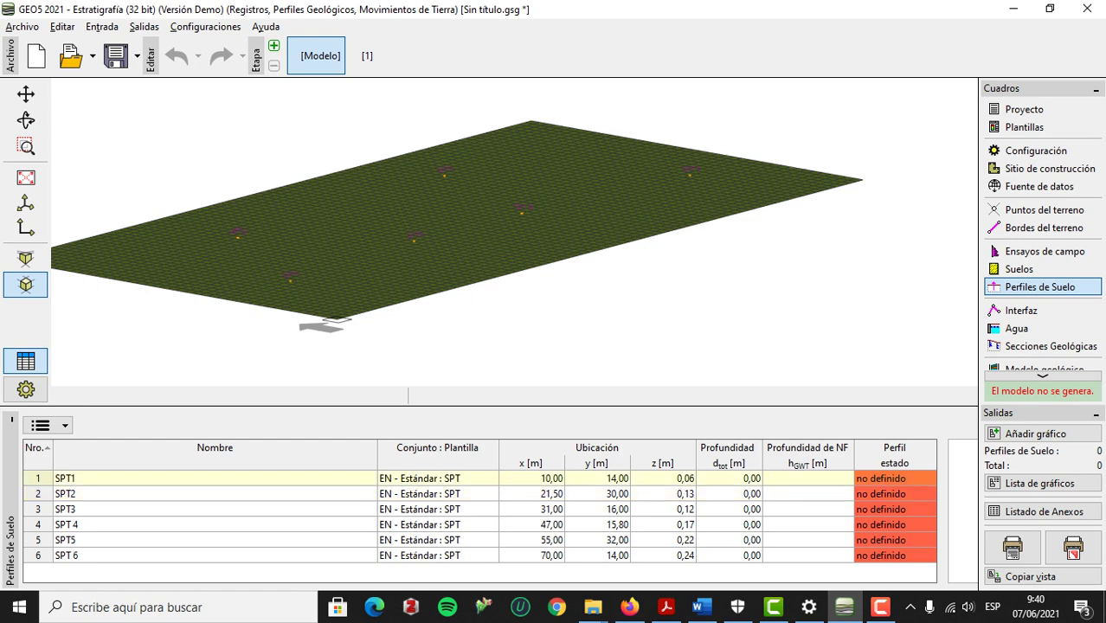
left_click(215, 479)
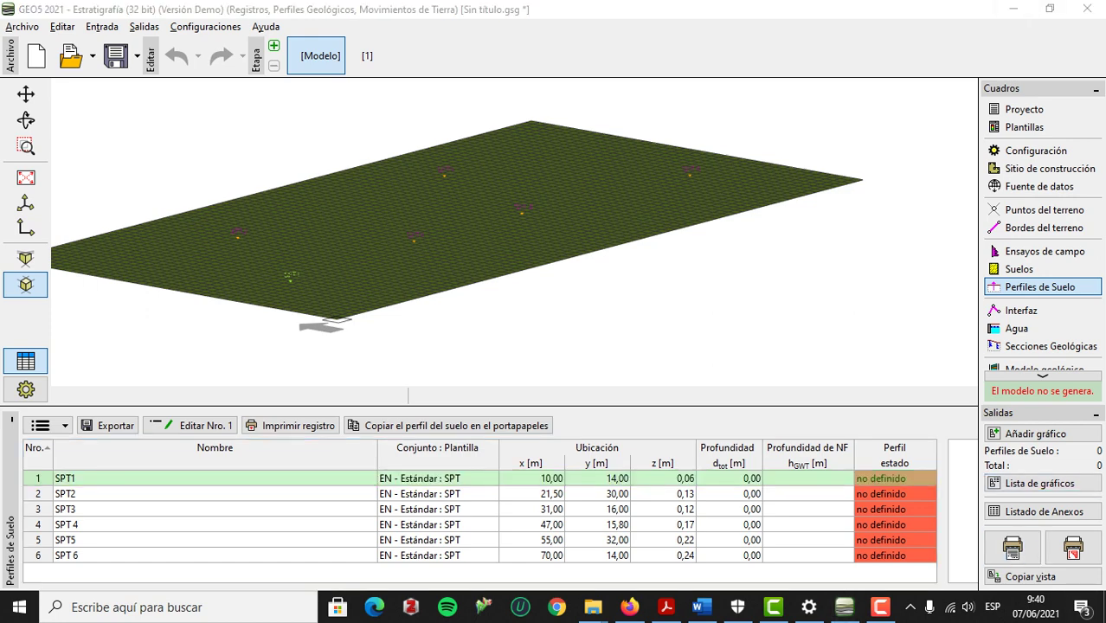
Open the SPT tables workbook from the desktop and look up the Perfil 1 - SPT 1 soil layers in CIMENTACIONES.docx in Word.
left_click(1103, 607)
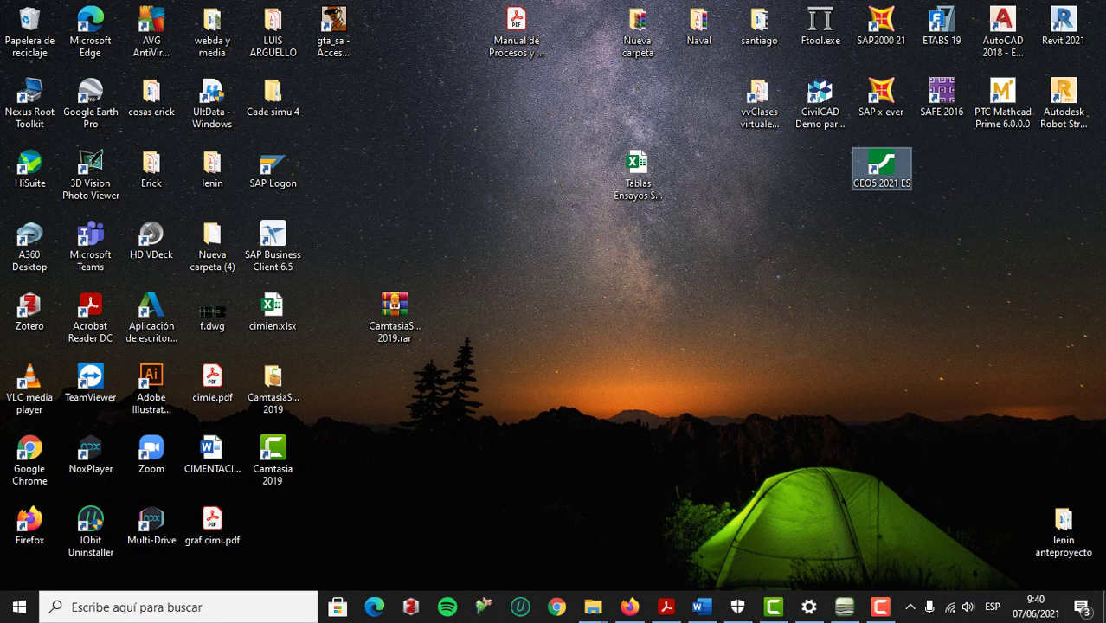
left_click(638, 173)
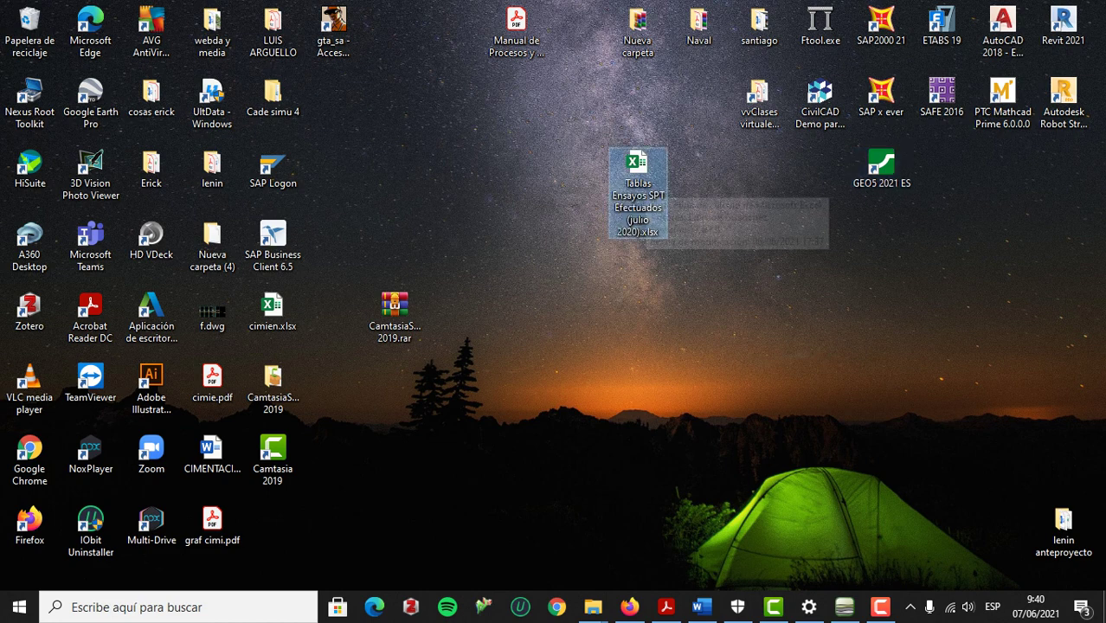
double_click(638, 177)
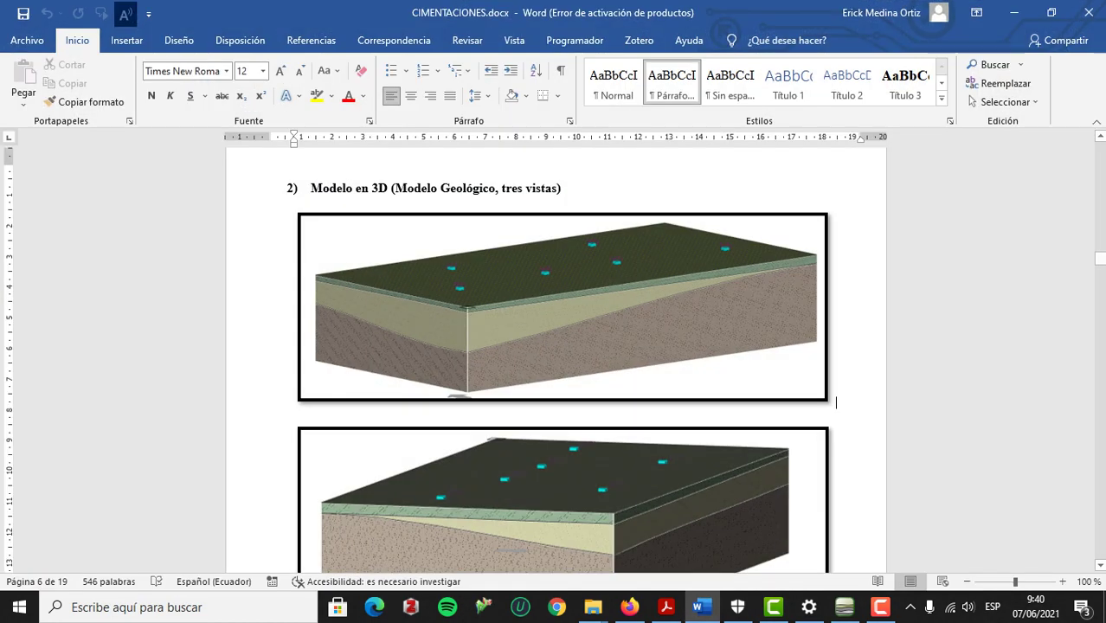
scroll(563, 346, "down", 3)
scroll(554, 346, "up", 20)
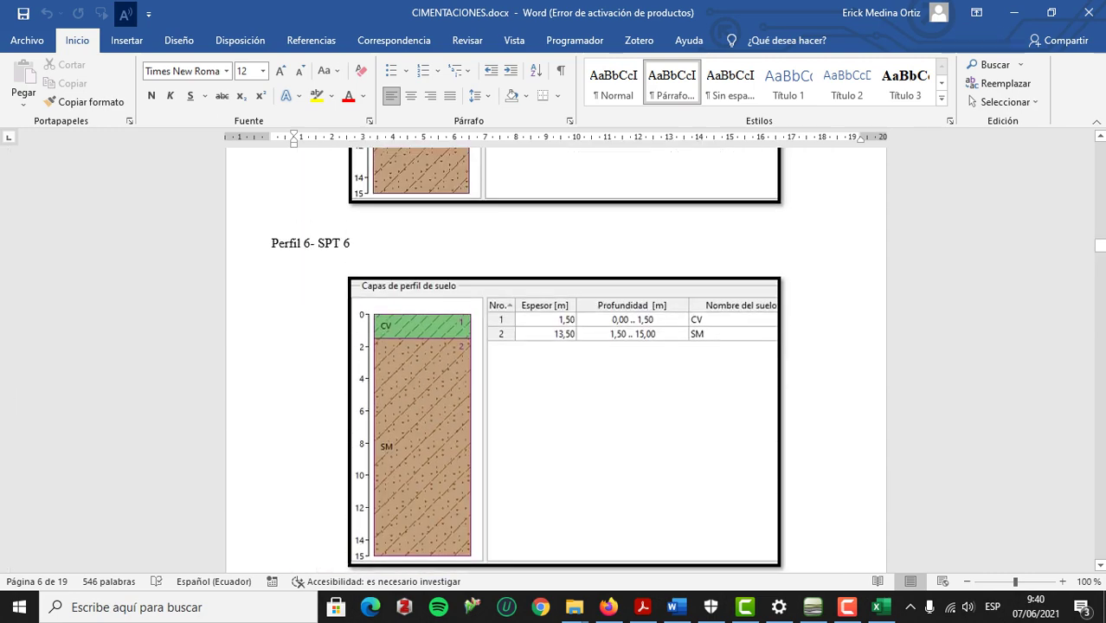
scroll(556, 360, "up", 20)
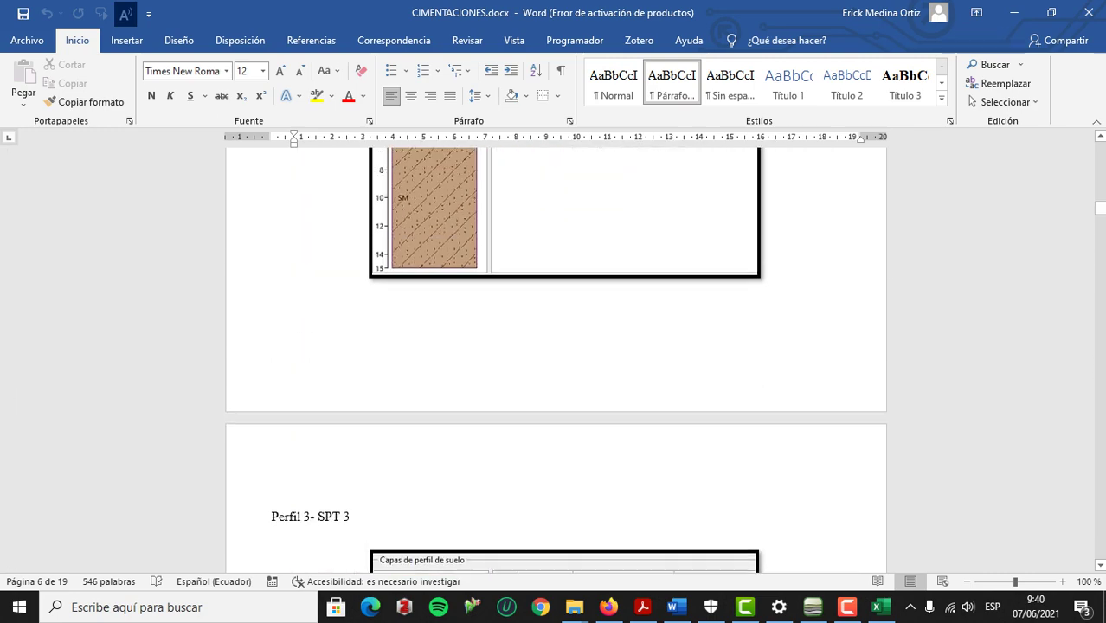
scroll(556, 360, "down", 5)
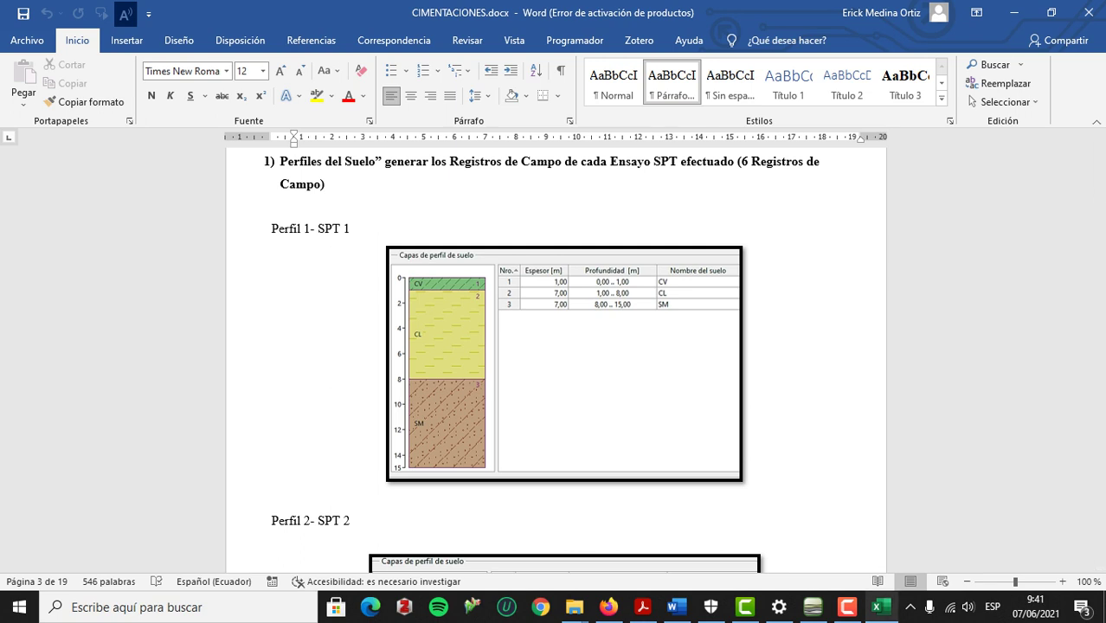
Switch to the SPT tables workbook in Excel and compare sheet SPT -1's soil classifications and depths with the Perfil 1 layers in Word.
left_click(880, 607)
left_click(939, 132)
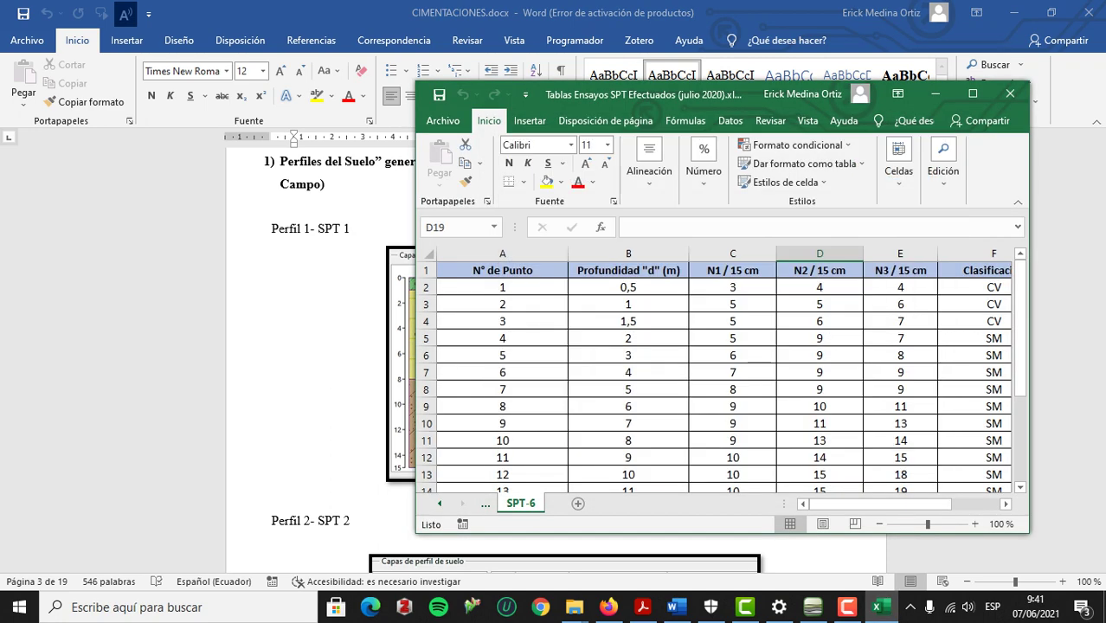
left_click(439, 503)
left_click(440, 503)
left_click(439, 504)
left_click(439, 503)
left_click(439, 503)
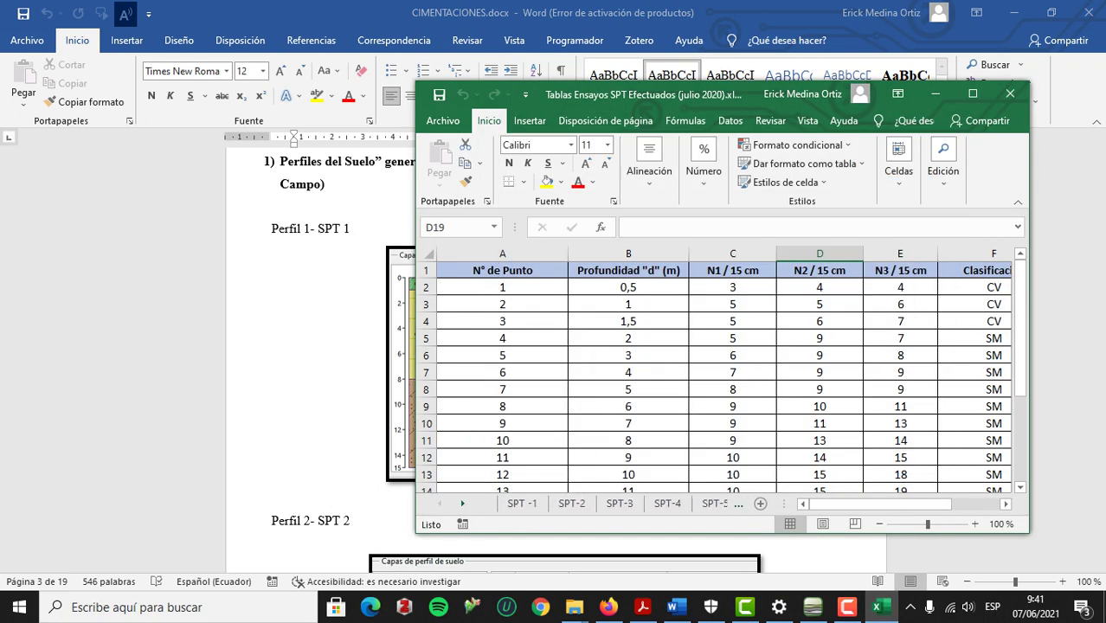
left_click(522, 503)
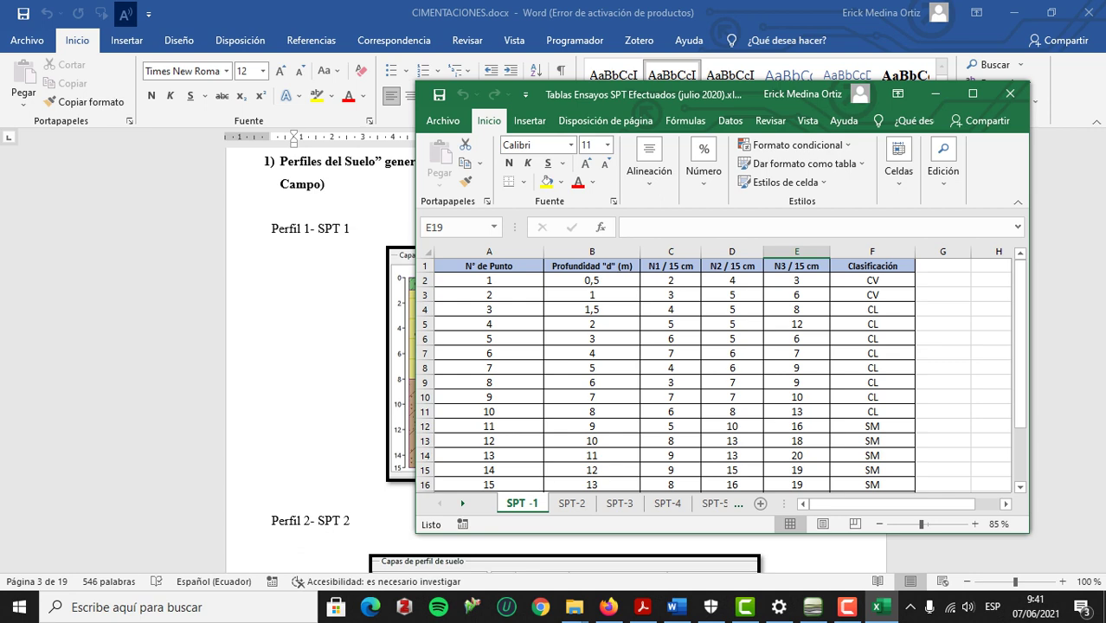
left_click(872, 295)
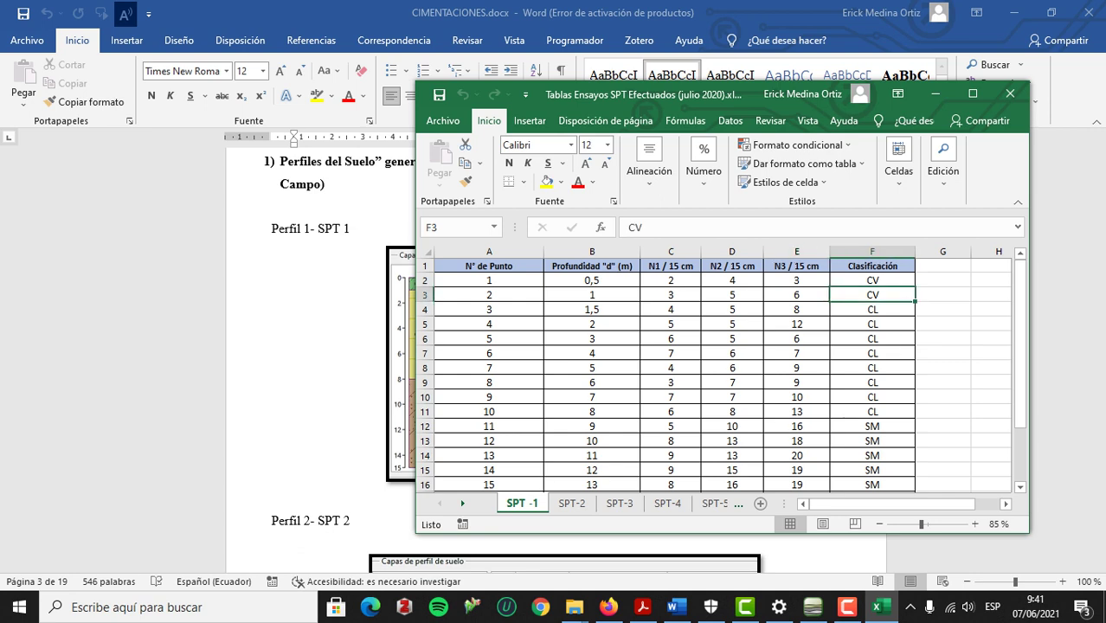
left_click(592, 295)
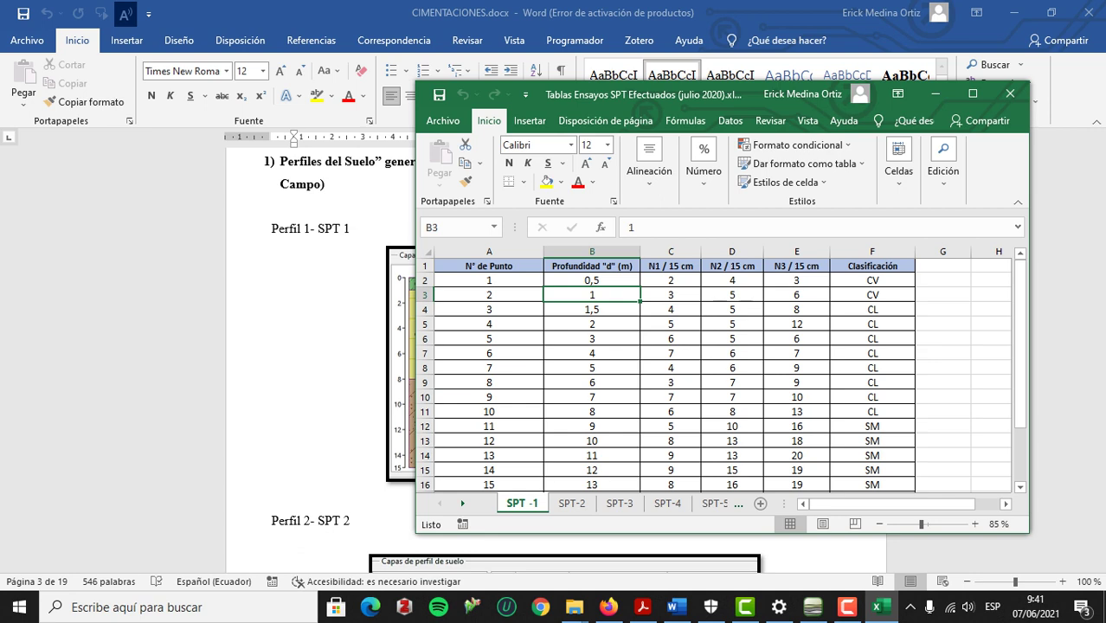
left_click(474, 14)
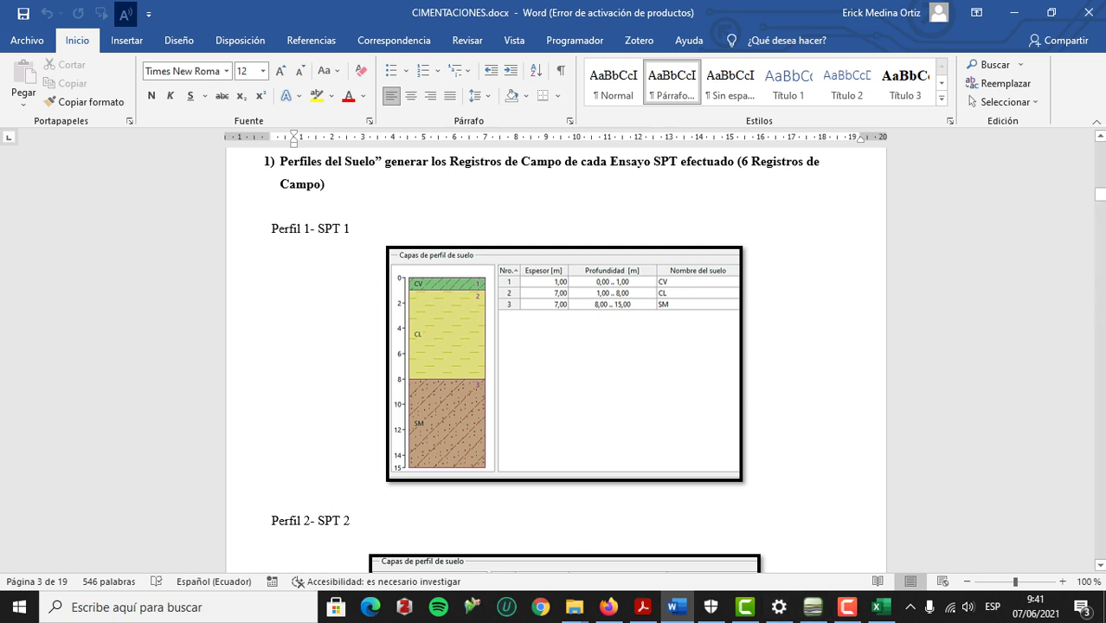
Switch back to GEO5 Estratigrafía, open the SPT1 soil profile for editing and add a 1 m thick first layer of soil CV.
left_click(1013, 13)
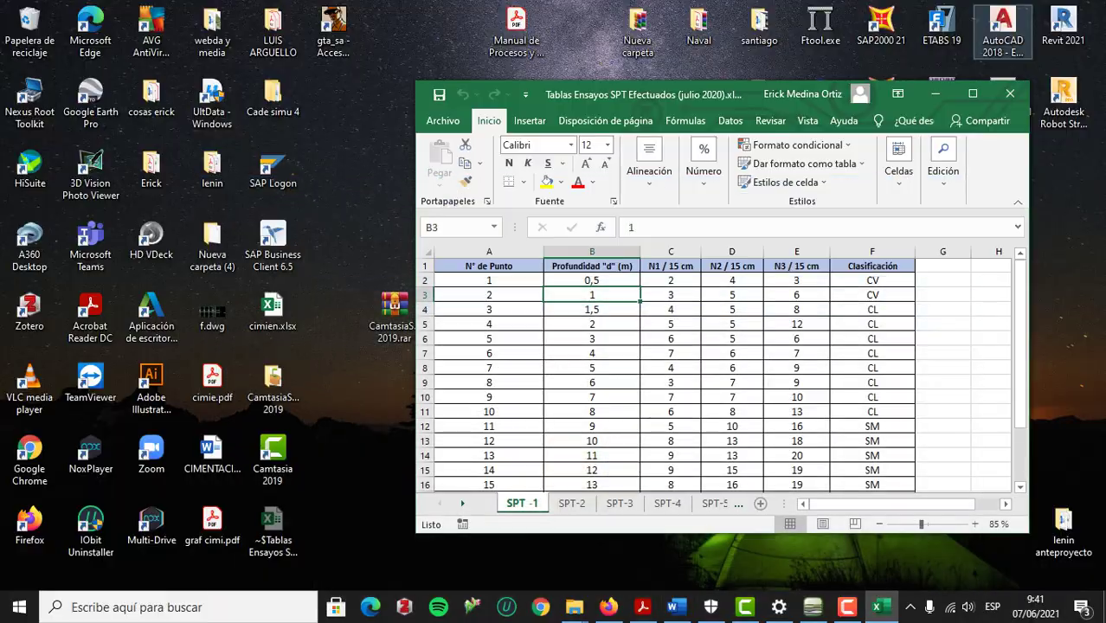
left_click(812, 608)
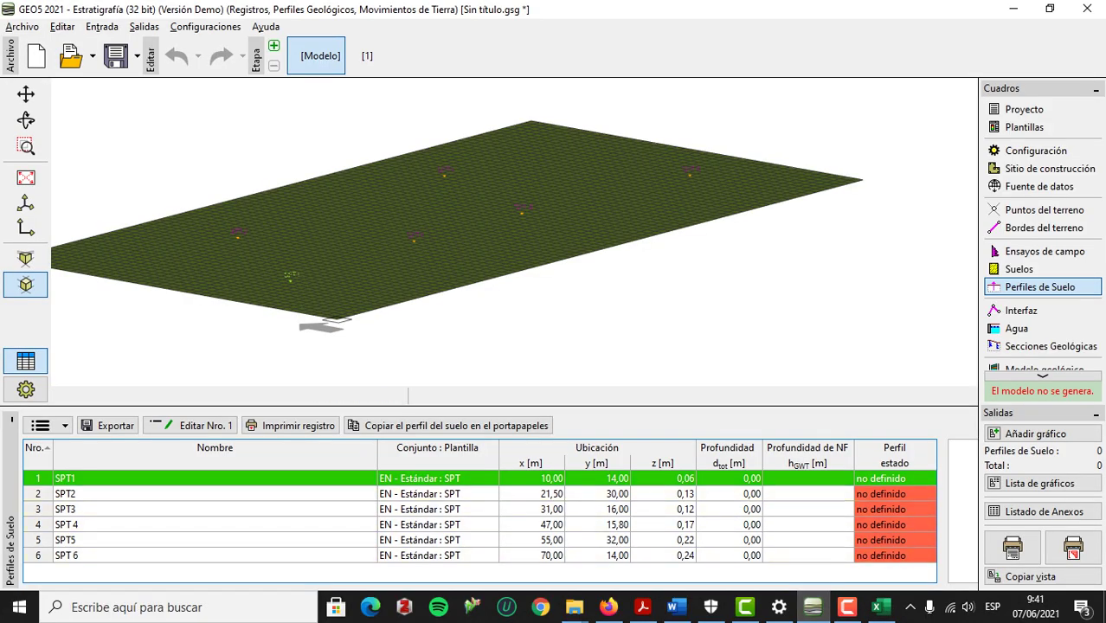
double_click(881, 478)
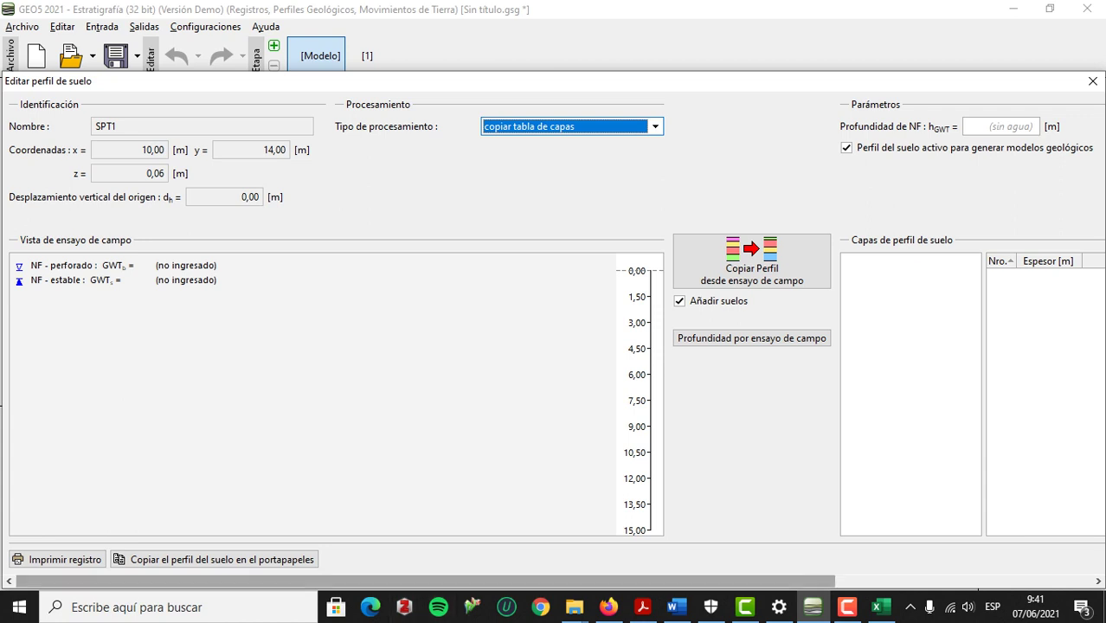
left_click_drag(407, 581, 710, 597)
left_click(1036, 267)
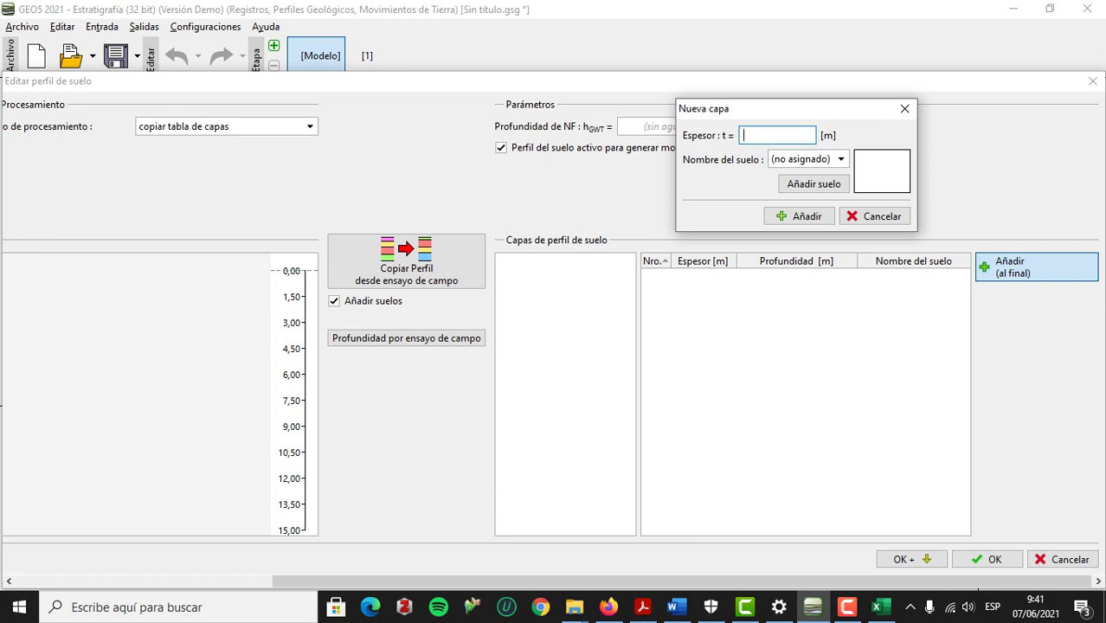
type("1")
left_click(835, 160)
left_click(800, 187)
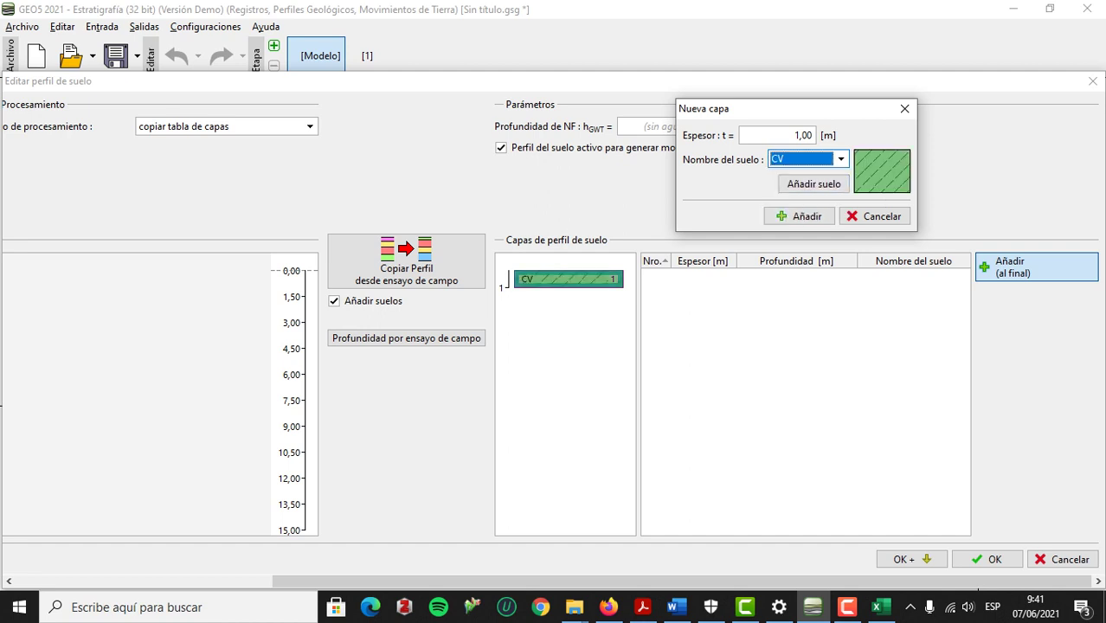
left_click(797, 215)
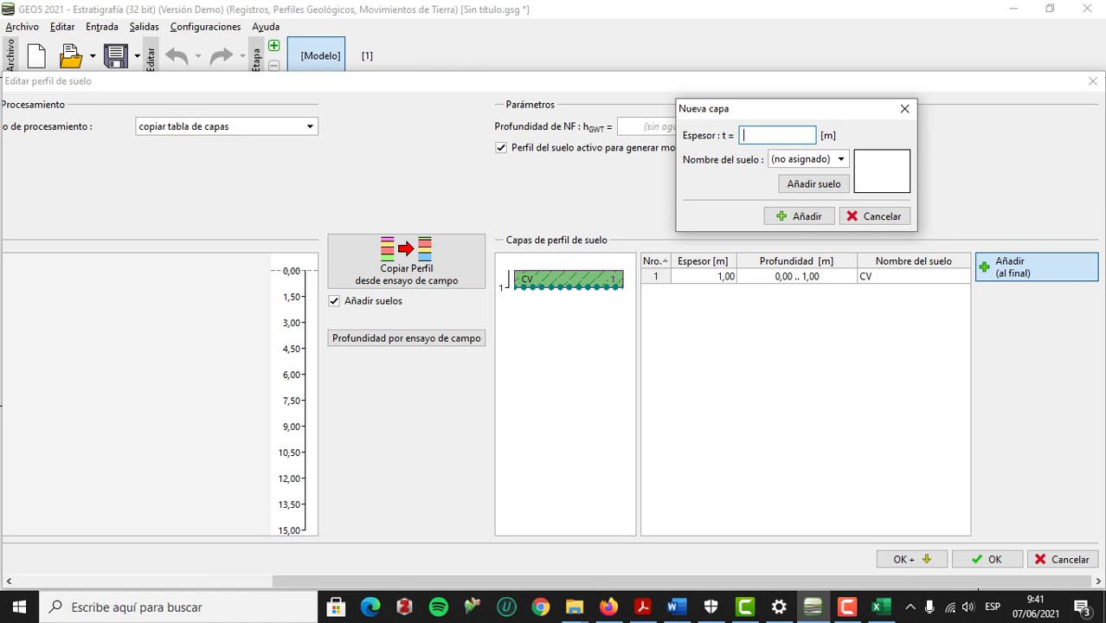
Define the second layer of the SPT1 profile with a thickness of 7 m and soil CL.
type("7")
left_click(813, 184)
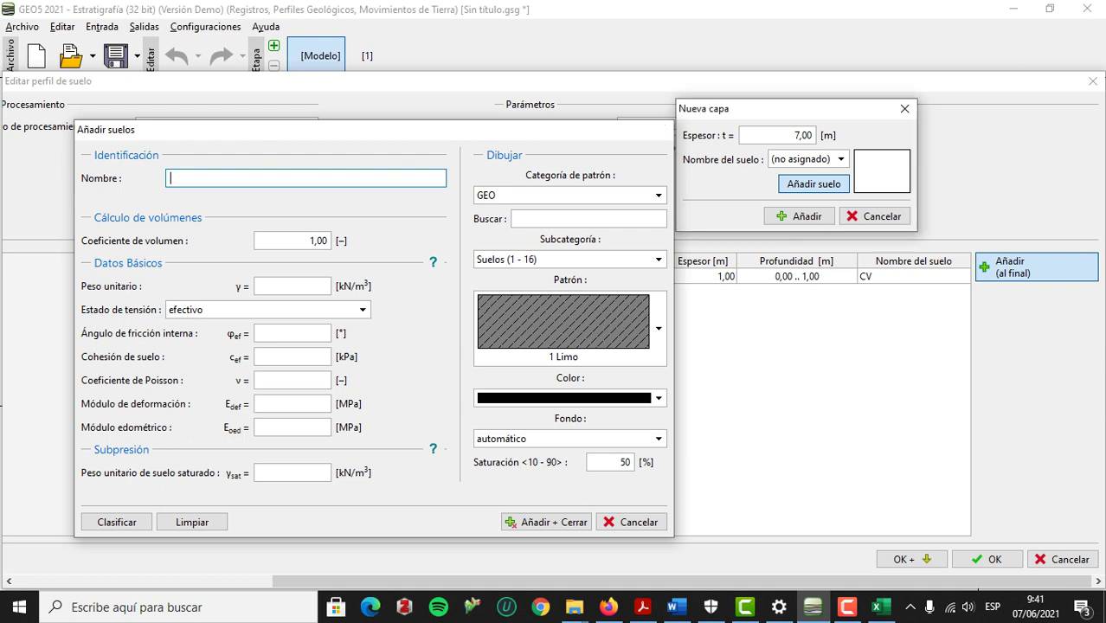
key("Escape")
left_click(805, 159)
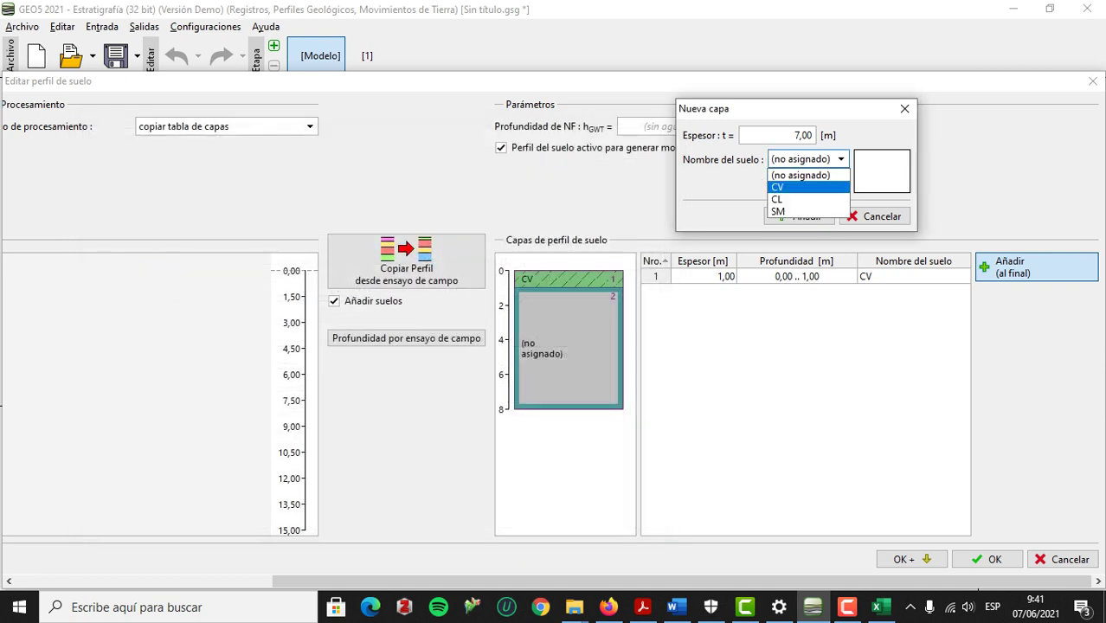
key("Down")
key("Return")
key("Tab")
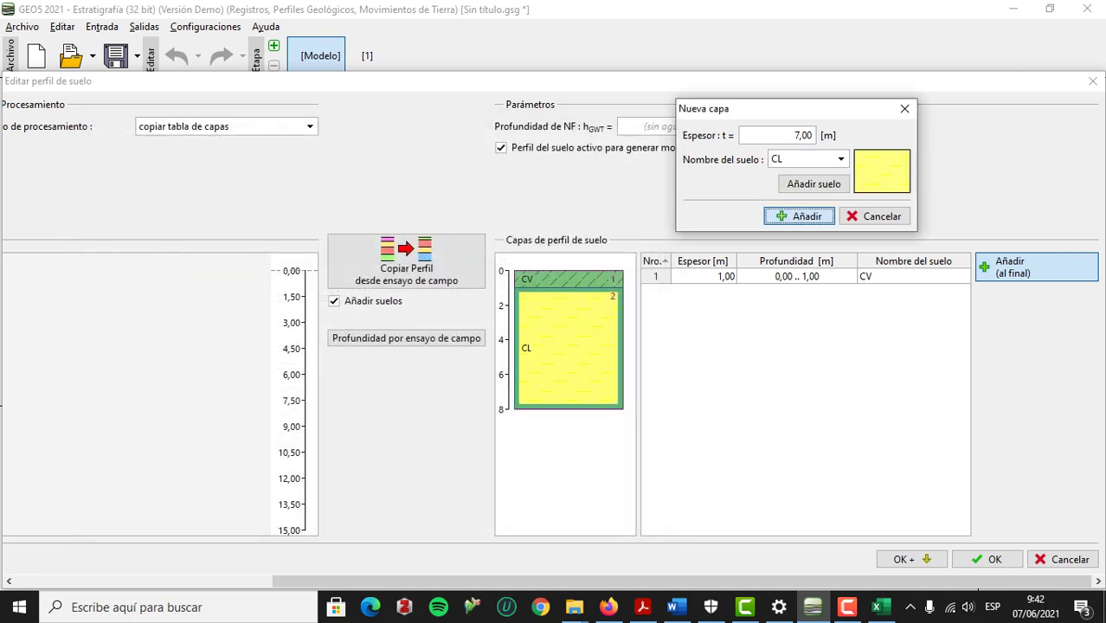
Add the 7 m CL layer to the soil profile, followed by a 7 m SM layer beneath it.
key("Return")
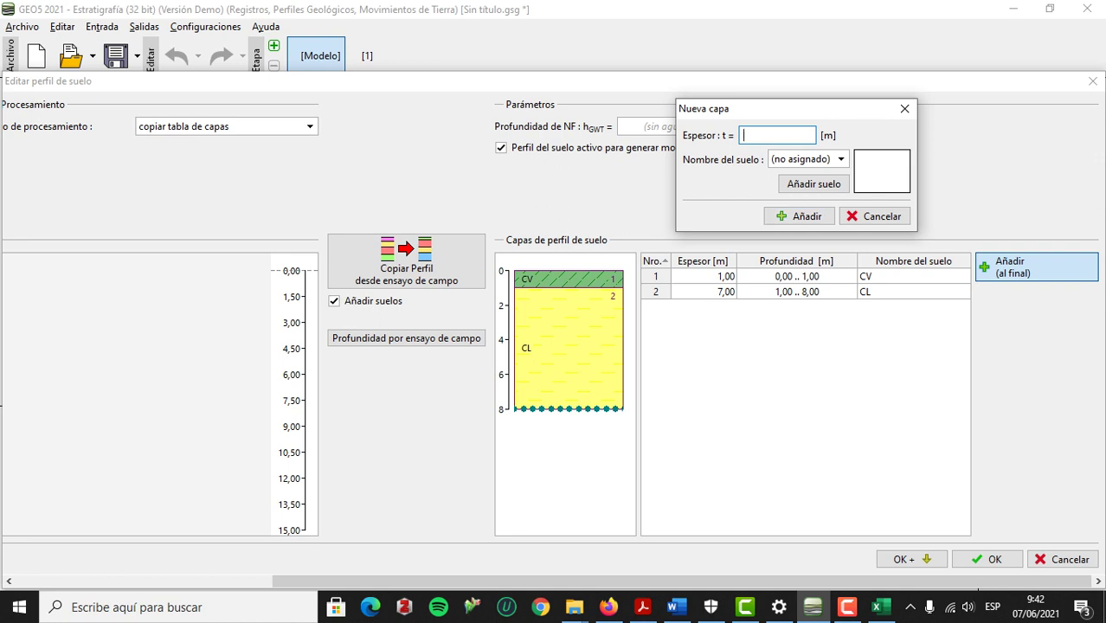
type("7")
key("Tab")
key("alt+Down")
key("Down")
key("Down")
key("Down")
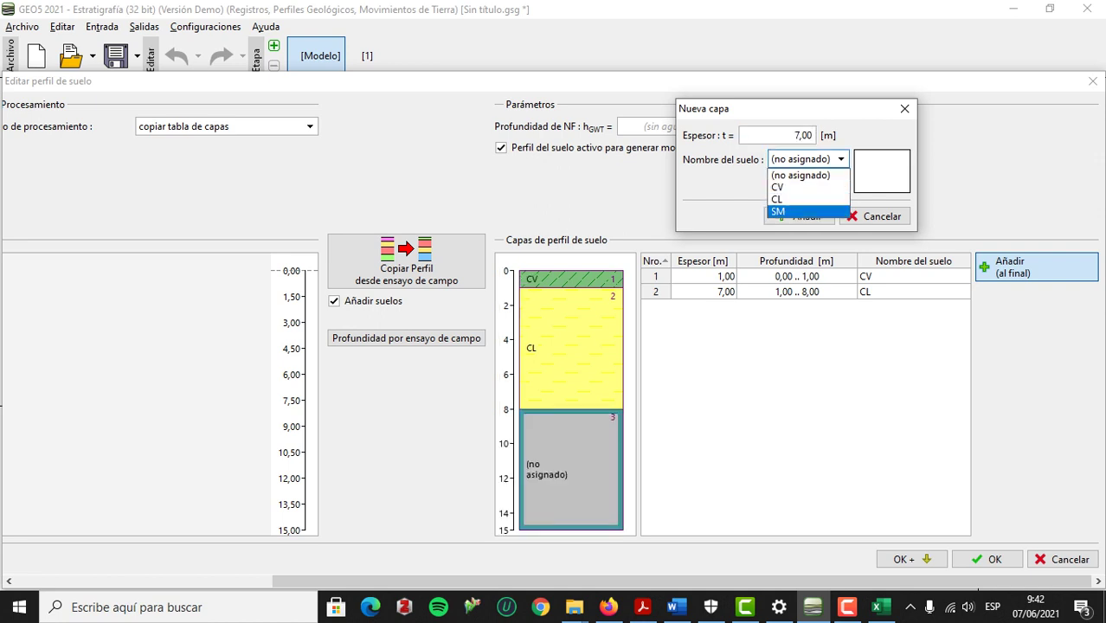
key("Return")
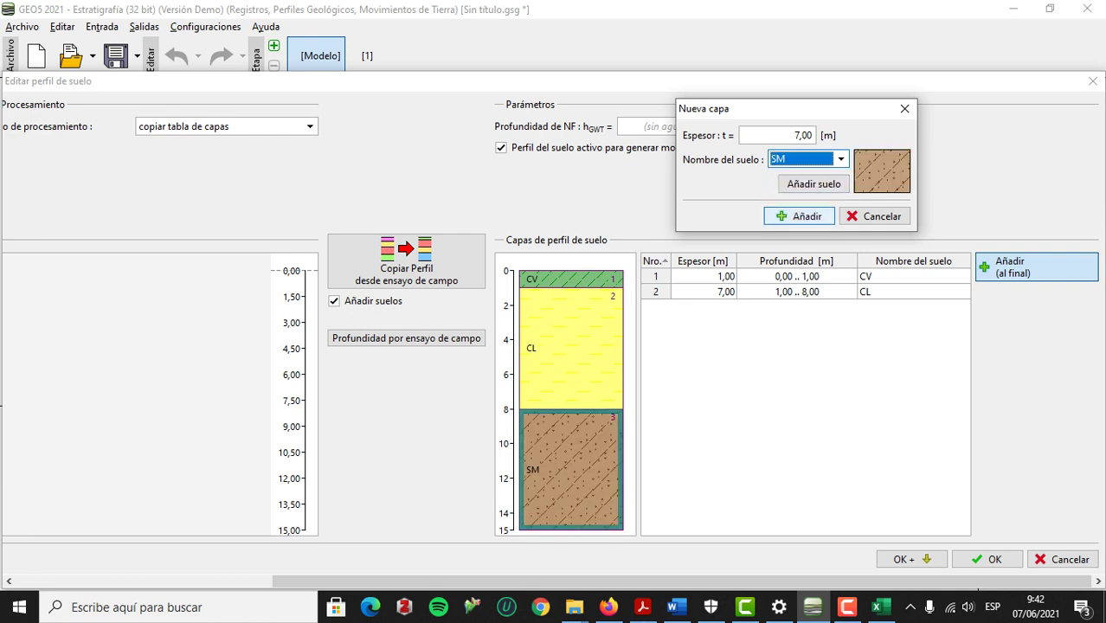
key("Return")
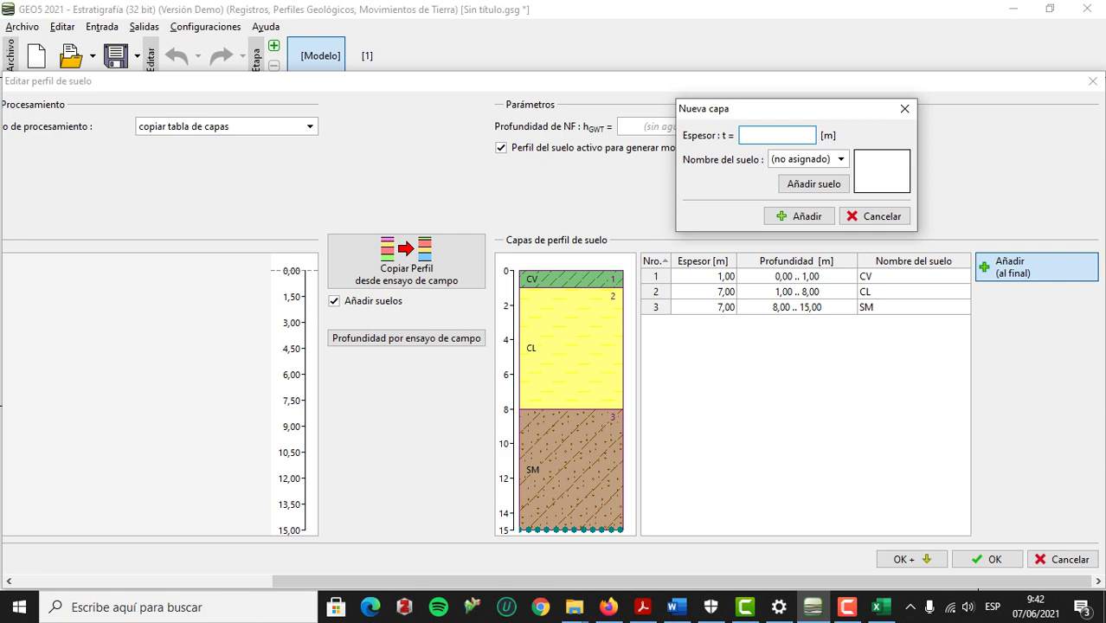
Close the soil profile with a 0 m SM layer, then accept it and go on to the following profile.
left_click_drag(781, 111, 594, 112)
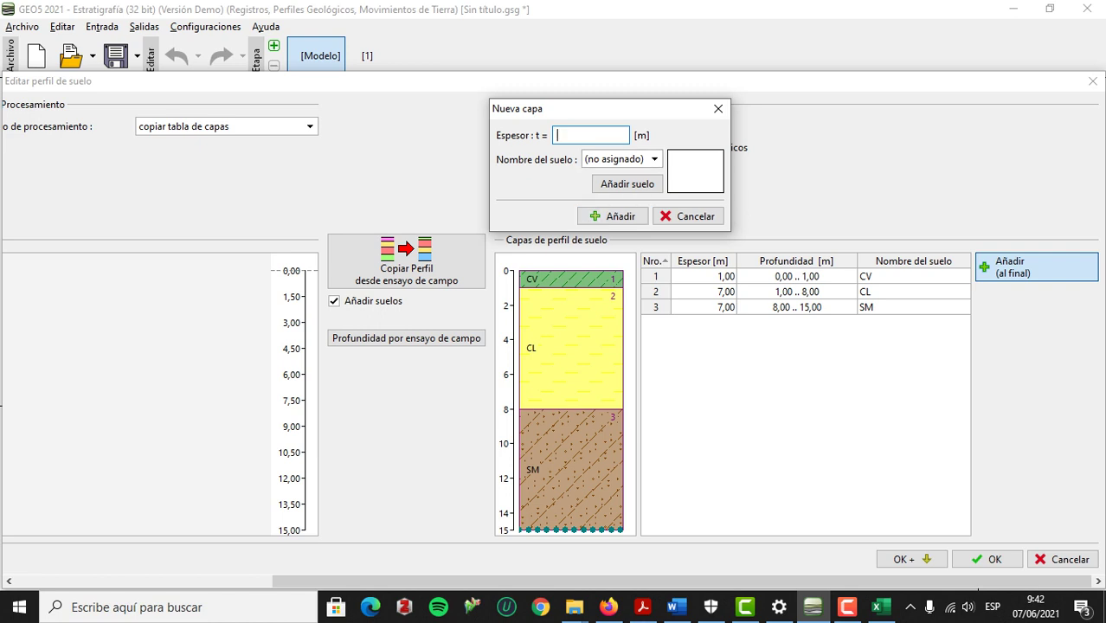
type("0")
left_click(621, 159)
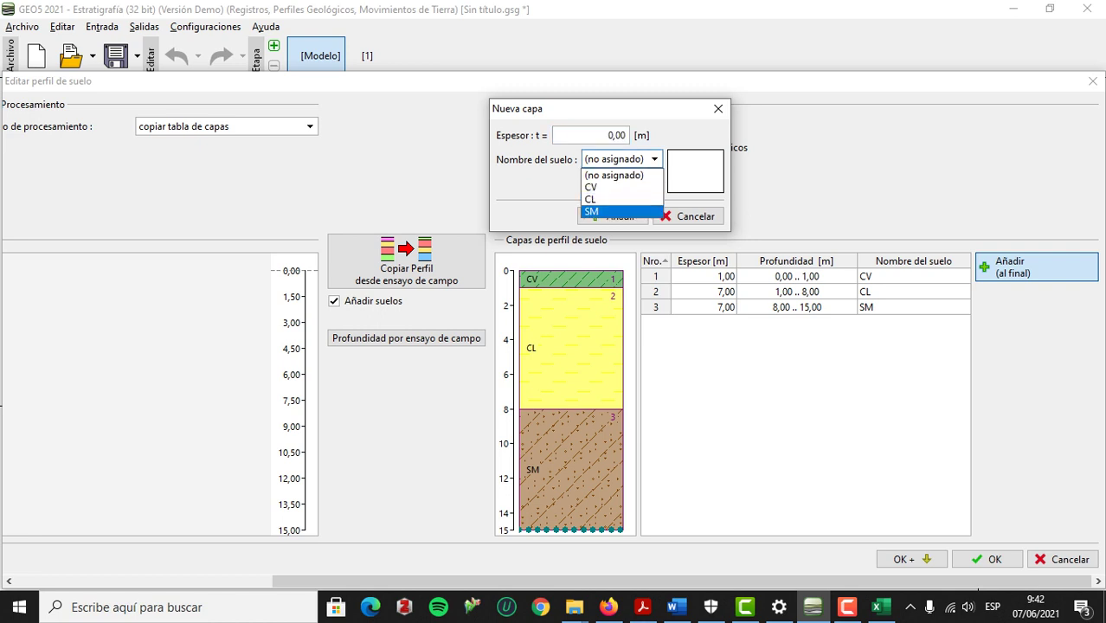
left_click(610, 213)
left_click(613, 216)
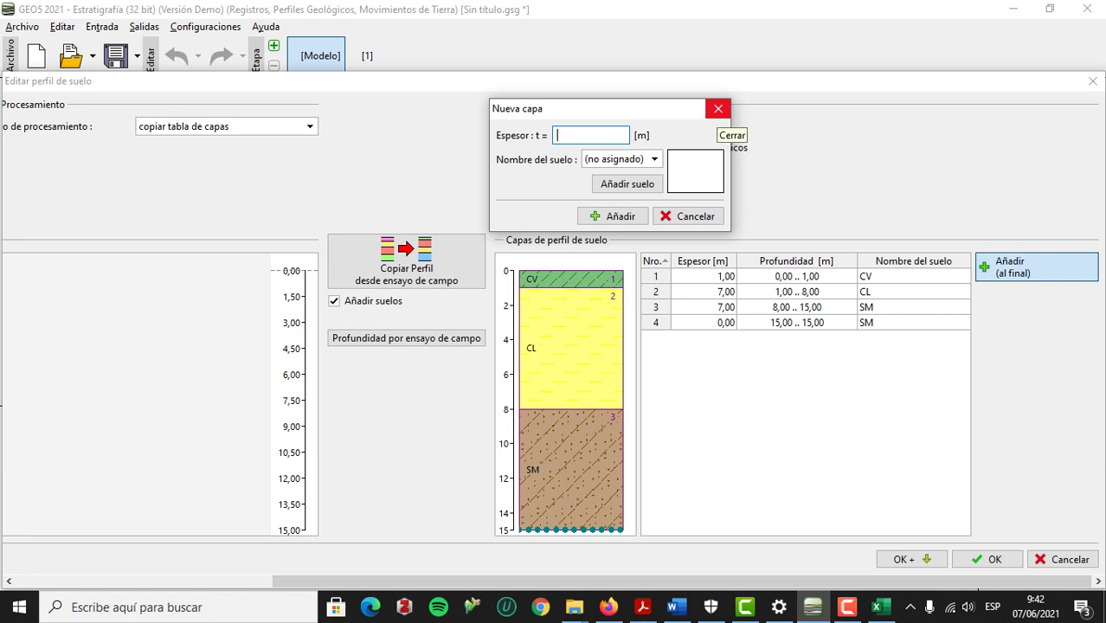
left_click(717, 109)
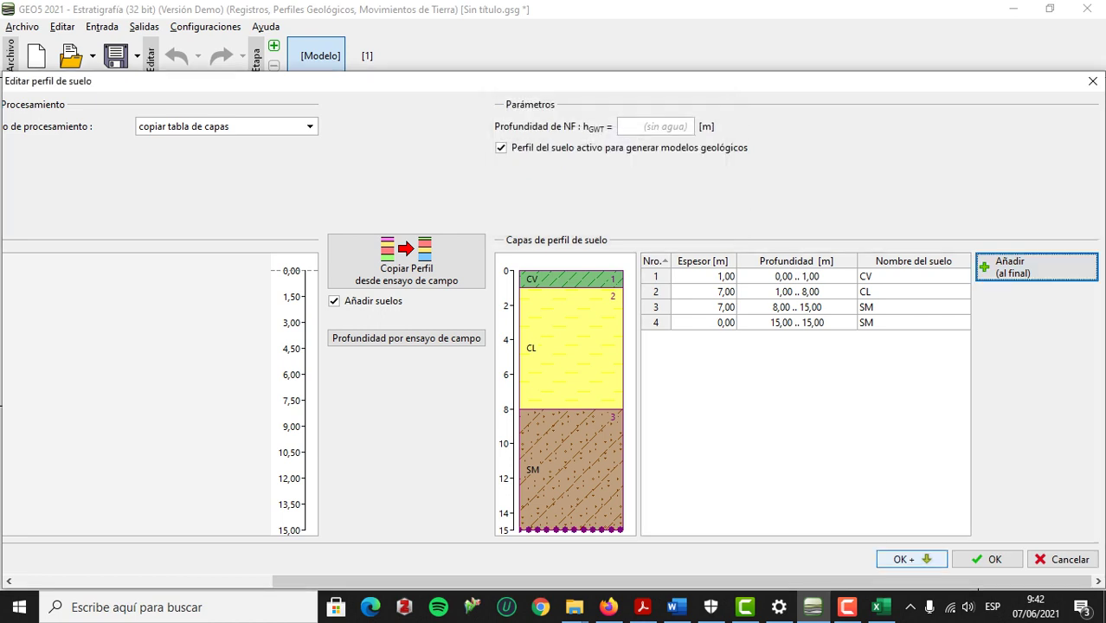
left_click(911, 559)
Add a 1 m CV layer and a 4 m CL layer to the SPT2 soil profile.
left_click_drag(874, 581, 606, 582)
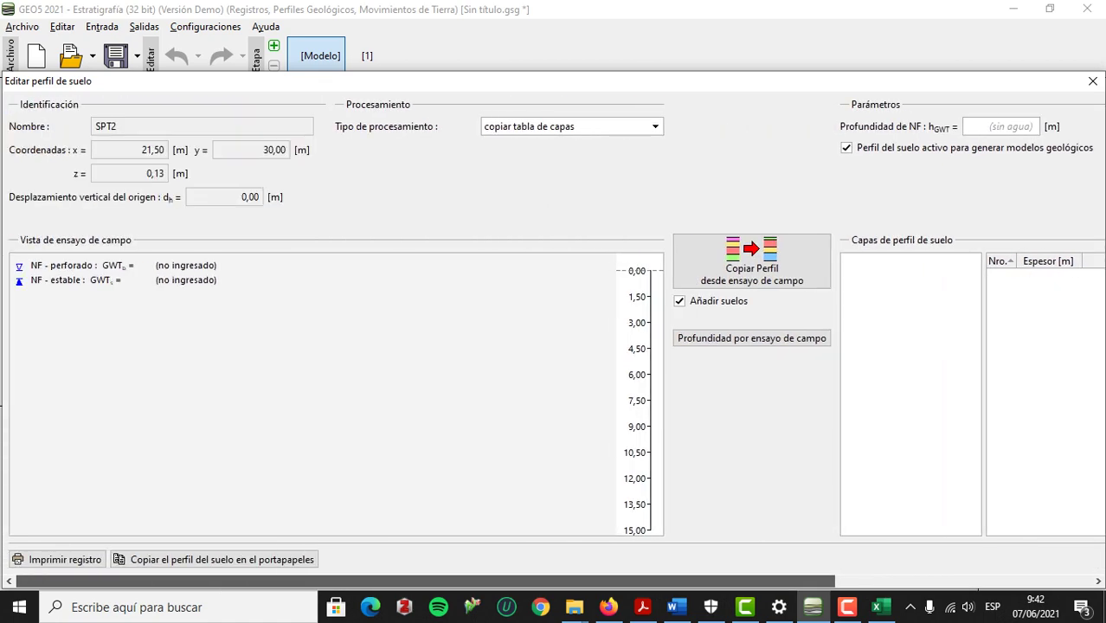
left_click_drag(419, 581, 679, 585)
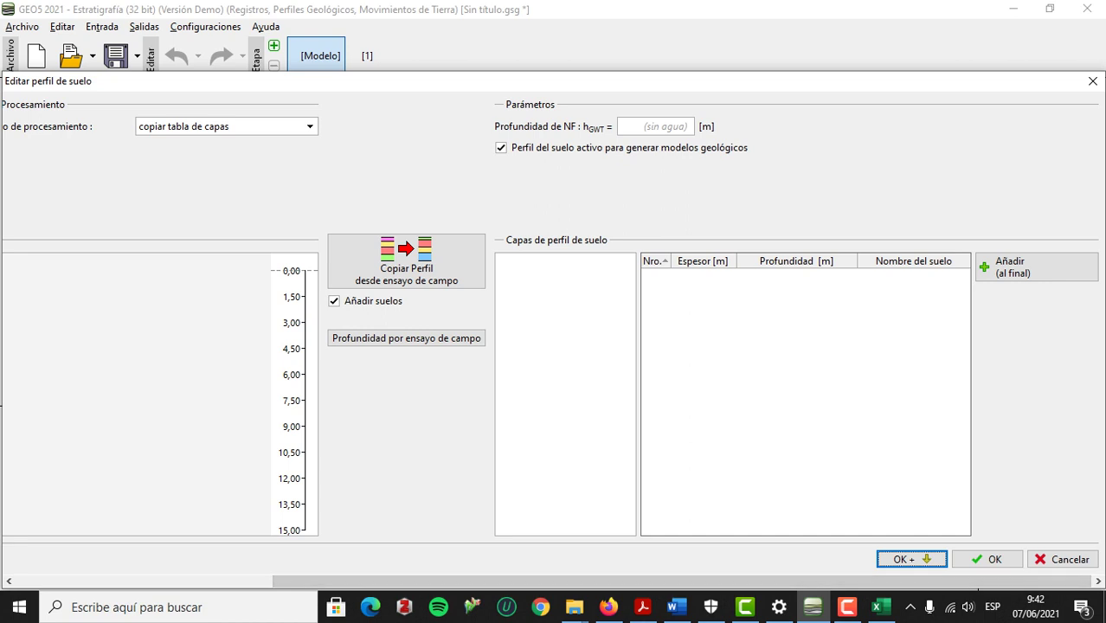
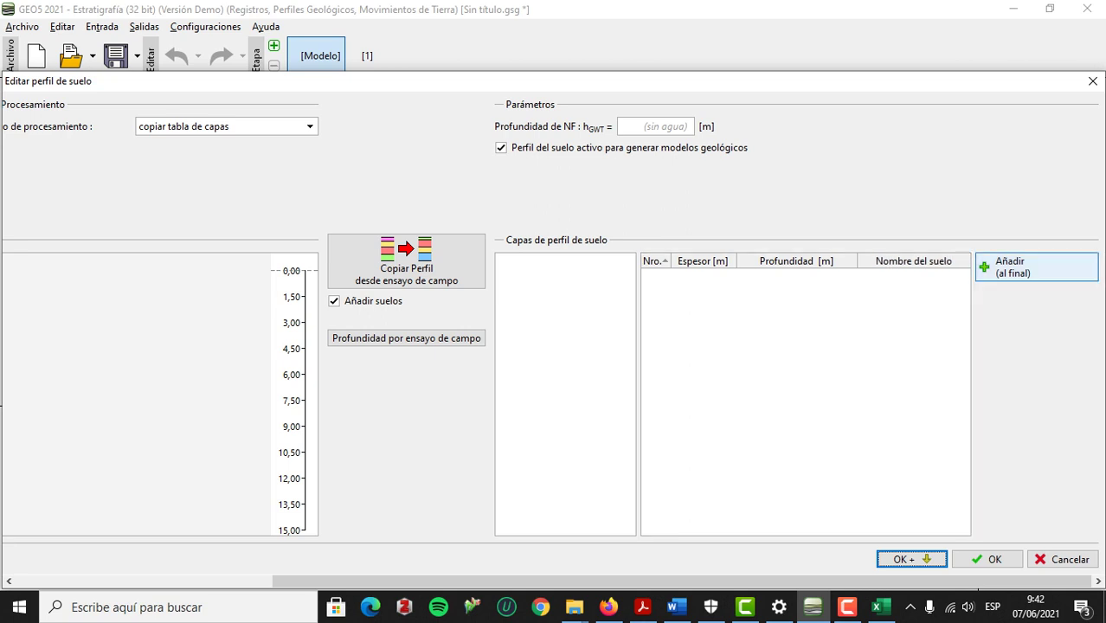
left_click(1035, 266)
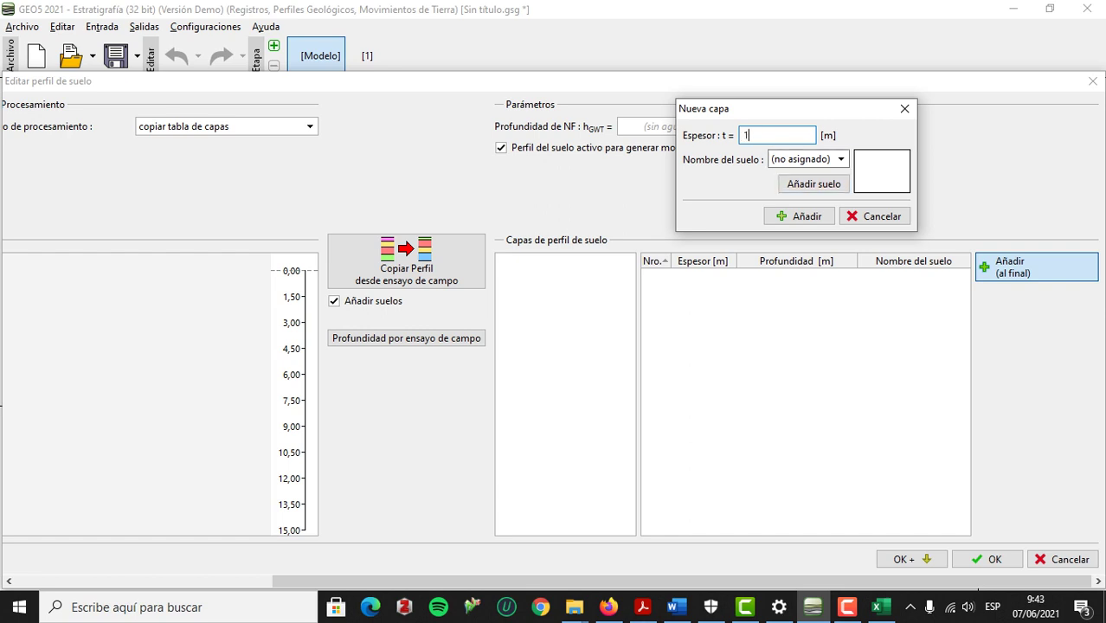
left_click(840, 159)
left_click(806, 187)
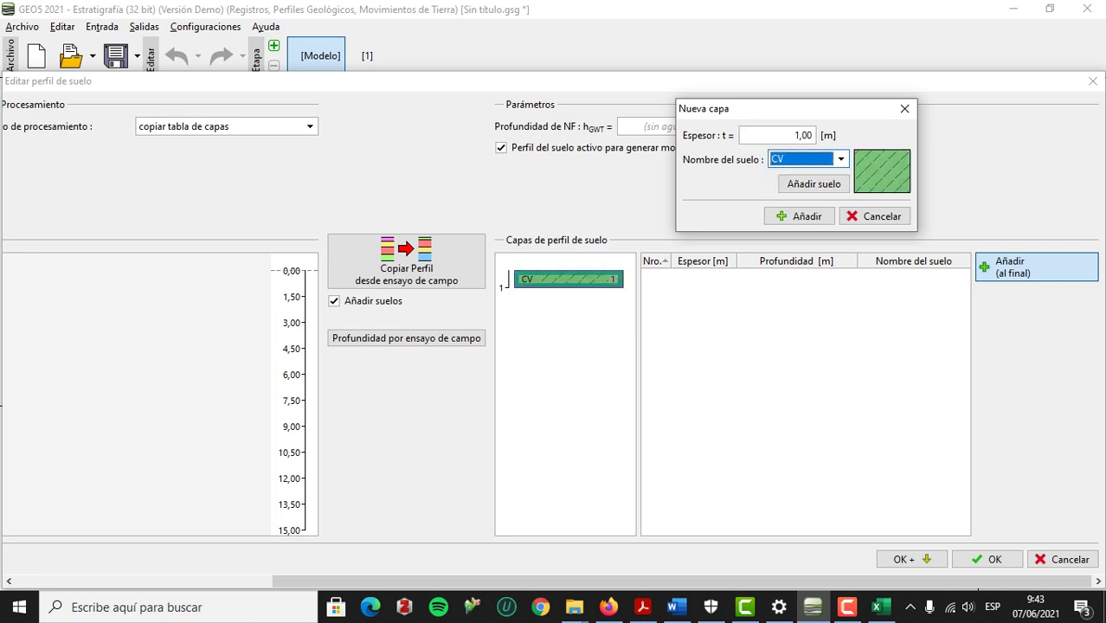
left_click(797, 216)
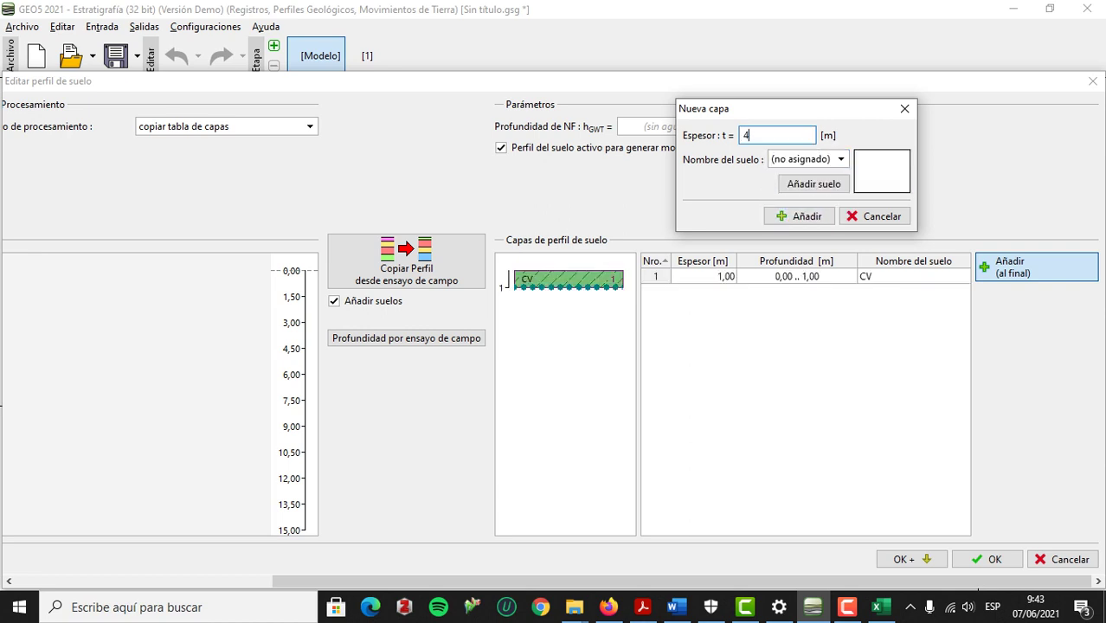
left_click(840, 159)
left_click(806, 200)
left_click(799, 216)
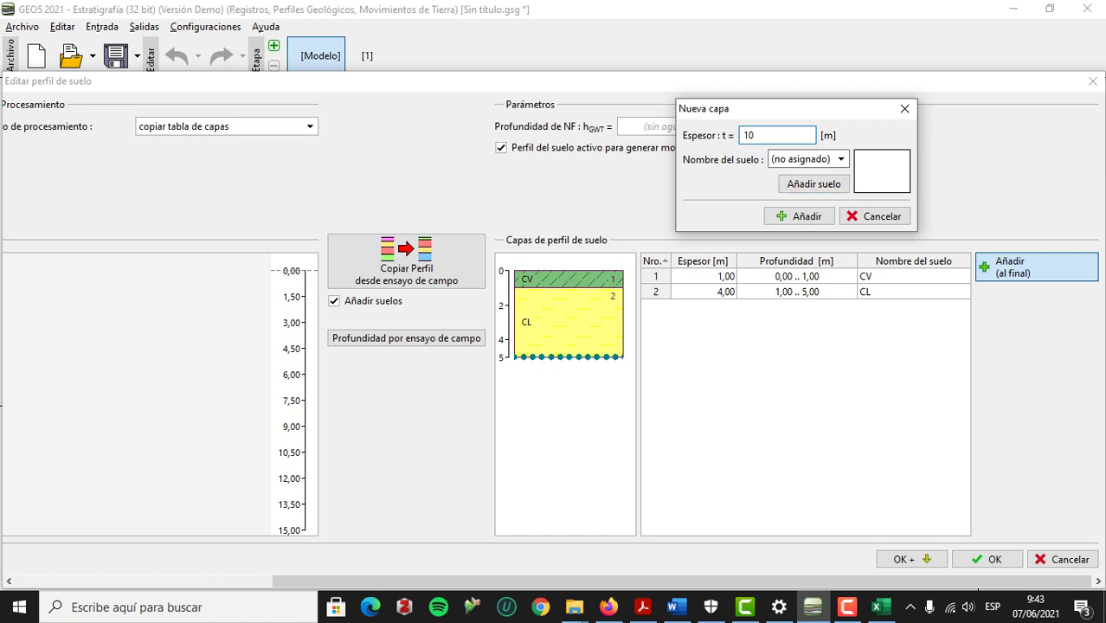
Add a 10 m SM layer below the CL layer of the SPT2 profile.
left_click(838, 159)
left_click(806, 212)
left_click(813, 183)
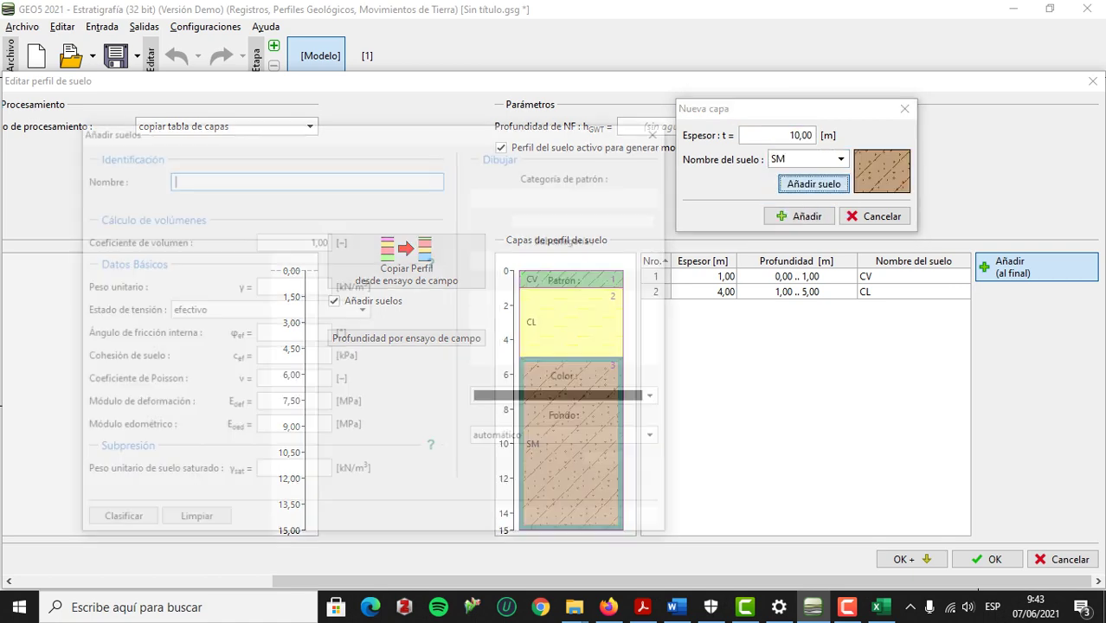
left_click(661, 129)
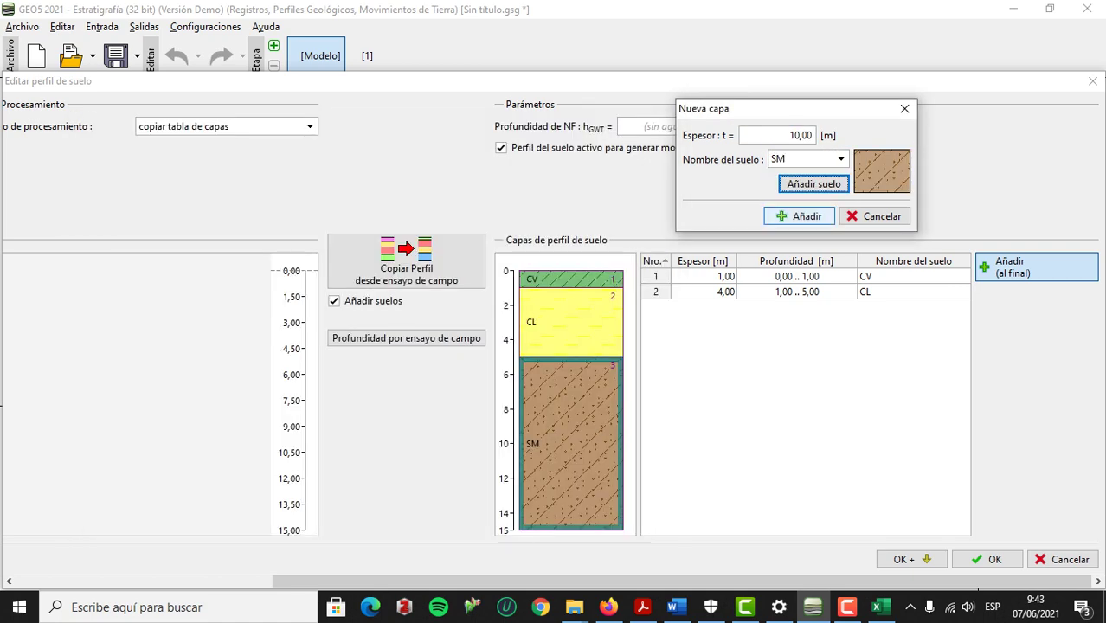
left_click(799, 215)
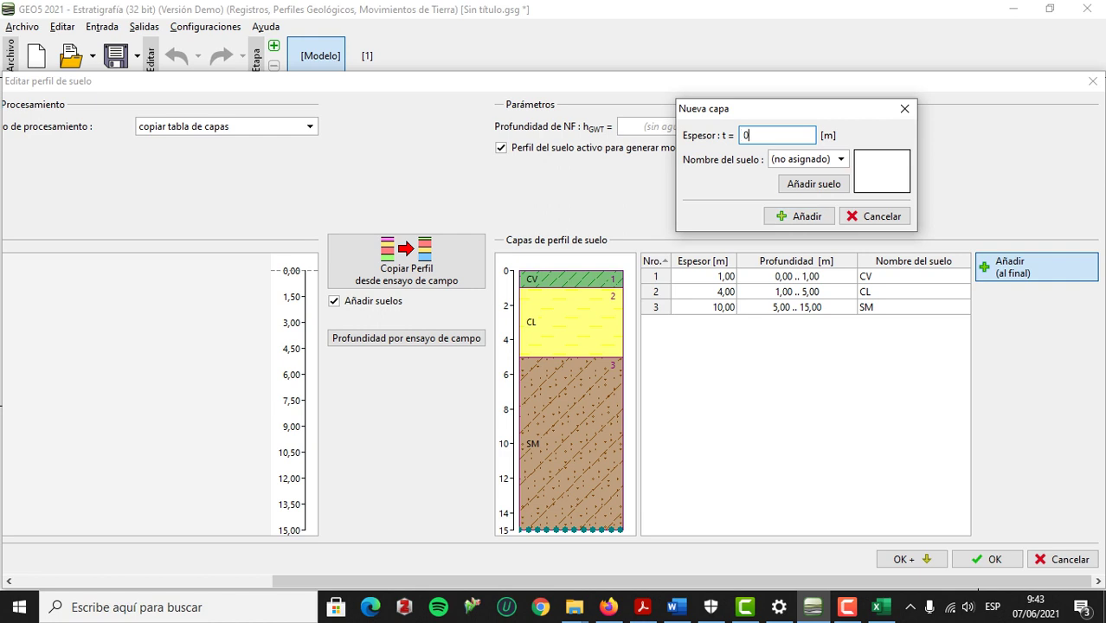
Finish the SPT2 profile with a 0 m SM layer, accept it and go on to the following profile.
left_click(808, 159)
left_click(801, 210)
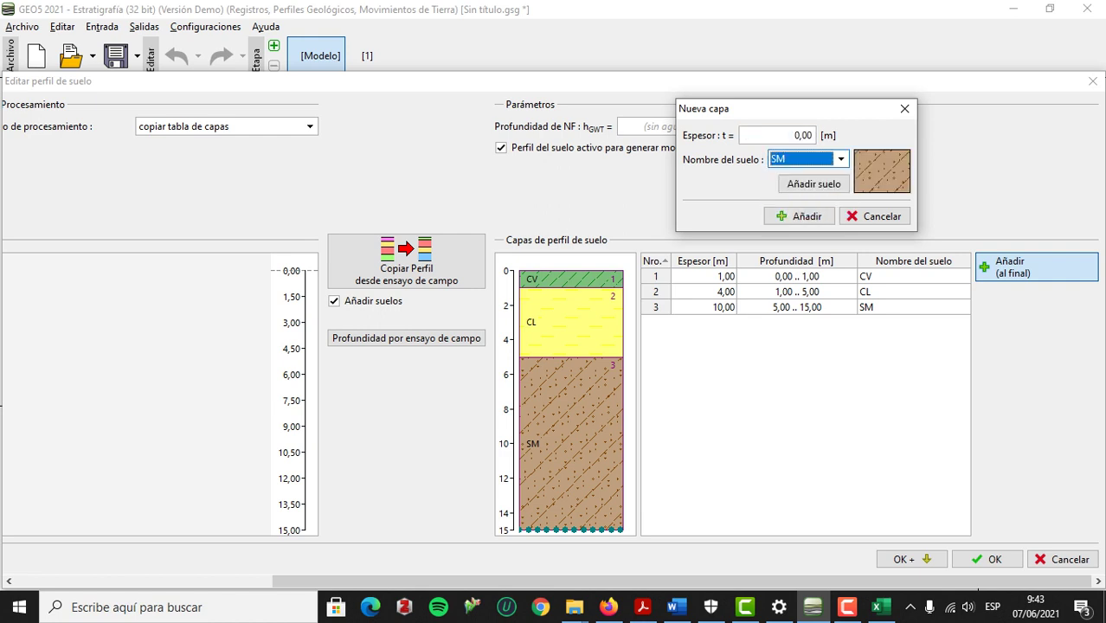
left_click(800, 216)
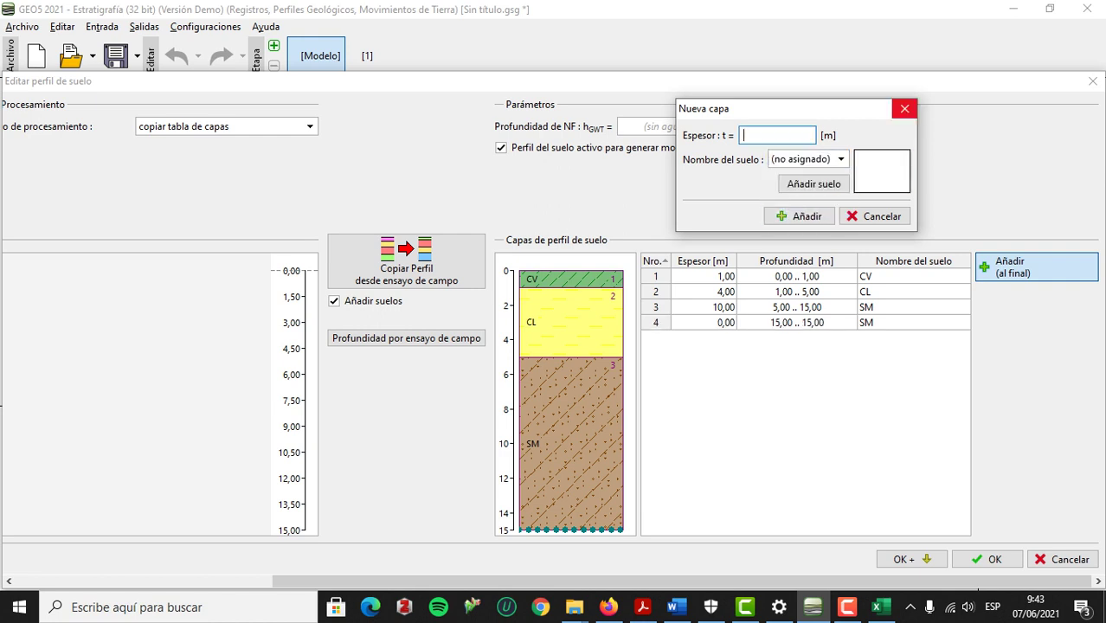
left_click(904, 108)
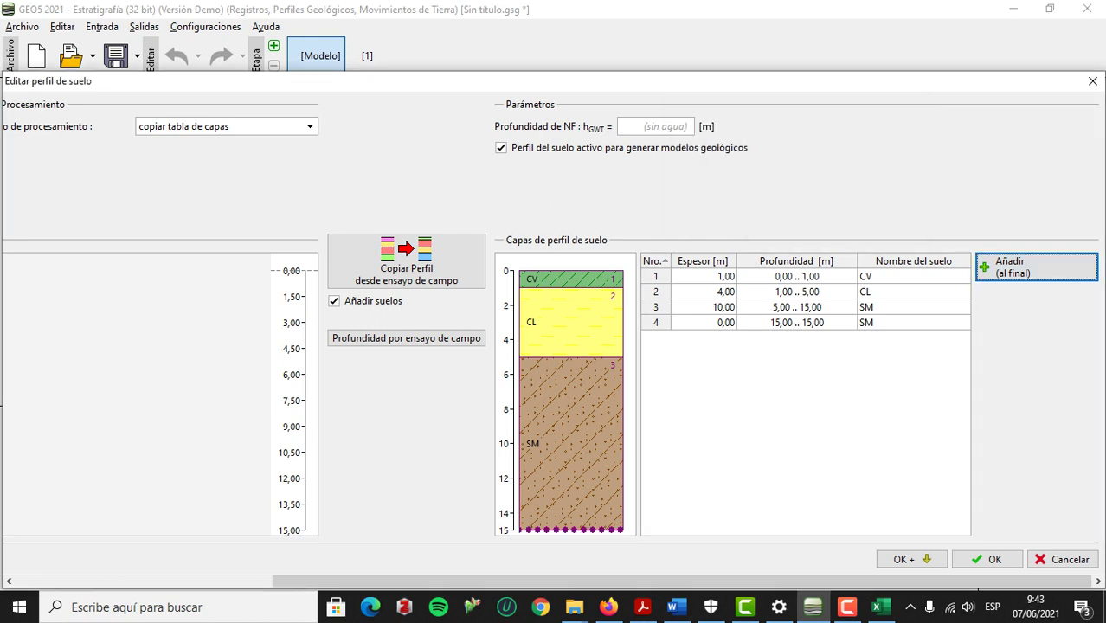
left_click(911, 559)
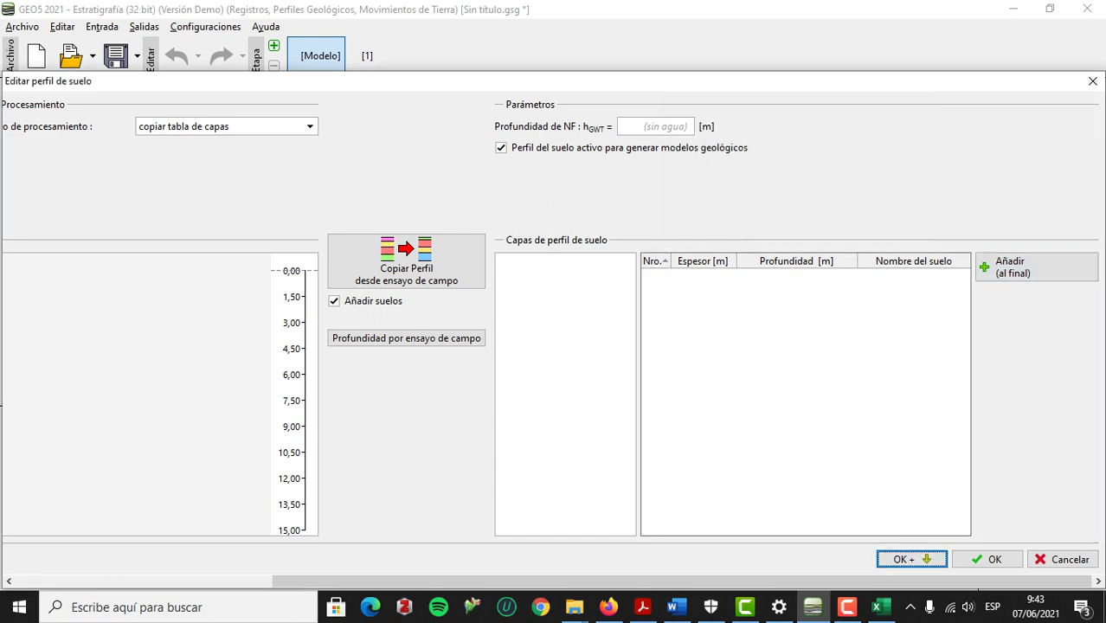
Add a 0,50 m CV layer and a 6,50 m CL layer to the empty soil profile.
left_click(1035, 266)
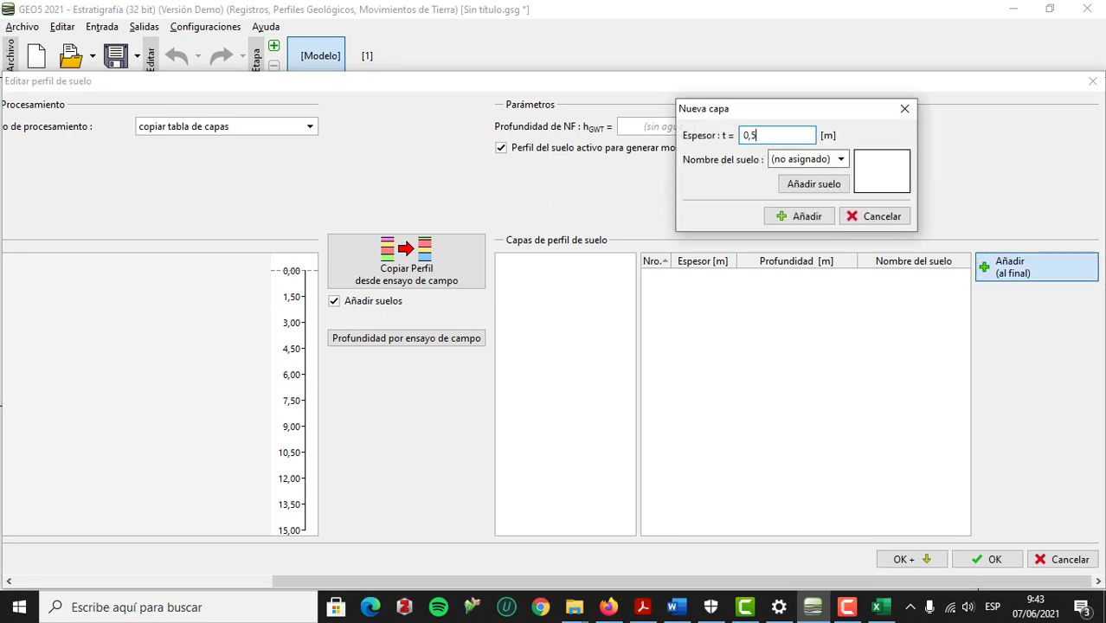
left_click(807, 158)
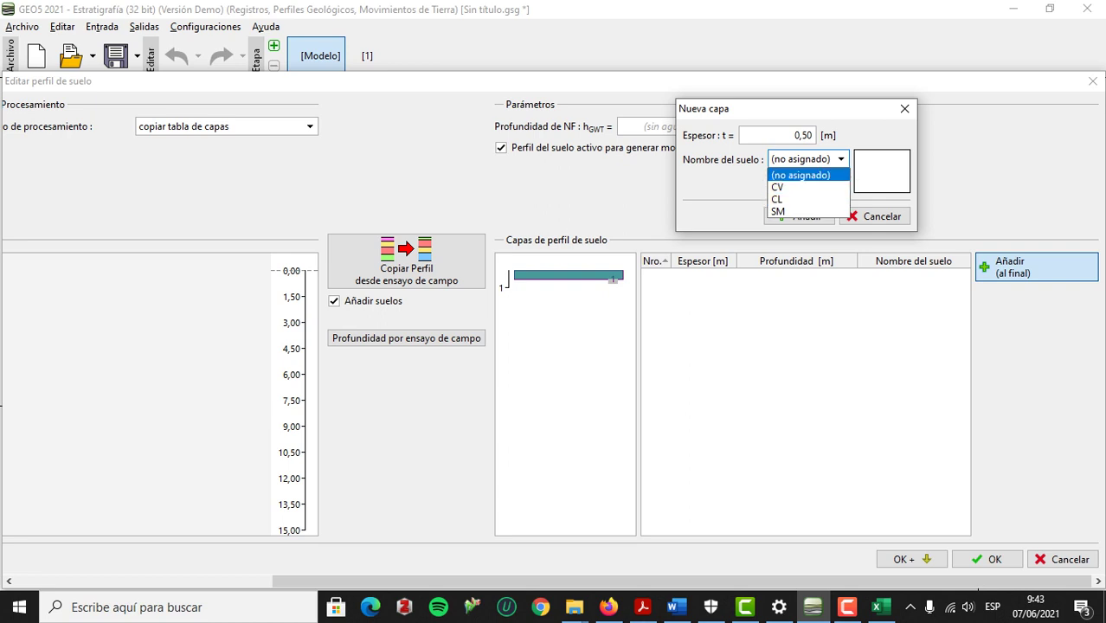
key("Return")
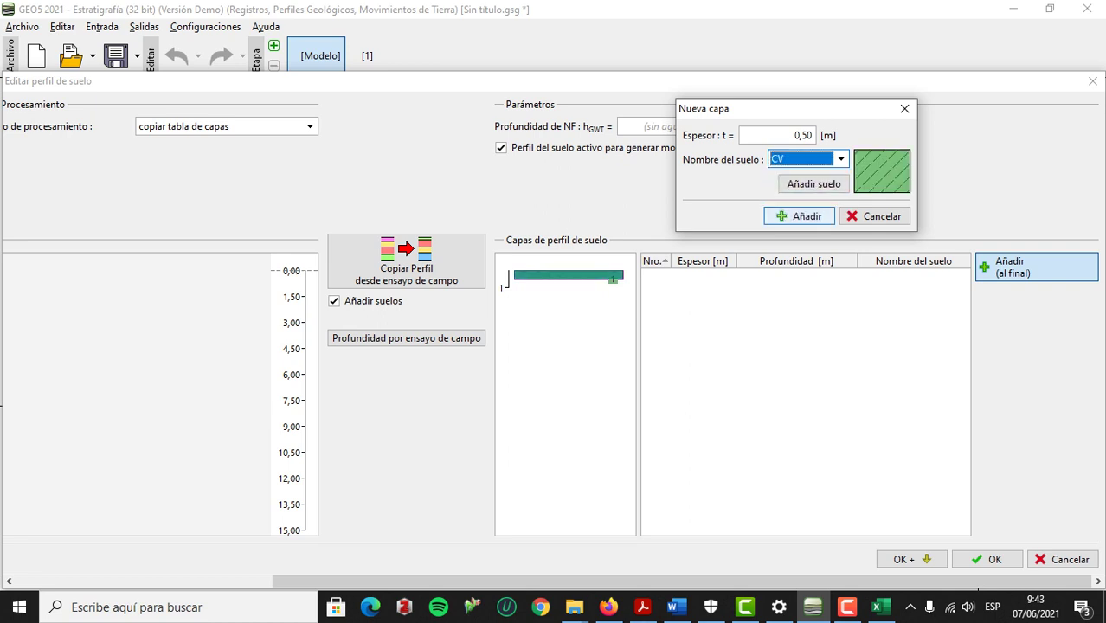
key("Return")
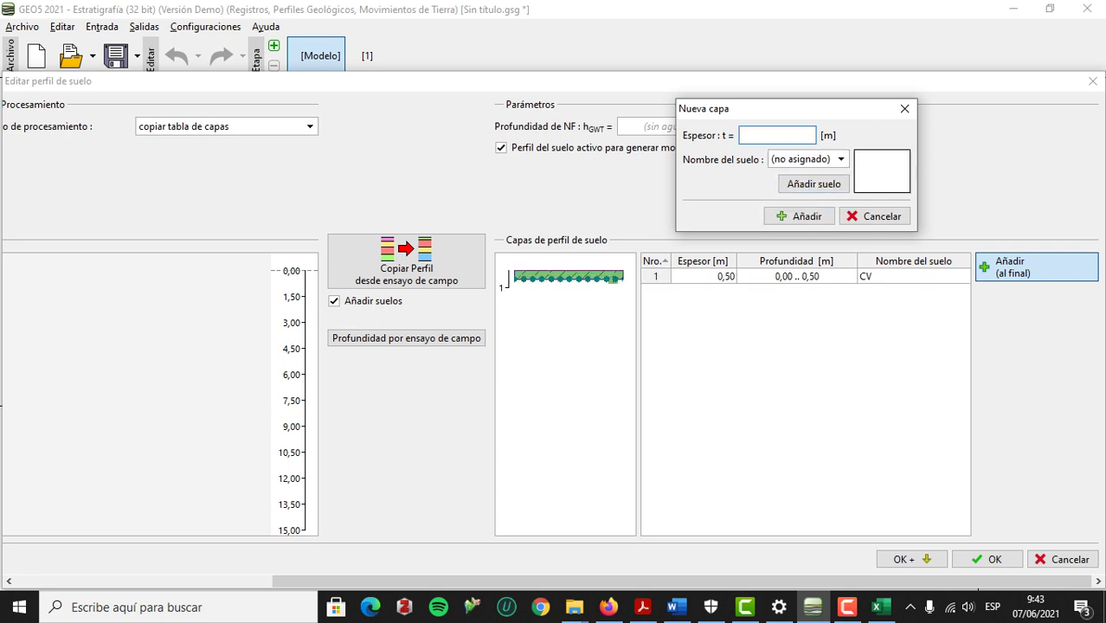
left_click(807, 159)
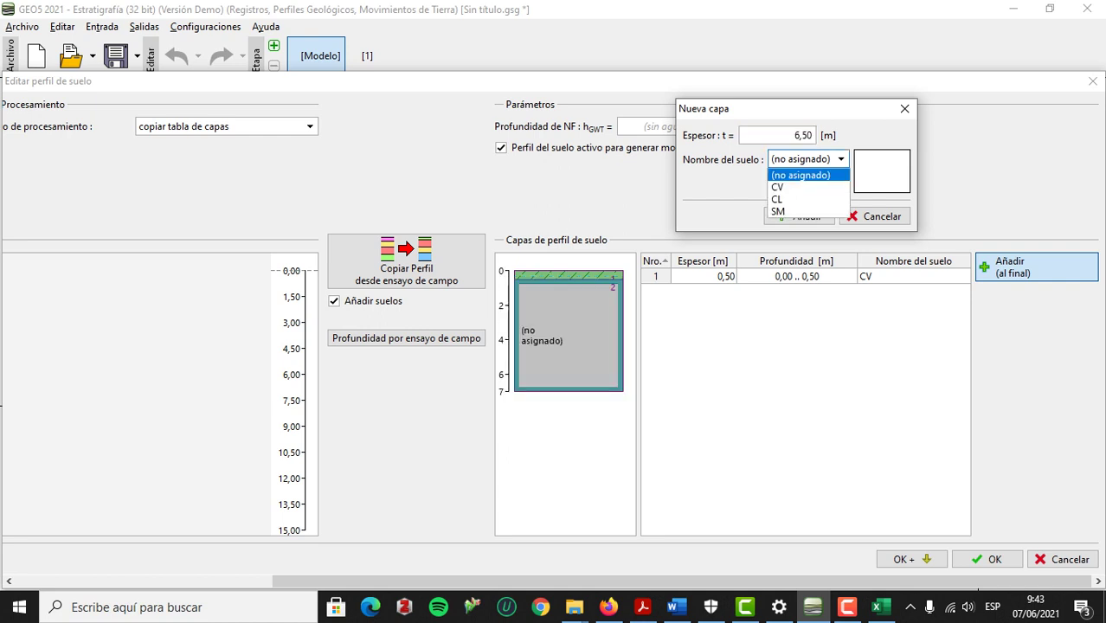
left_click(804, 199)
left_click(798, 216)
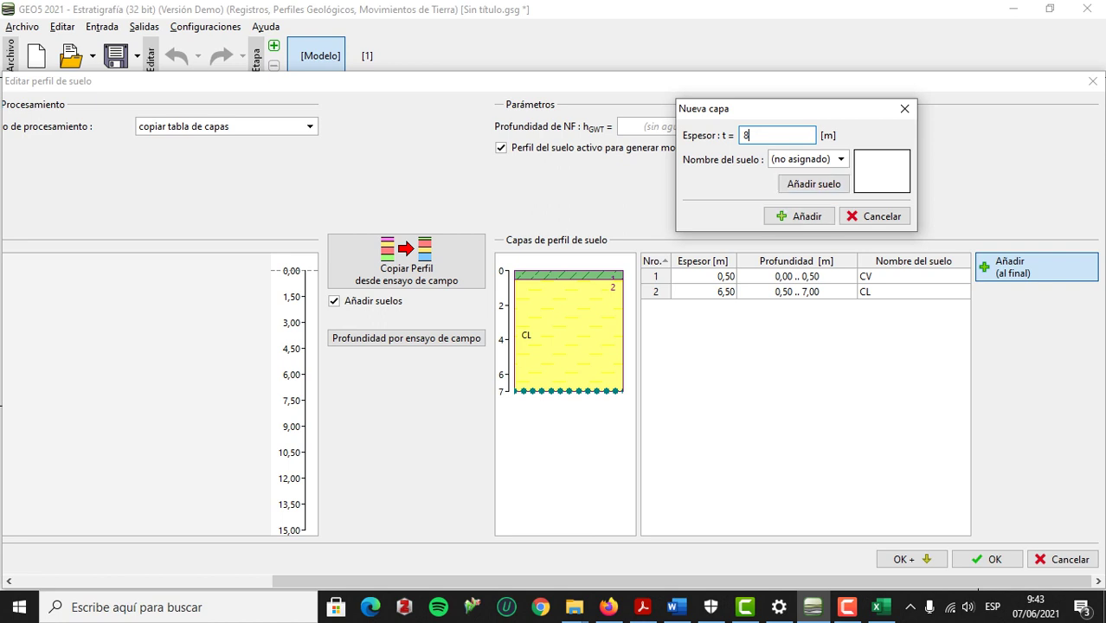
Add an 8 m SM layer beneath the 6,50 m CL layer.
left_click(807, 159)
left_click(802, 210)
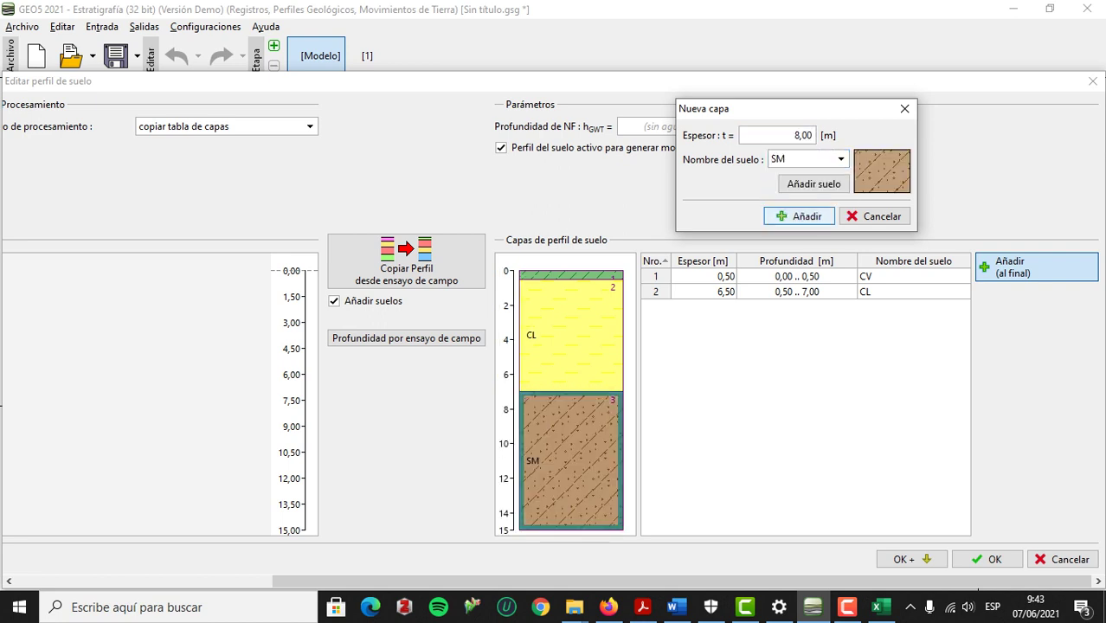
left_click(798, 216)
Add a closing 0 m SM layer beneath the 8 m SM layer, then accept the profile and advance to the following one.
type("0")
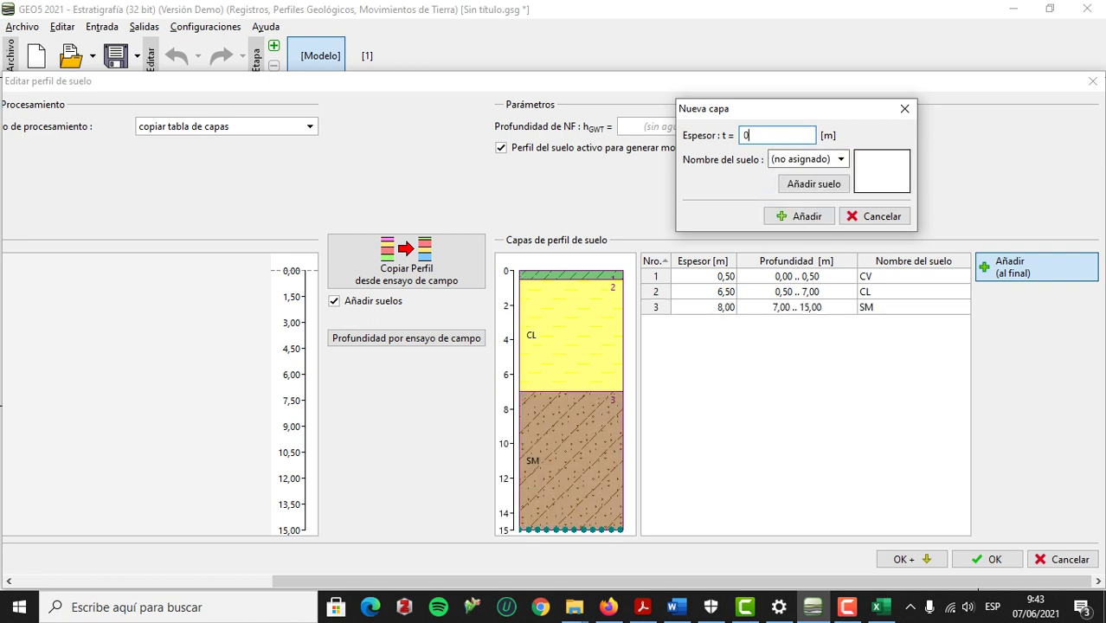
left_click(807, 159)
left_click(801, 211)
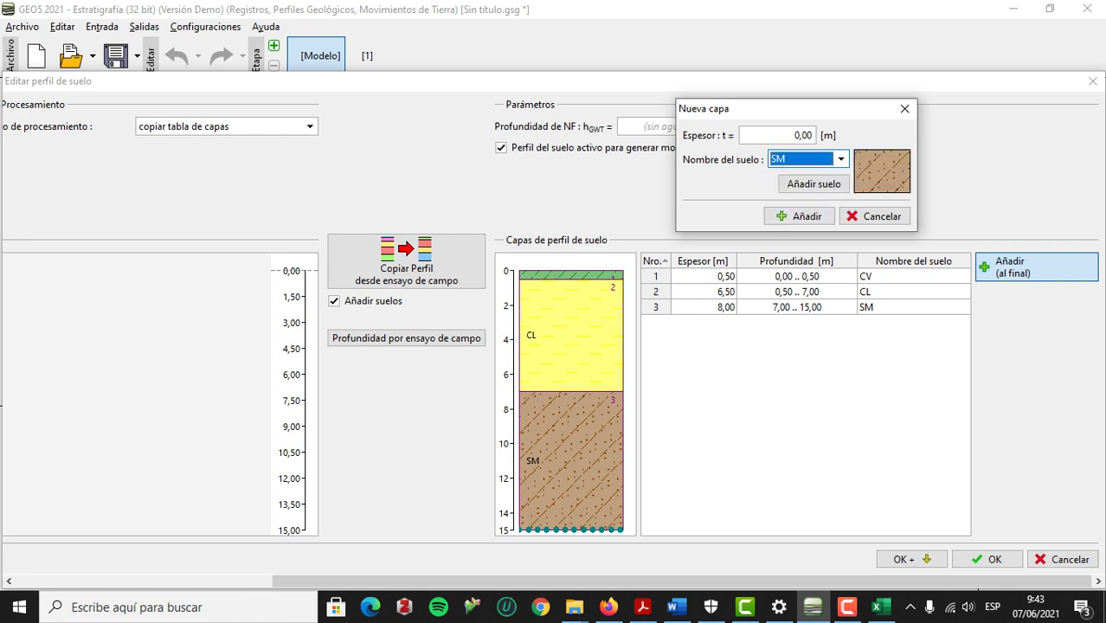
left_click(798, 216)
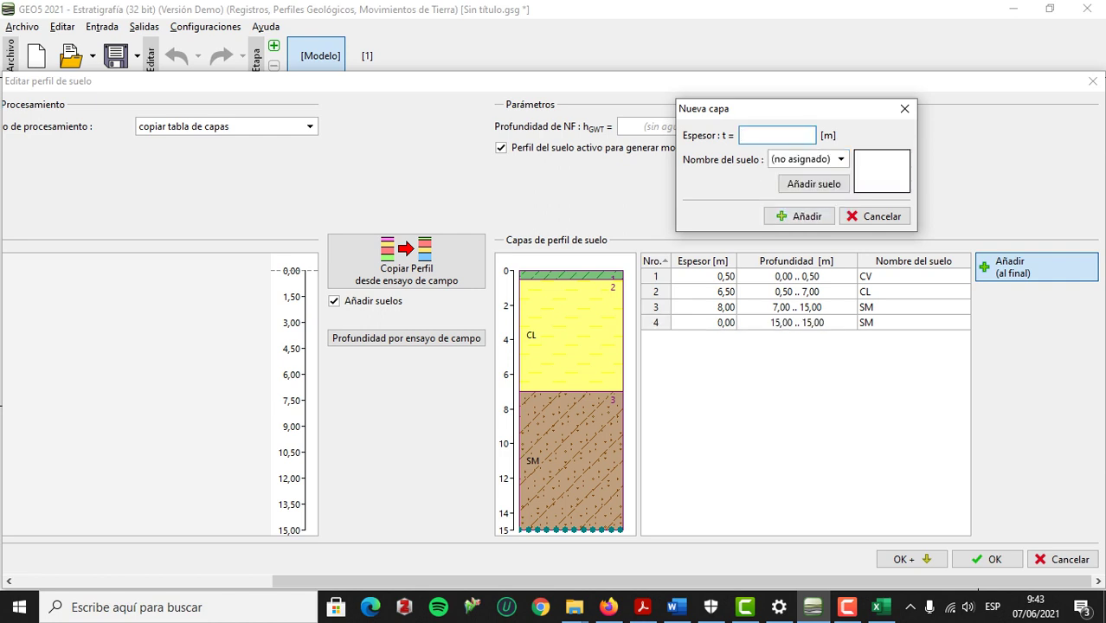
left_click(904, 109)
left_click(911, 559)
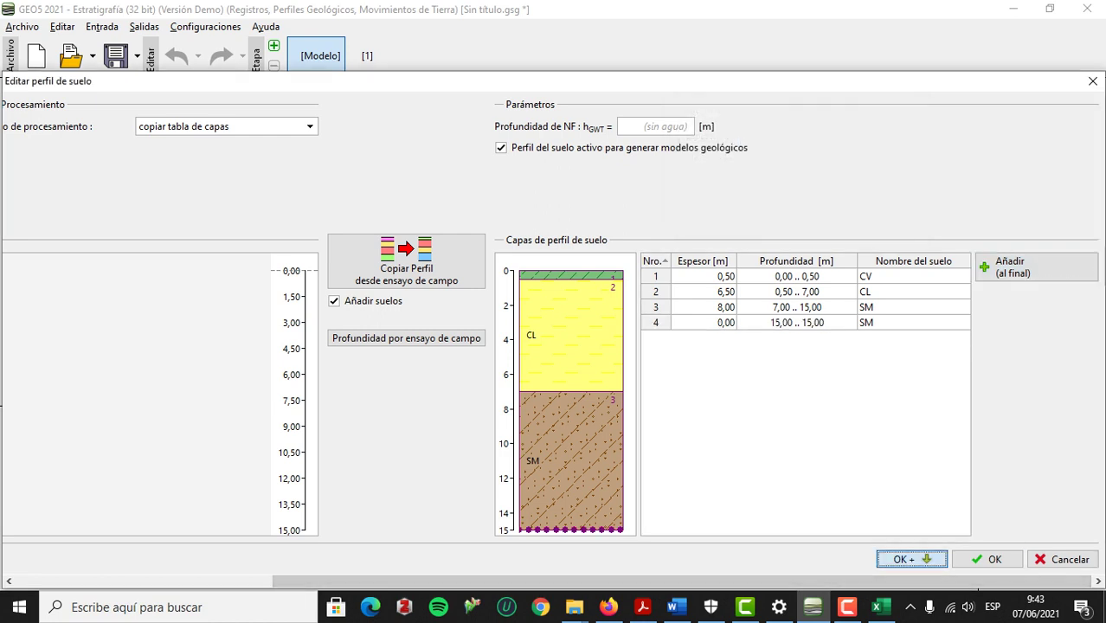
Add a 1 m CV layer as the first layer of the empty soil profile.
mouse_move(813, 581)
left_mouse_down()
mouse_move(555, 581)
mouse_move(813, 582)
left_mouse_up()
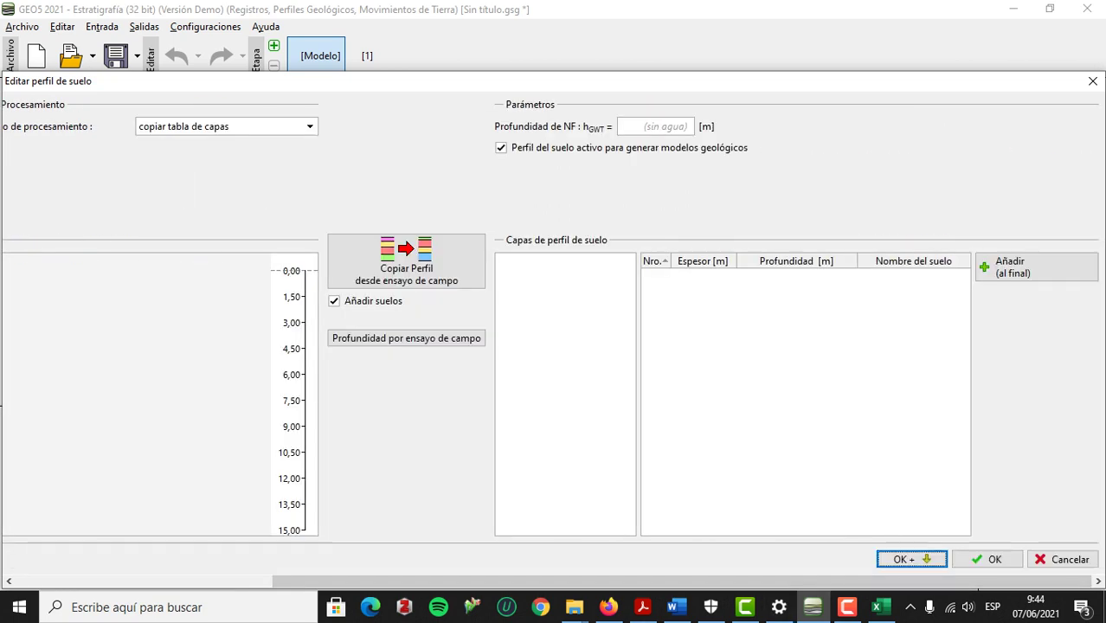
left_click(1021, 266)
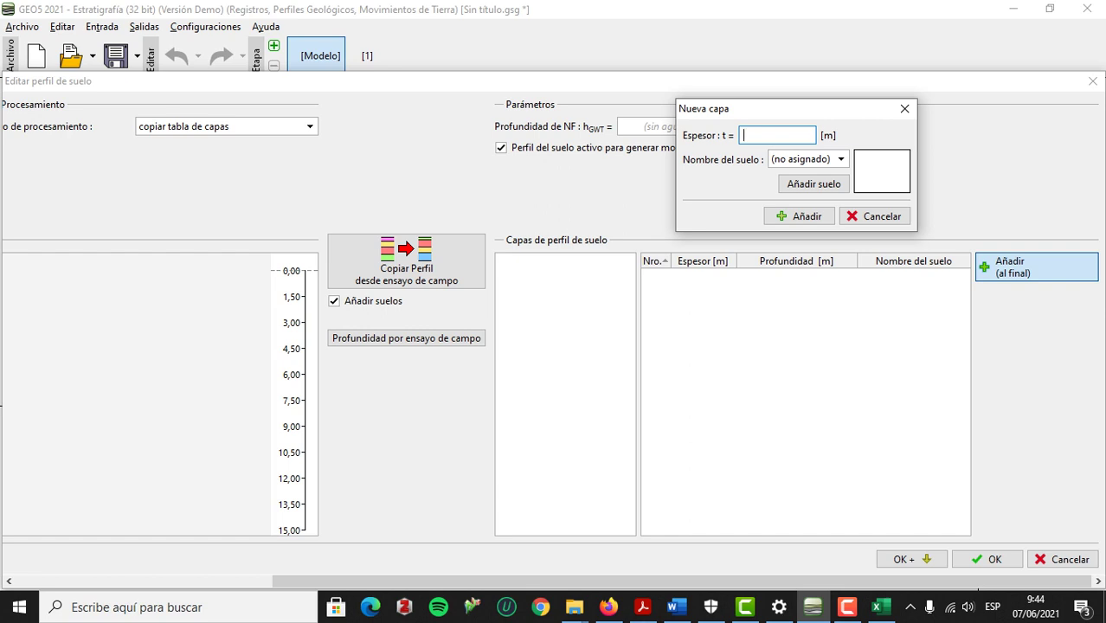
type("1")
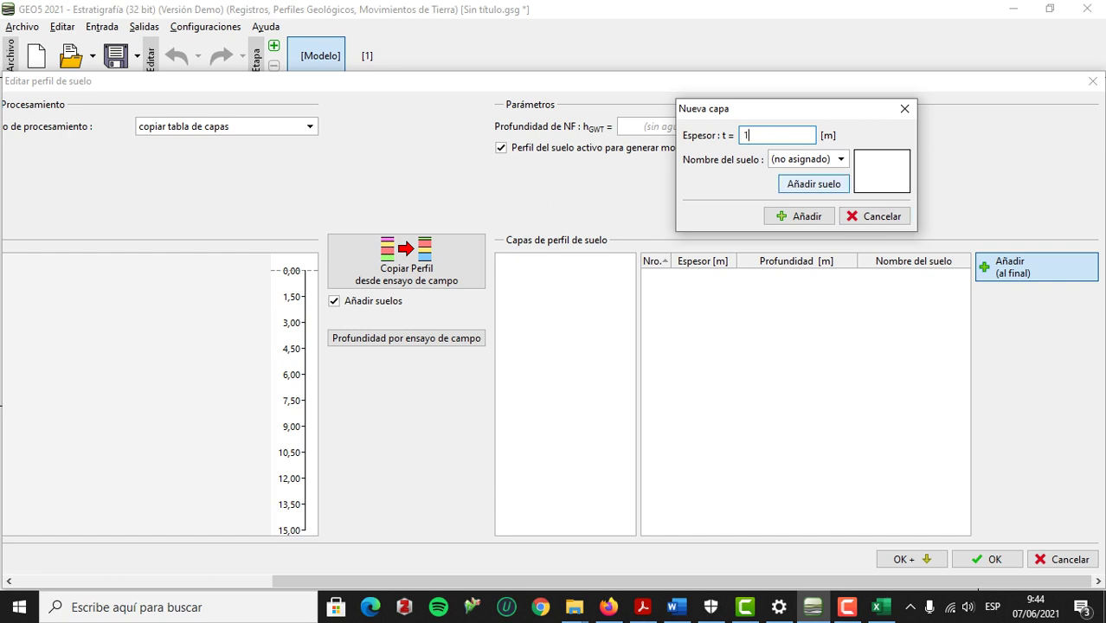
left_click(809, 158)
left_click(801, 194)
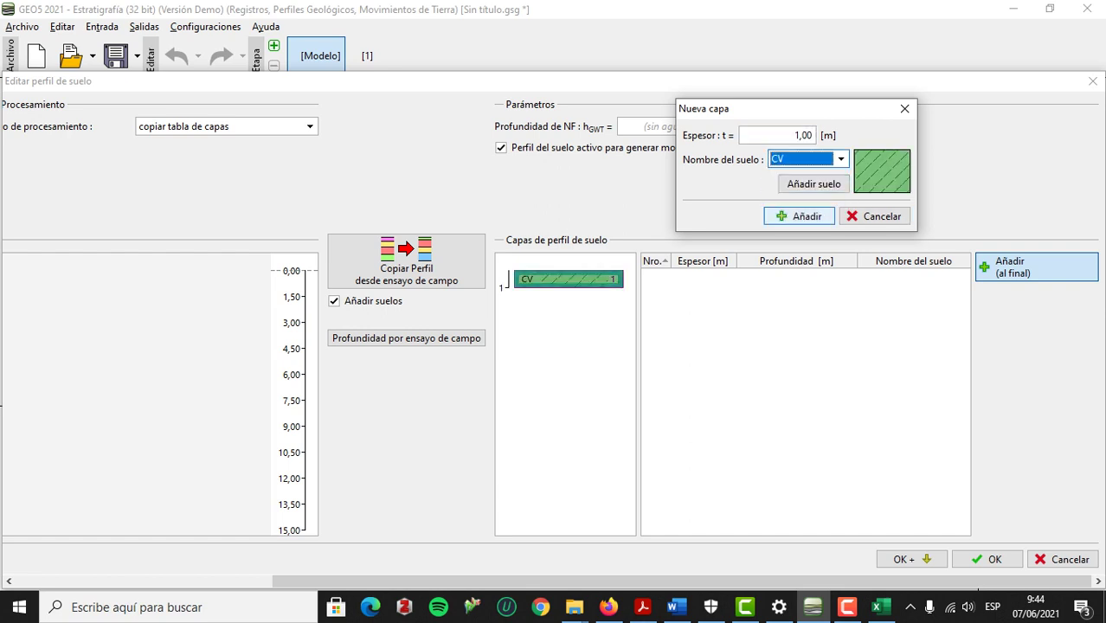
left_click(798, 215)
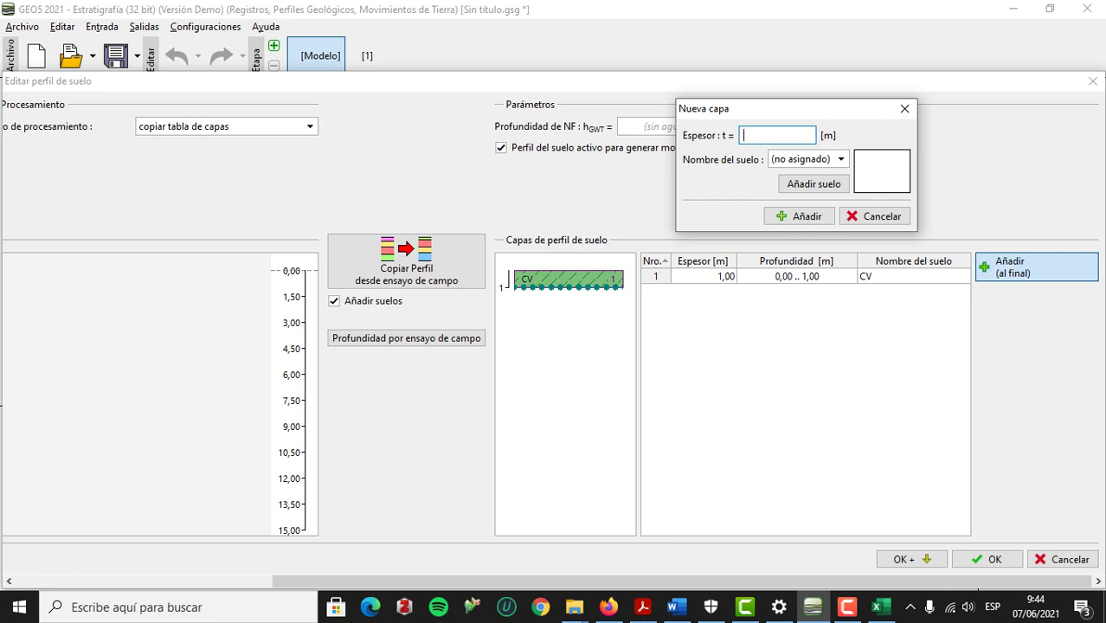
Add a 2 m CL layer beneath the 1 m CV layer.
type("2")
key("Tab")
left_click(809, 158)
left_click(801, 197)
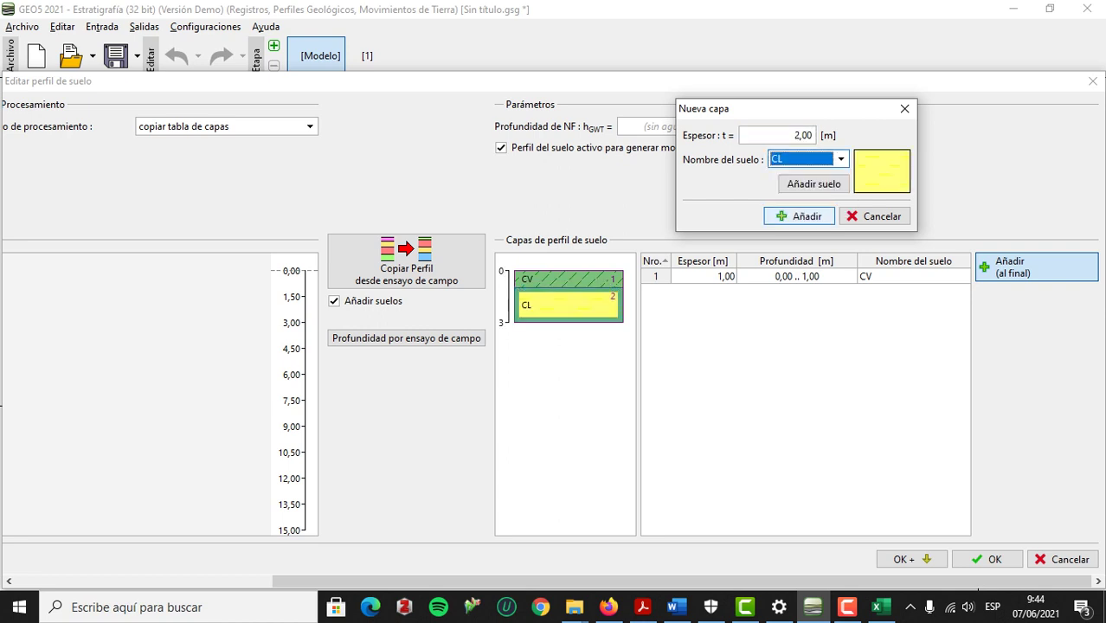
left_click(799, 216)
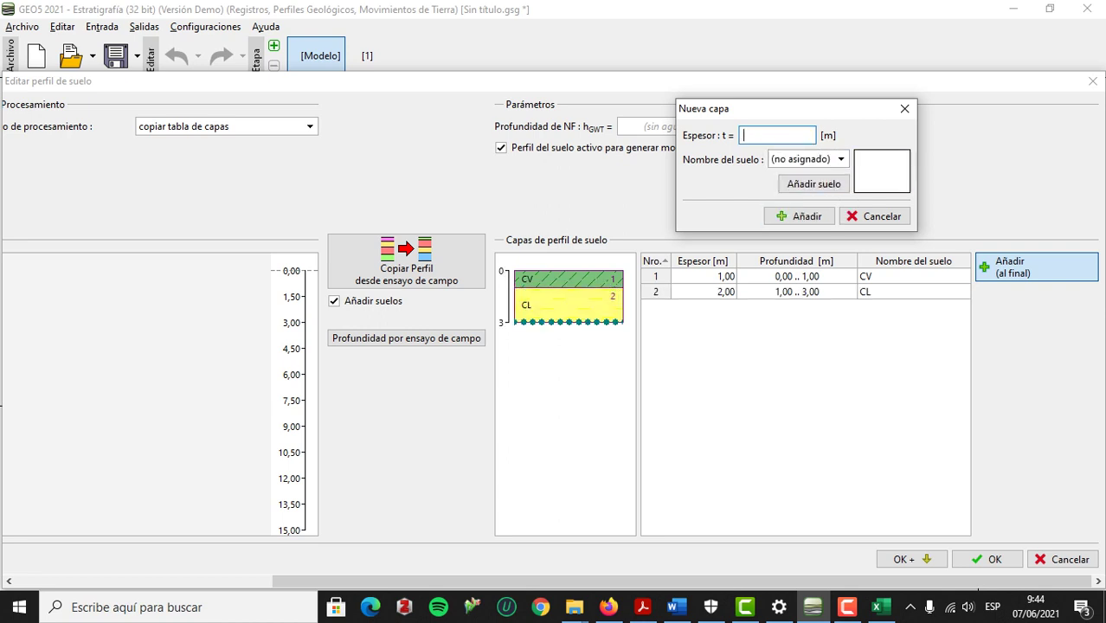
Add a 12 m SM layer beneath the 2 m CL layer.
type("12")
left_click(809, 158)
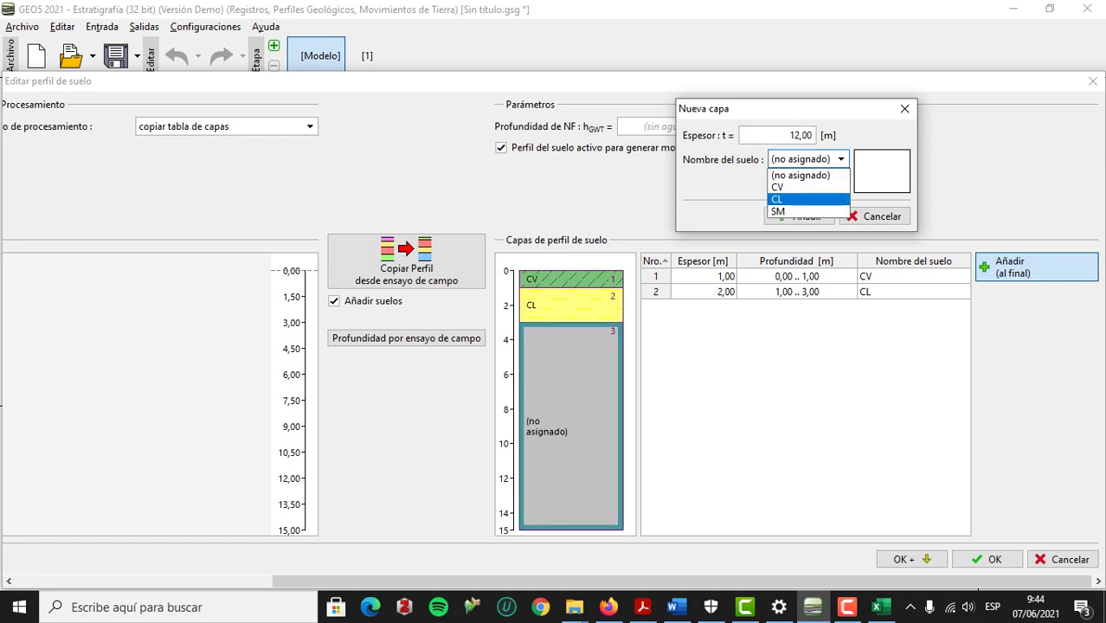
left_click(801, 208)
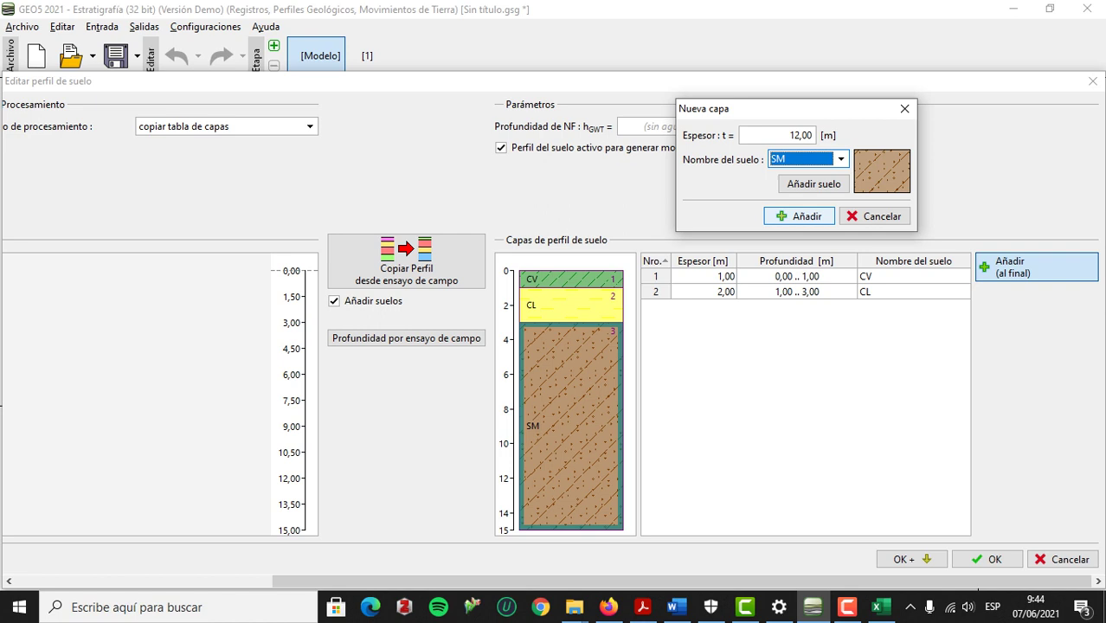
key("Return")
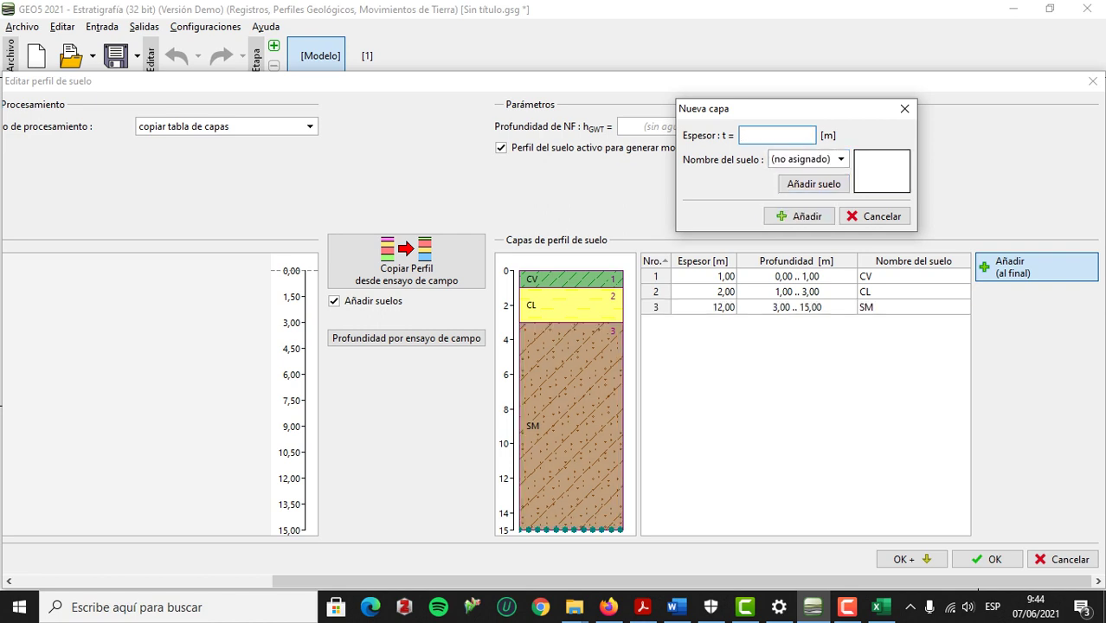
Add a closing 0 m SM layer beneath the 12 m SM layer, then accept the profile and advance to the following one.
left_click(809, 159)
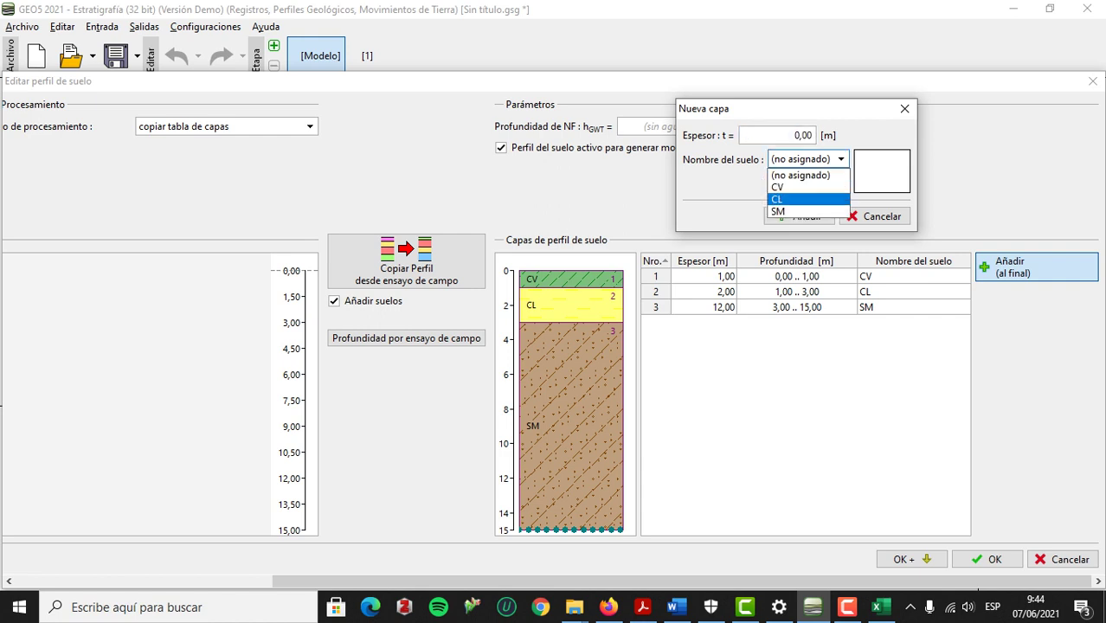
left_click(800, 212)
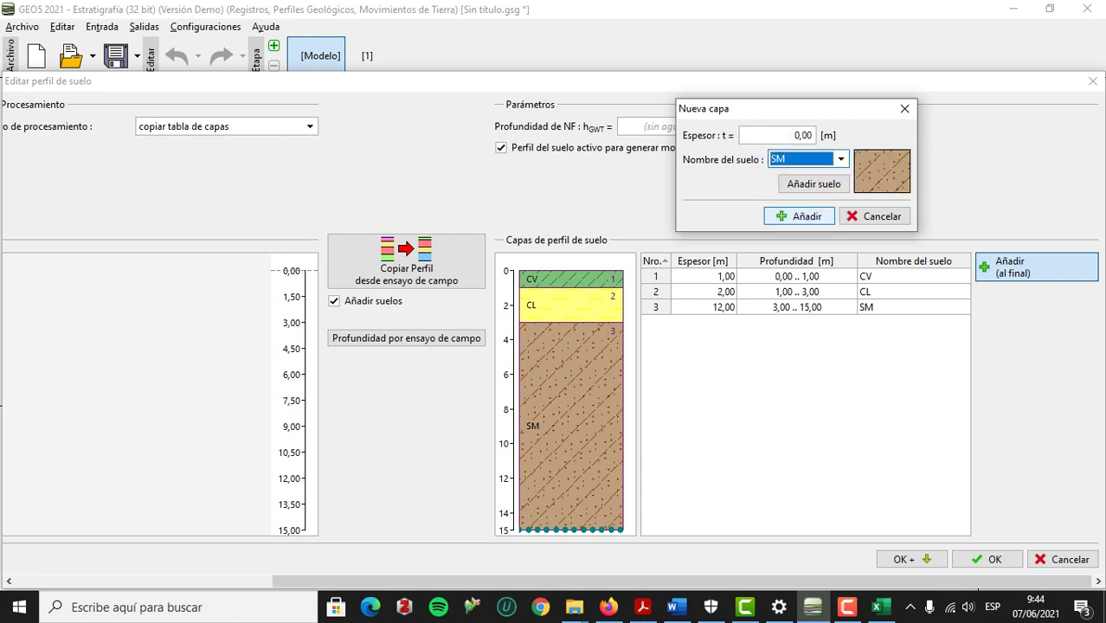
key("Return")
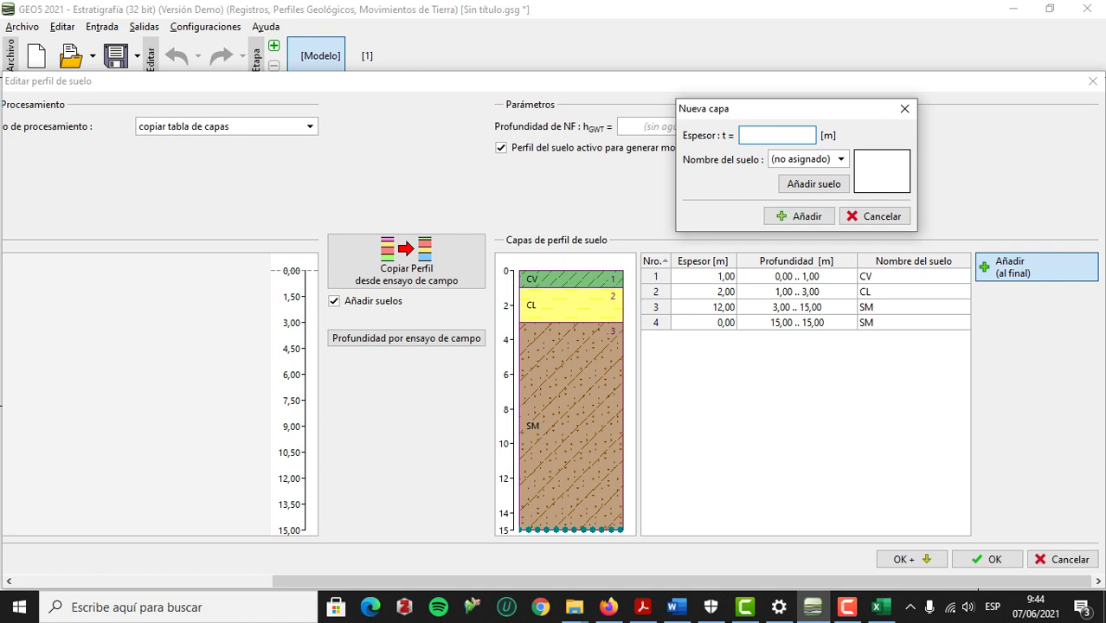
left_click(904, 109)
left_click(912, 558)
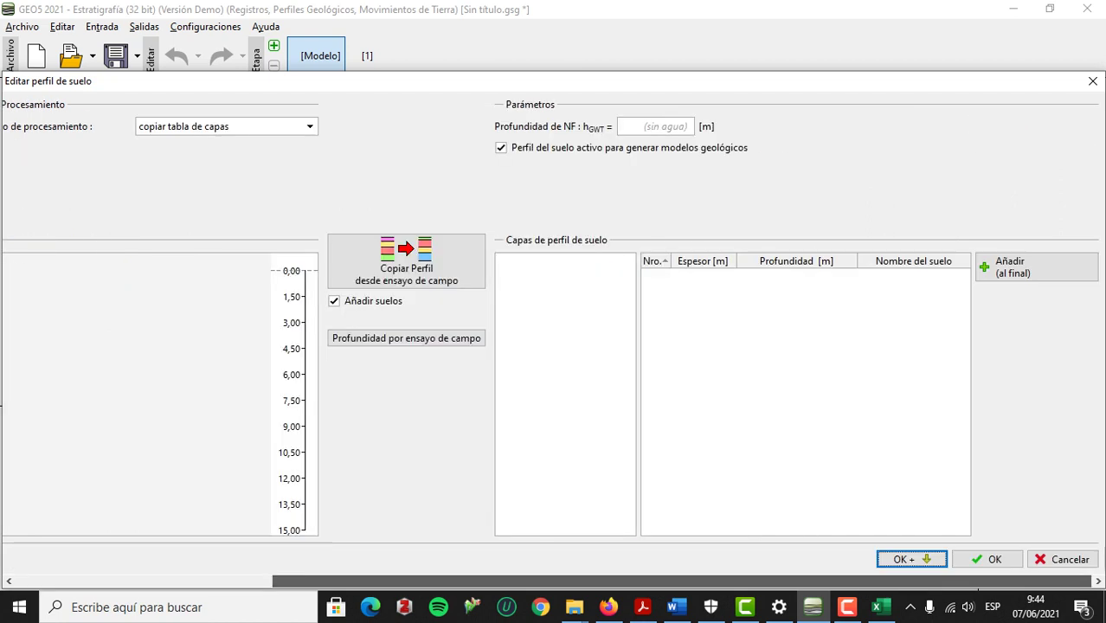
Add a 1,50 m CV layer as the top layer of the new empty profile.
left_click(1035, 266)
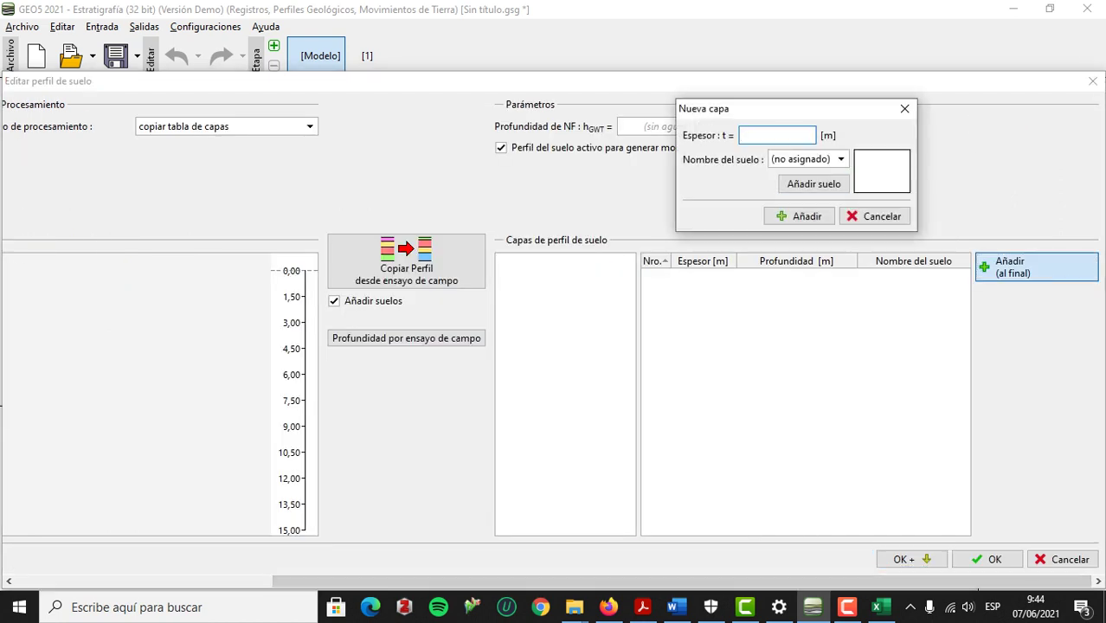
left_click(823, 159)
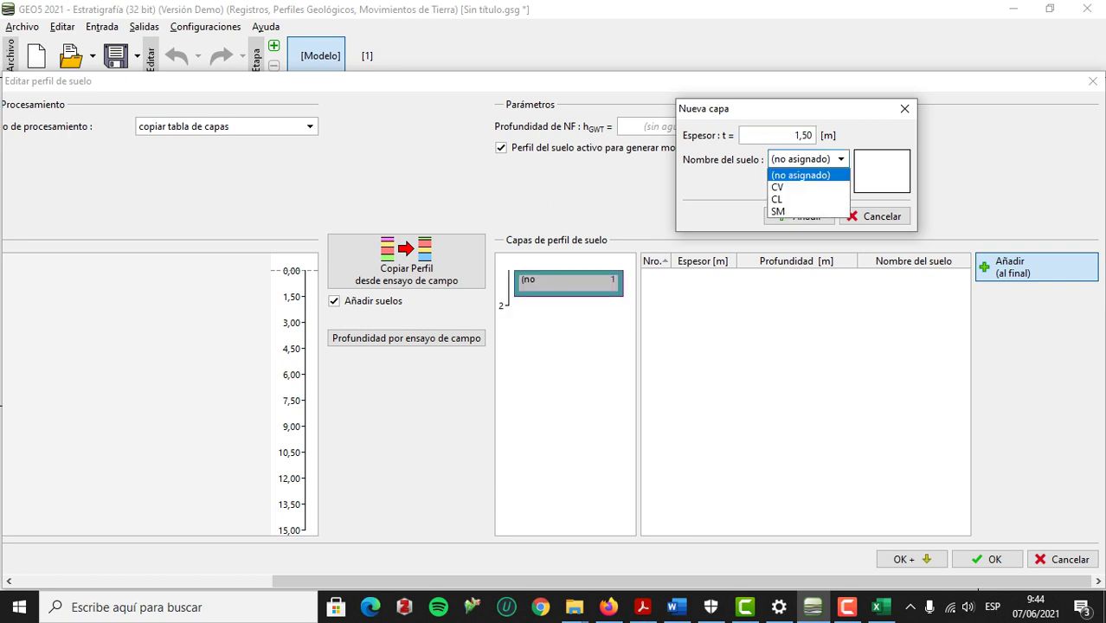
left_click(807, 187)
left_click(798, 215)
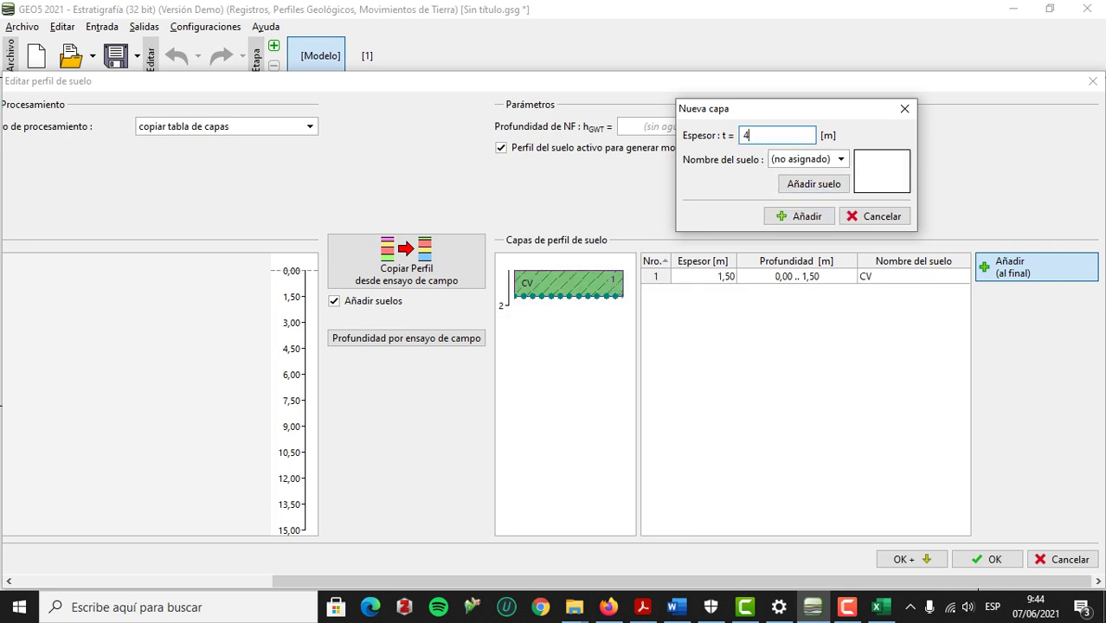
Add a 4,50 m CL layer beneath the 1,50 m CV layer.
type("4,5")
left_click(813, 184)
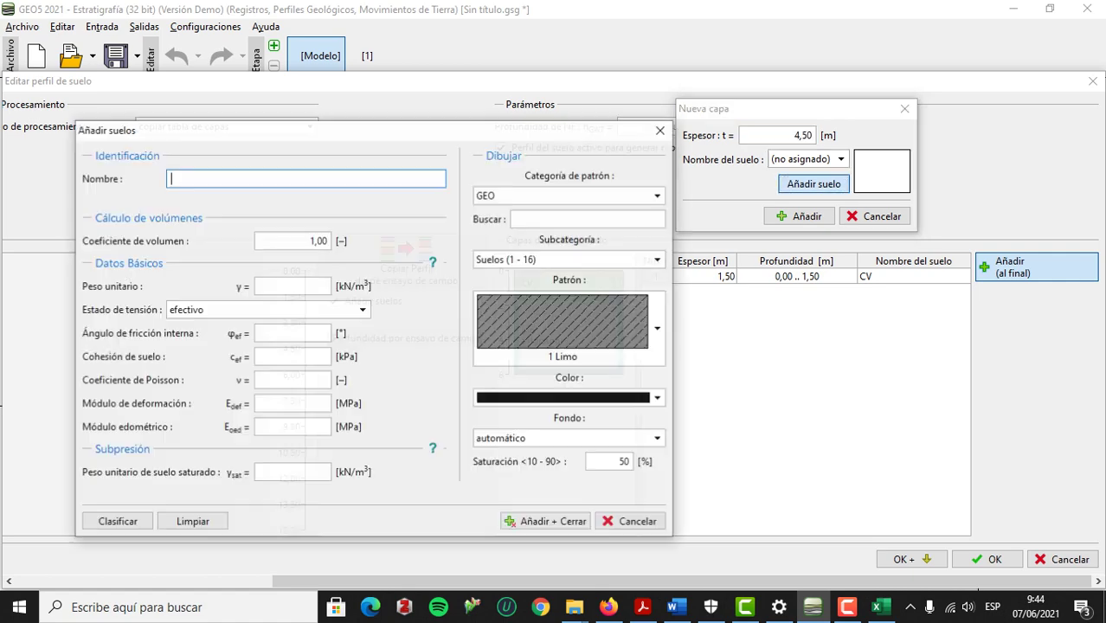
left_click(661, 130)
left_click(824, 159)
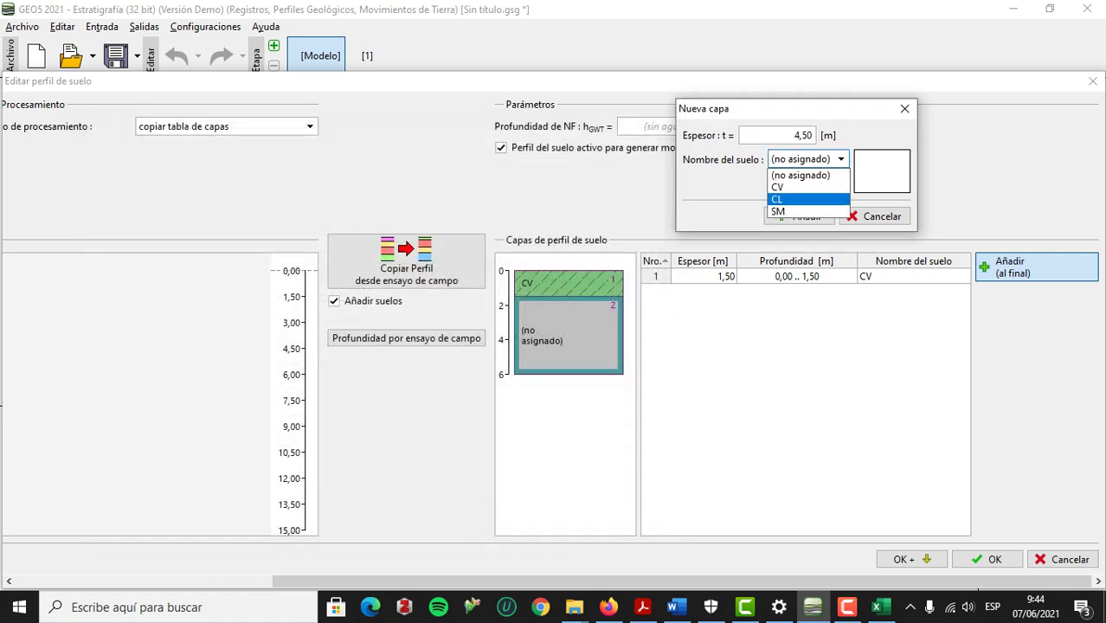
left_click(805, 199)
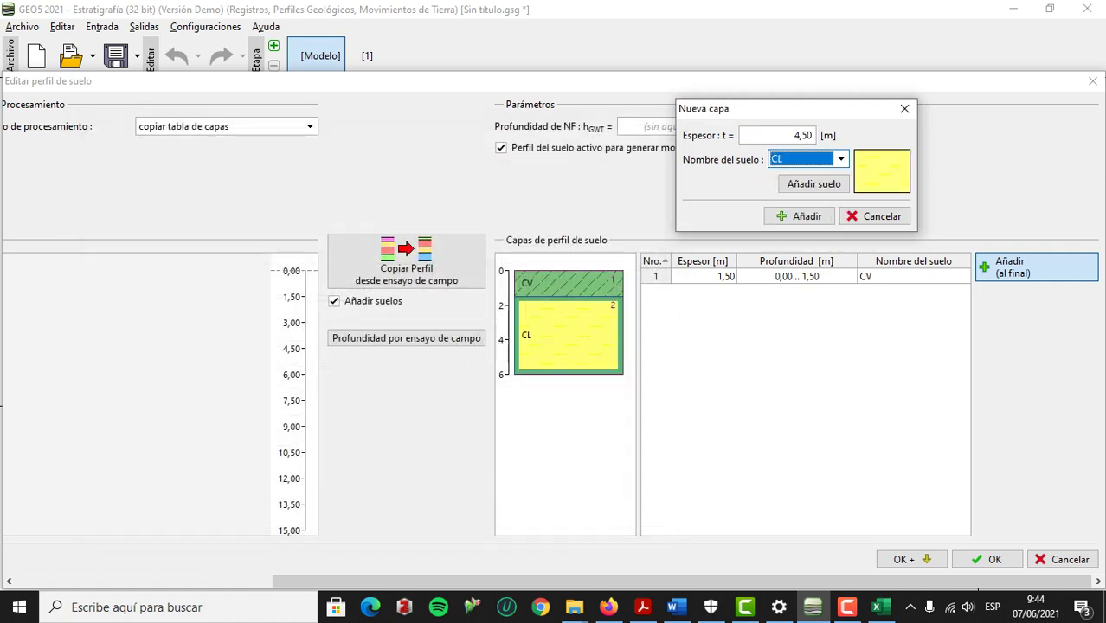
left_click(799, 216)
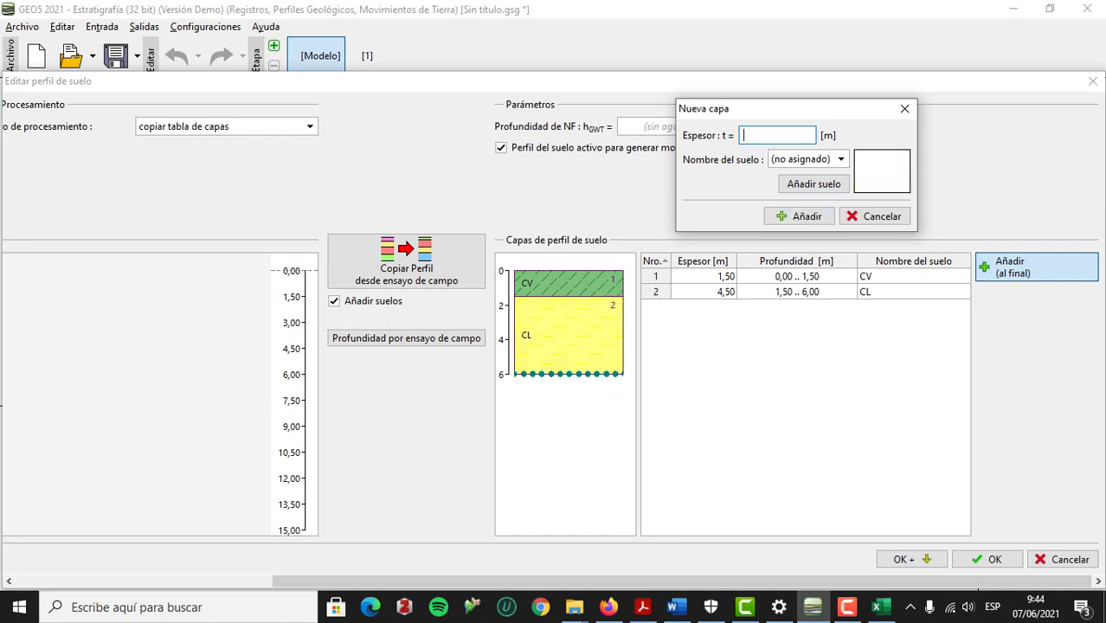
Add a 9 m SM layer beneath the 4,50 m CL layer.
type("9")
left_click(807, 159)
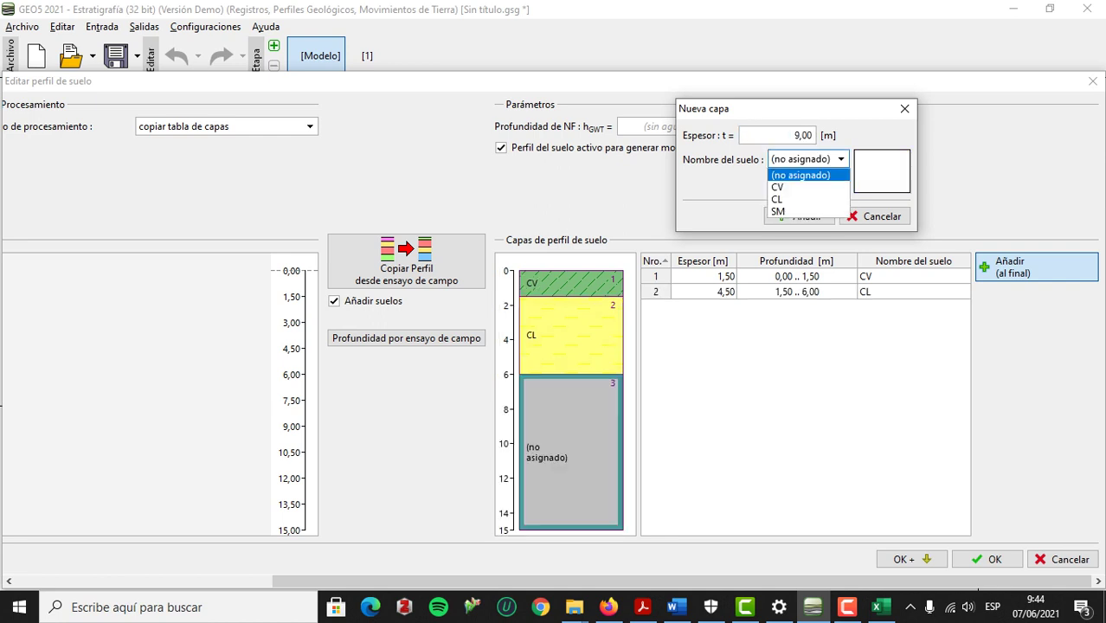
left_click(800, 209)
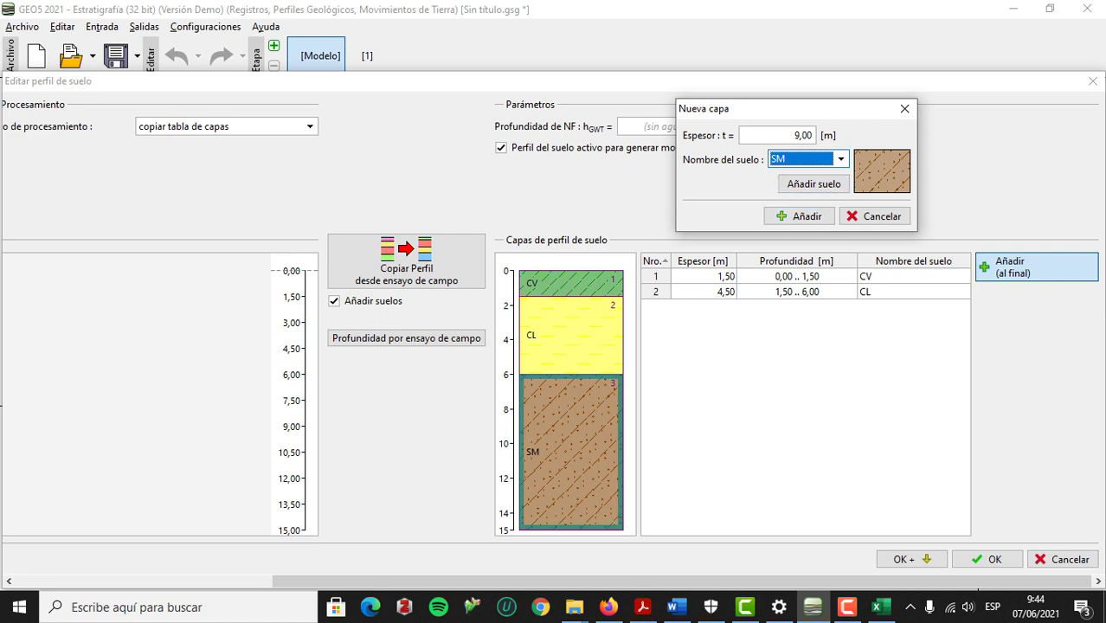
left_click(799, 215)
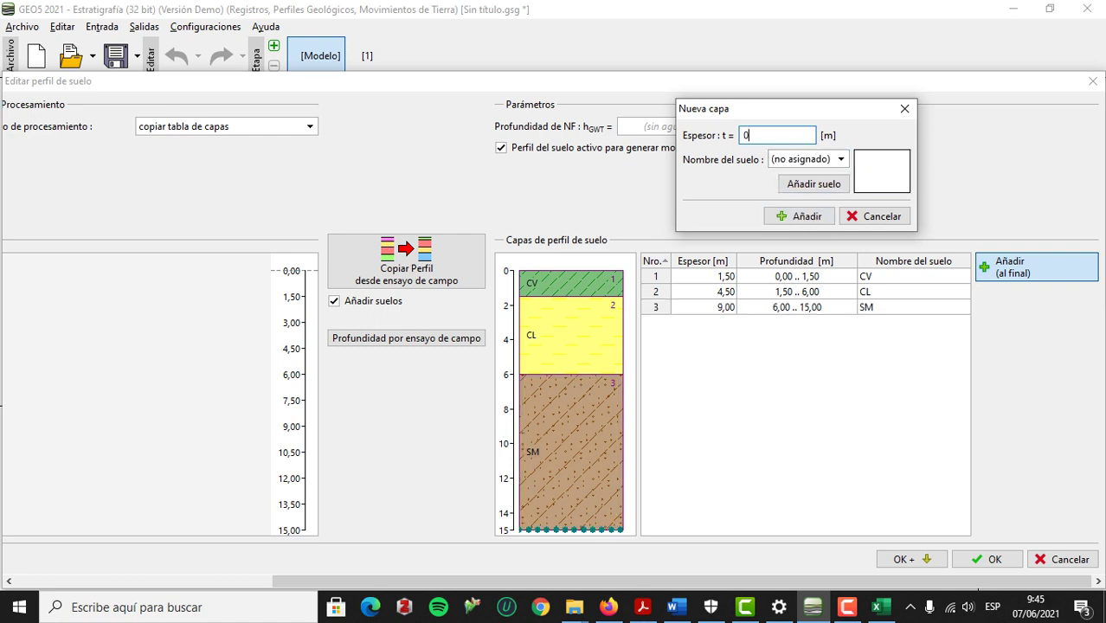
Add a closing 0 m SM layer beneath the 9 m SM layer, then accept the profile and advance to the last one.
left_click(807, 159)
left_click(800, 212)
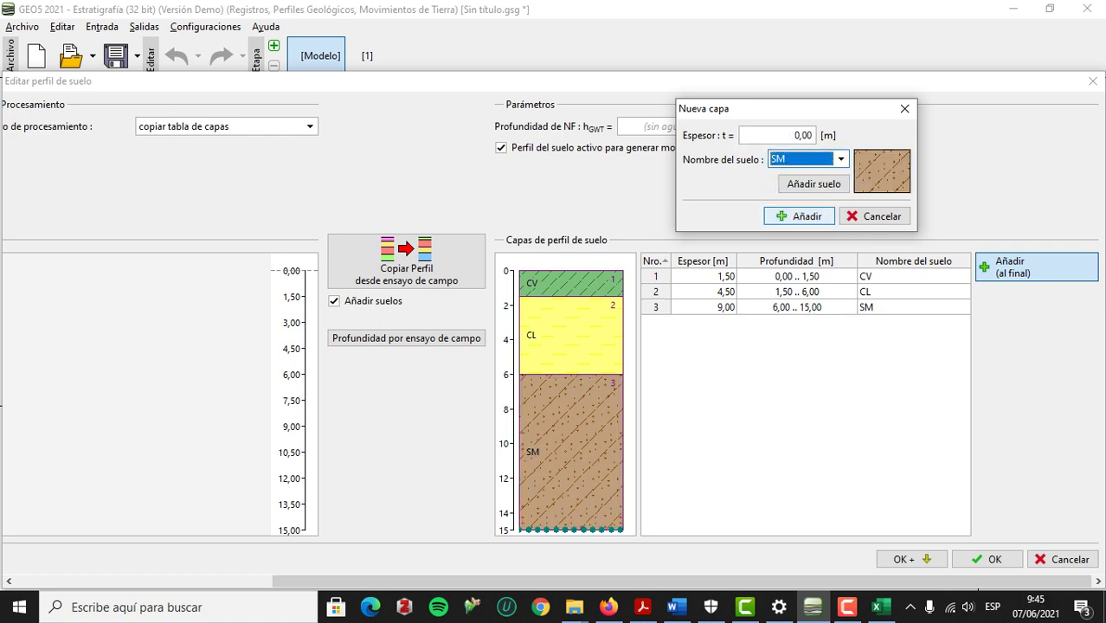
left_click(799, 215)
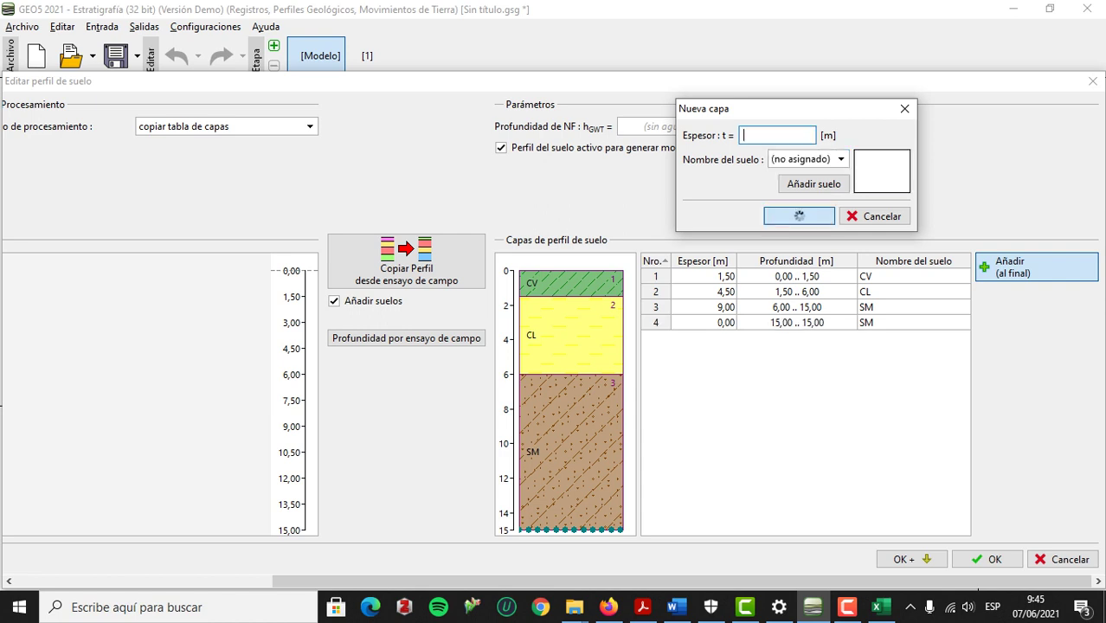
left_click(904, 108)
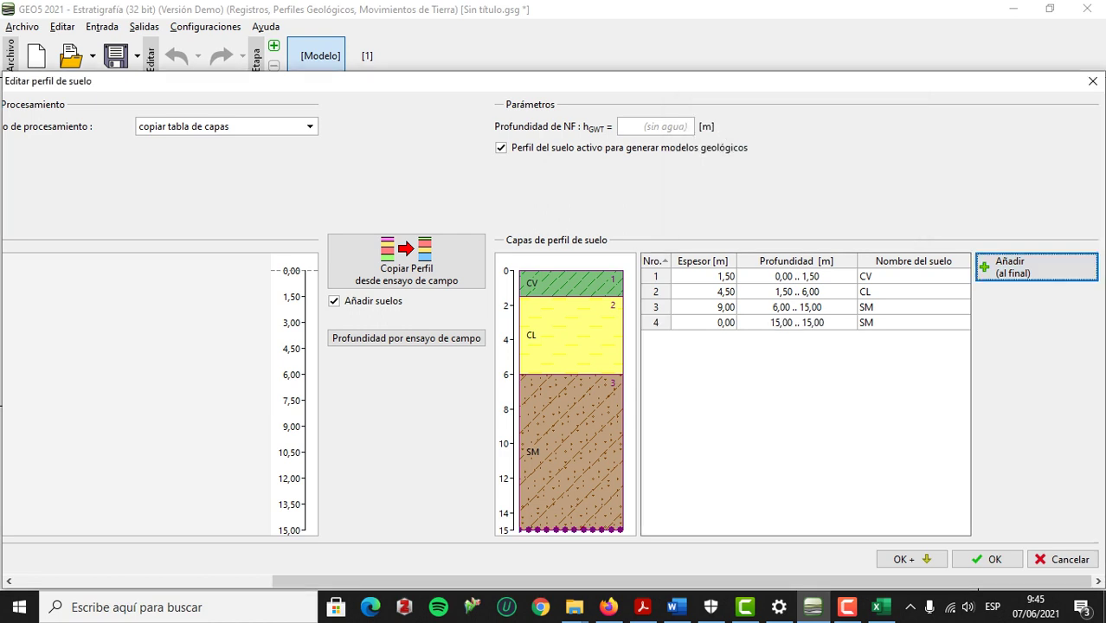
left_click(911, 560)
mouse_move(908, 581)
left_mouse_down()
mouse_move(650, 581)
mouse_move(908, 581)
left_mouse_up()
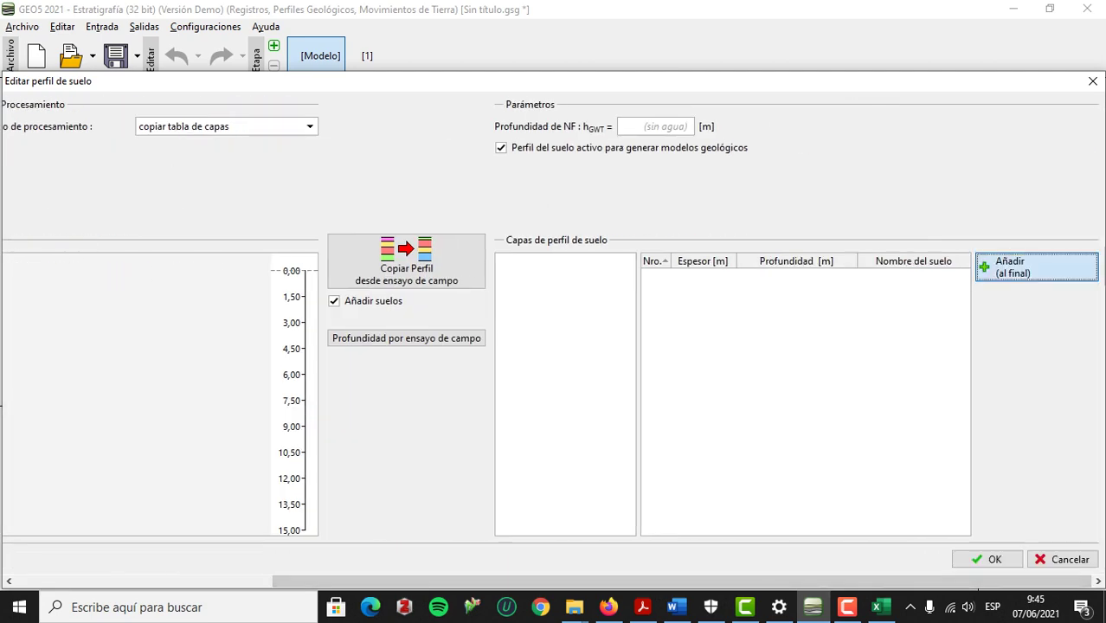
Add a 1,50 m CV layer as the first layer of the last soil profile.
left_click(1036, 266)
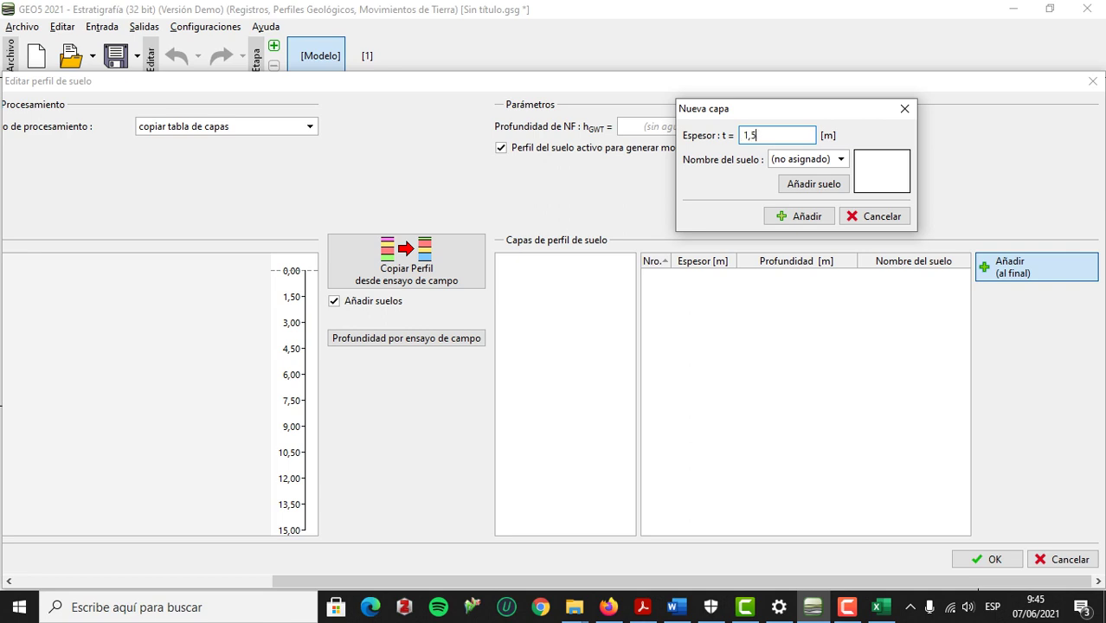
left_click(822, 160)
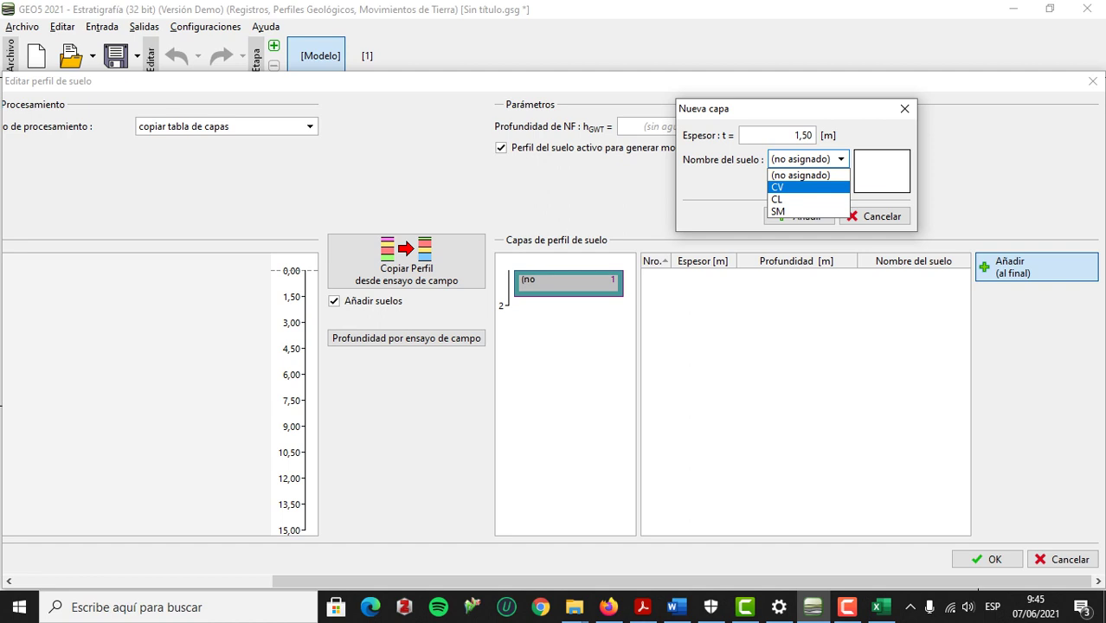
key("Return")
key("Return")
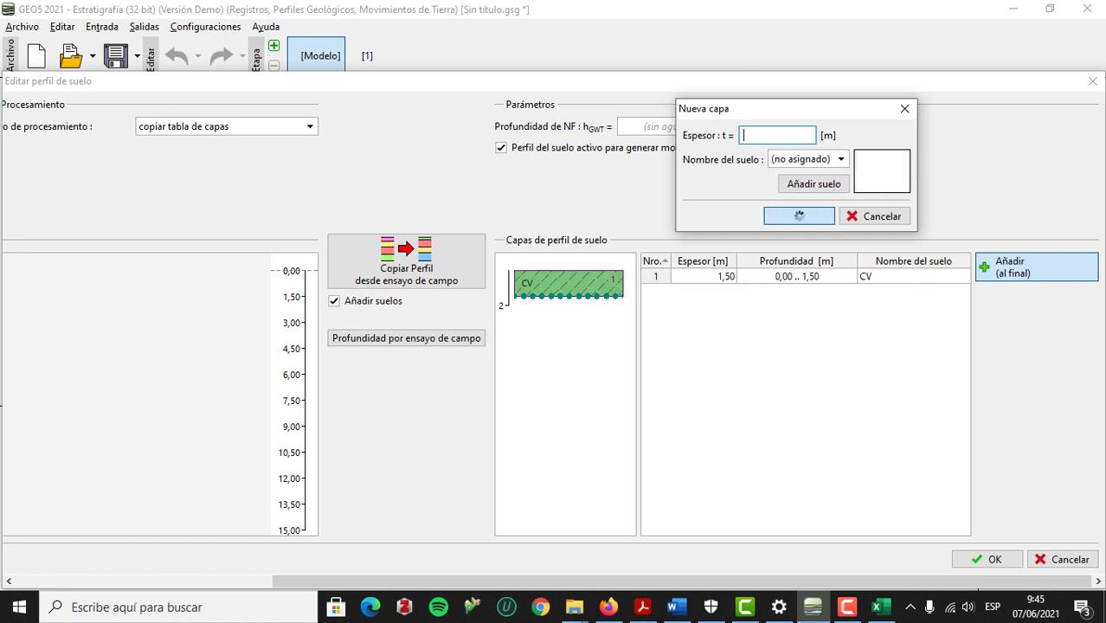
Add a 13,50 m SM layer directly beneath the 1,50 m CV layer.
key("Tab")
key("alt+Down")
key("Down")
key("Down")
key("Down")
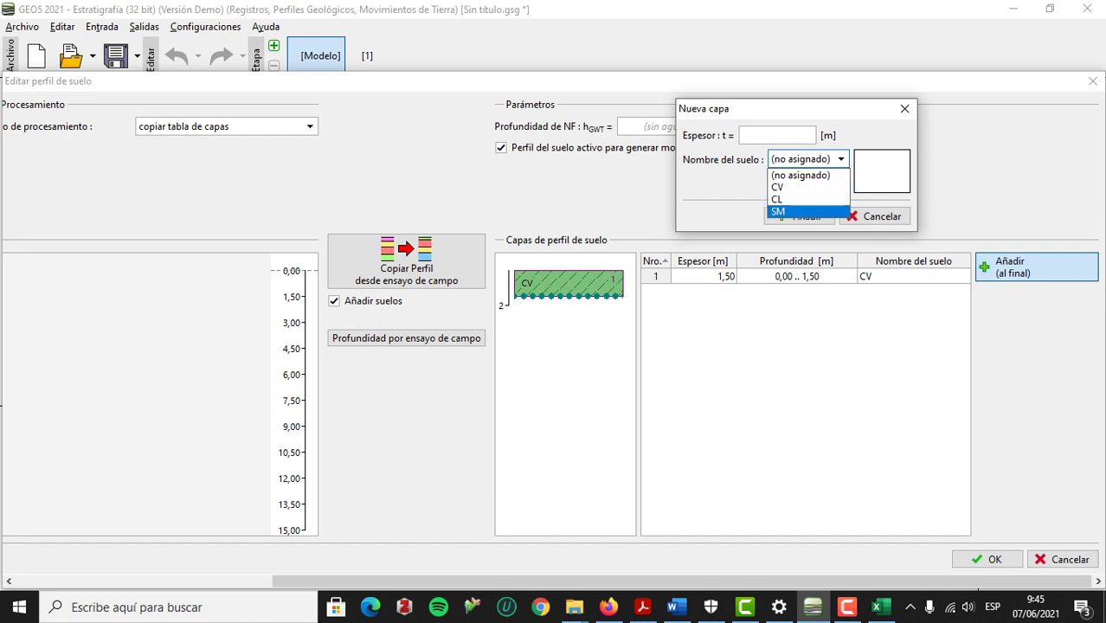
key("Return")
key("shift+Tab")
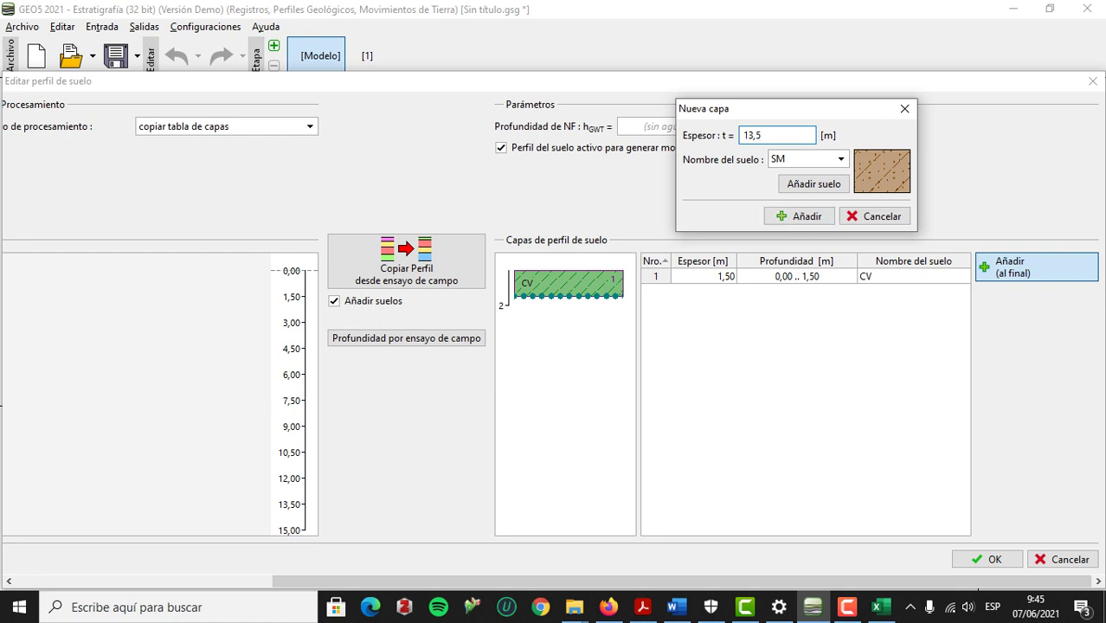
mouse_move(803, 118)
left_mouse_down()
mouse_move(738, 126)
mouse_move(804, 127)
left_mouse_up()
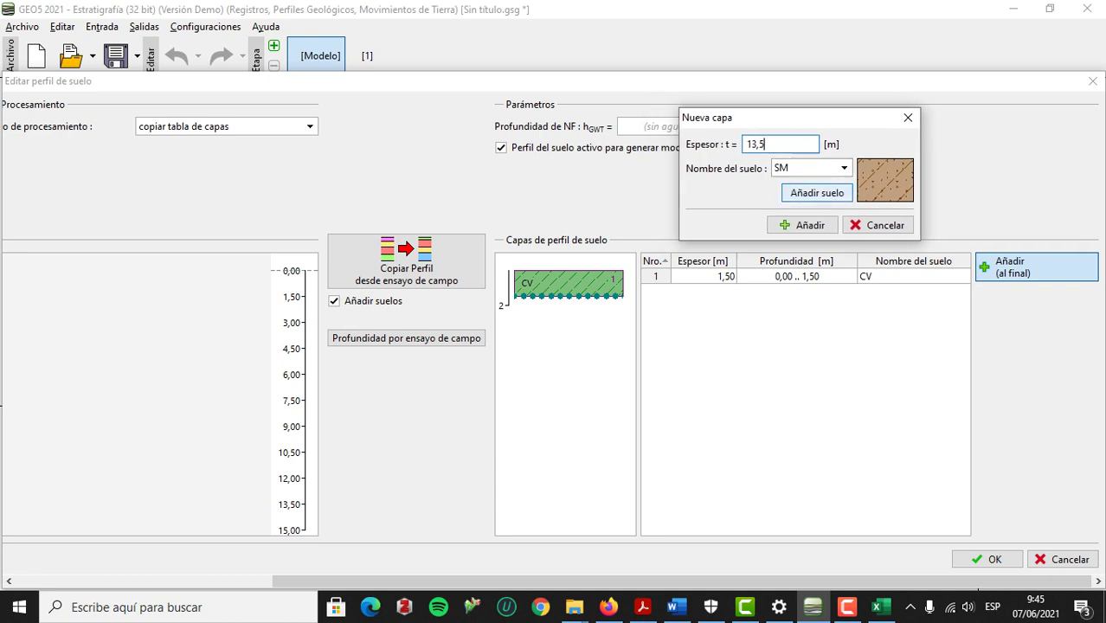
key("Return")
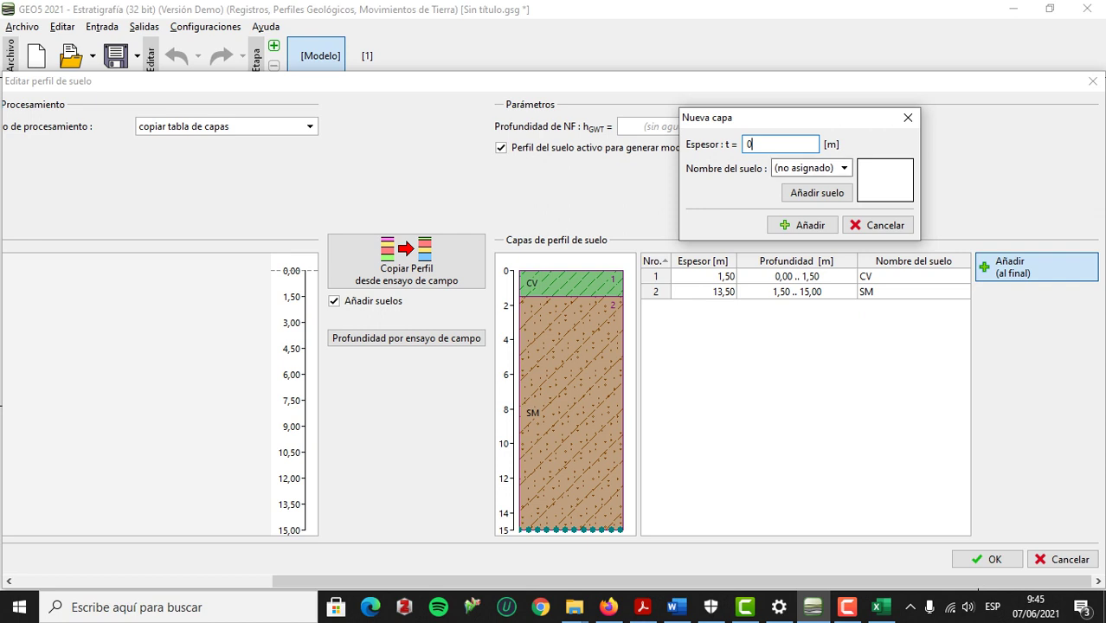
Add a closing 0 m SM layer beneath the 13,50 m SM layer, then accept the last soil profile.
left_click(822, 169)
left_click(811, 209)
left_click(822, 168)
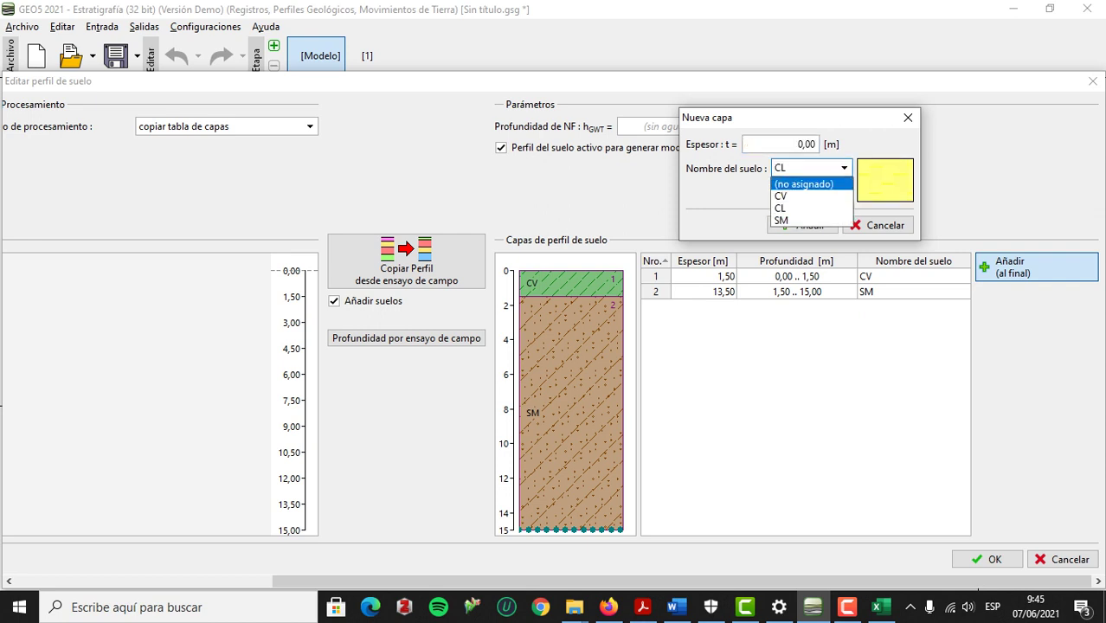
left_click(796, 206)
left_click(822, 168)
left_click(794, 213)
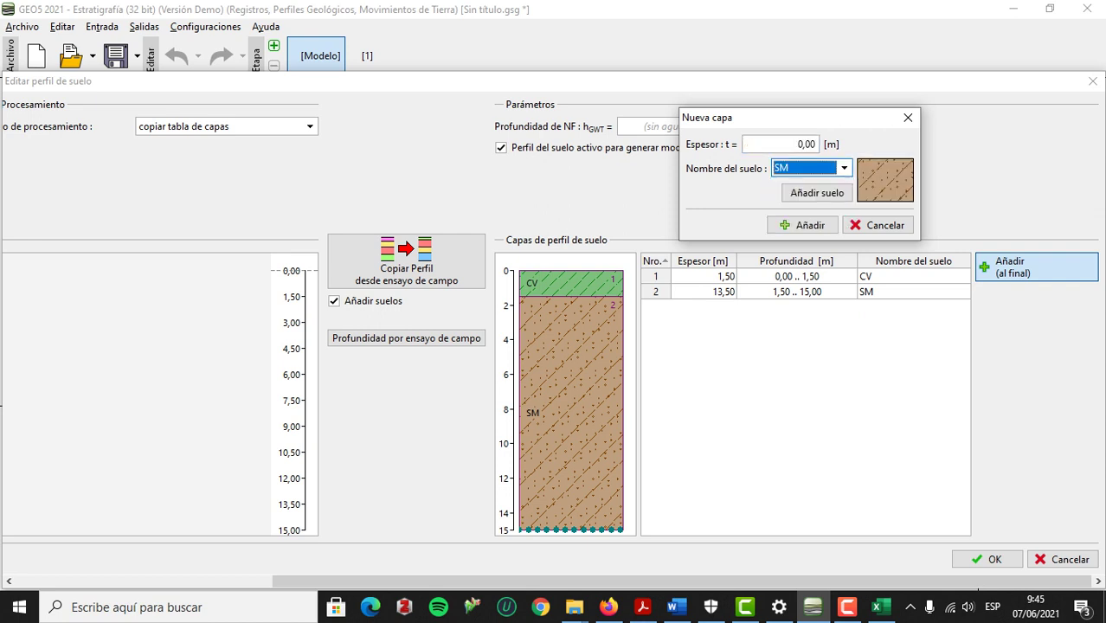
left_click(802, 225)
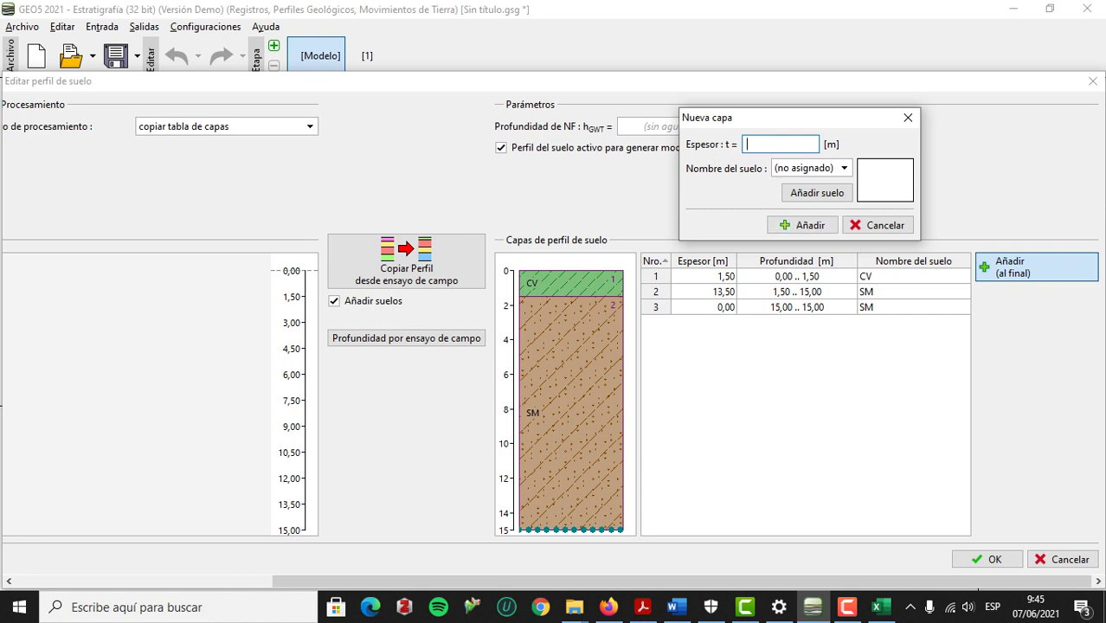
left_click(907, 118)
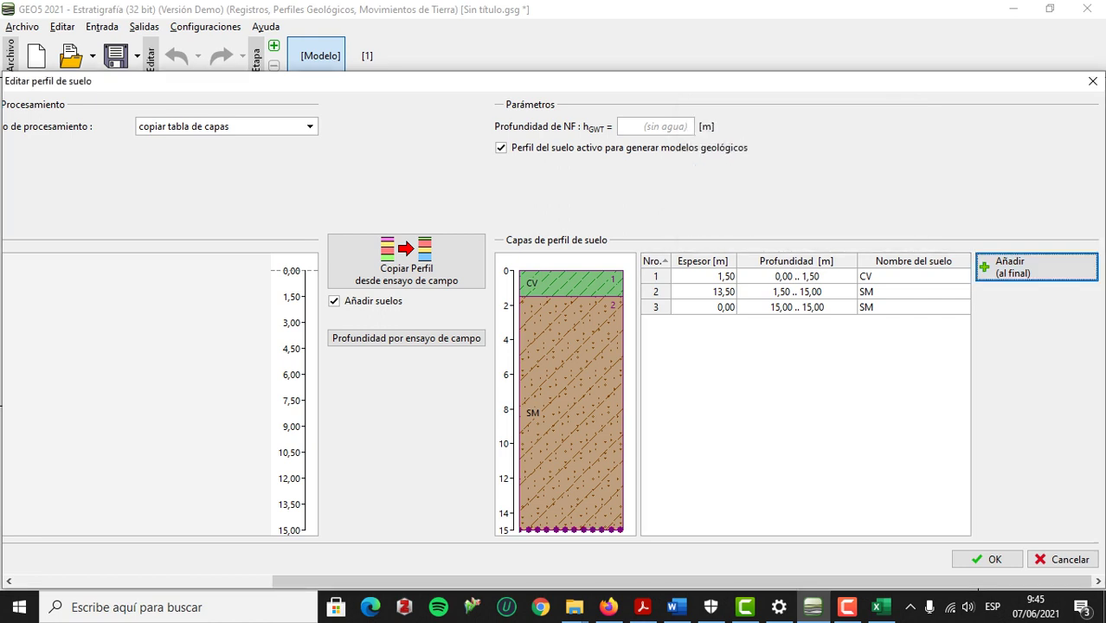
mouse_move(726, 581)
left_mouse_down()
mouse_move(470, 581)
mouse_move(728, 582)
left_mouse_up()
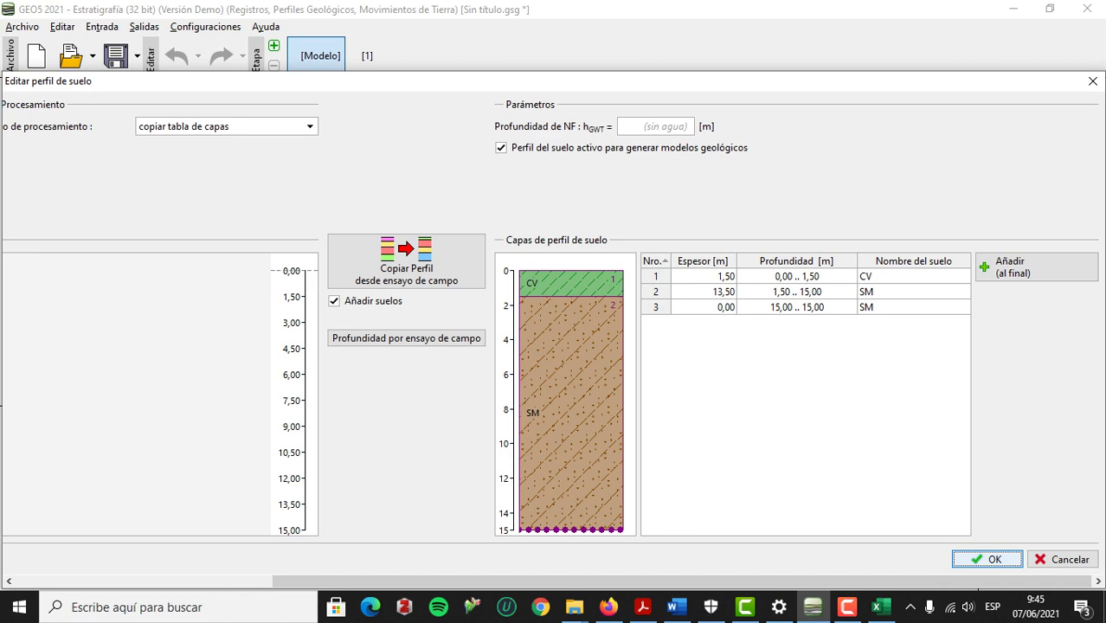
left_click(986, 559)
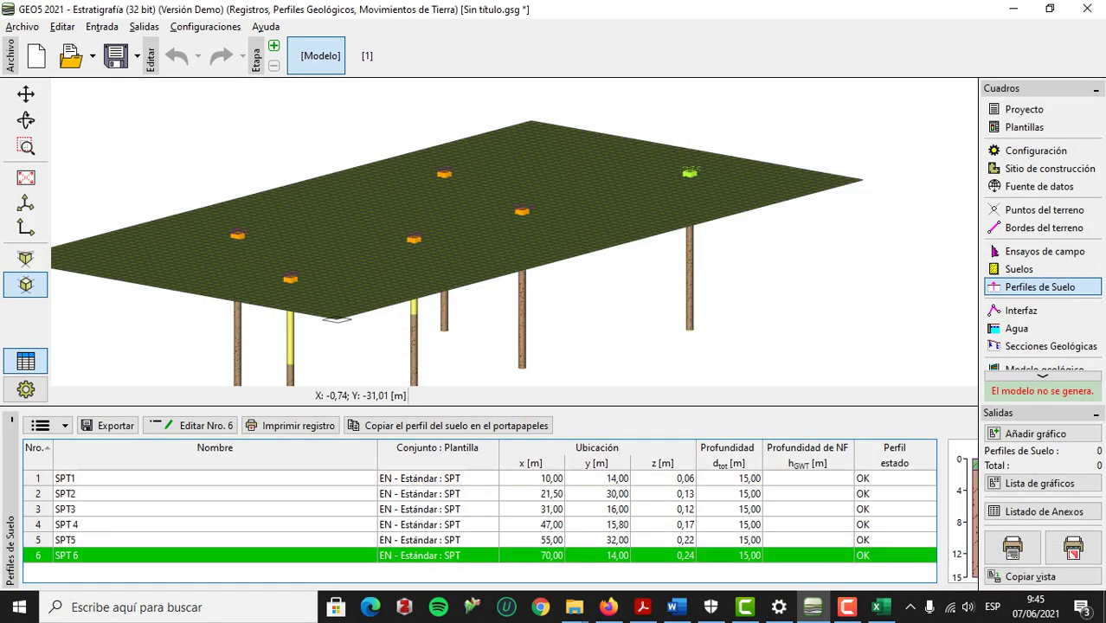
Review the layers of the SPT5 soil profile and examine all the profiles beneath the terrain in the 3D view.
double_click(745, 540)
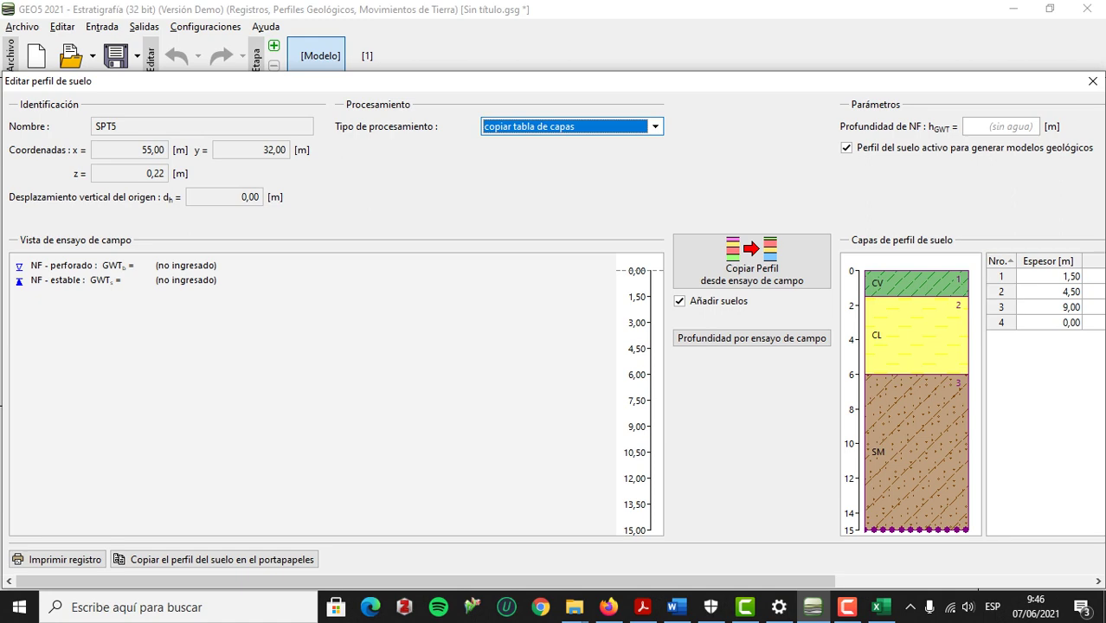
left_click(1092, 81)
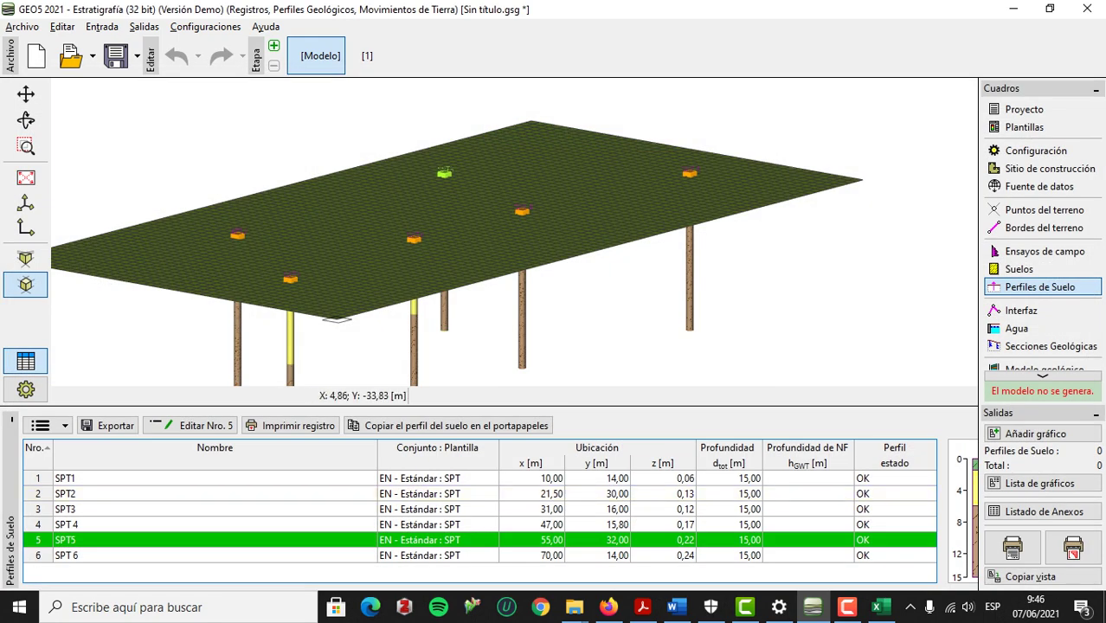
middle_click_drag(577, 344, 703, 298)
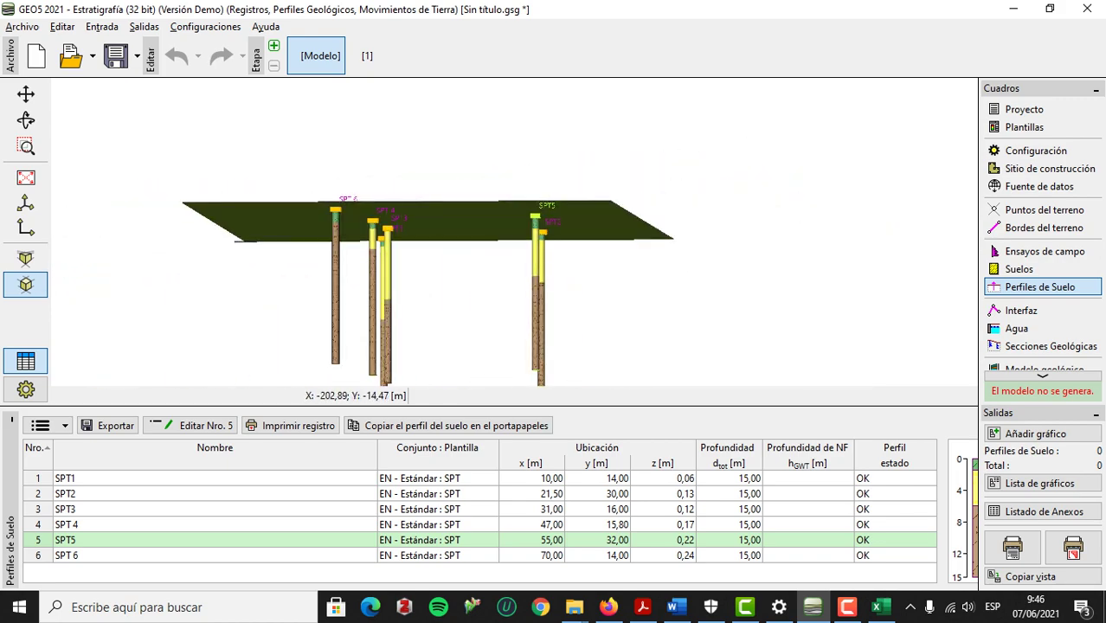
middle_click_drag(318, 376, 588, 372)
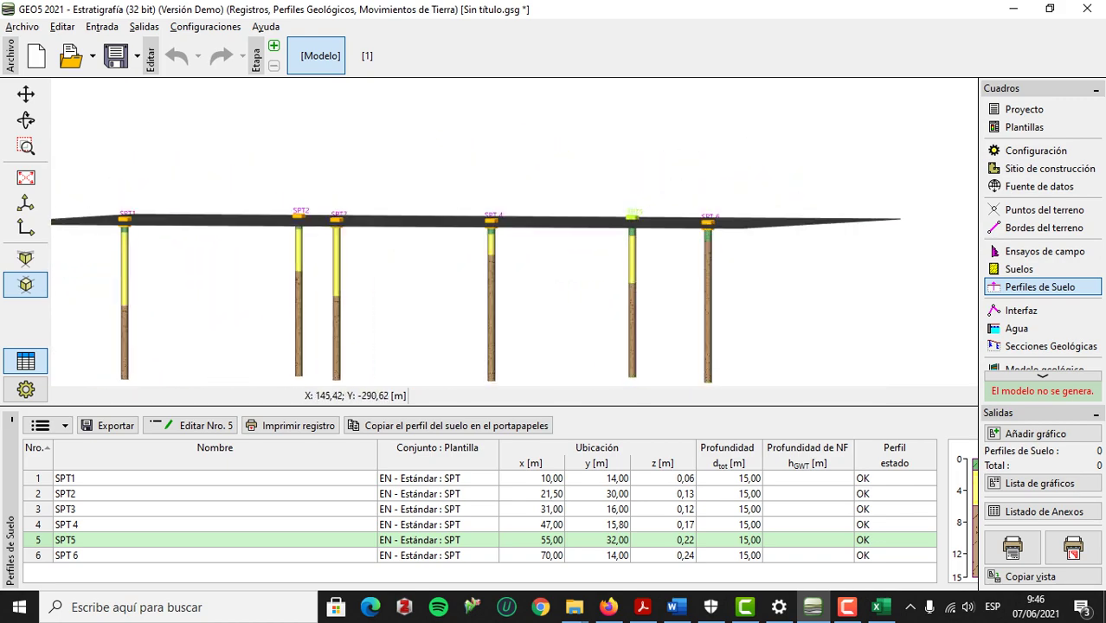
middle_click_drag(606, 324, 312, 310)
middle_click_drag(519, 286, 432, 303)
scroll(1043, 342, "down", 1)
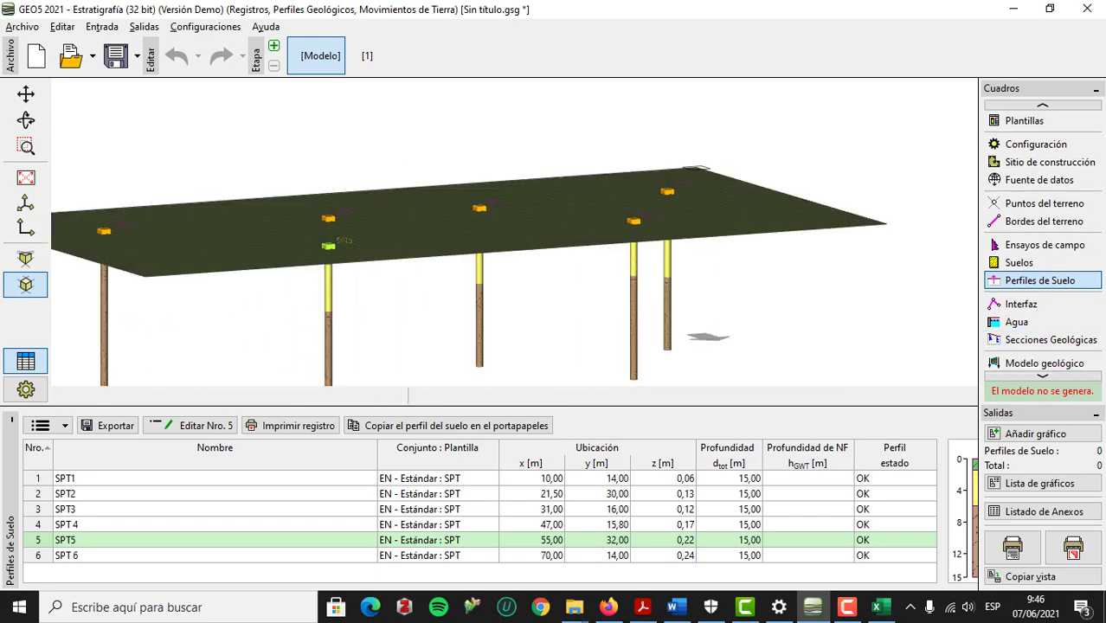
middle_click_drag(796, 325, 778, 357)
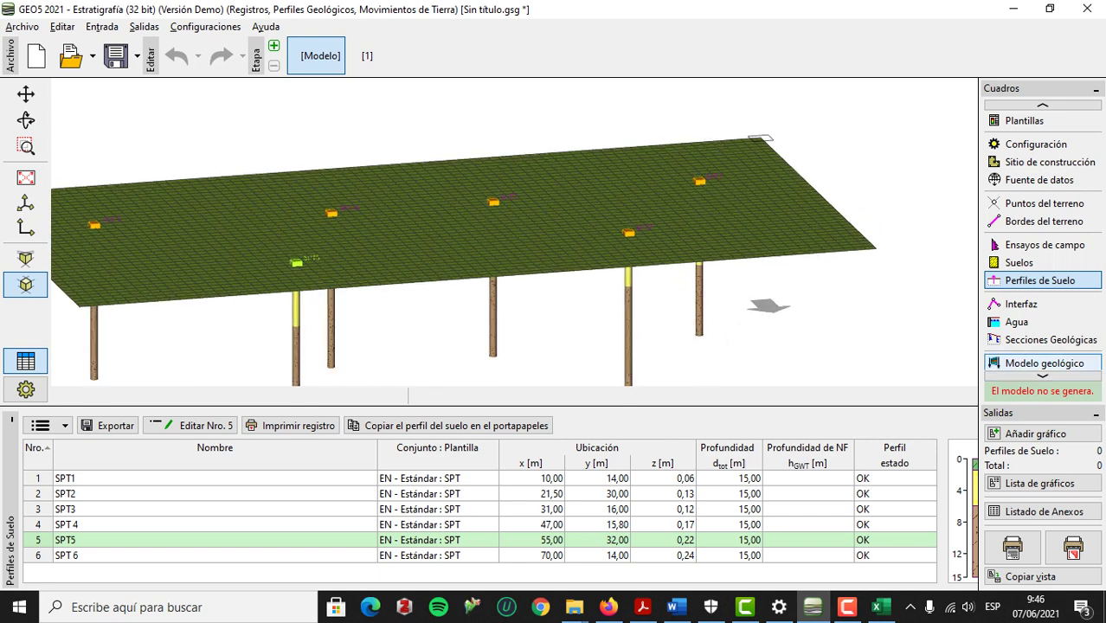
Open the geological model stage and examine the soil layers of its boreholes in 3D, including SPT 6.
left_click(1043, 363)
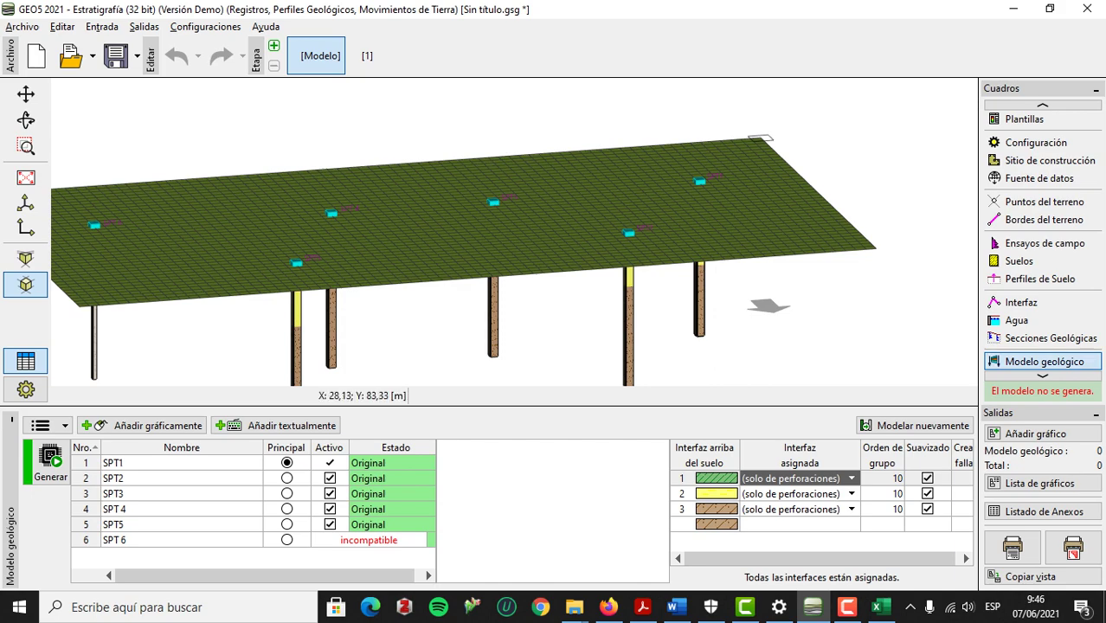
middle_click_drag(519, 259, 751, 249)
scroll(121, 247, "up", 3)
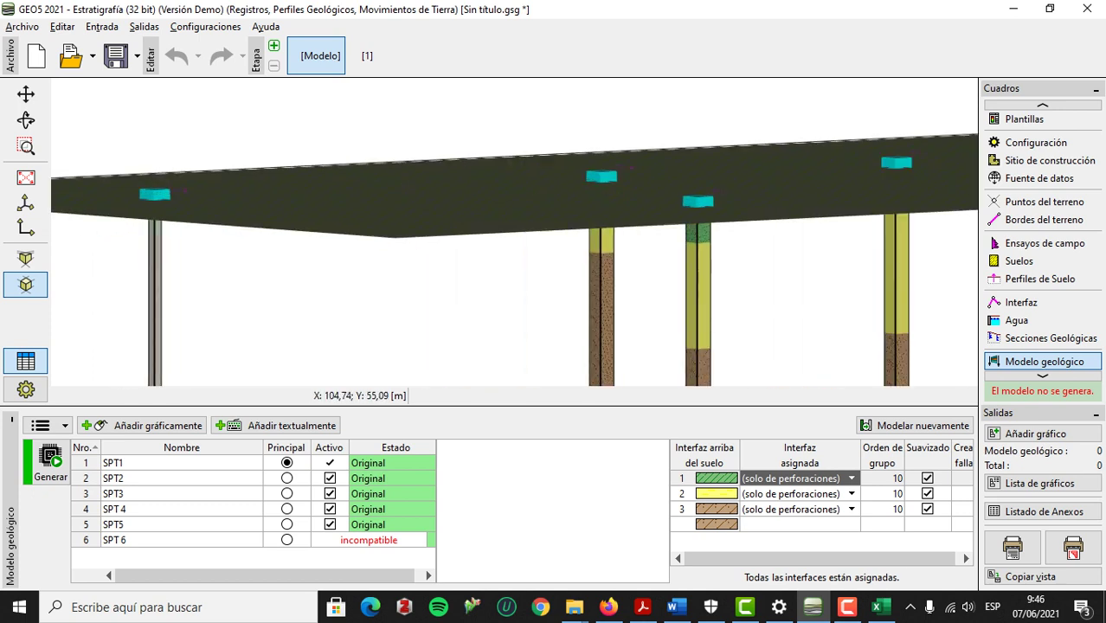
scroll(158, 223, "up", 5)
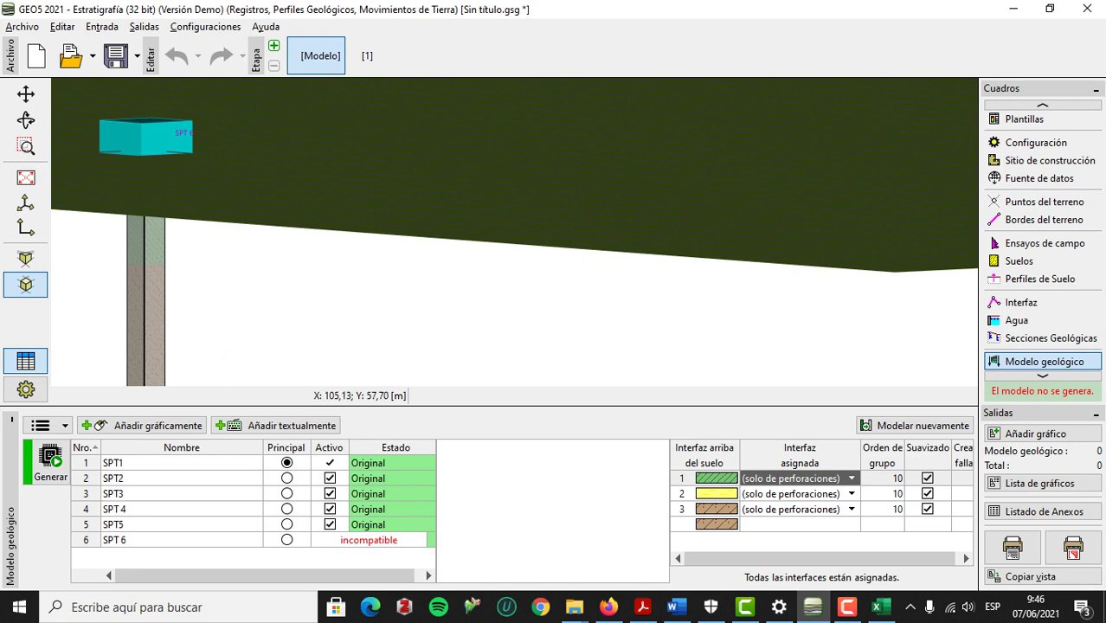
scroll(513, 232, "down", 5)
middle_click_drag(513, 231, 457, 226)
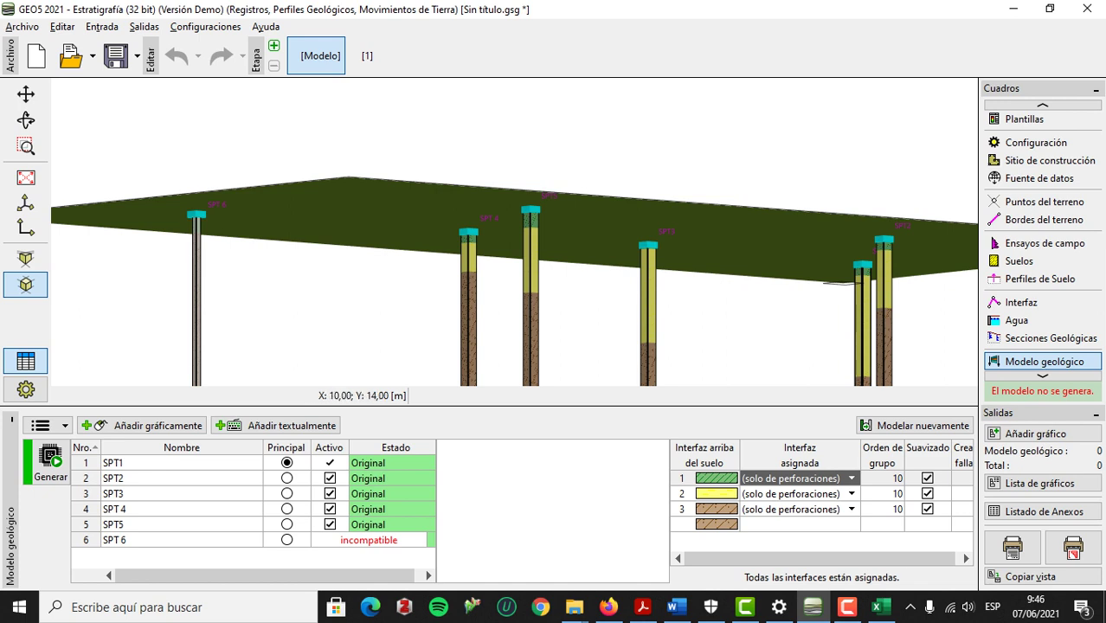
scroll(646, 256, "up", 2)
scroll(647, 255, "up", 6)
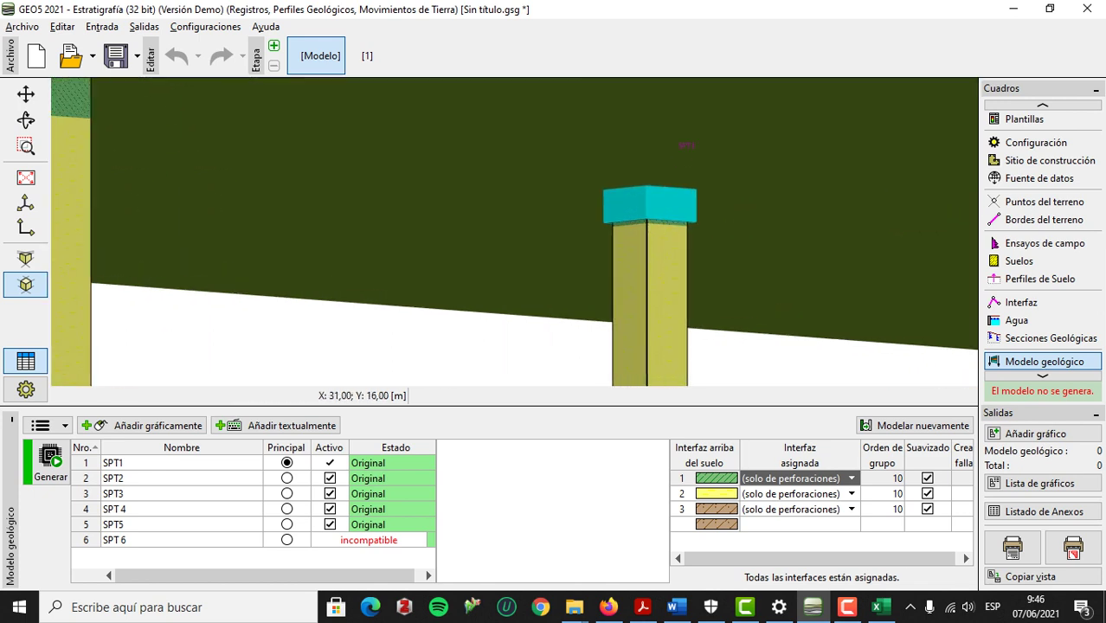
scroll(647, 255, "down", 3)
scroll(647, 255, "down", 6)
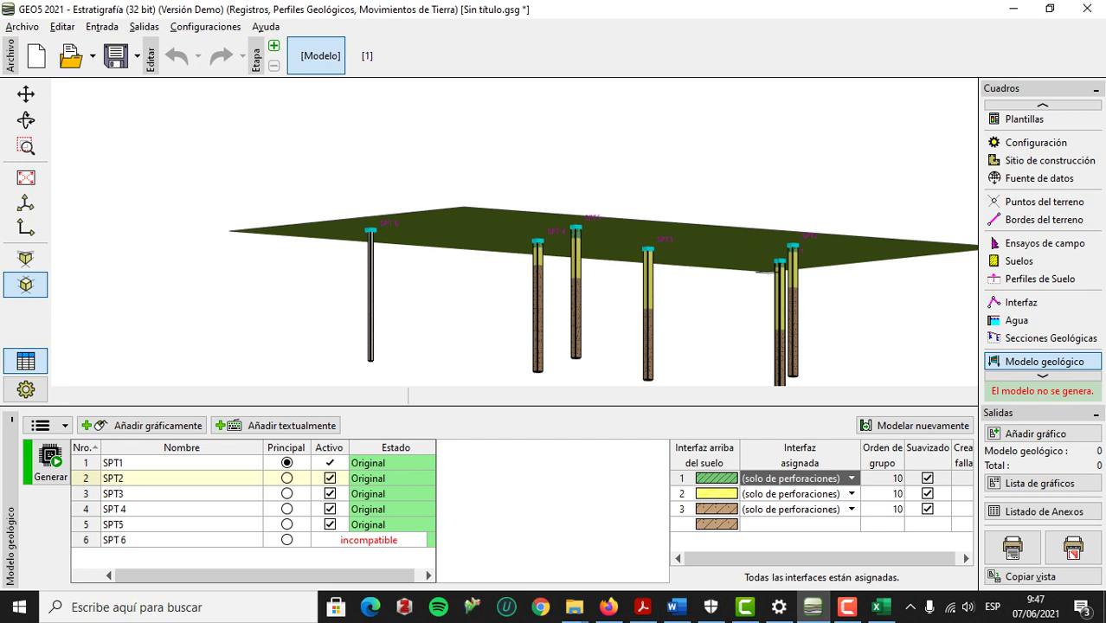
Compare the layer sequences of boreholes SPT2 and SPT 6 with that of the main borehole SPT1.
double_click(173, 479)
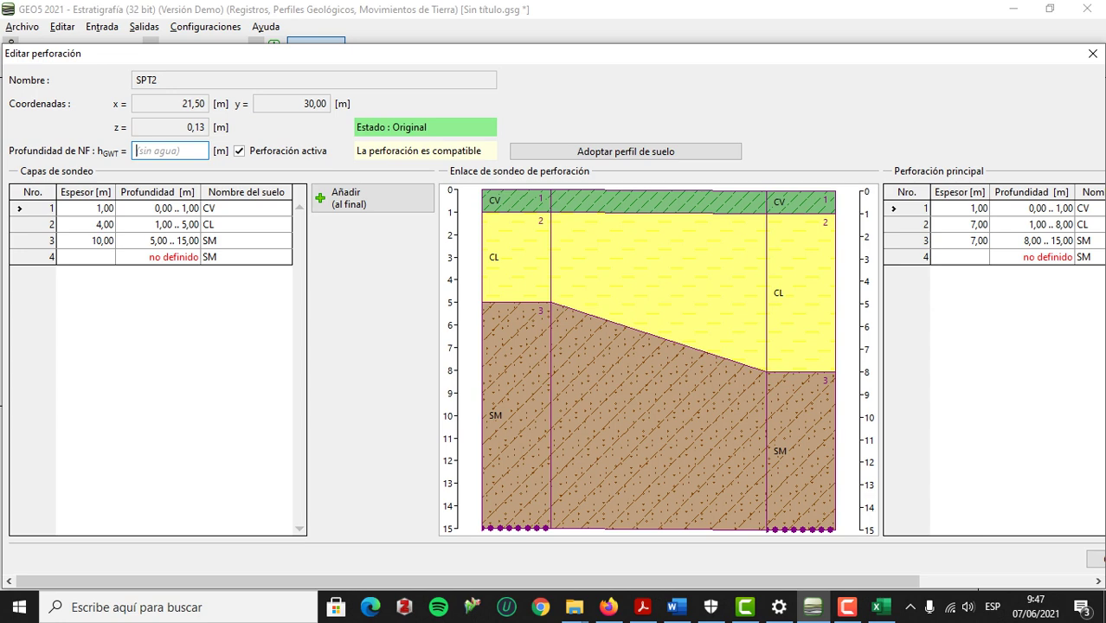
left_click(159, 241)
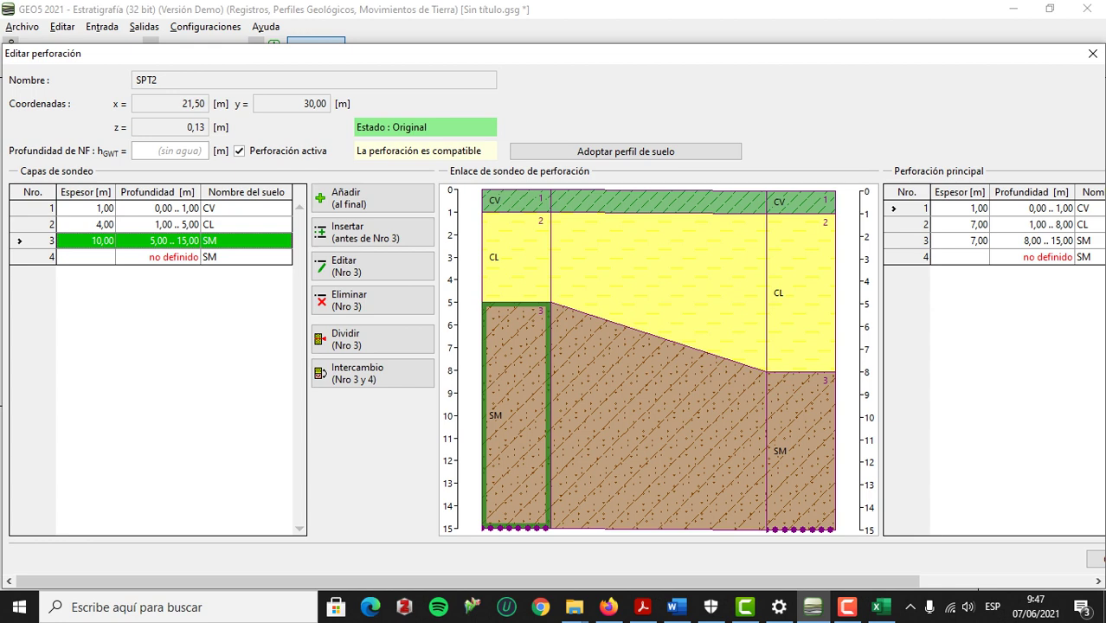
left_click(158, 241)
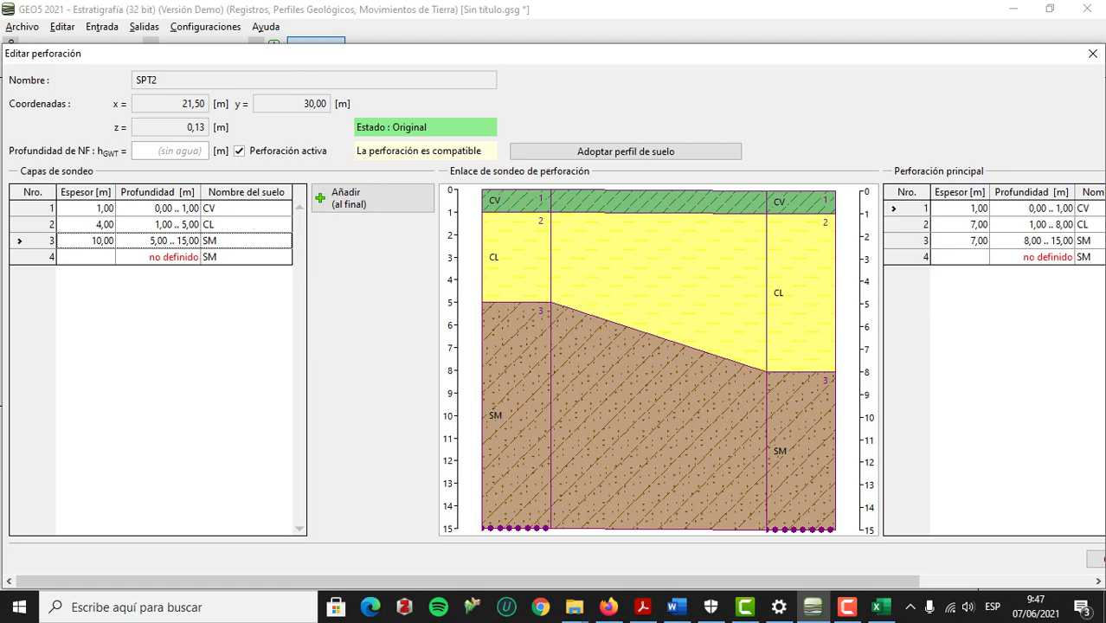
left_click(1092, 54)
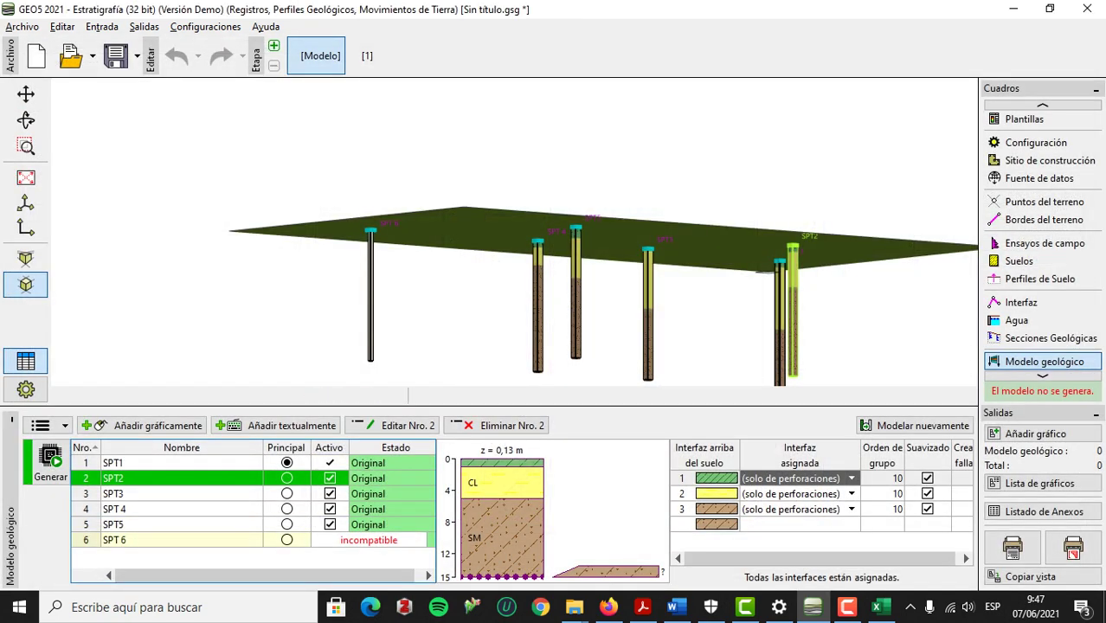
double_click(182, 540)
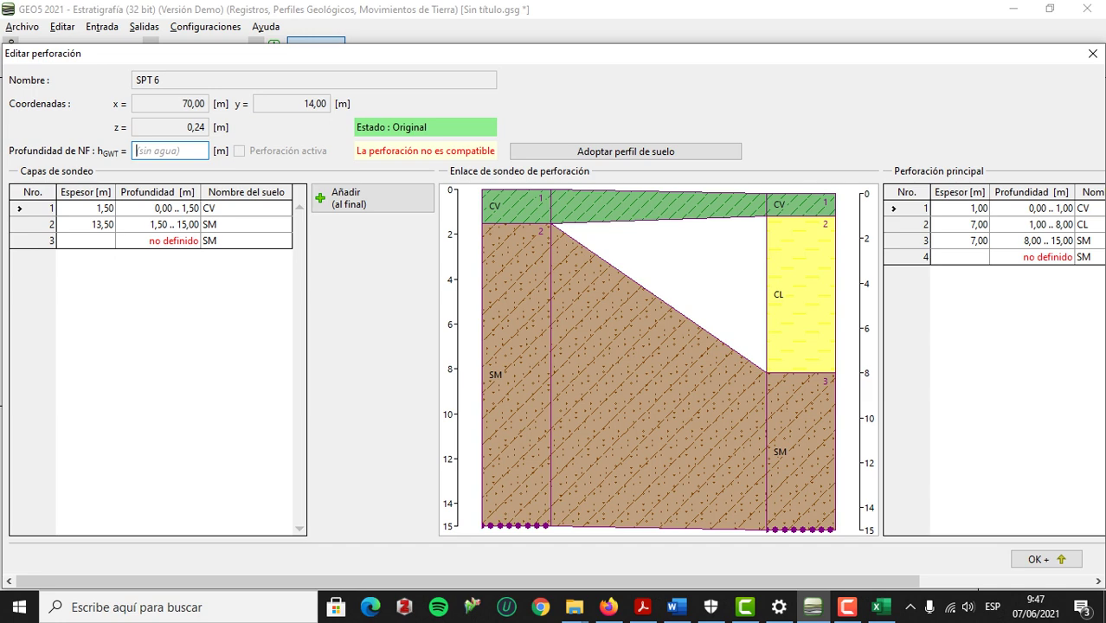
left_click(1091, 53)
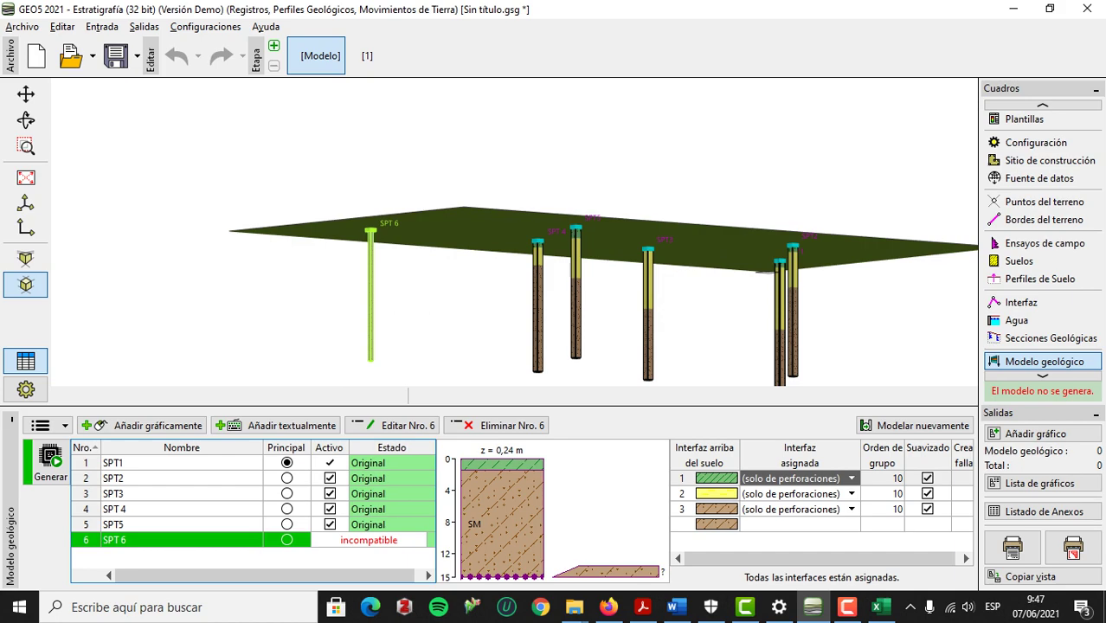
left_click(182, 540)
left_click(182, 463)
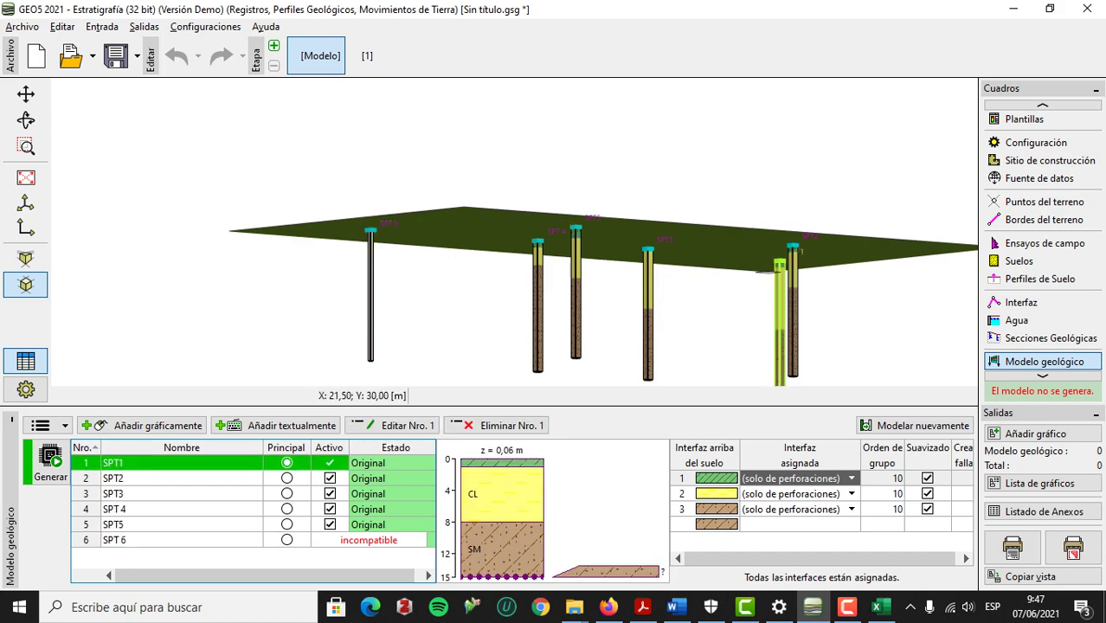
Insert a CL layer with 0 m thickness between the CV and 13,50 m SM layers of borehole SPT 6.
double_click(182, 540)
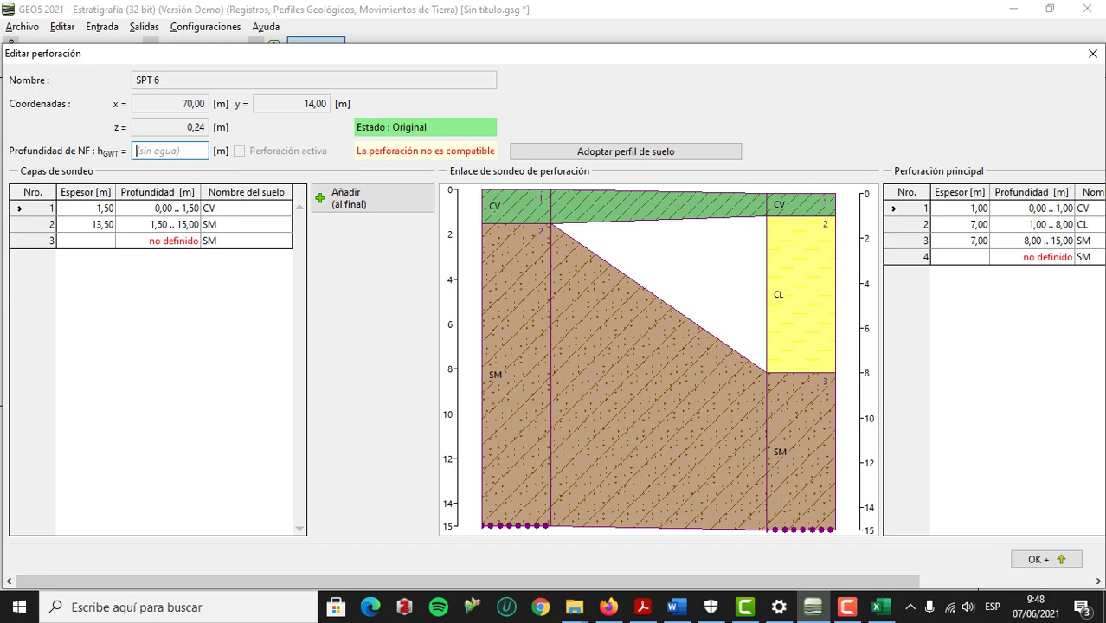
left_click(162, 209)
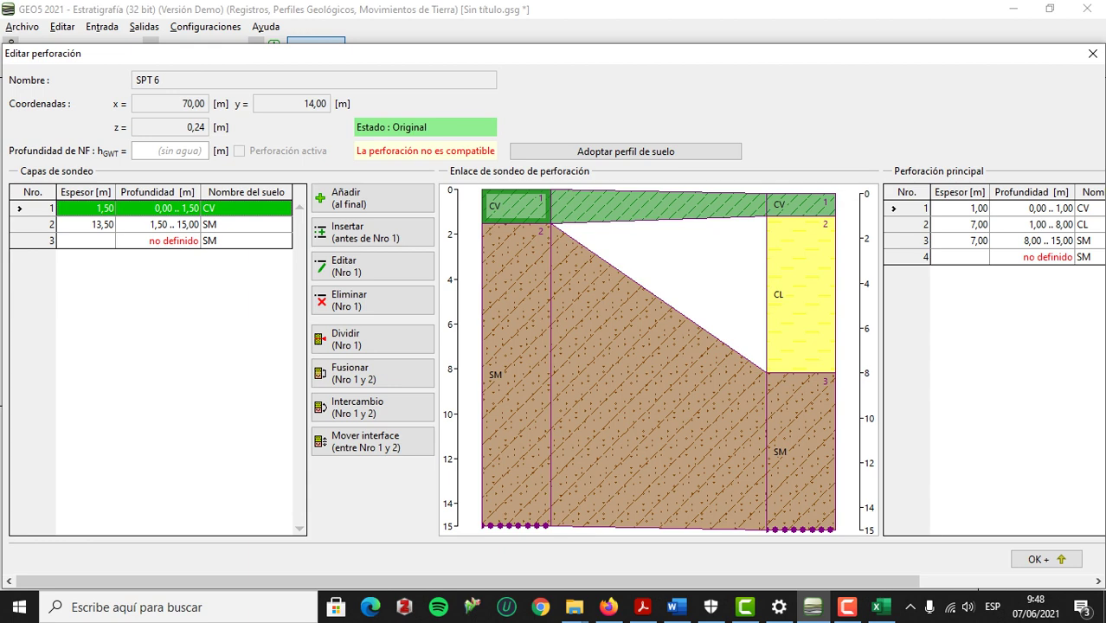
left_click(173, 225)
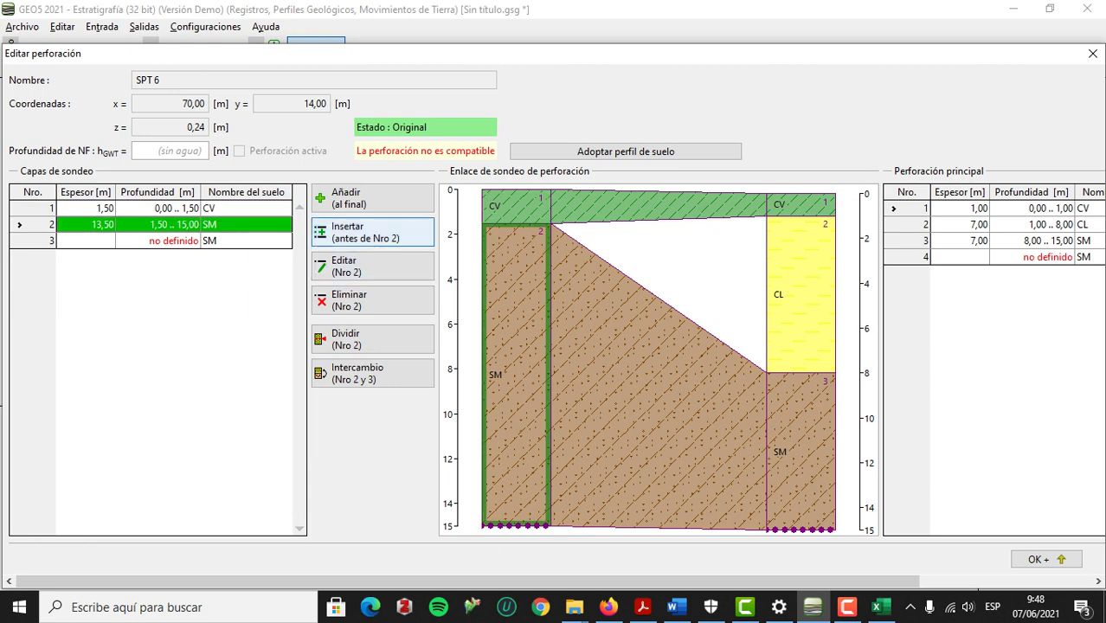
left_click(372, 232)
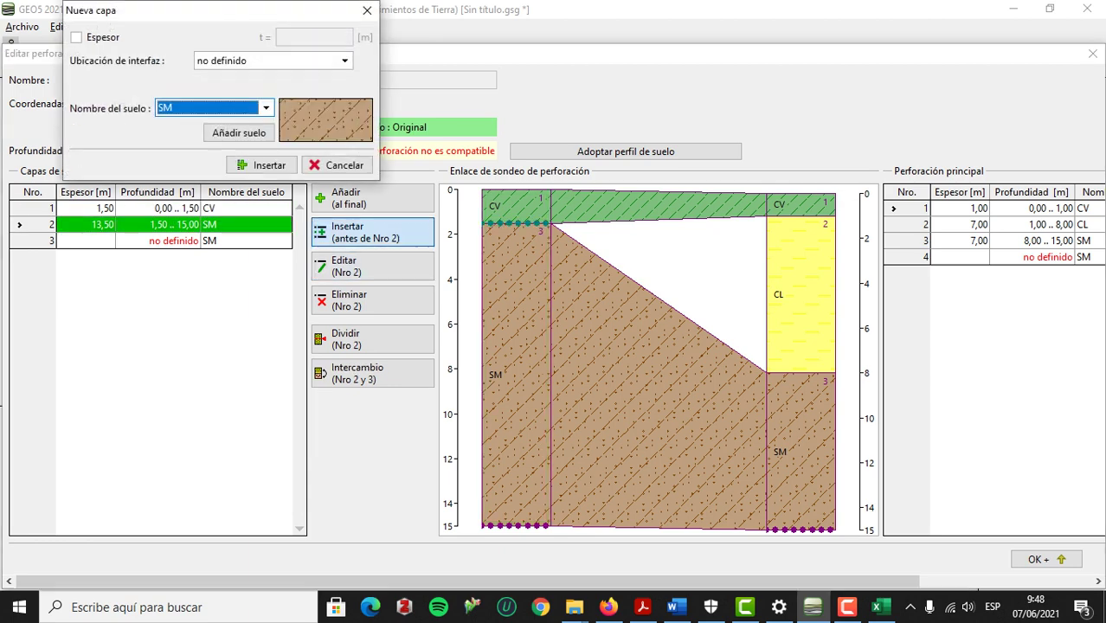
left_click_drag(173, 11, 221, 74)
left_click(124, 99)
key("Tab")
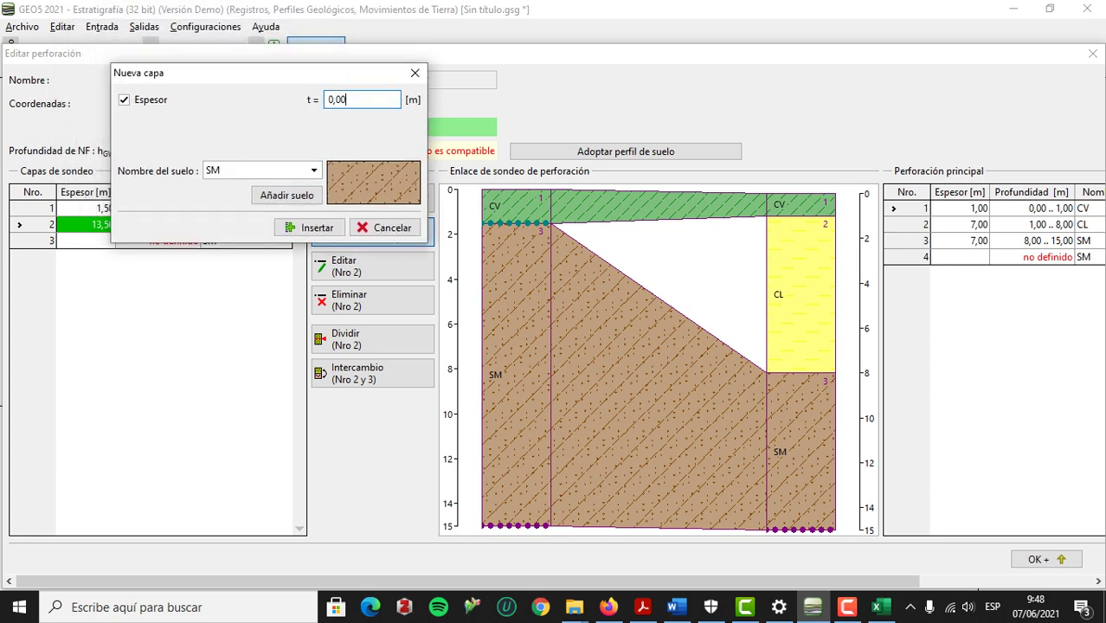
left_click(311, 171)
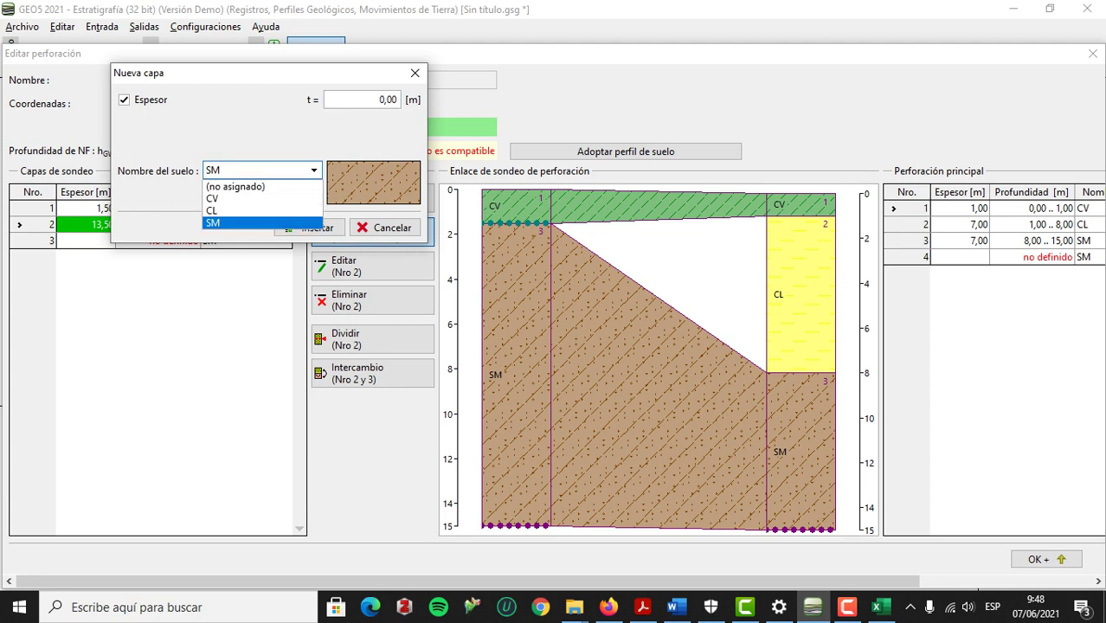
left_click(242, 210)
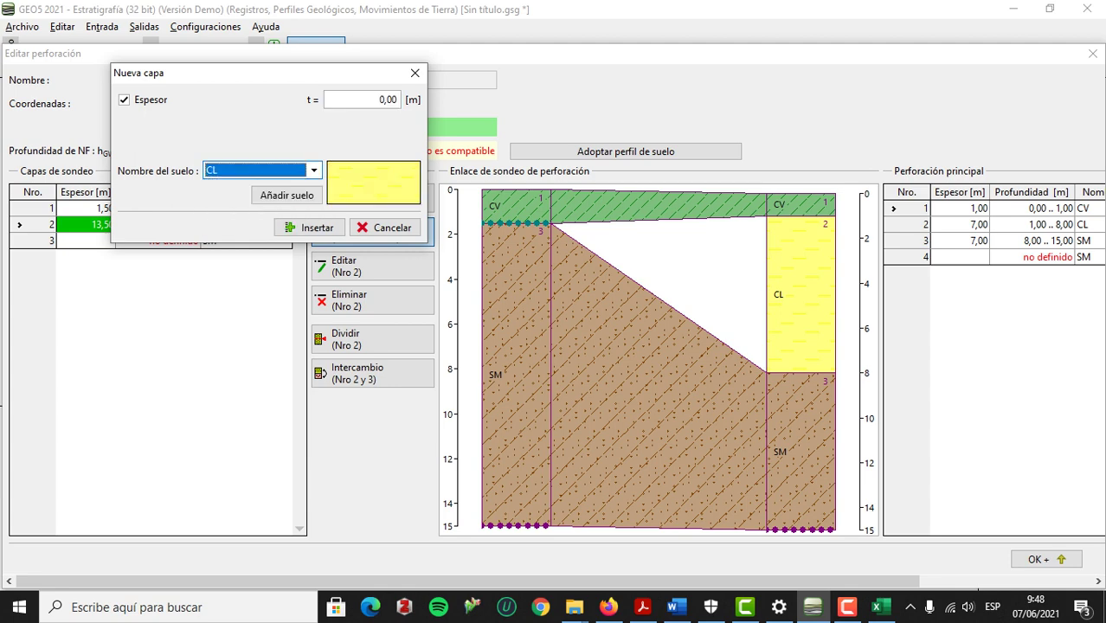
left_click(304, 227)
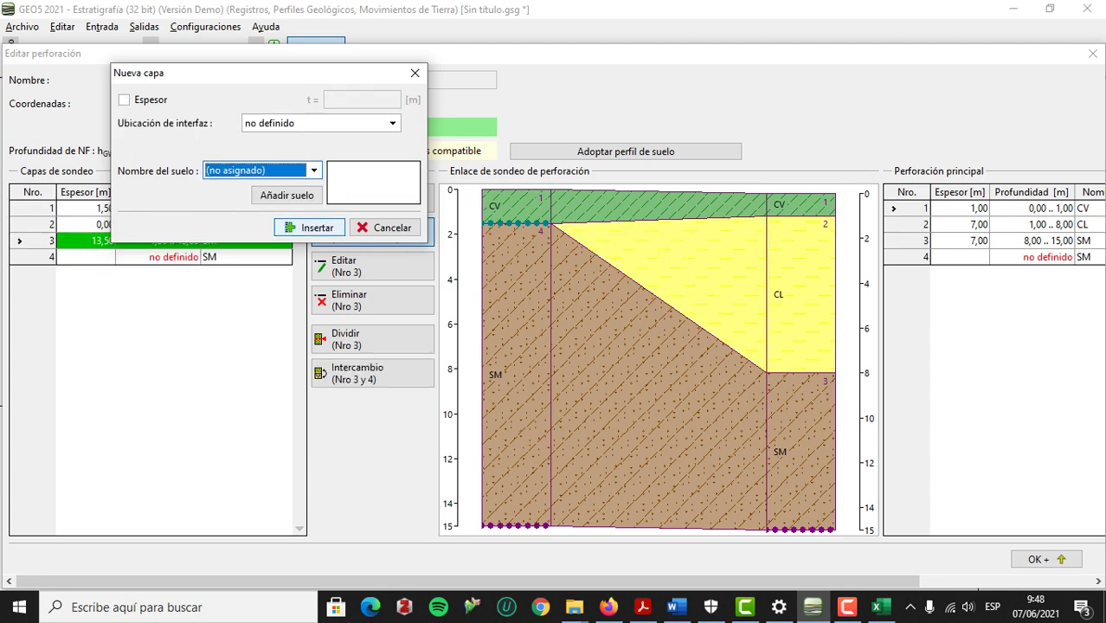
left_click(415, 72)
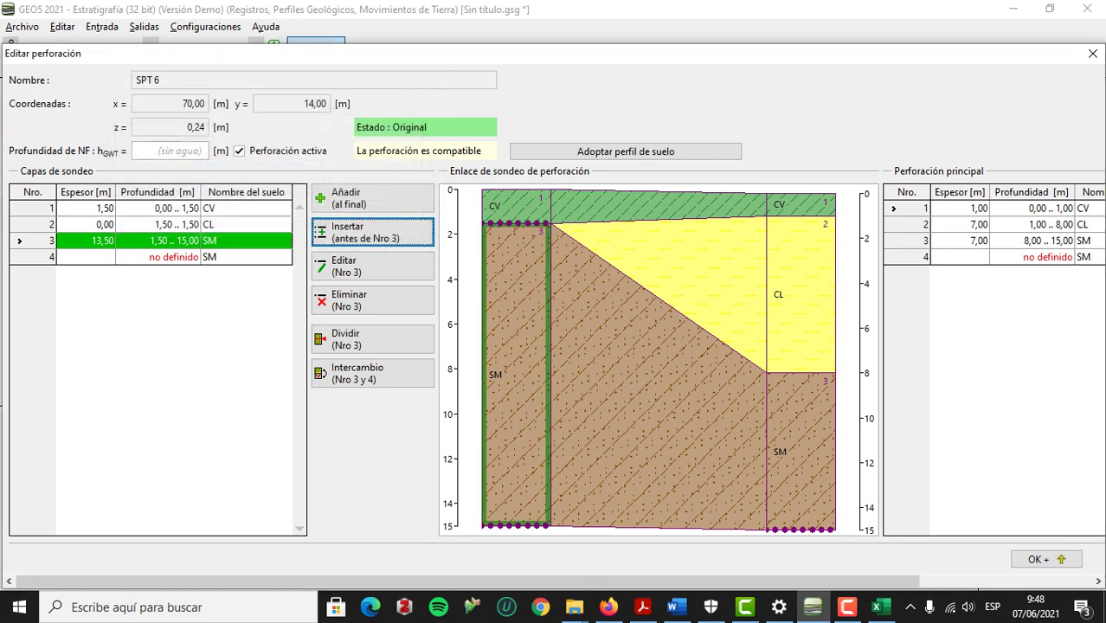
key("Escape")
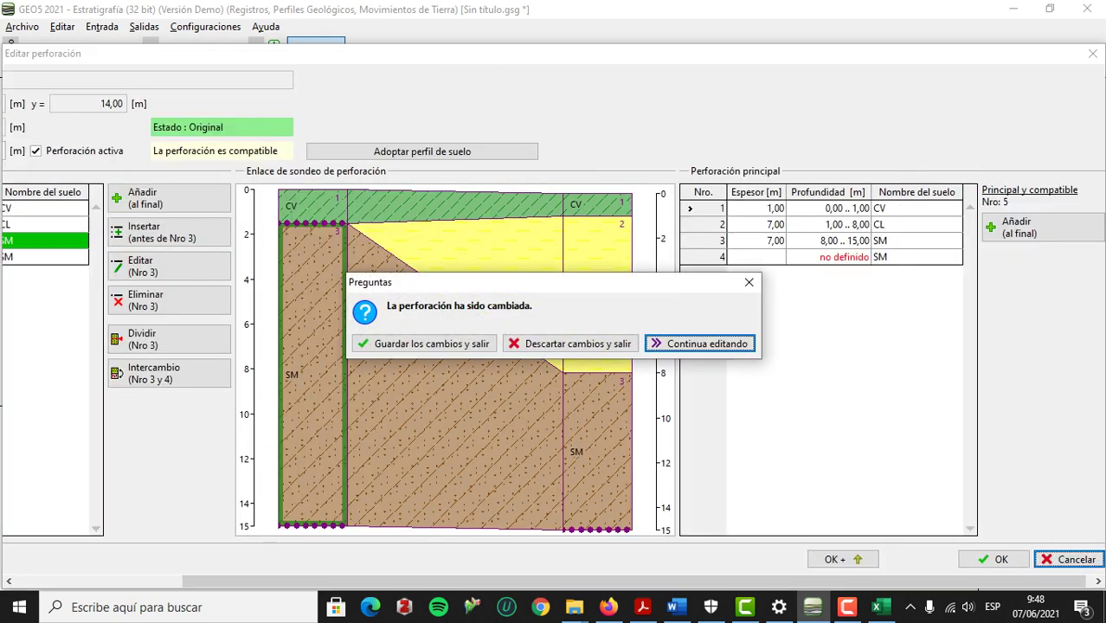
Continue editing the SPT 6 borehole, check the compatibility of the preceding boreholes back to SPT2, and accept the edits.
key("Return")
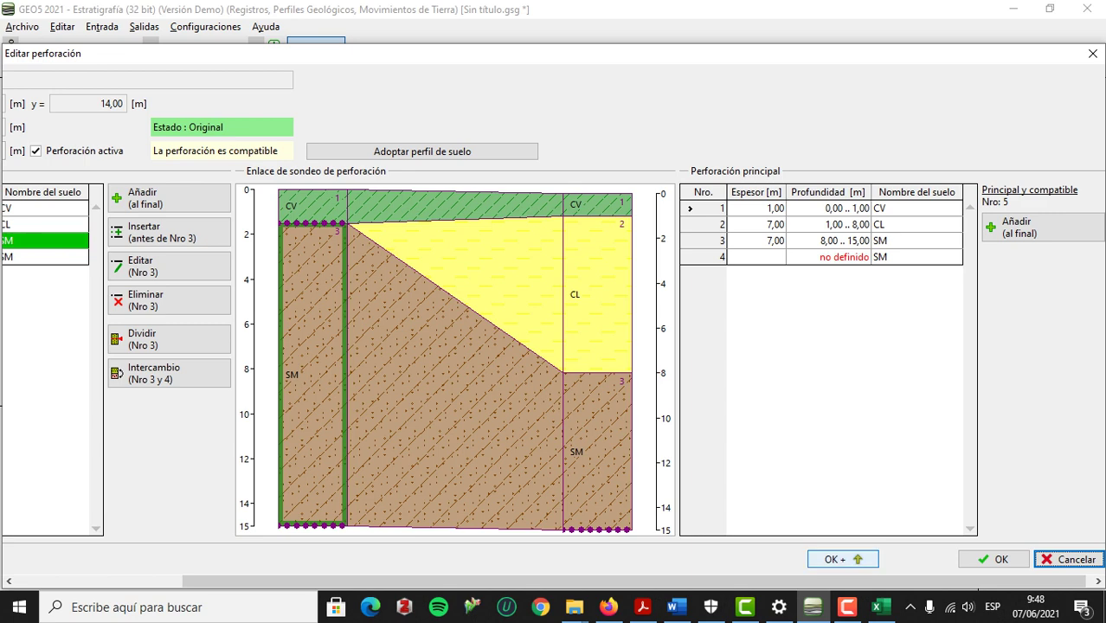
left_click(843, 559)
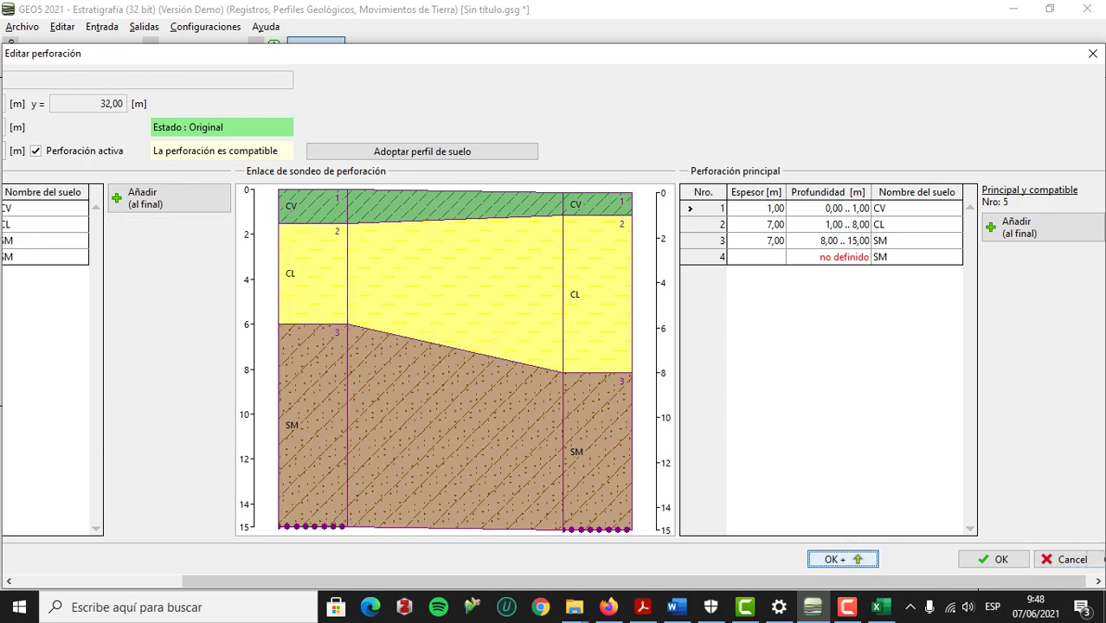
key("Return")
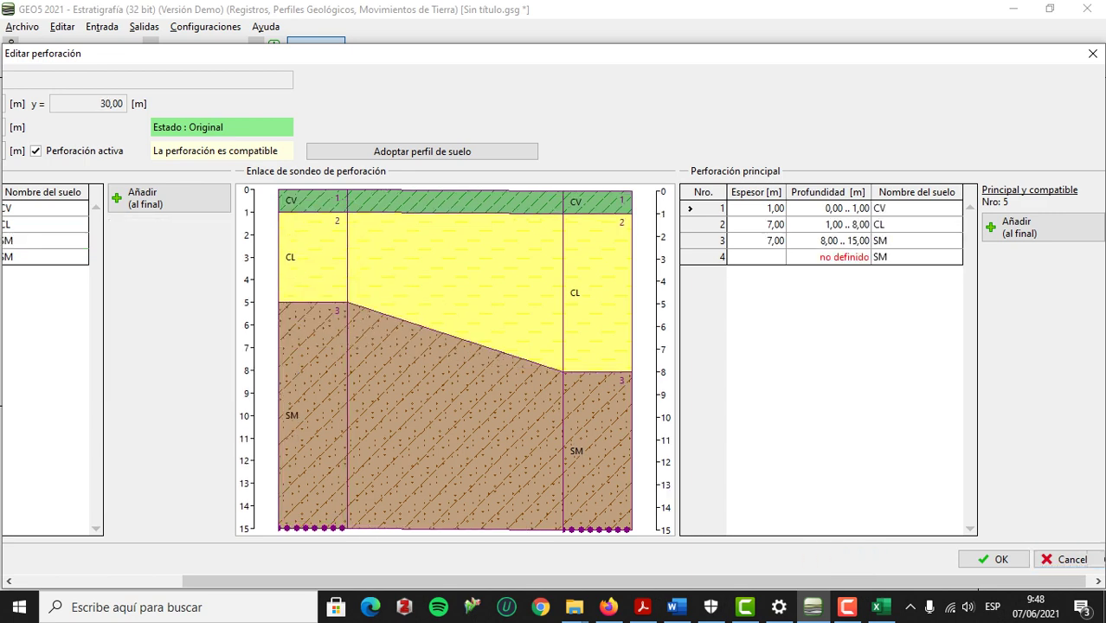
left_click(992, 559)
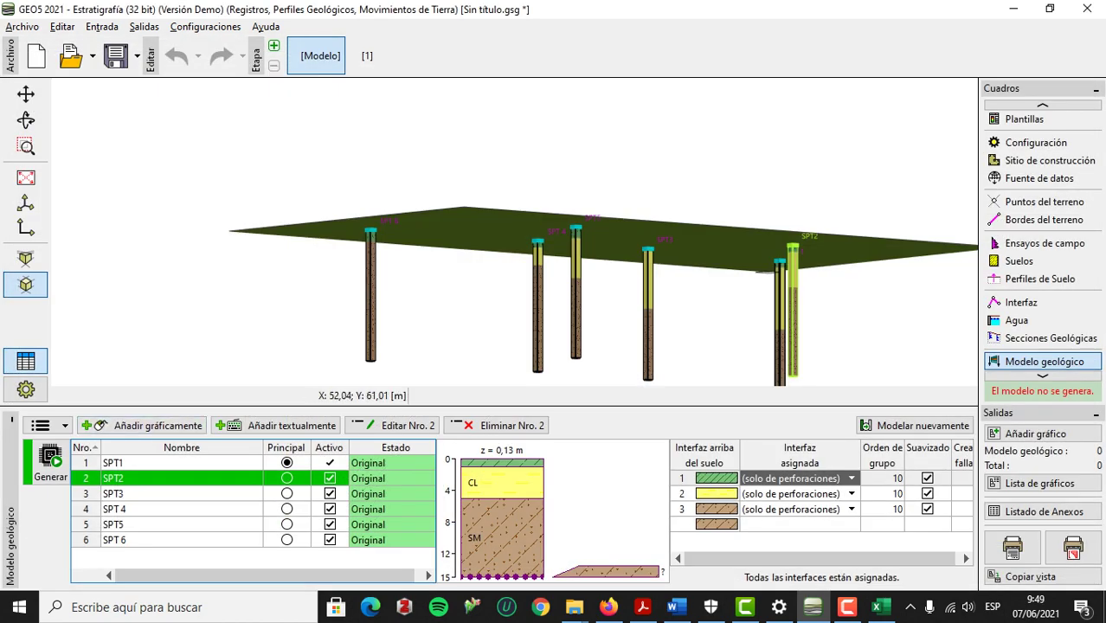
Generate the geological model and examine its layer interfaces between the boreholes in the 3D view.
left_click(519, 260)
left_click_drag(766, 272, 856, 291)
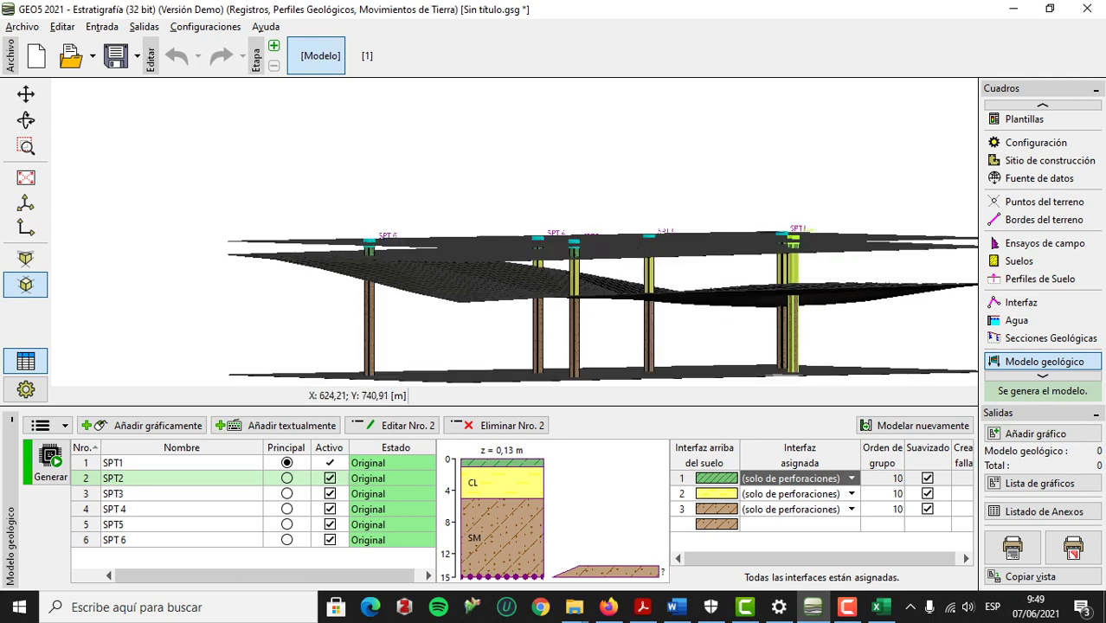
scroll(642, 282, "up", 3)
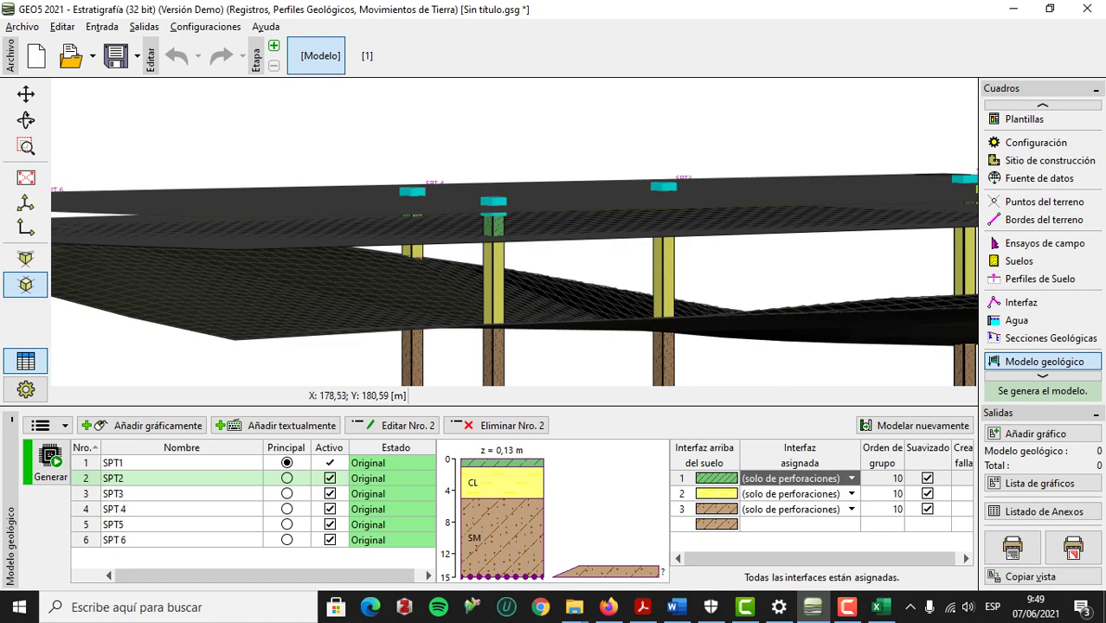
middle_click_drag(642, 259, 674, 279)
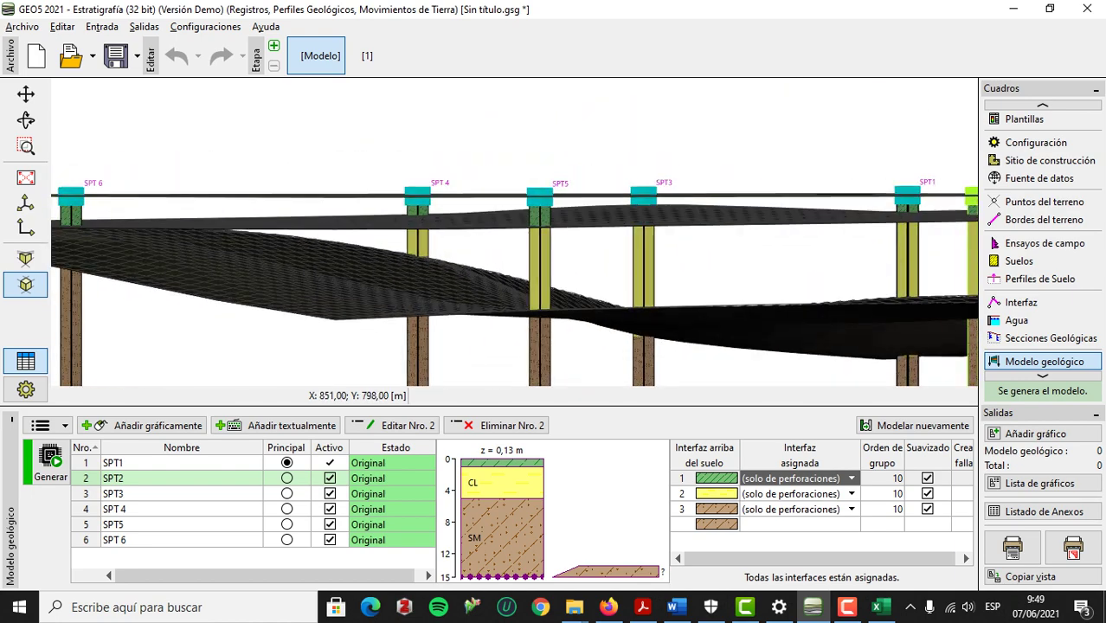
middle_click_drag(597, 259, 661, 287)
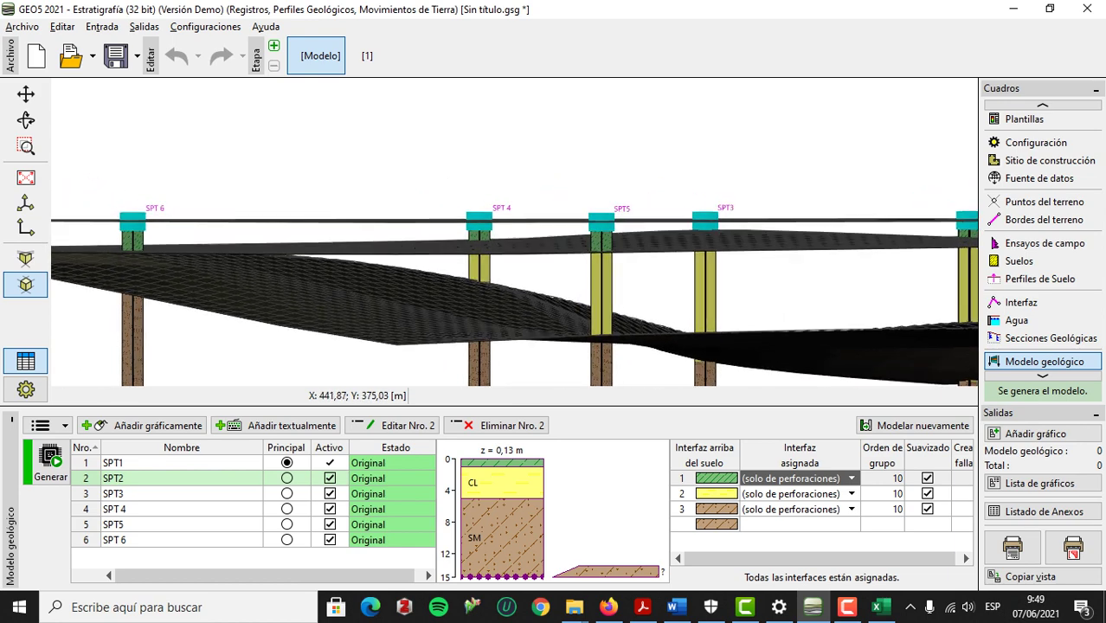
middle_click_drag(554, 260, 589, 287)
left_click_drag(514, 221, 525, 251)
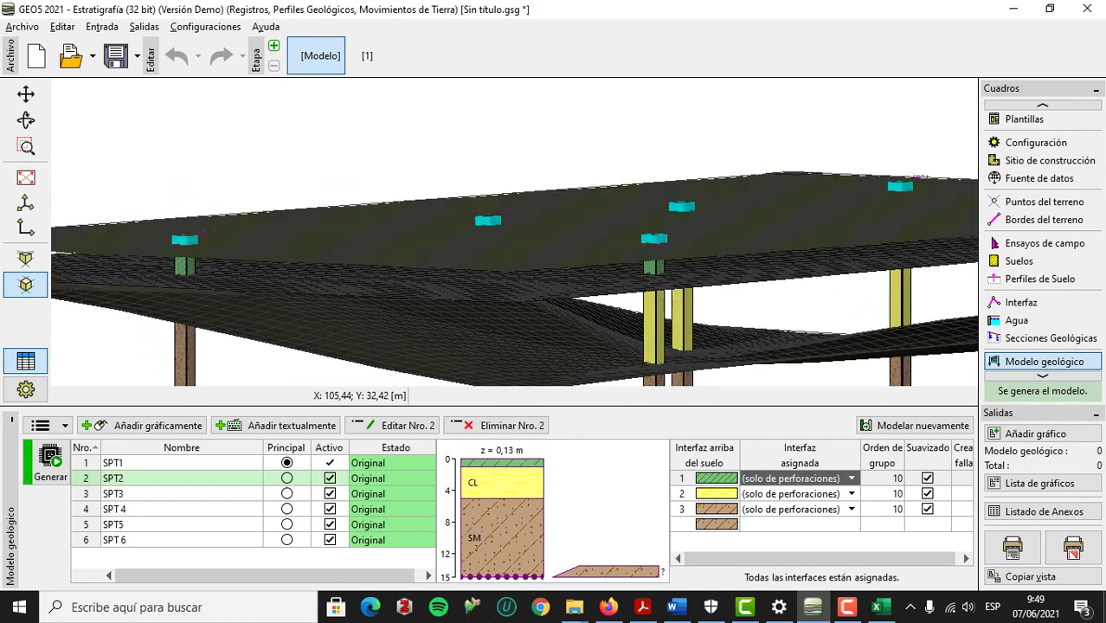
scroll(514, 232, "down", 3)
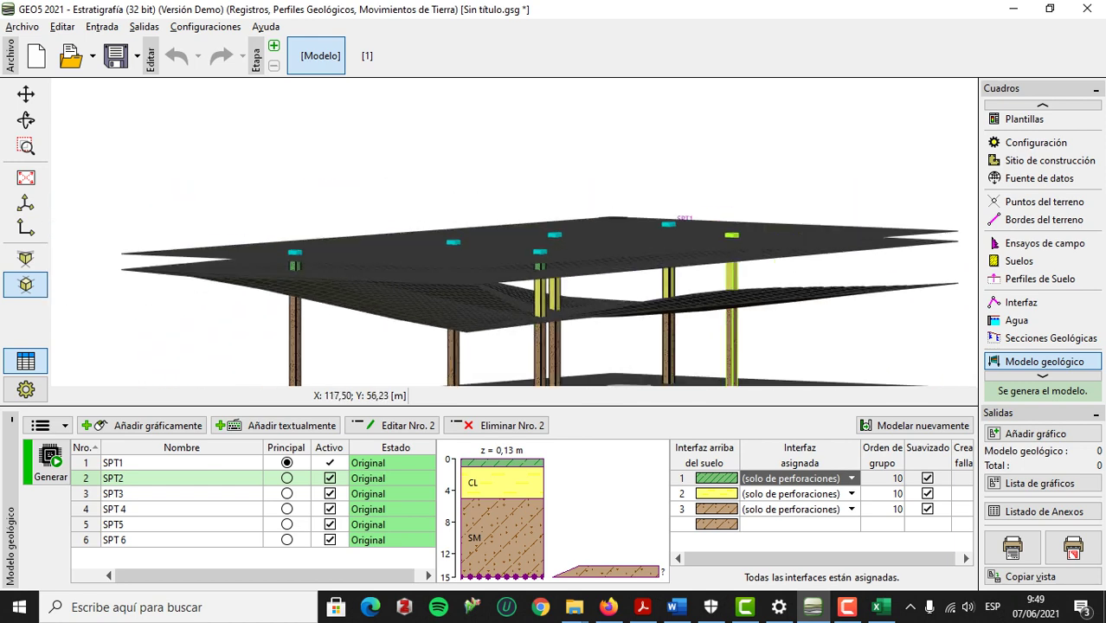
Enable shading, the main contour, the supplementary contour and the lateral soil borders in the model's drawing settings.
left_click(25, 390)
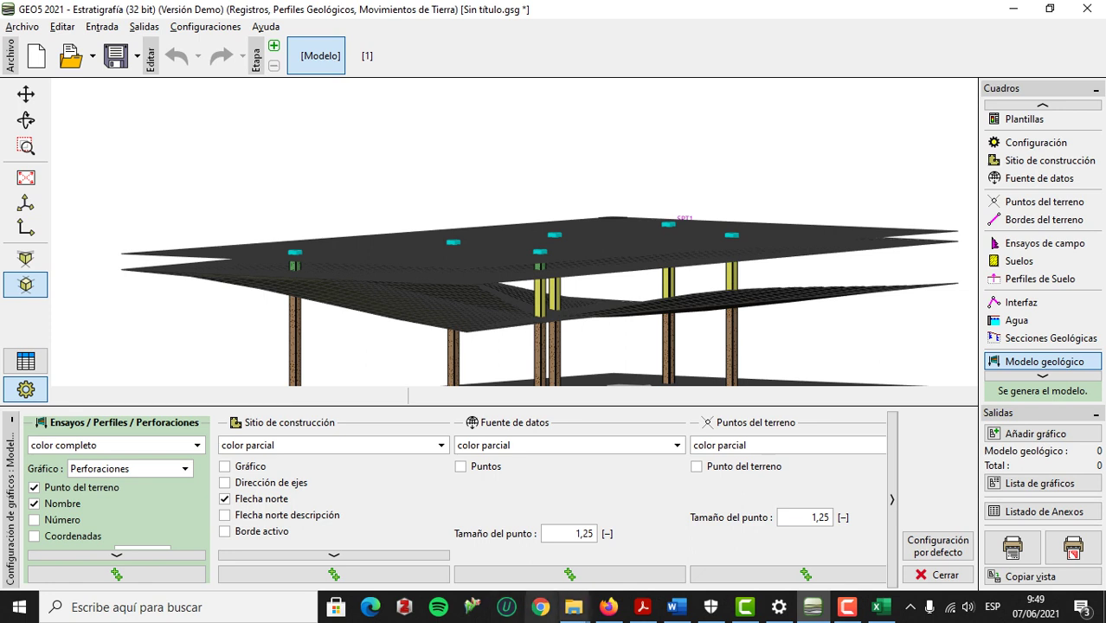
left_click(892, 500)
left_click(892, 500)
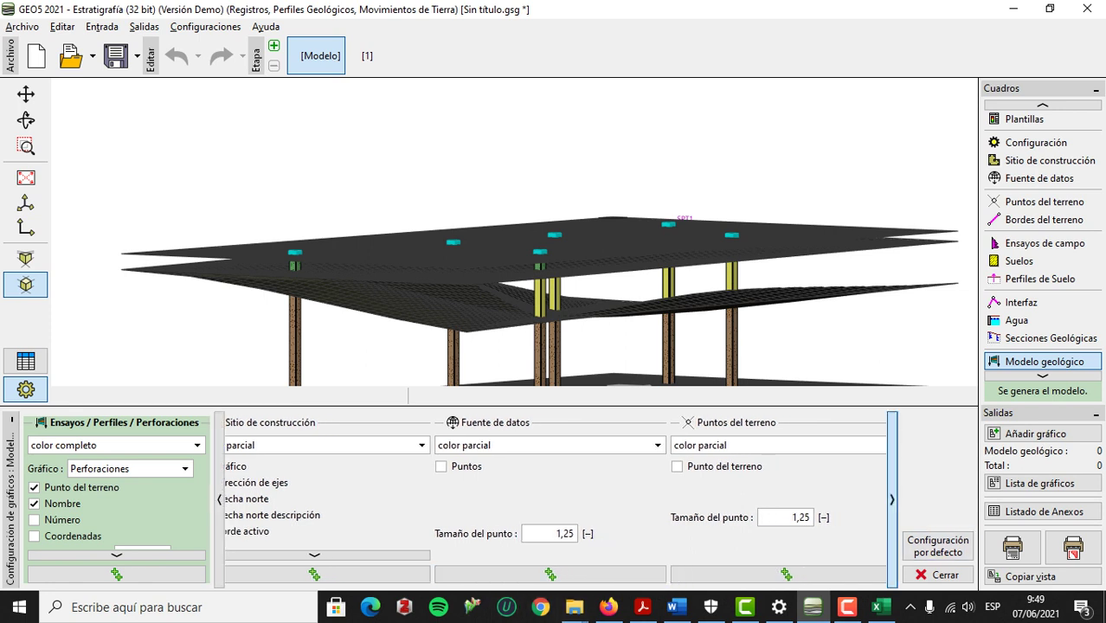
left_click(892, 500)
left_click(892, 500)
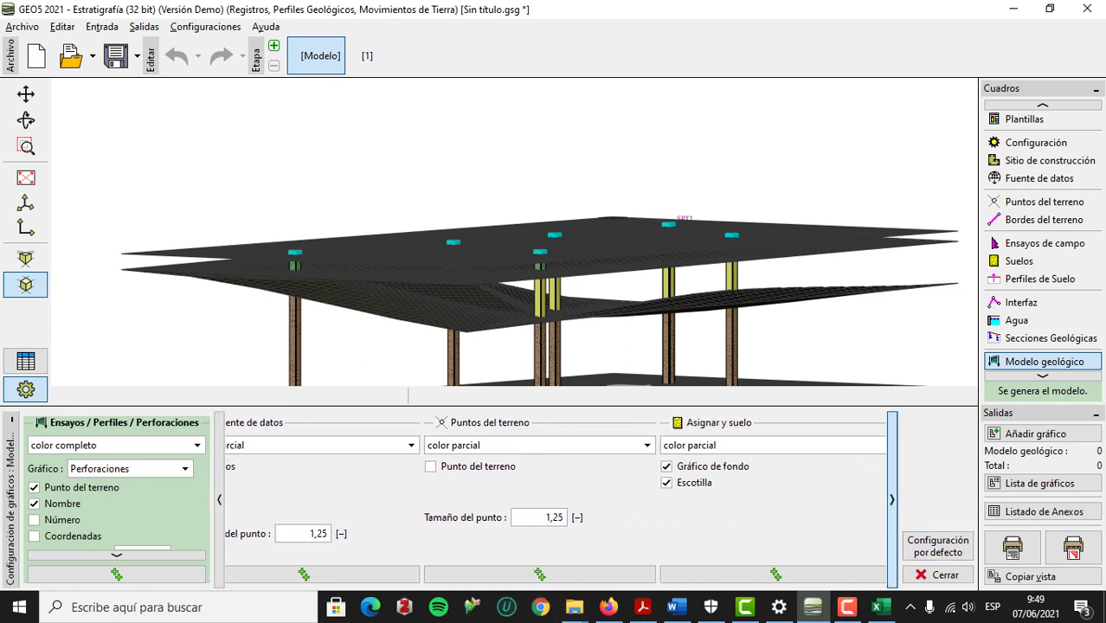
left_click(892, 500)
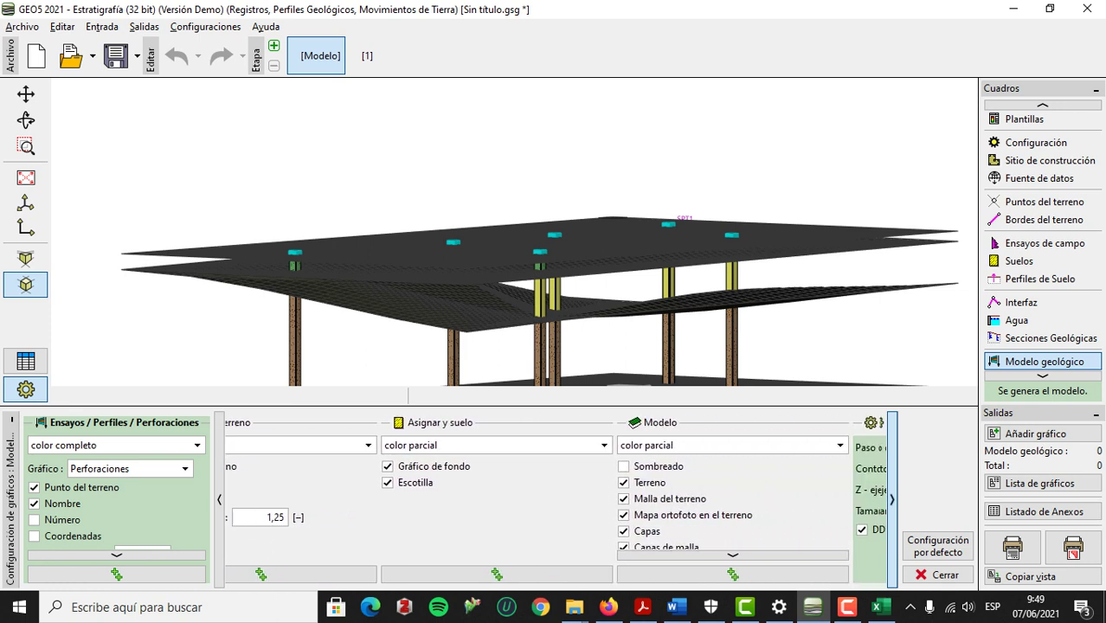
scroll(578, 500, "down", 1)
scroll(578, 499, "up", 1)
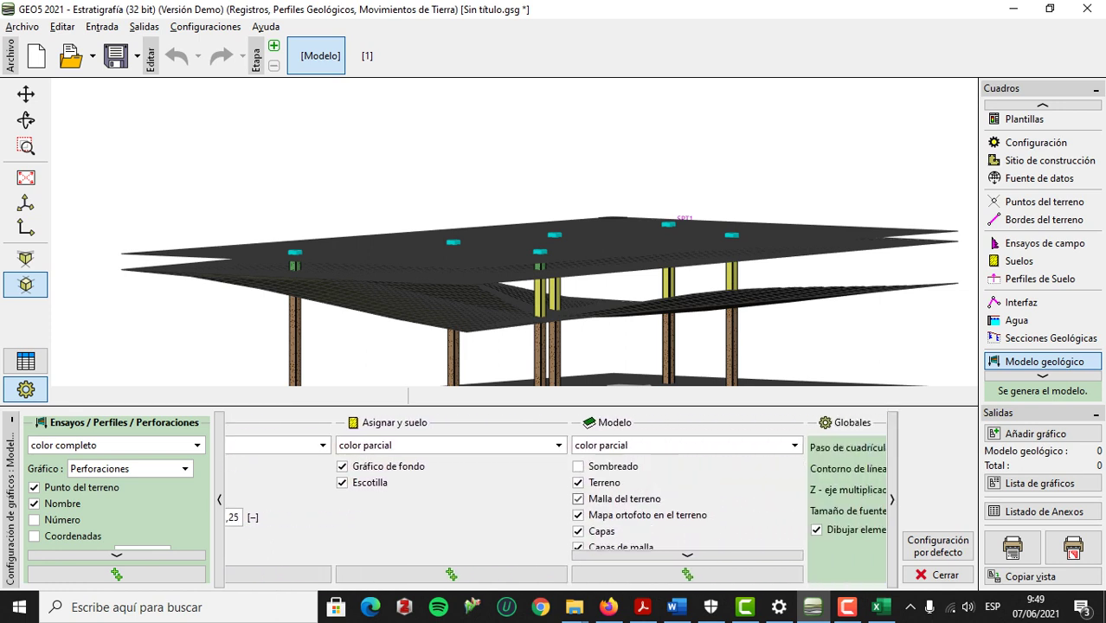
left_click(578, 465)
scroll(578, 468, "down", 3)
left_click(578, 511)
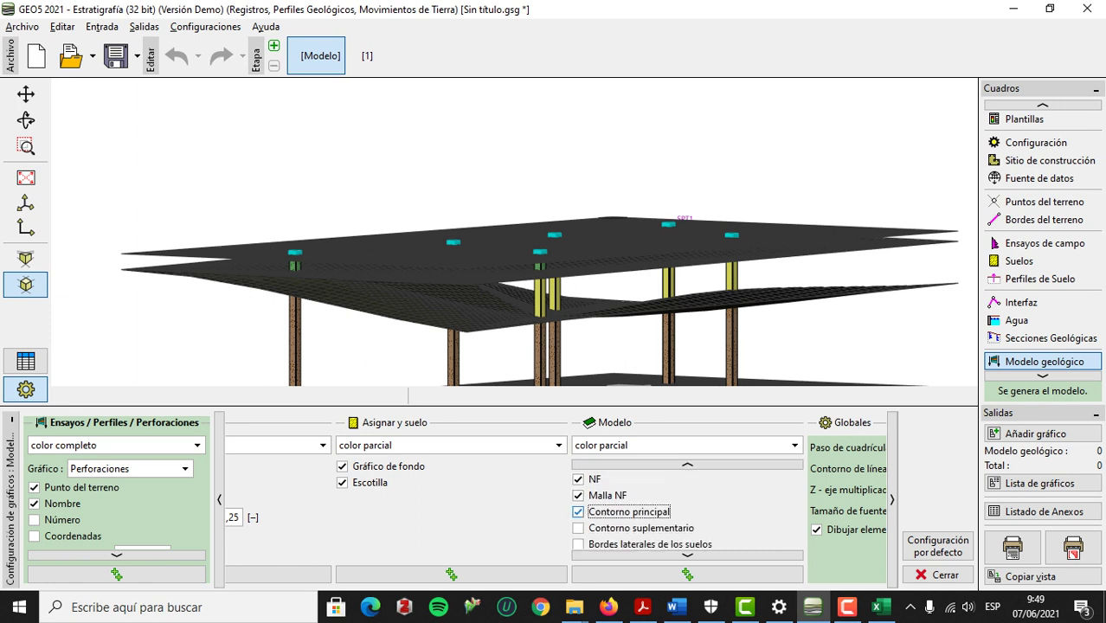
left_click(577, 527)
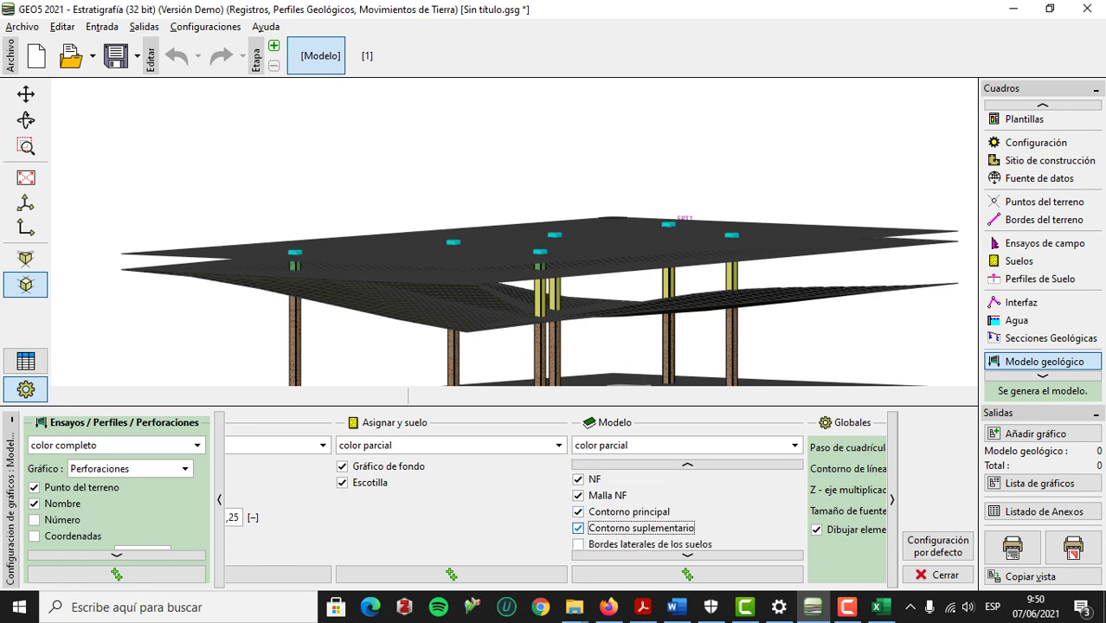
scroll(578, 519, "down", 1)
left_click(577, 538)
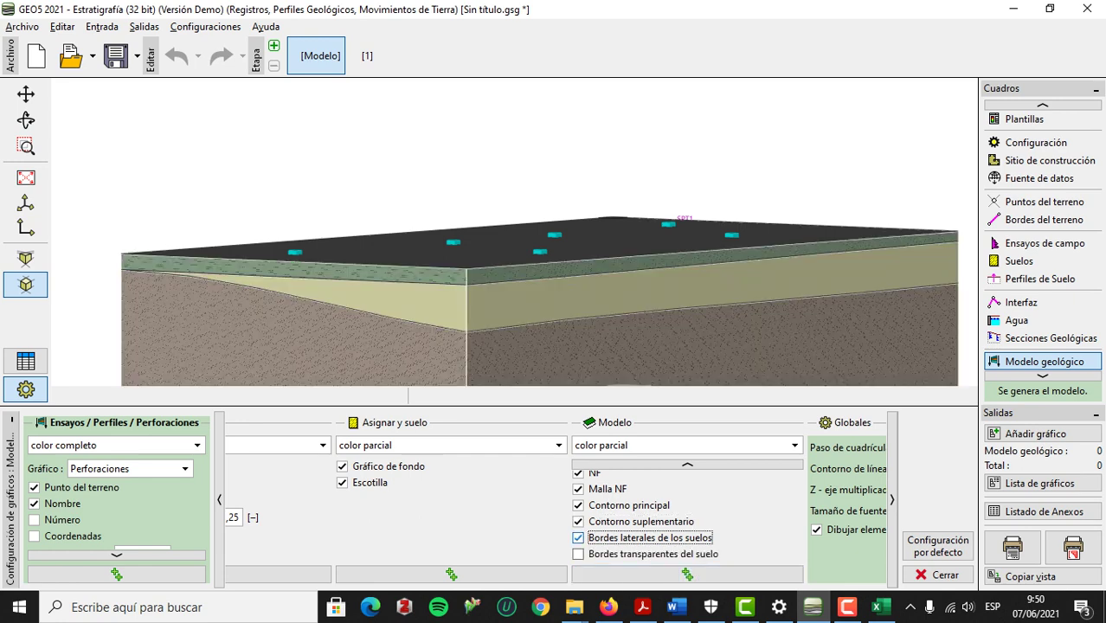
Try transparent soil borders on the 3D model and restore the opaque lateral borders.
left_click(578, 554)
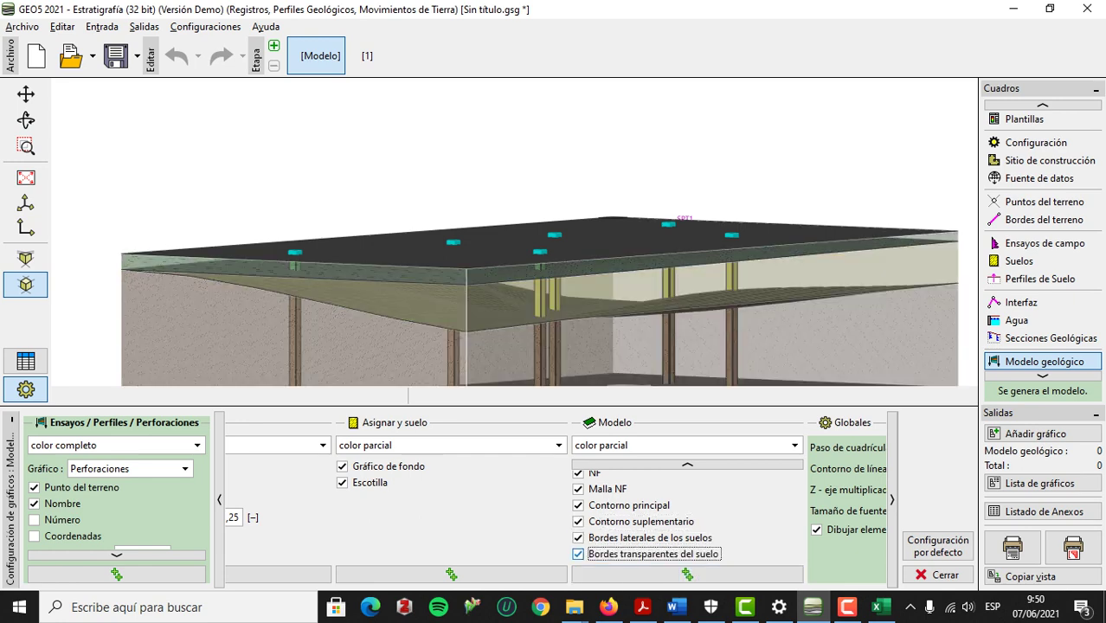
scroll(581, 238, "down", 3)
scroll(588, 346, "up", 2)
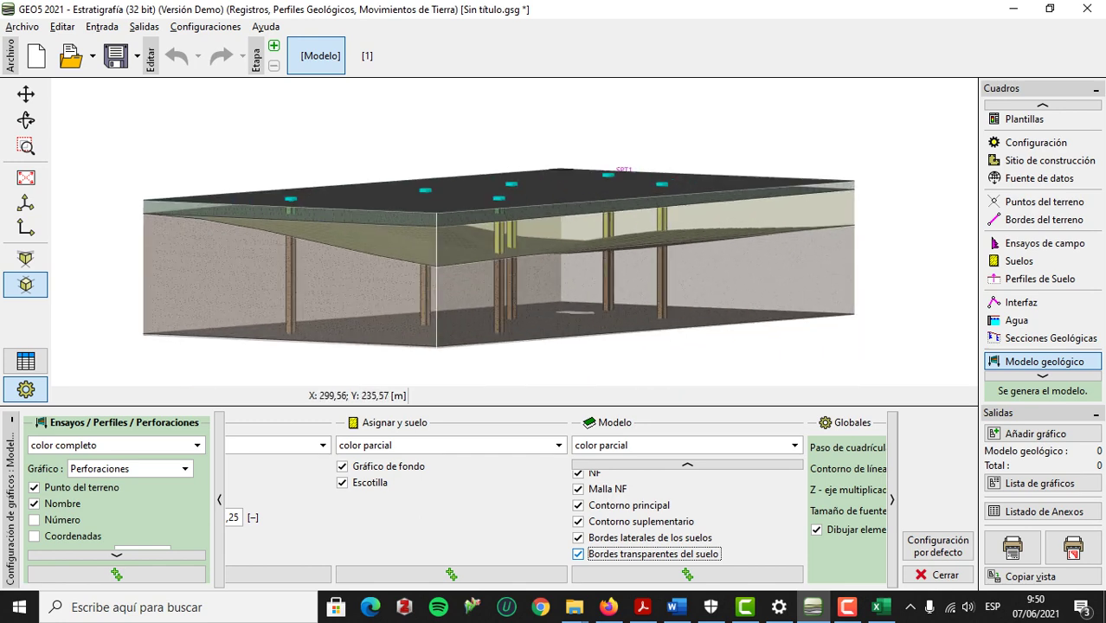
left_click(578, 553)
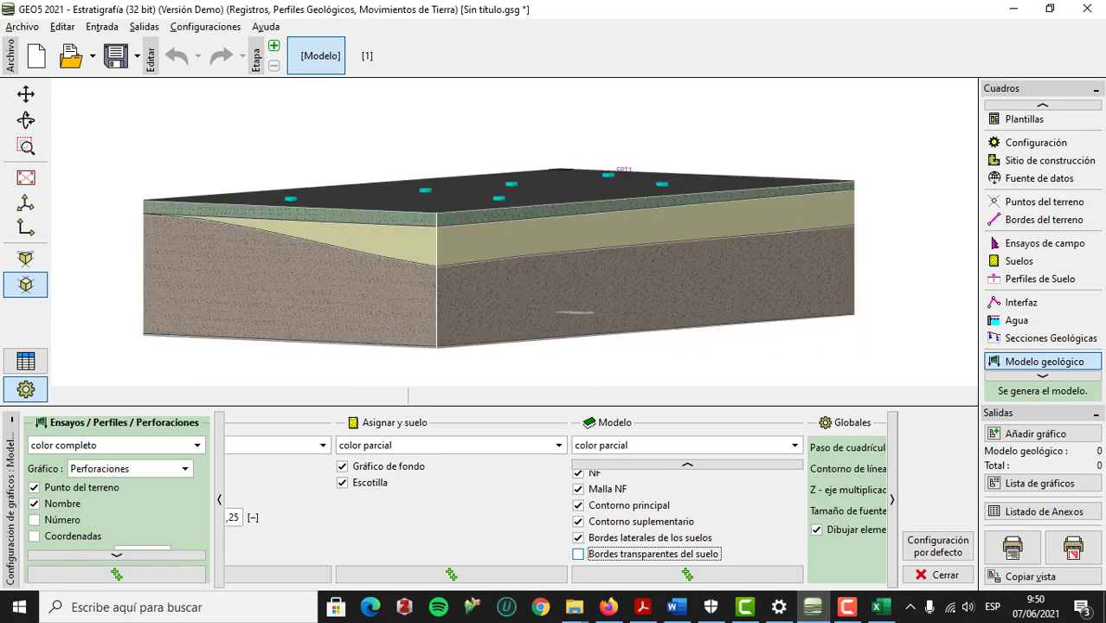
Return to the borehole table, examine the solid model from several sides and inspect the layers of borehole SPT 6.
left_click(26, 361)
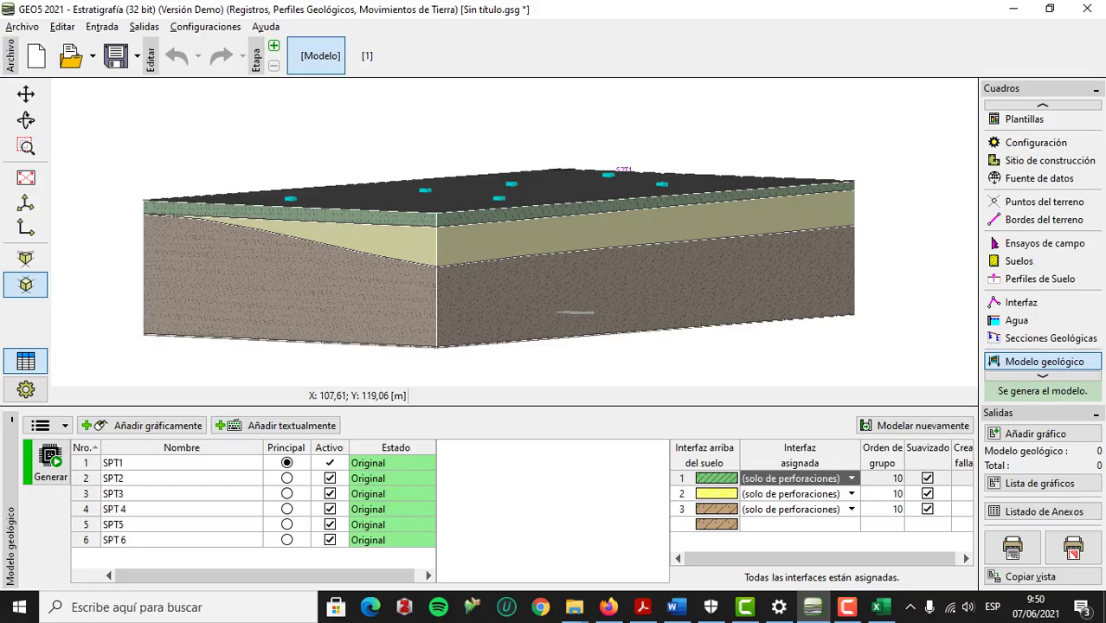
middle_click_drag(553, 251, 264, 245)
middle_click_drag(519, 233, 296, 230)
middle_click_drag(519, 233, 372, 247)
middle_click_drag(519, 246, 506, 250)
middle_click_drag(168, 301, 203, 279)
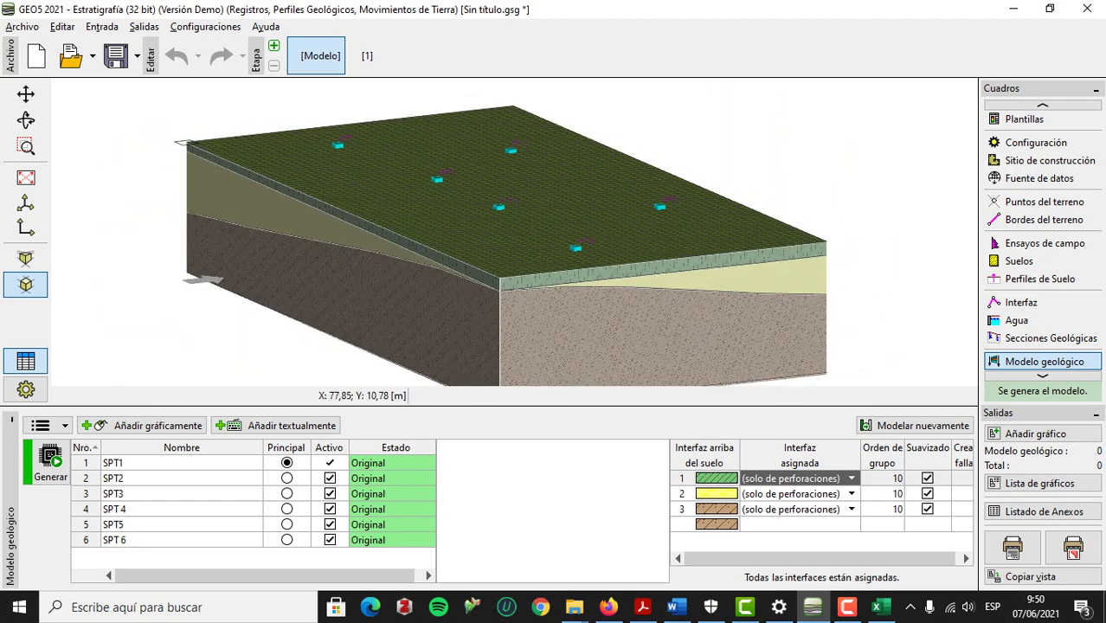
scroll(576, 248, "up", 3)
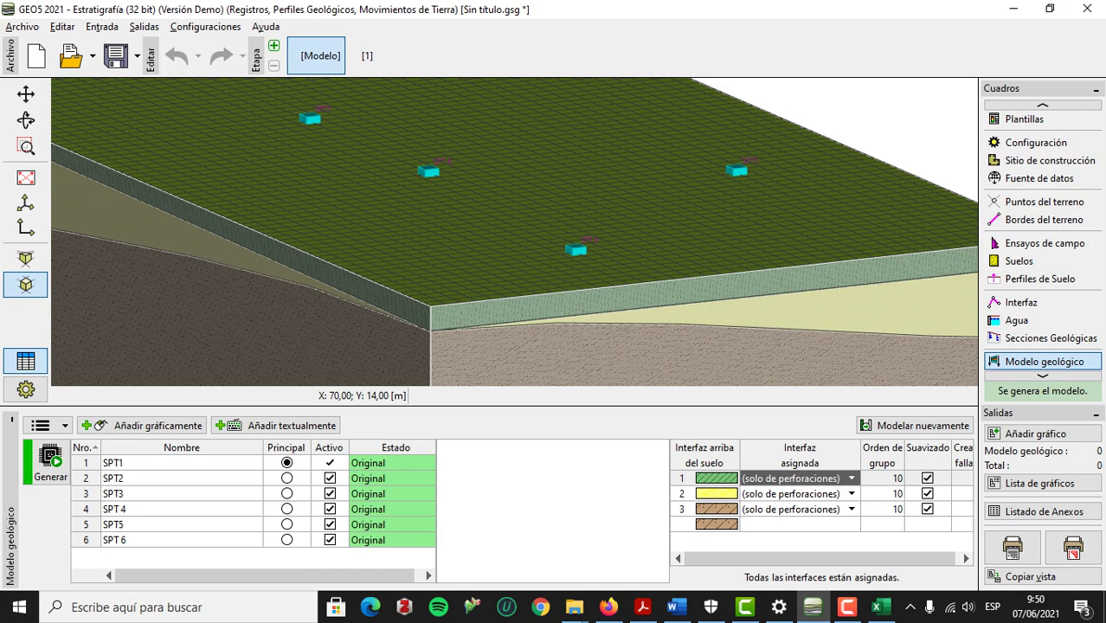
left_click(575, 249)
scroll(575, 249, "down", 3)
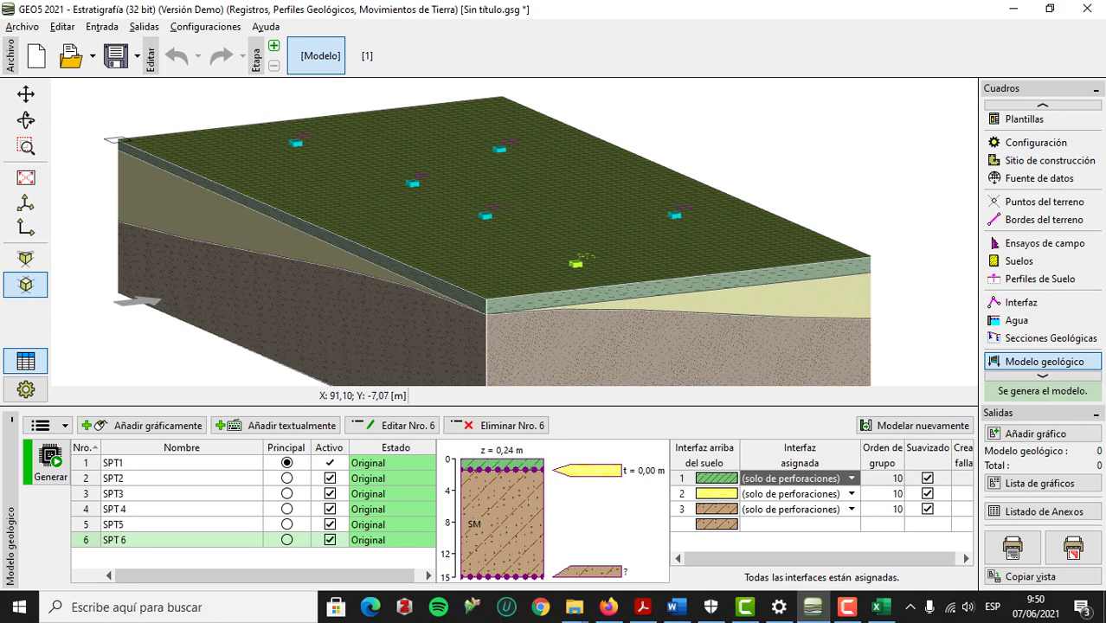
scroll(491, 304, "down", 3)
scroll(502, 325, "up", 3)
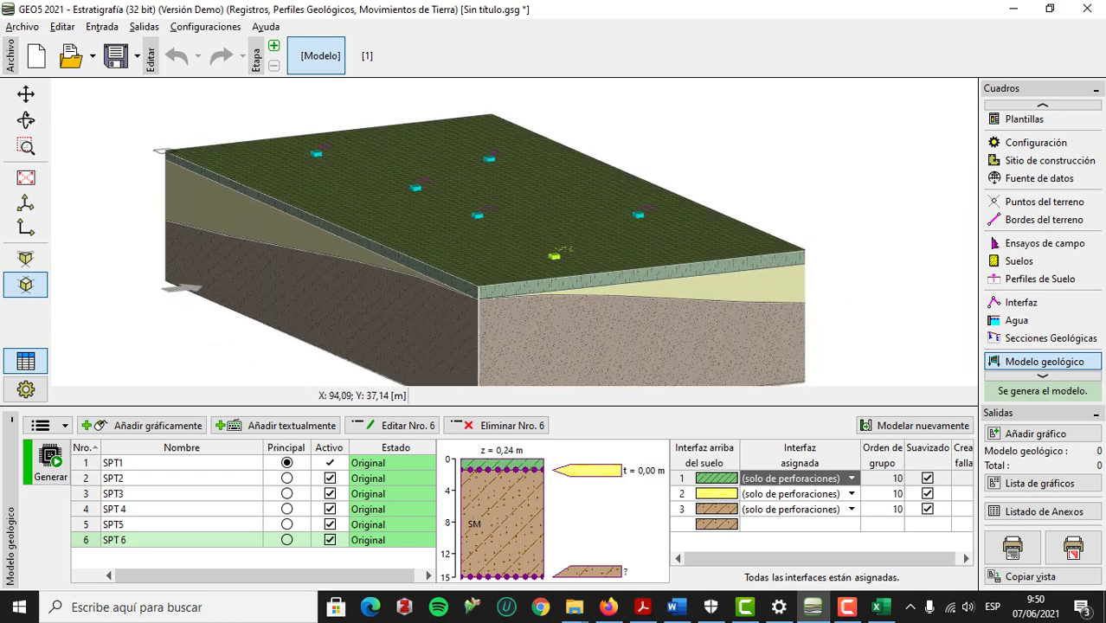
Examine the soil layers along the model's long side and the borehole positions on the terrain from above.
middle_click_drag(554, 303, 152, 255)
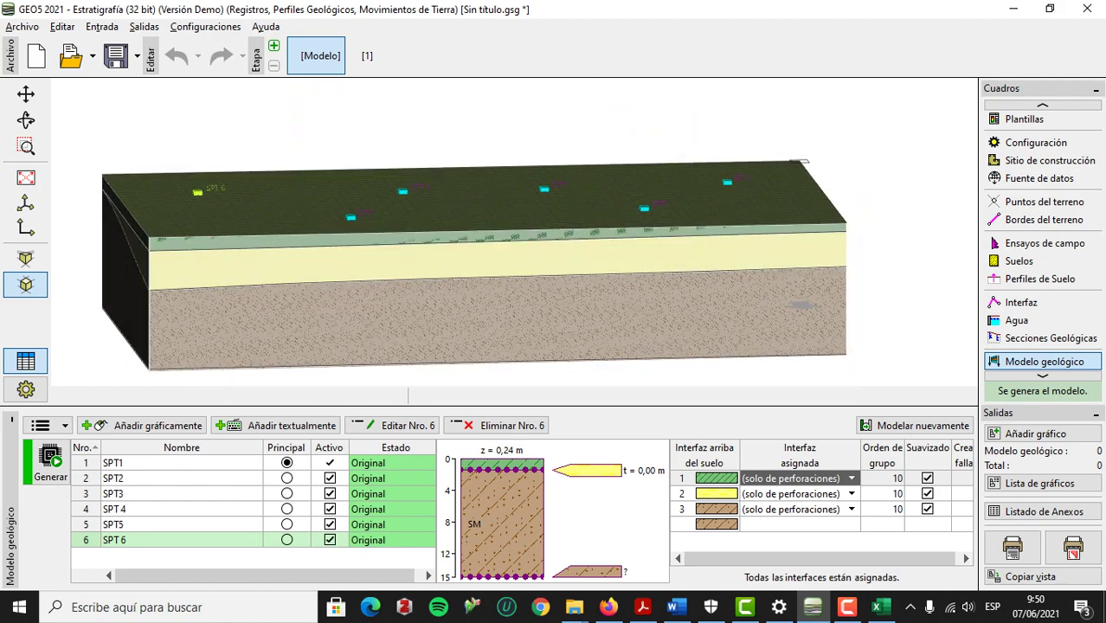
scroll(1042, 320, "down", 2)
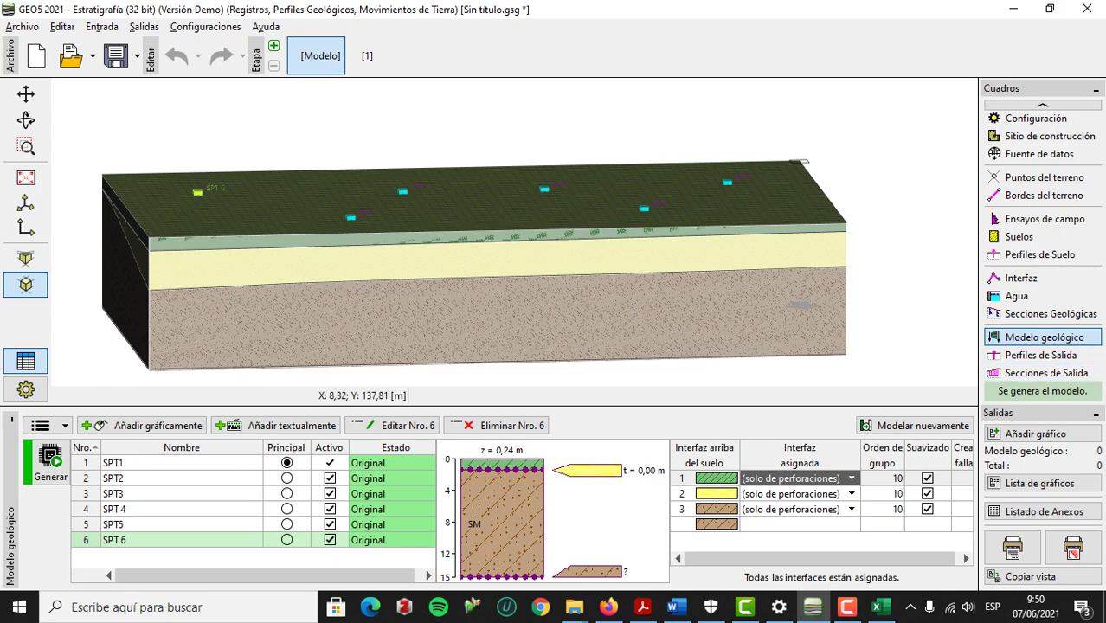
middle_click_drag(520, 251, 507, 336)
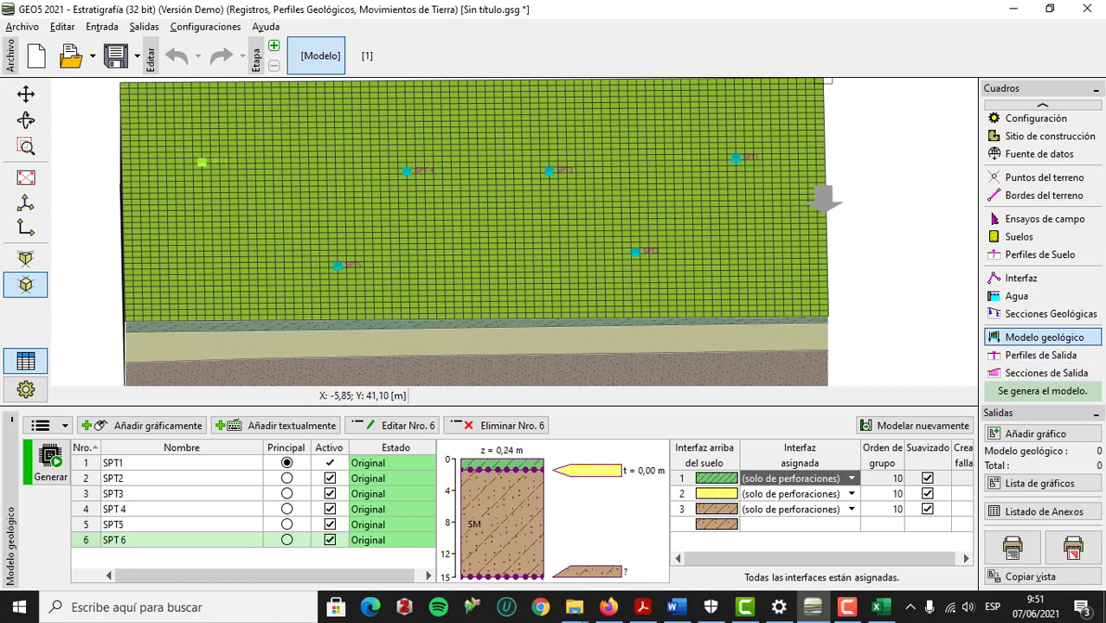
scroll(880, 329, "down", 3)
scroll(880, 311, "up", 1)
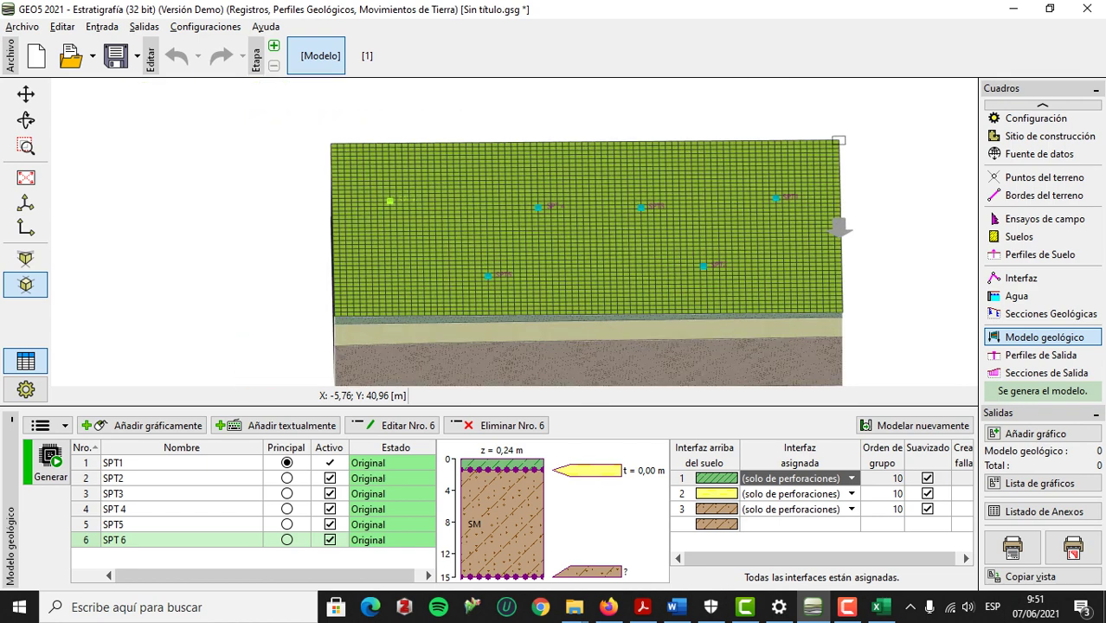
middle_click_drag(880, 312, 833, 317)
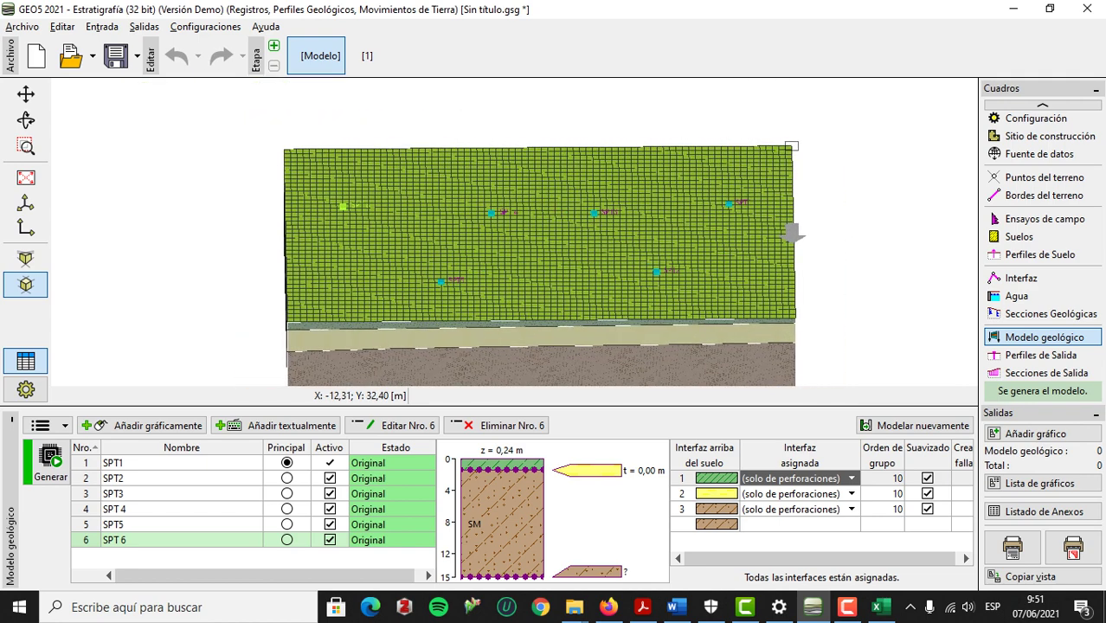
Review the general configuration and the construction site settings, examining the site's boundary and depth in 3D.
scroll(1040, 268, "up", 3)
scroll(1040, 251, "up", 2)
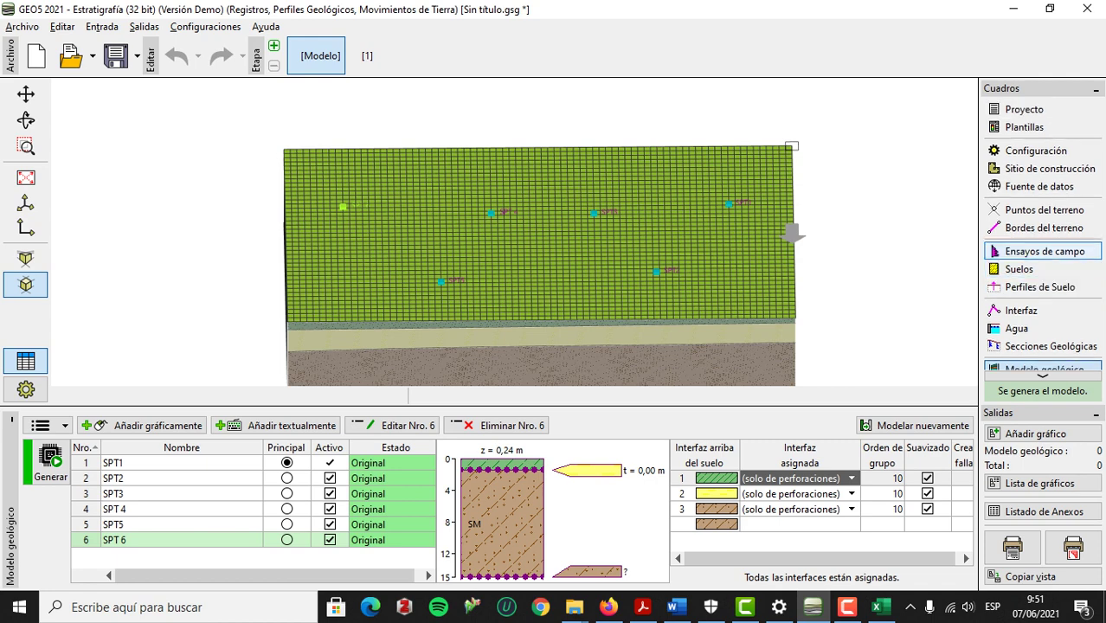
left_click(1036, 150)
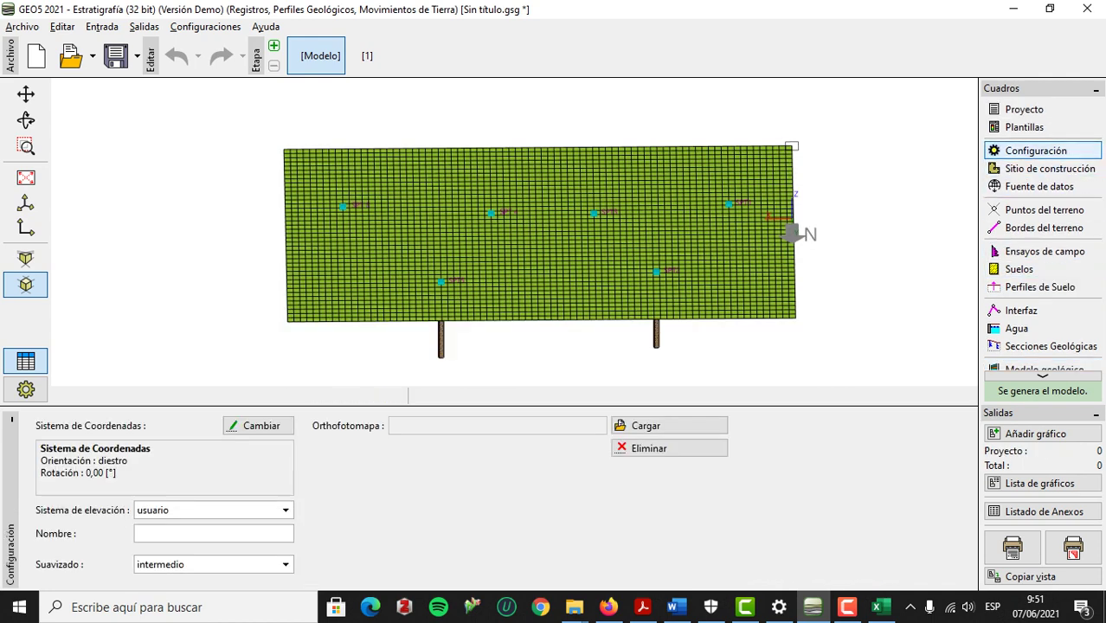
left_click(1049, 168)
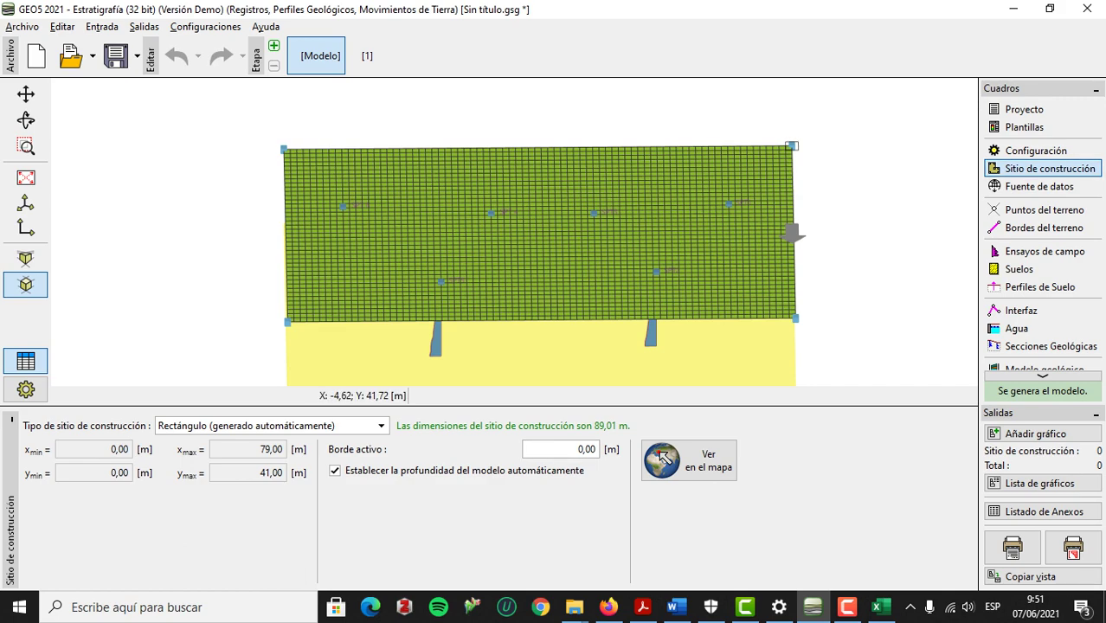
middle_click_drag(255, 146, 269, 102)
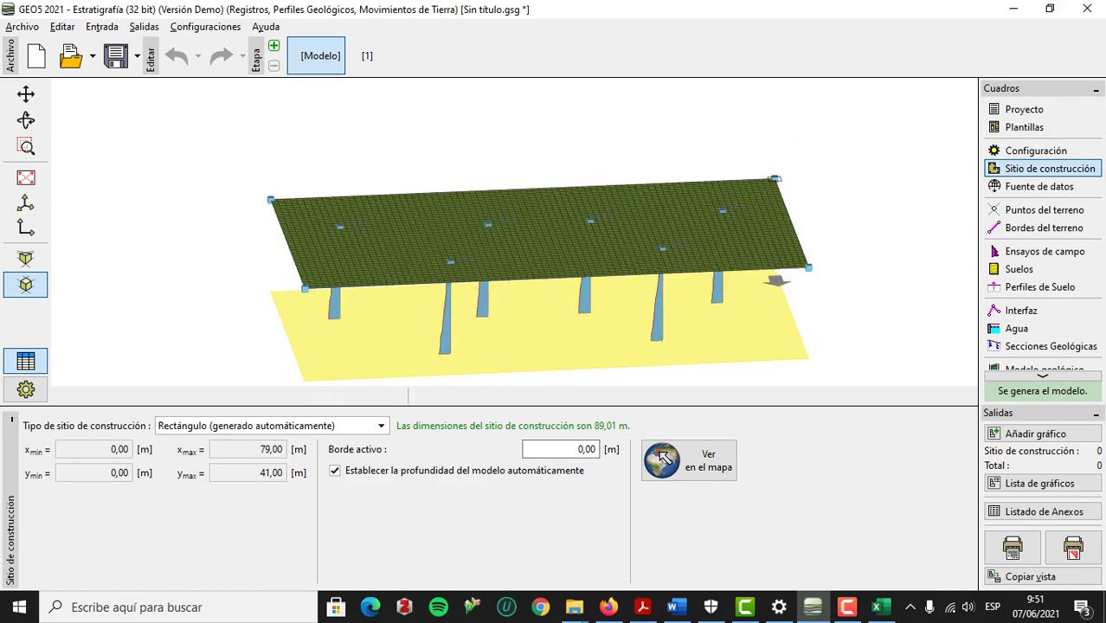
Set the construction site's active edge to 3 m and regenerate the geological model from the boreholes.
double_click(560, 449)
type("3")
key("Return")
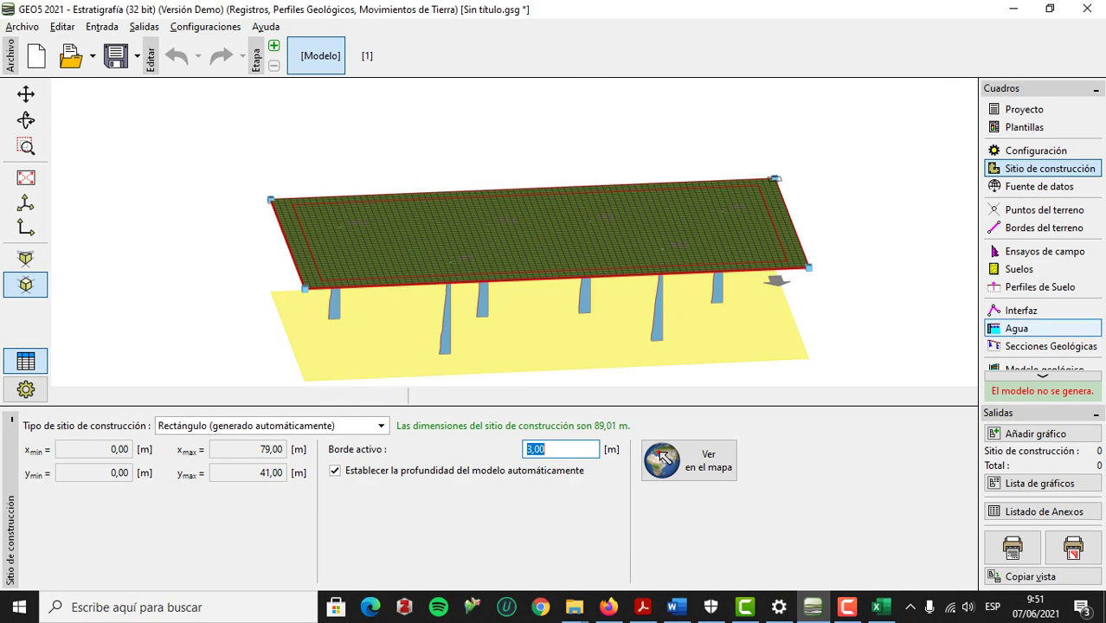
left_click(1038, 287)
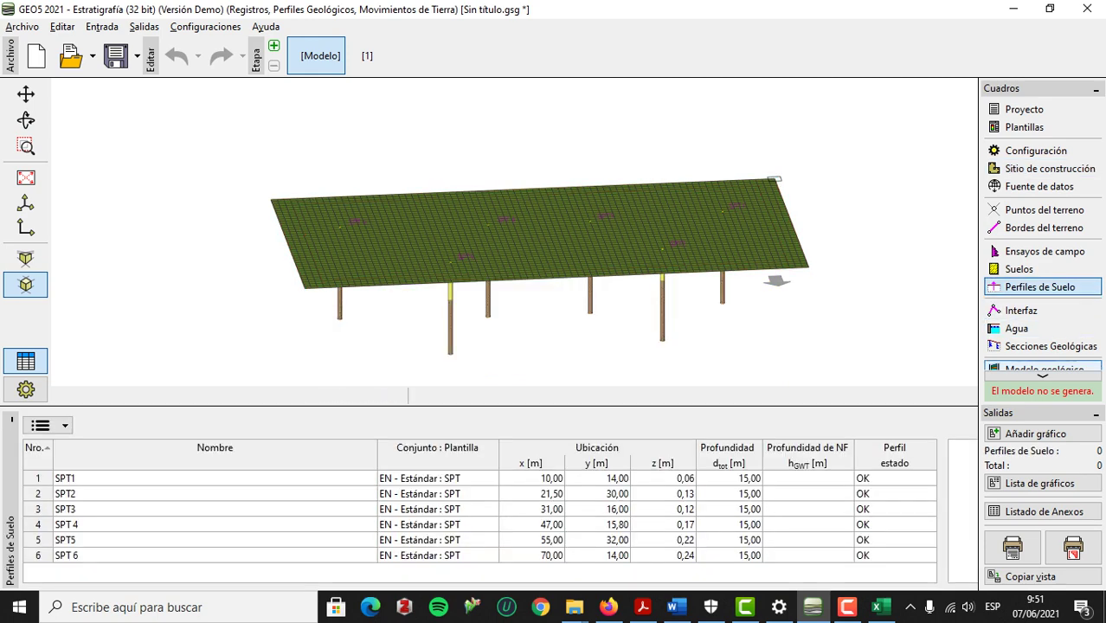
left_click(1042, 368)
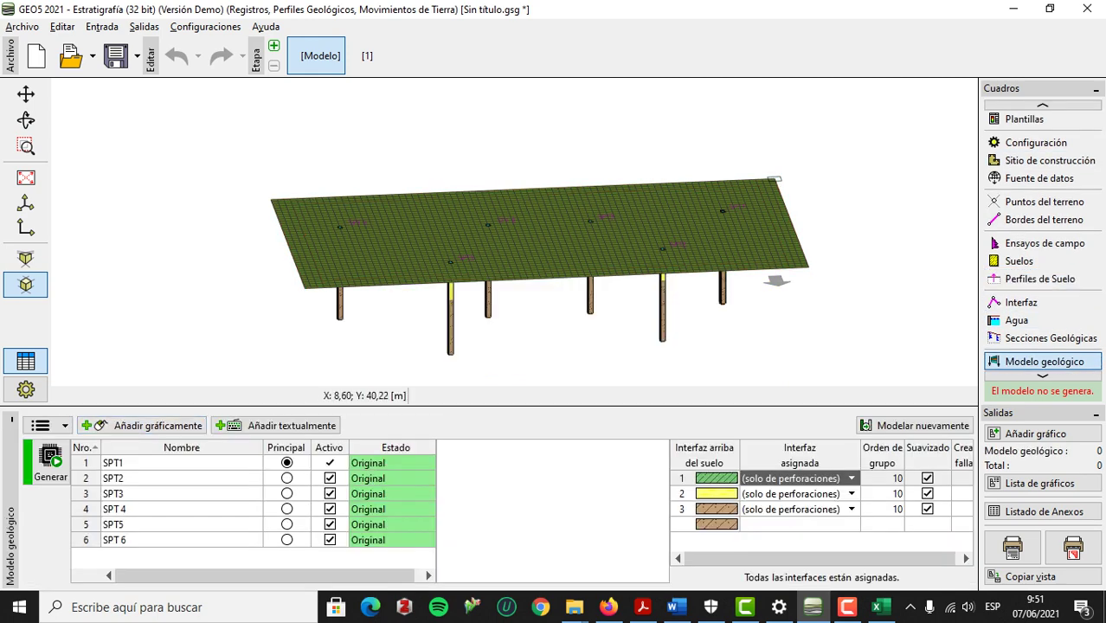
left_click(50, 463)
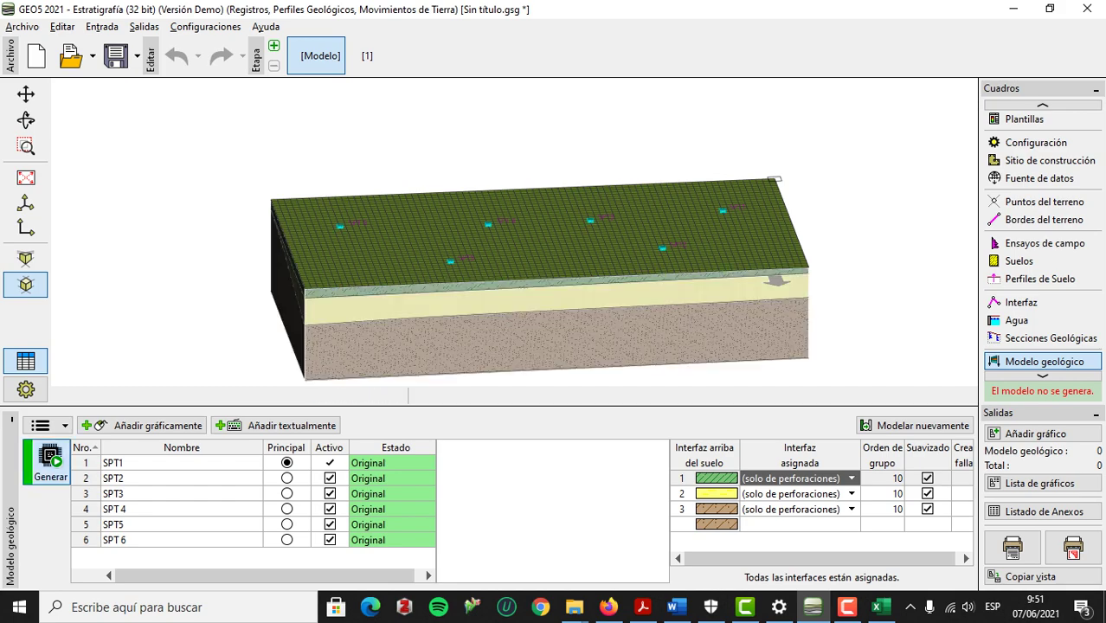
middle_click_drag(227, 192, 238, 247)
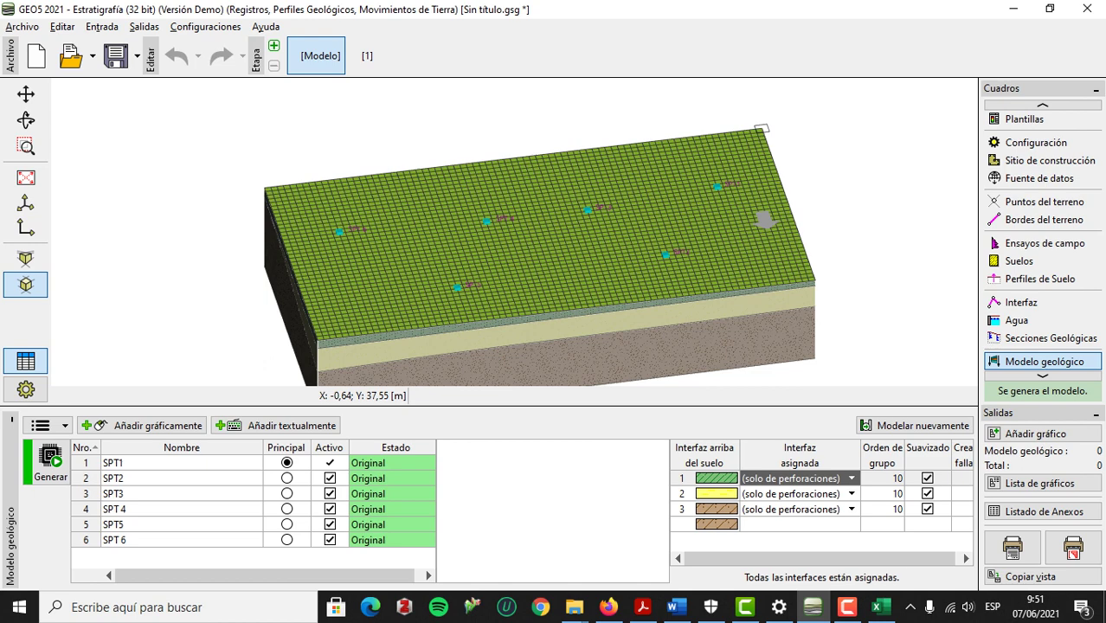
Add an unnamed output profile near the site's far right corner, at about x = 74.76 m, y = 36.71 m, in plan view.
scroll(1042, 323, "down", 1)
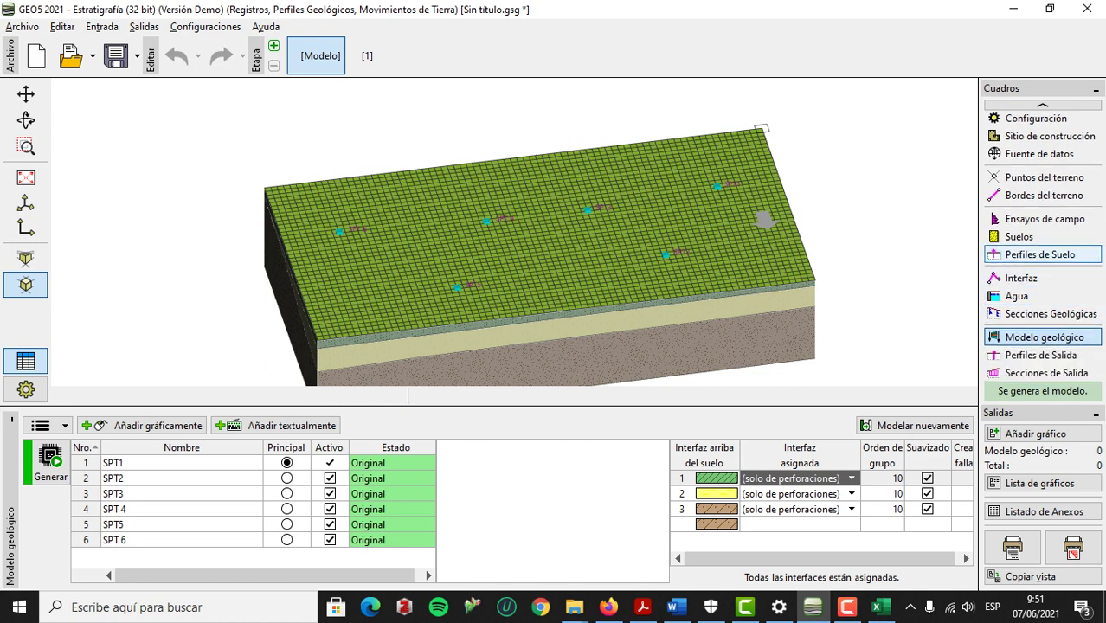
left_click(1039, 254)
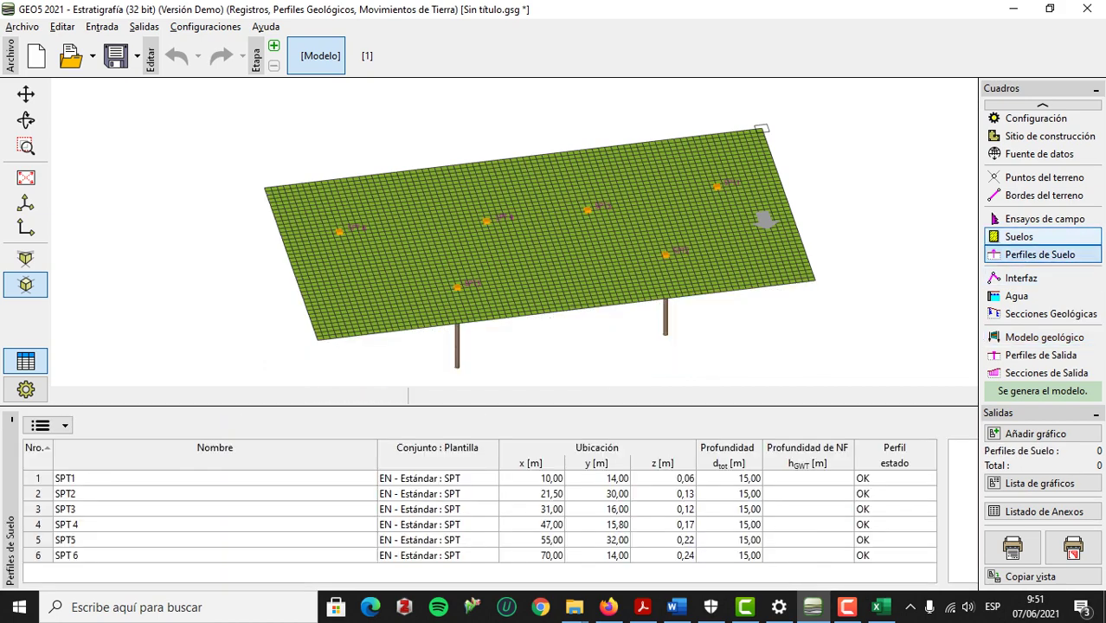
middle_click_drag(202, 337, 237, 363)
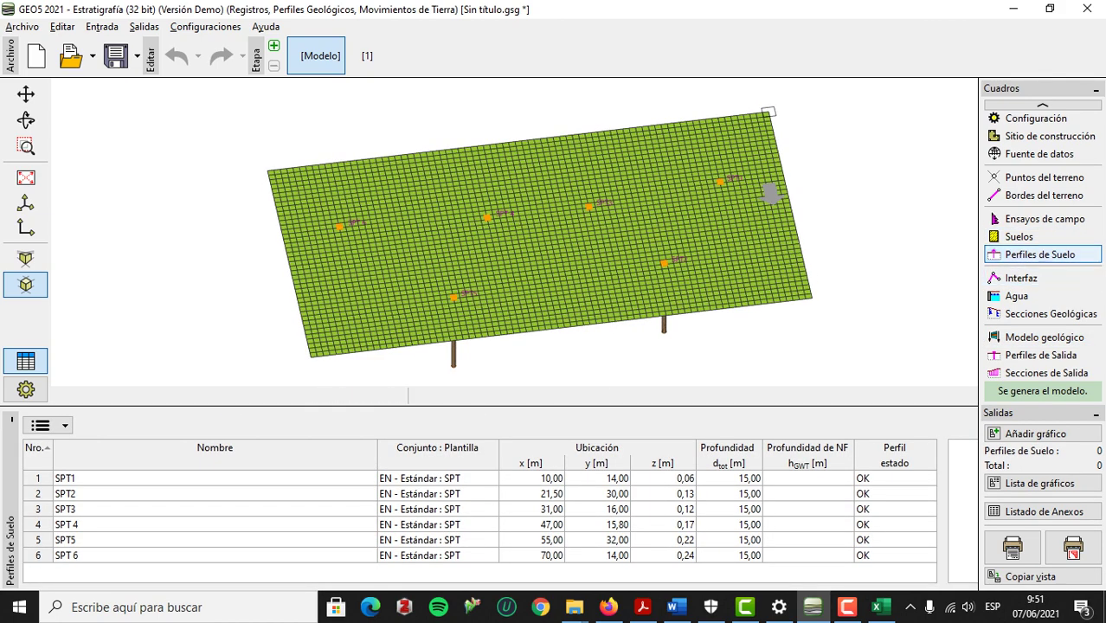
left_click(1040, 355)
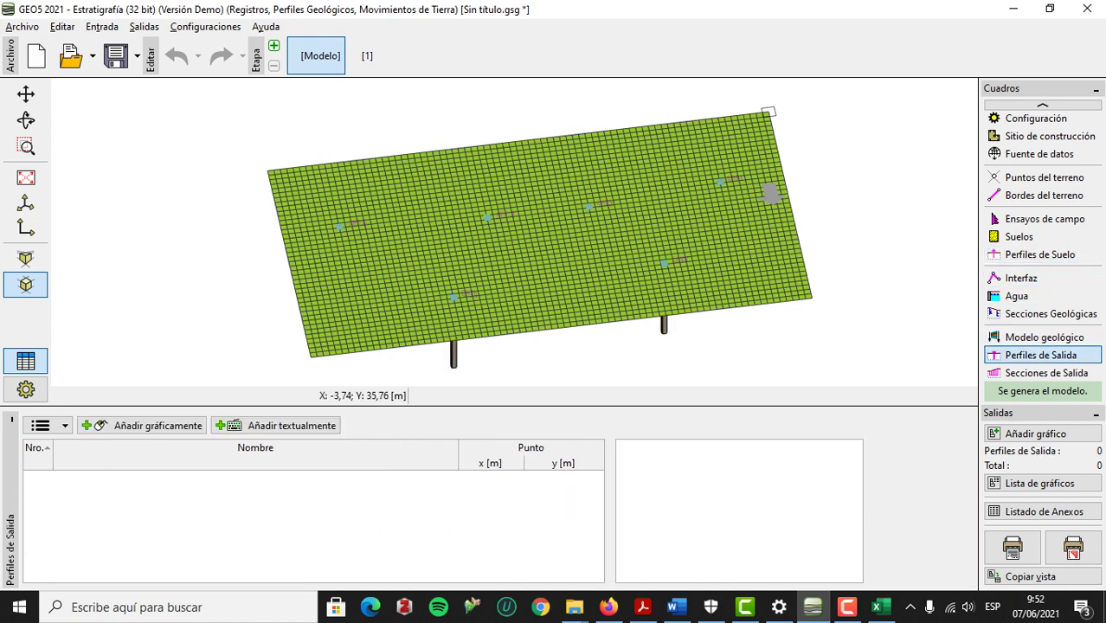
left_click(25, 228)
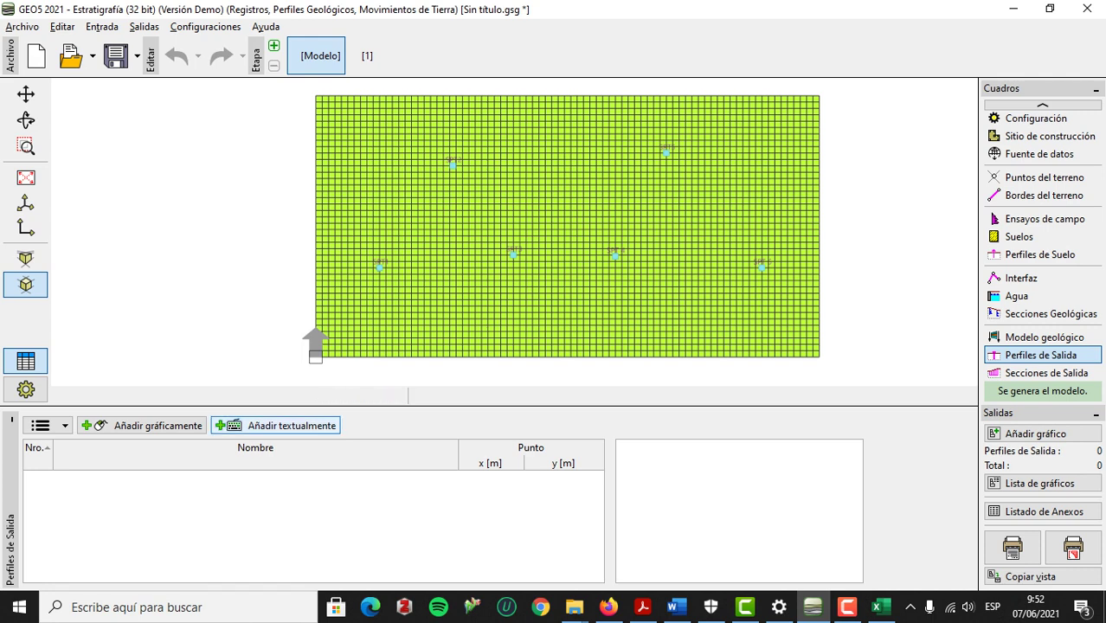
left_click(141, 425)
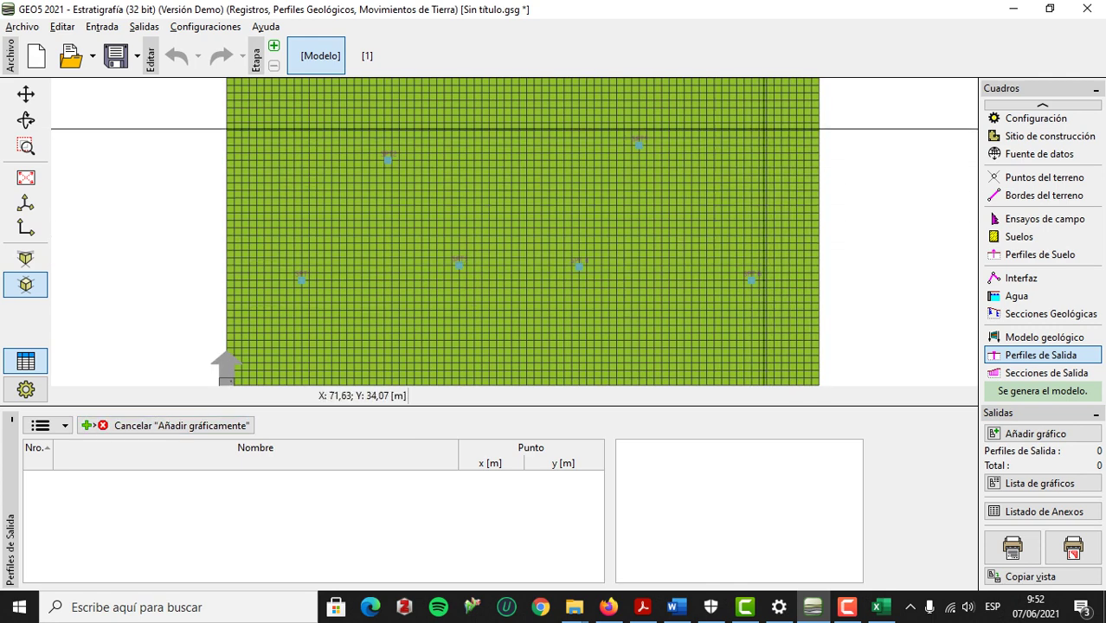
scroll(765, 133, "down", 1)
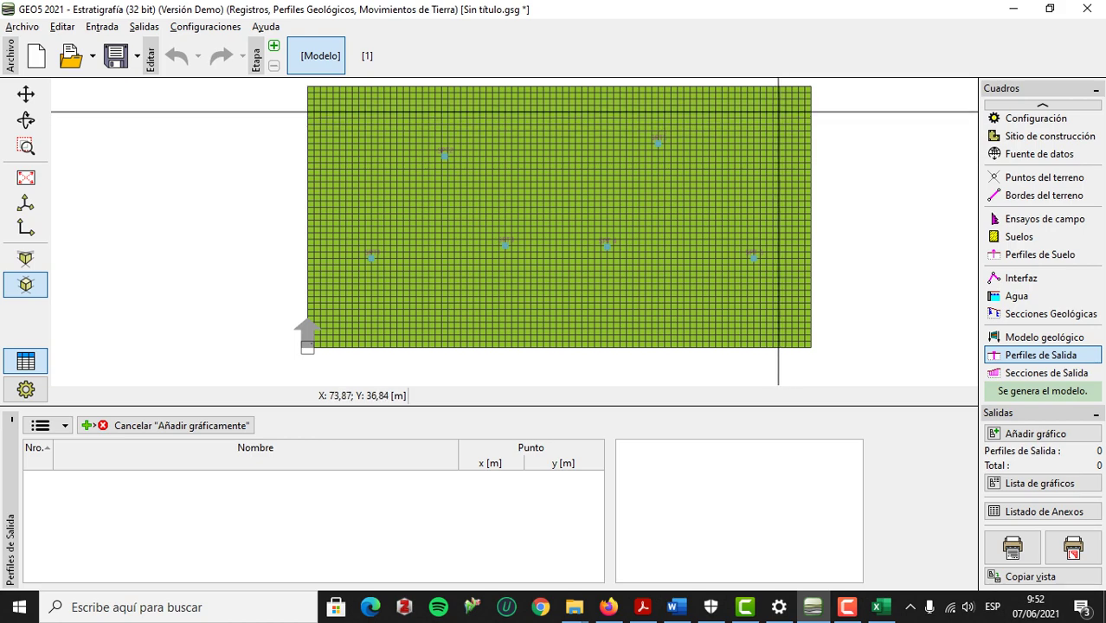
left_click(783, 112)
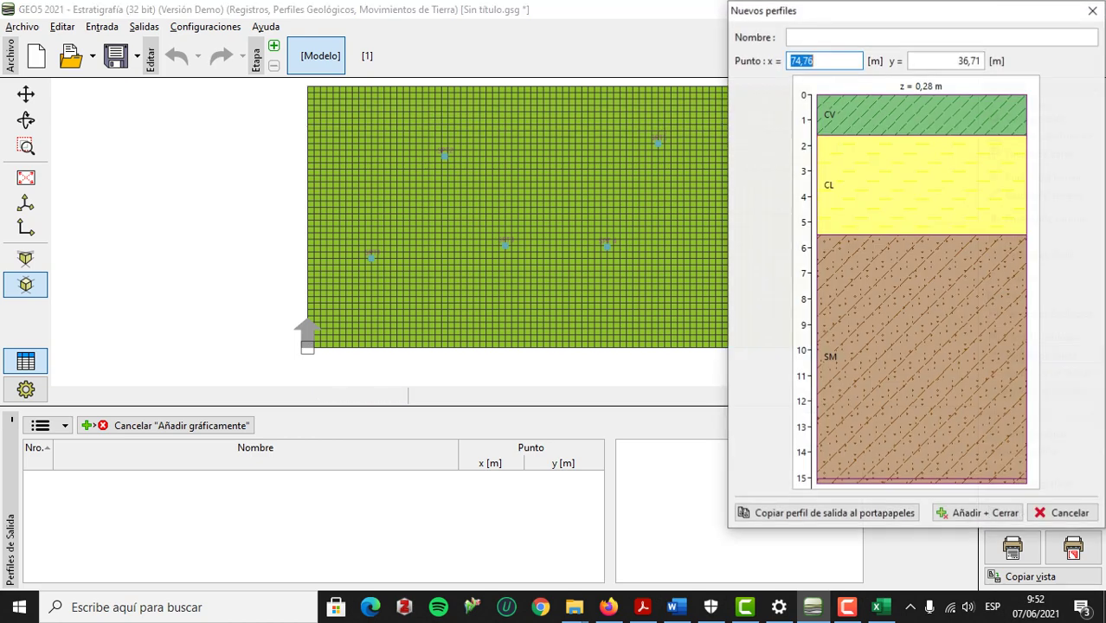
left_click_drag(882, 18, 565, 66)
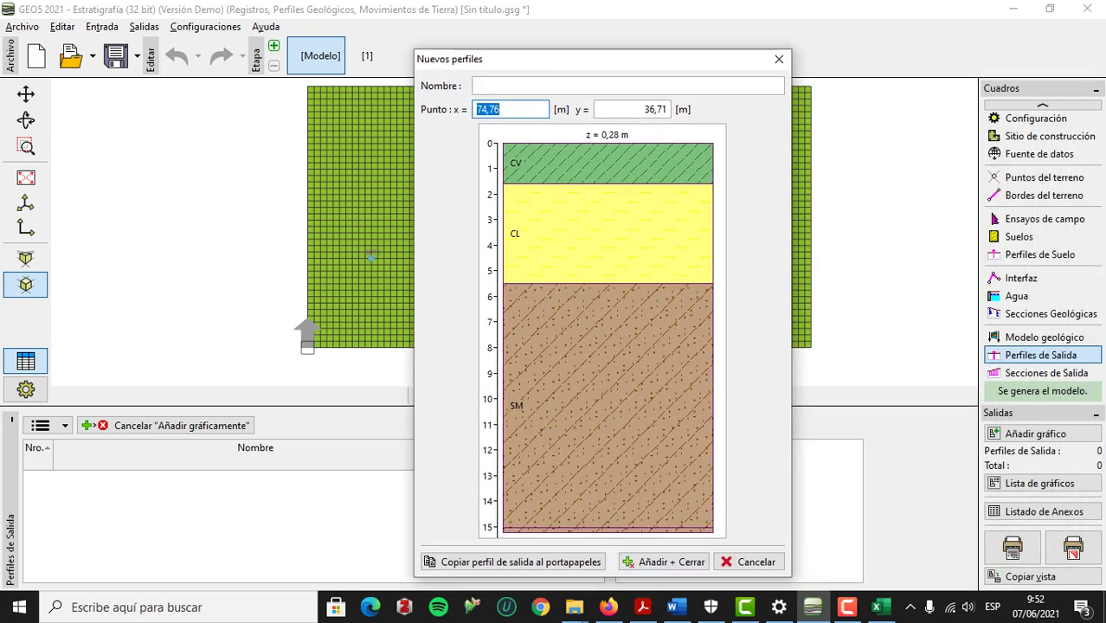
left_click_drag(562, 60, 288, 70)
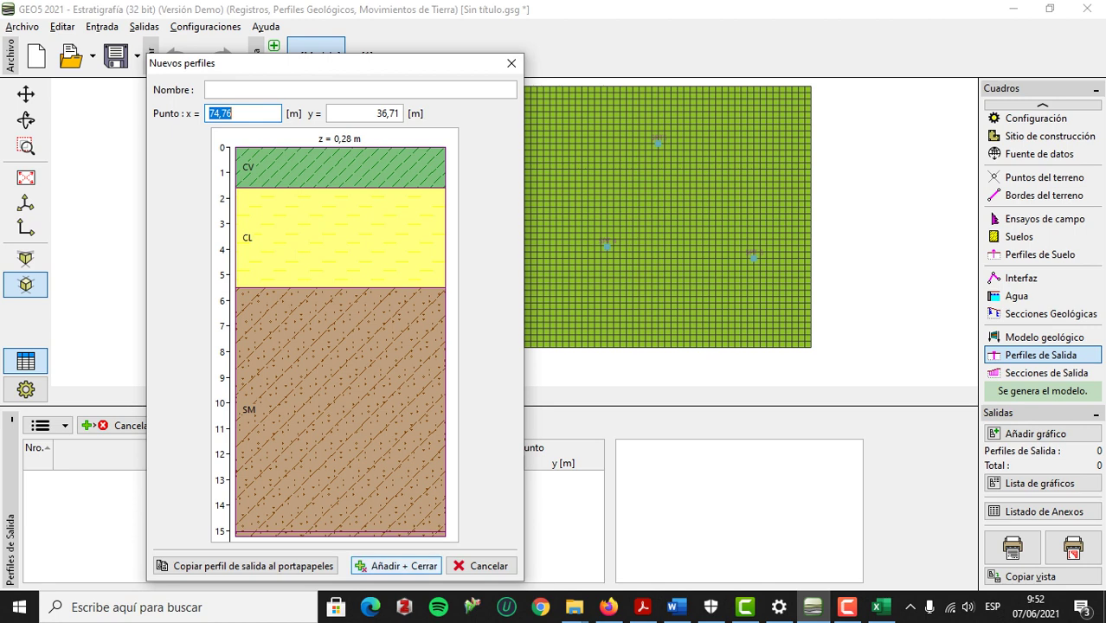
left_click(396, 566)
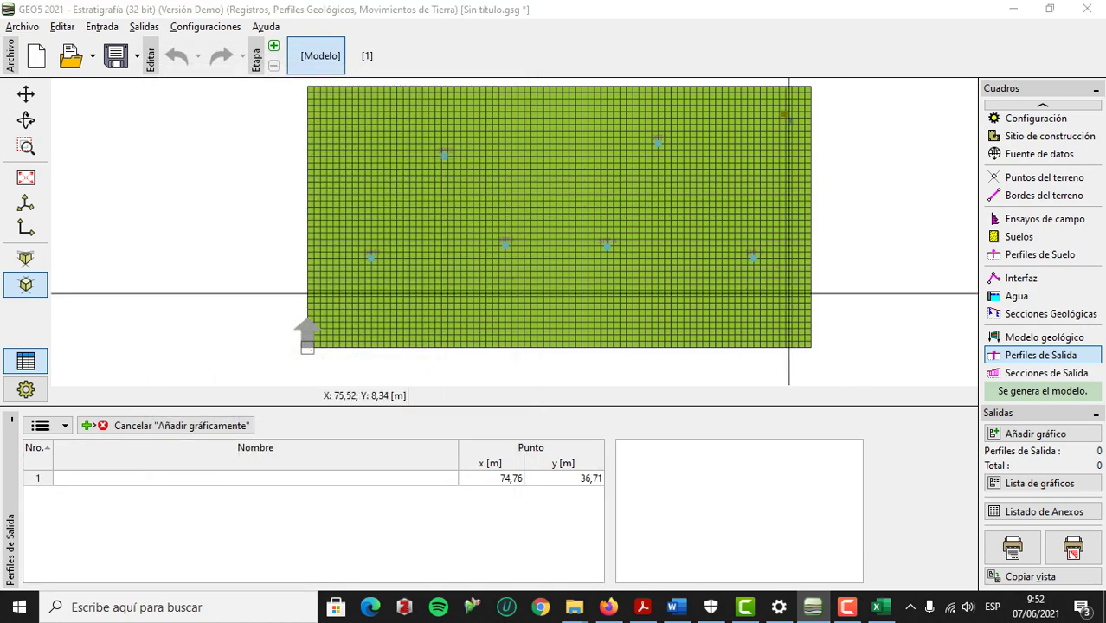
Add three unnamed output profiles graphically at about (75.52, 8.34), (50.84, 7.58) and (49.44, 36.84) m.
left_click(788, 294)
left_click(977, 543)
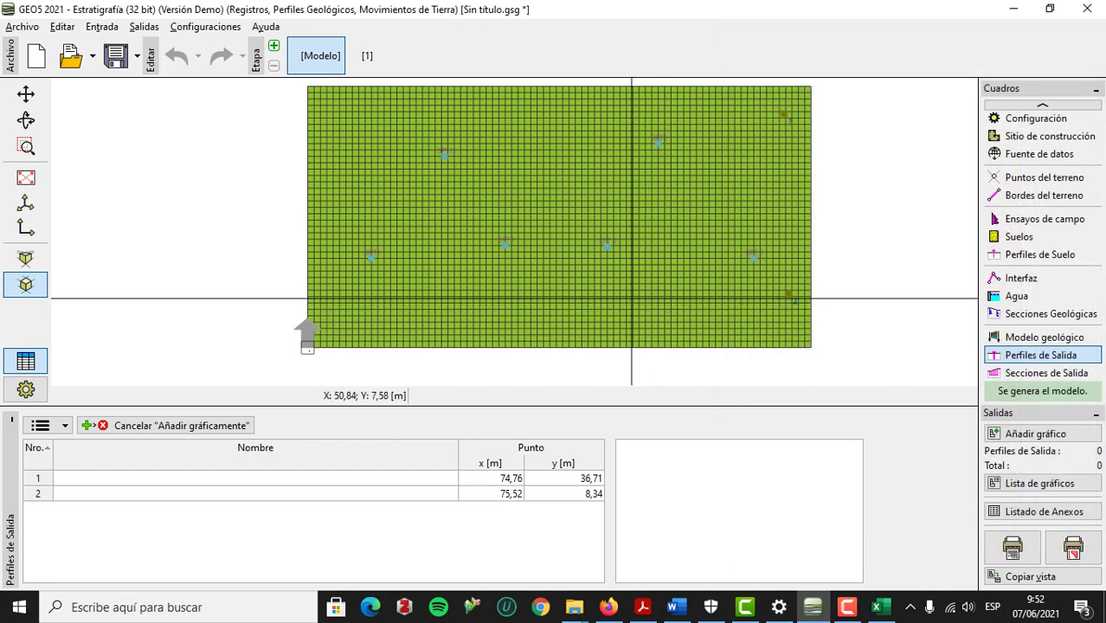
left_click(632, 299)
key("Return")
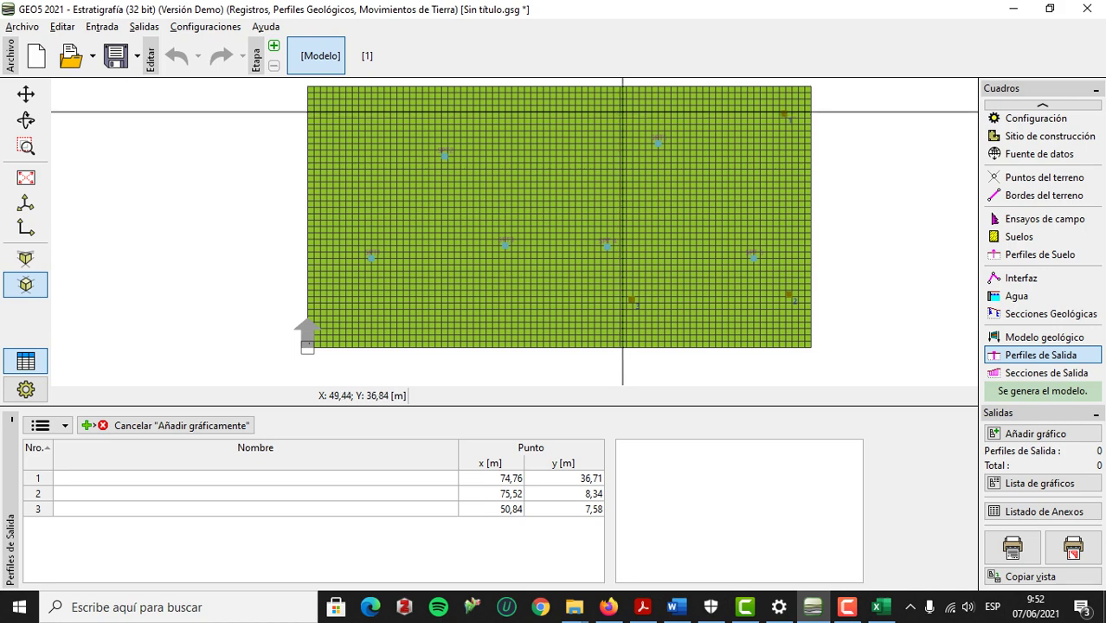
left_click(622, 112)
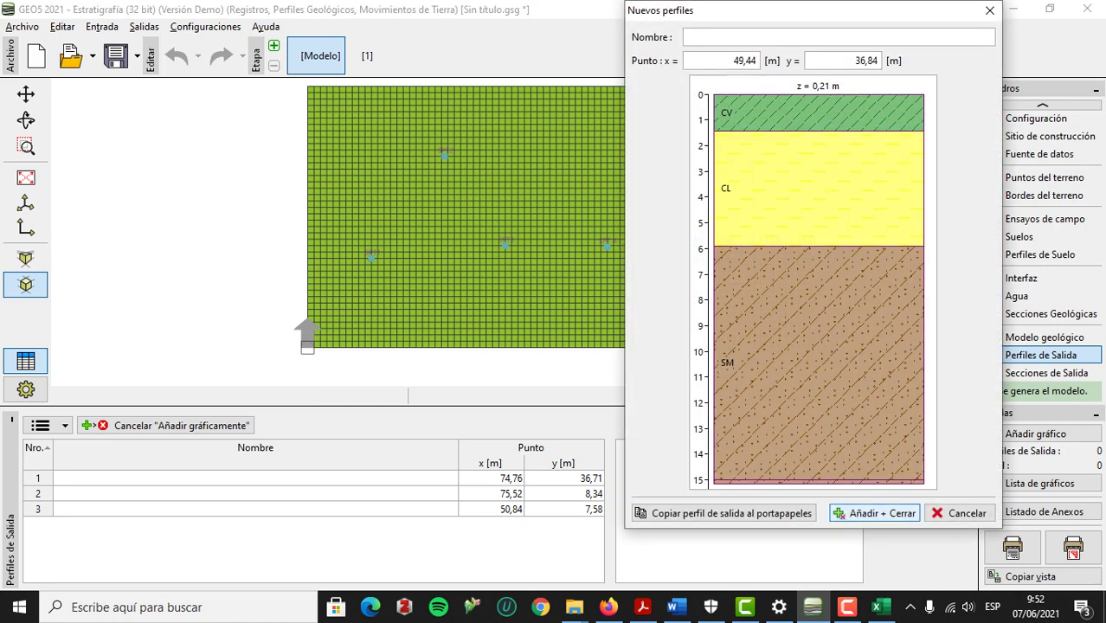
left_click(874, 513)
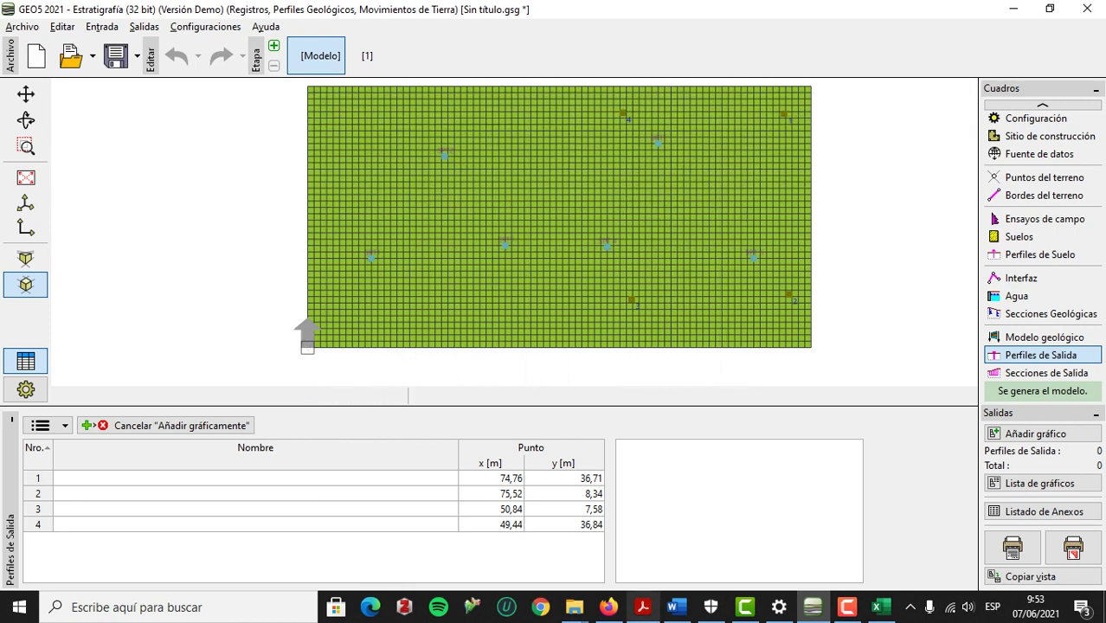
Switch to Tarea #1.pdf in Adobe Acrobat Reader, consult the SPT locations on the site plan and return to GEO5.
left_click(642, 607)
scroll(528, 346, "down", 5)
scroll(527, 346, "down", 10)
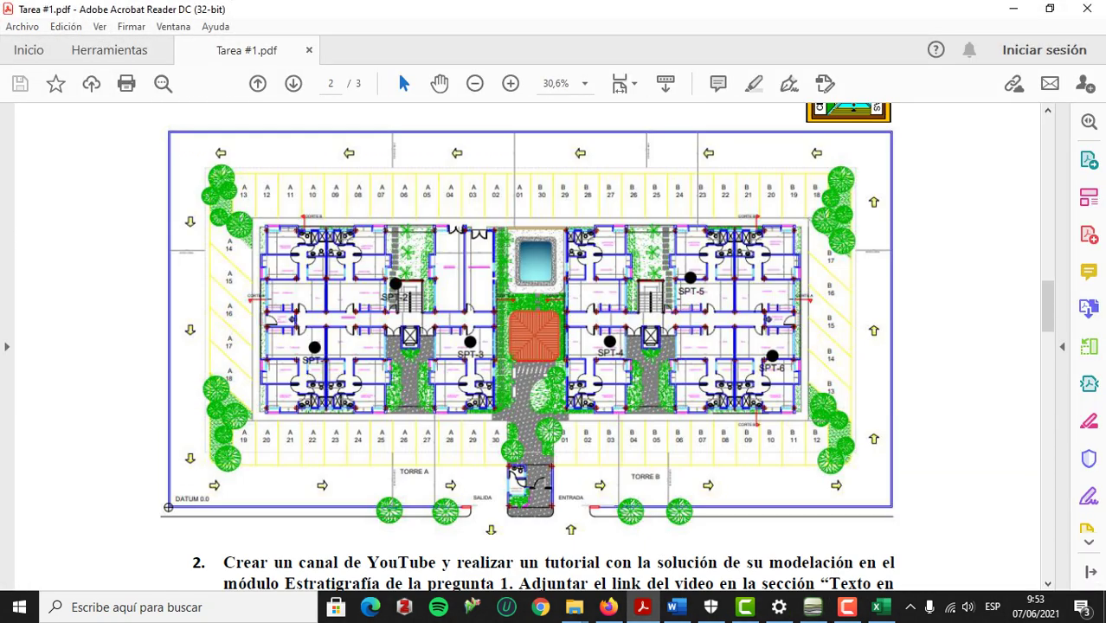
left_click(1014, 9)
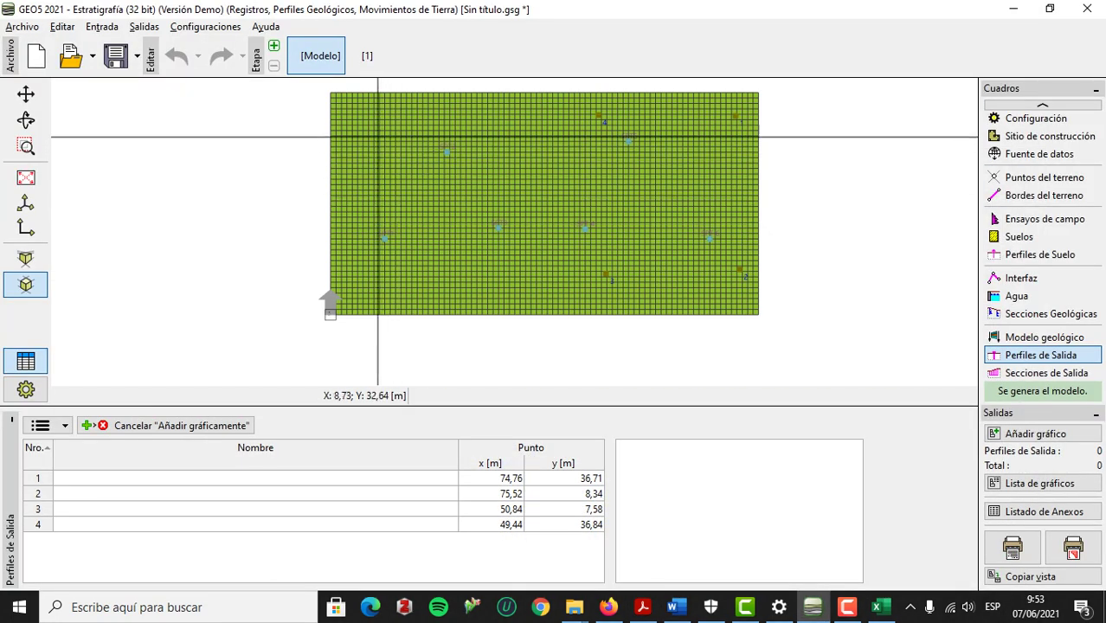
Add an unnamed output profile at about (4.69, 35.03) m and another named E2 P2 at about (22.35, 35.18) m.
left_click(354, 118)
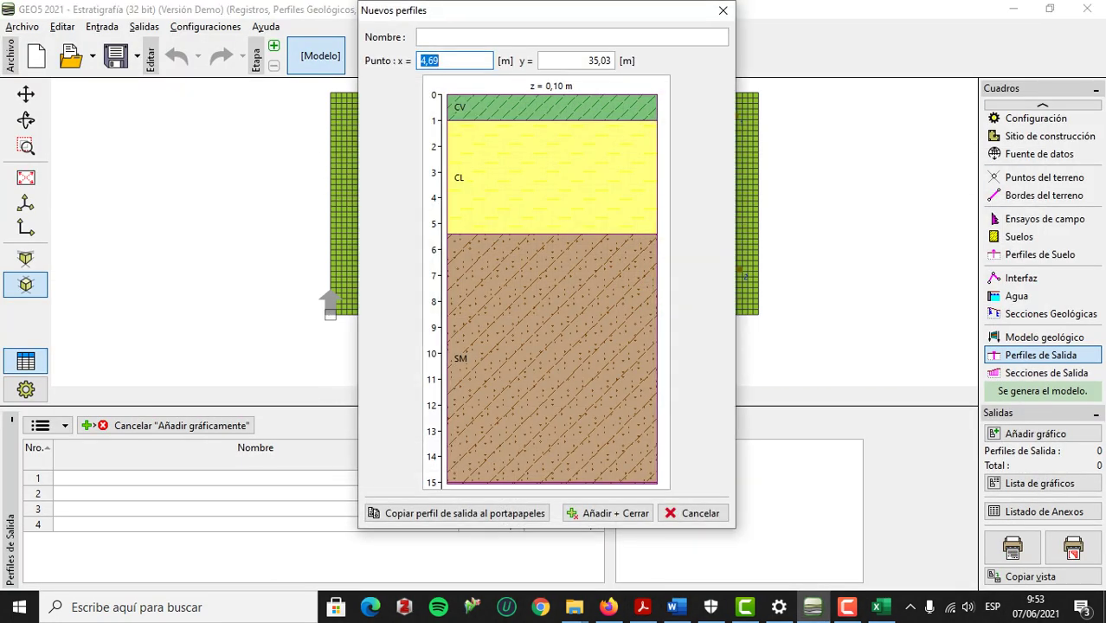
left_click(606, 513)
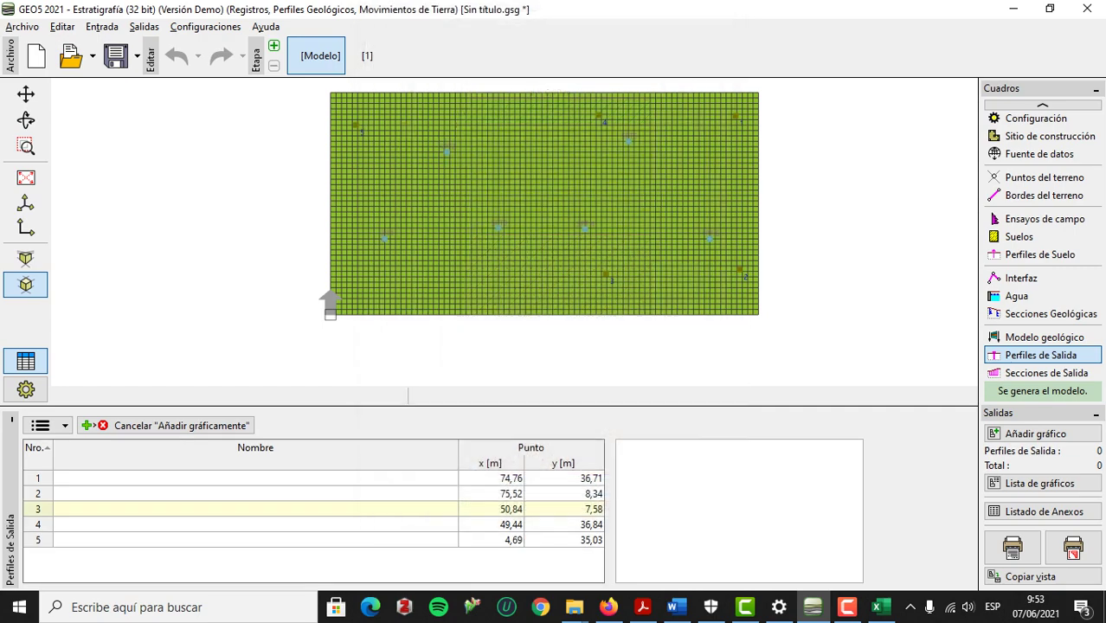
left_click(453, 125)
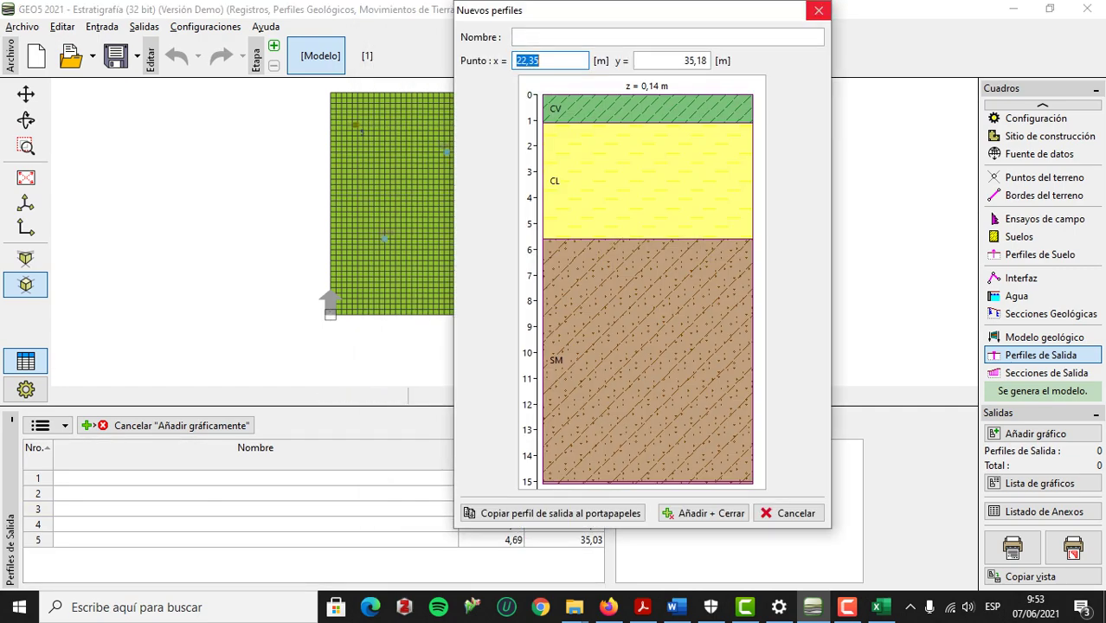
left_click(518, 37)
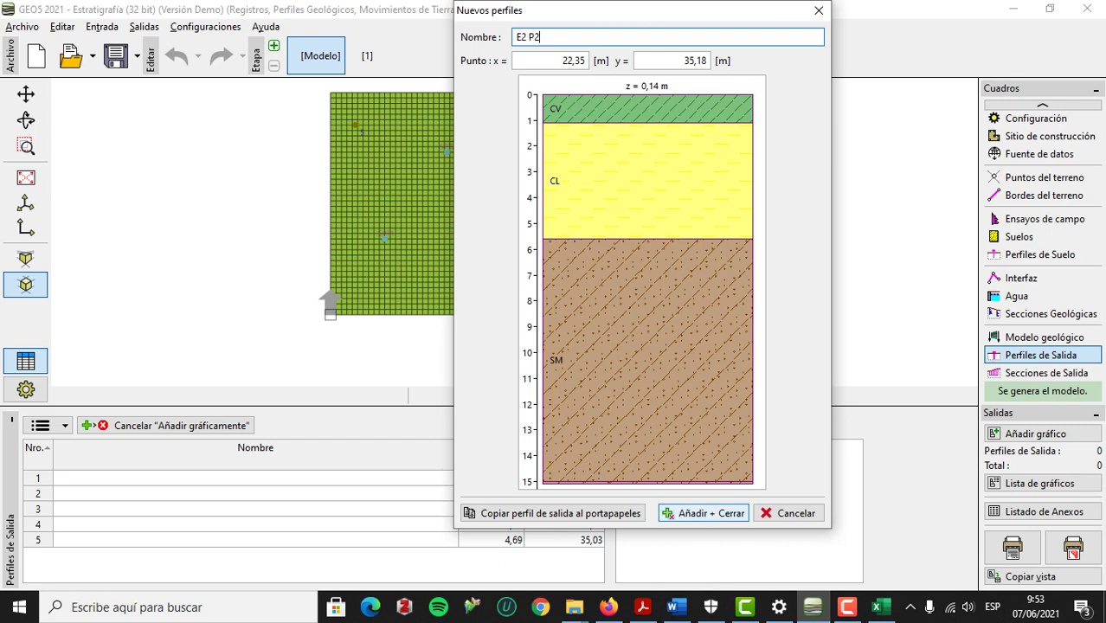
left_click(702, 514)
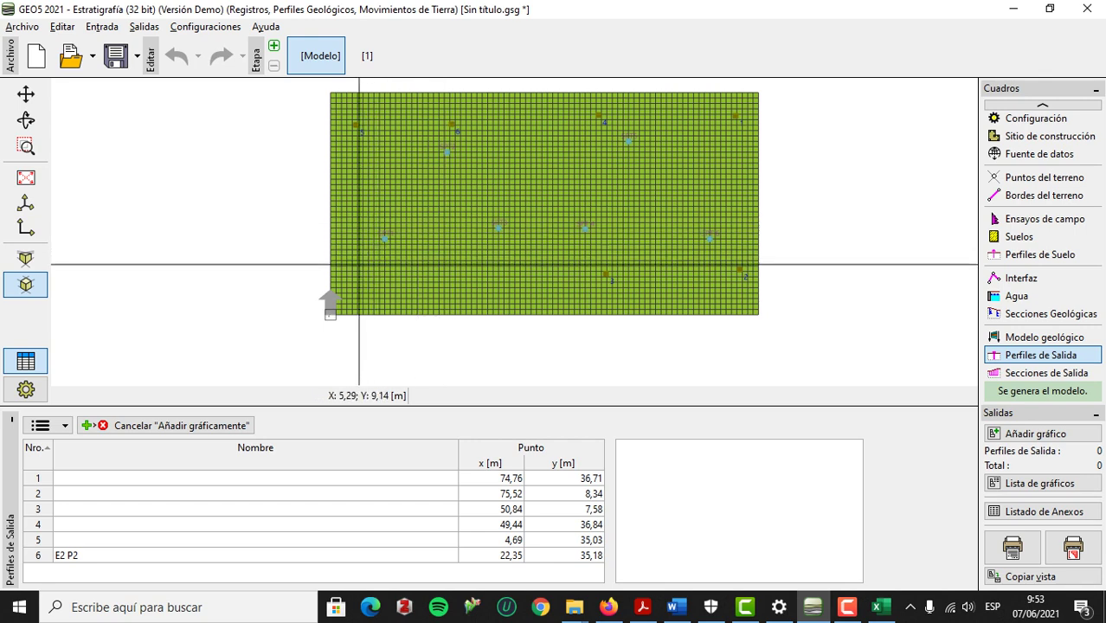
Add two unnamed output profiles at about (5.44, 13.03) m and (24.75, 8.24) m.
left_click(359, 264)
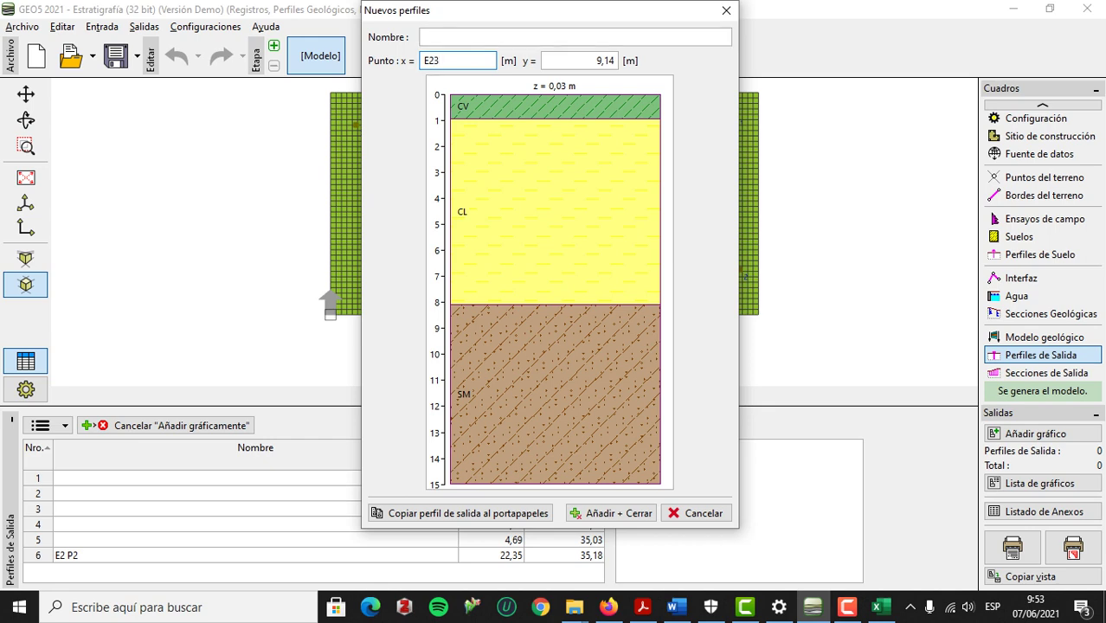
key("Escape")
left_click(357, 244)
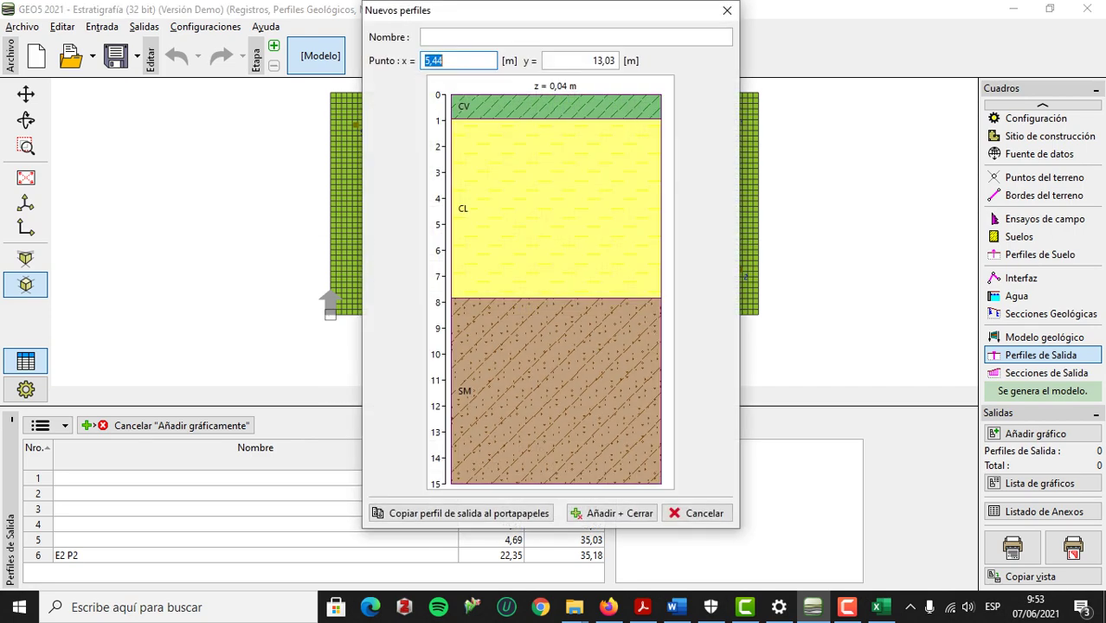
left_click(612, 513)
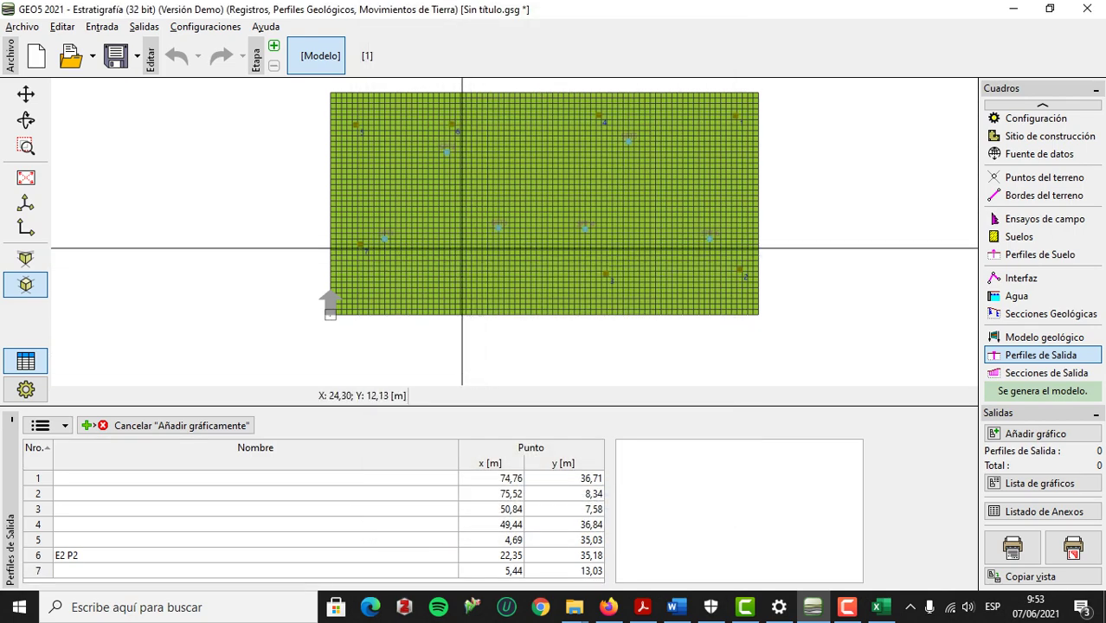
left_click(464, 269)
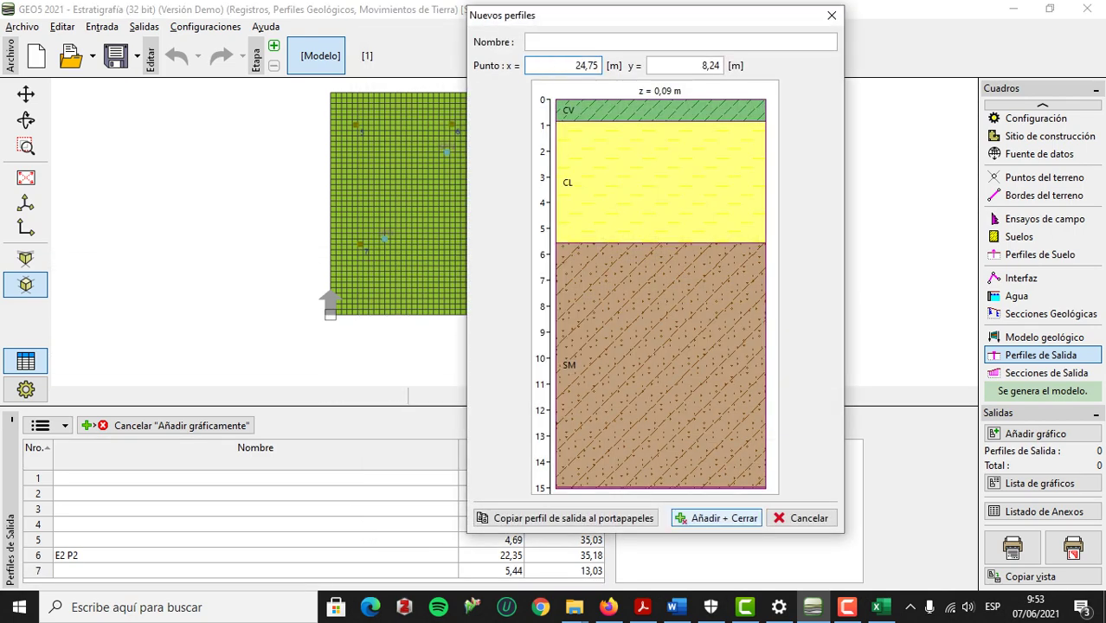
left_click(716, 517)
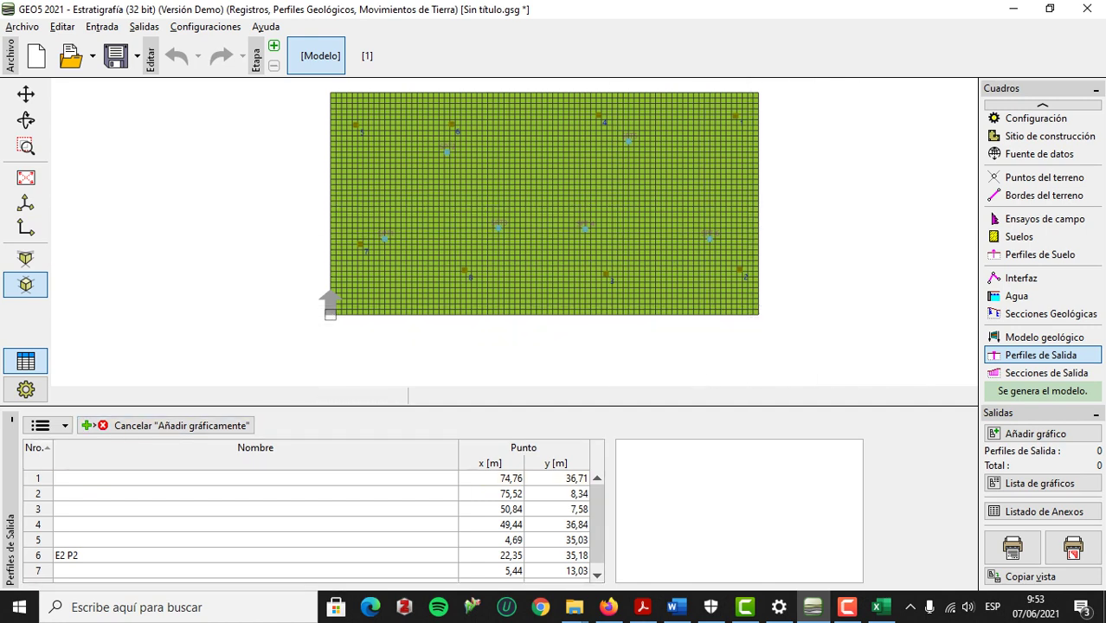
Finish placing output profiles and display them beneath the terrain in the 3D view.
left_click(164, 425)
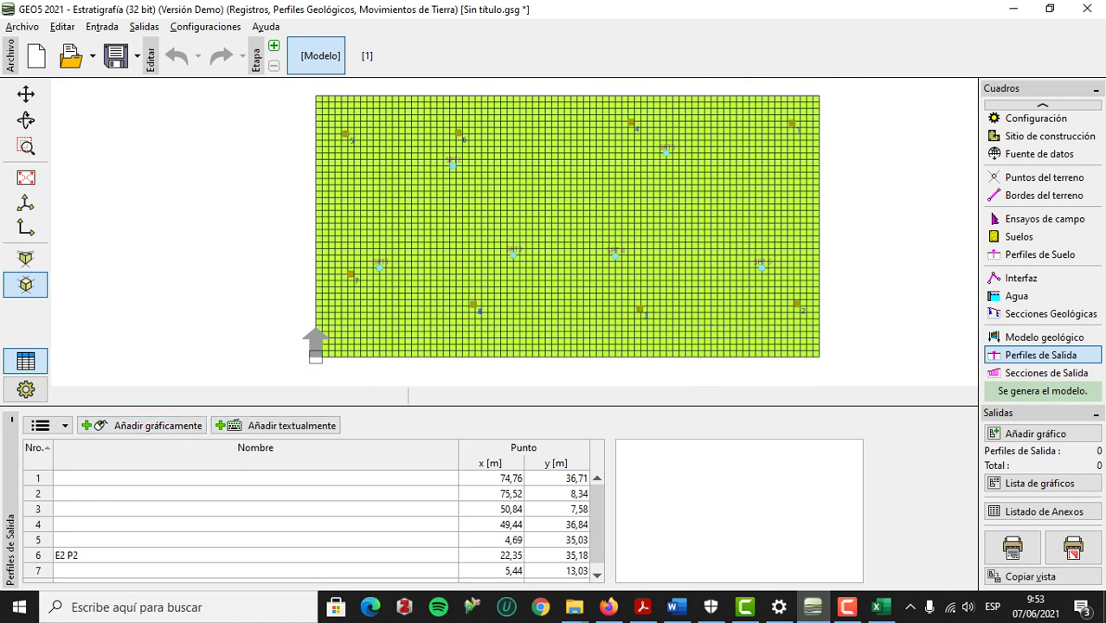
scroll(385, 359, "down", 2)
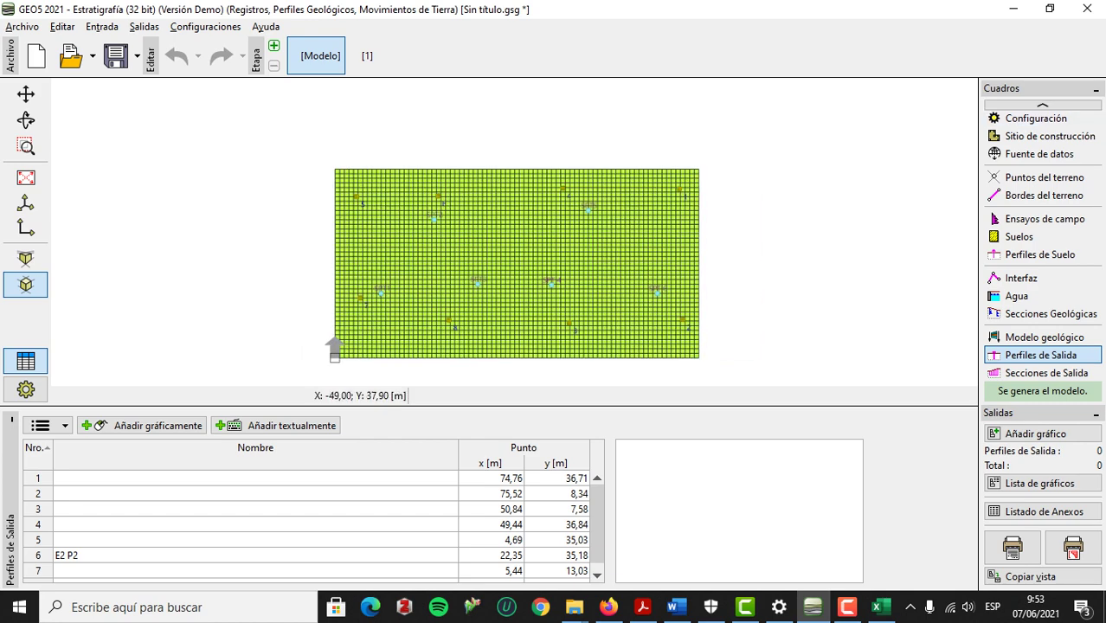
left_click(26, 202)
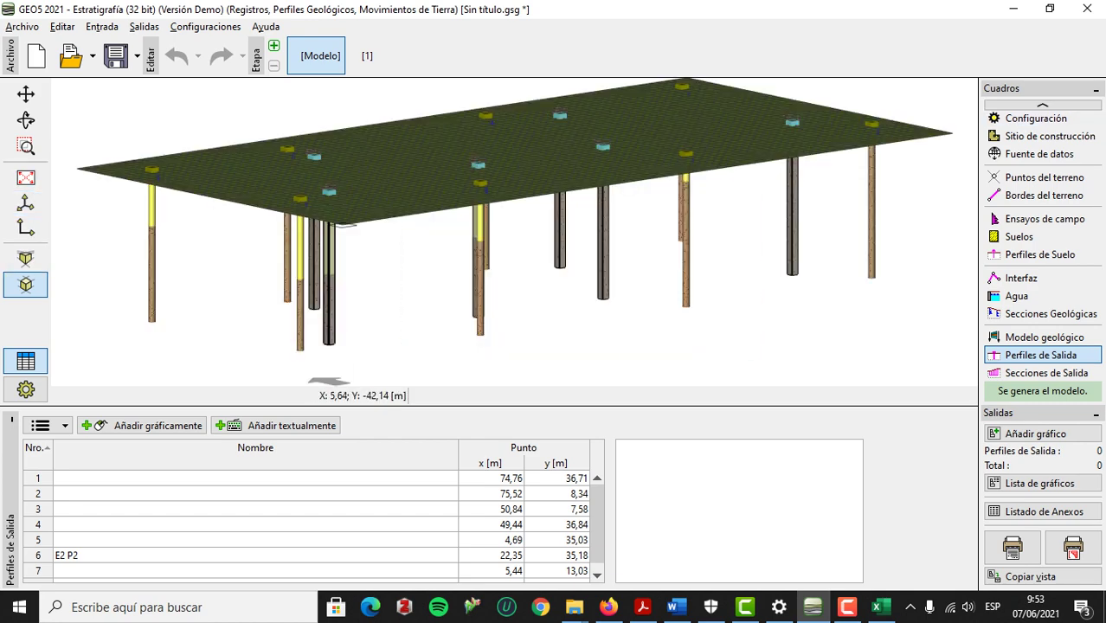
Inspect the output profiles beneath the terrain in 3D and view the soil layers of the first two listed profiles.
scroll(630, 234, "up", 4)
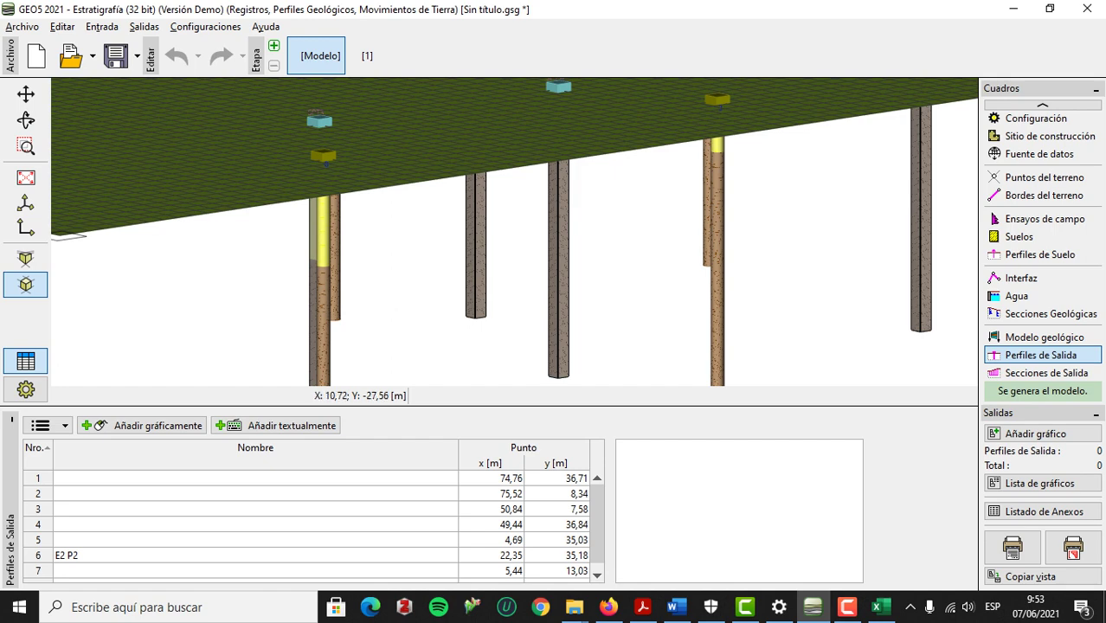
middle_click_drag(576, 199, 483, 300)
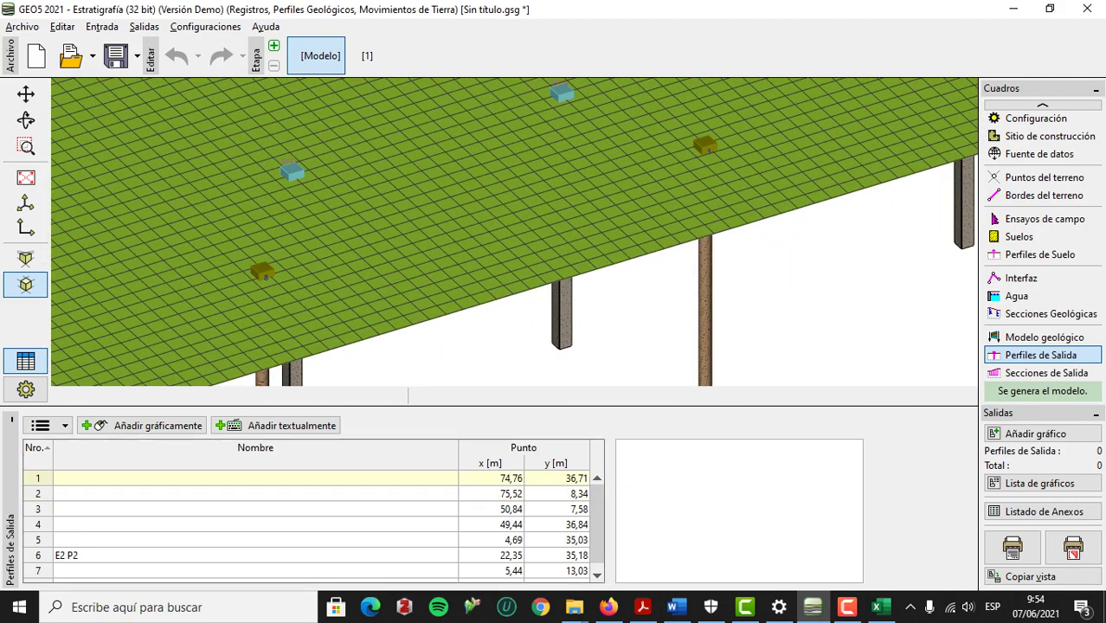
double_click(277, 479)
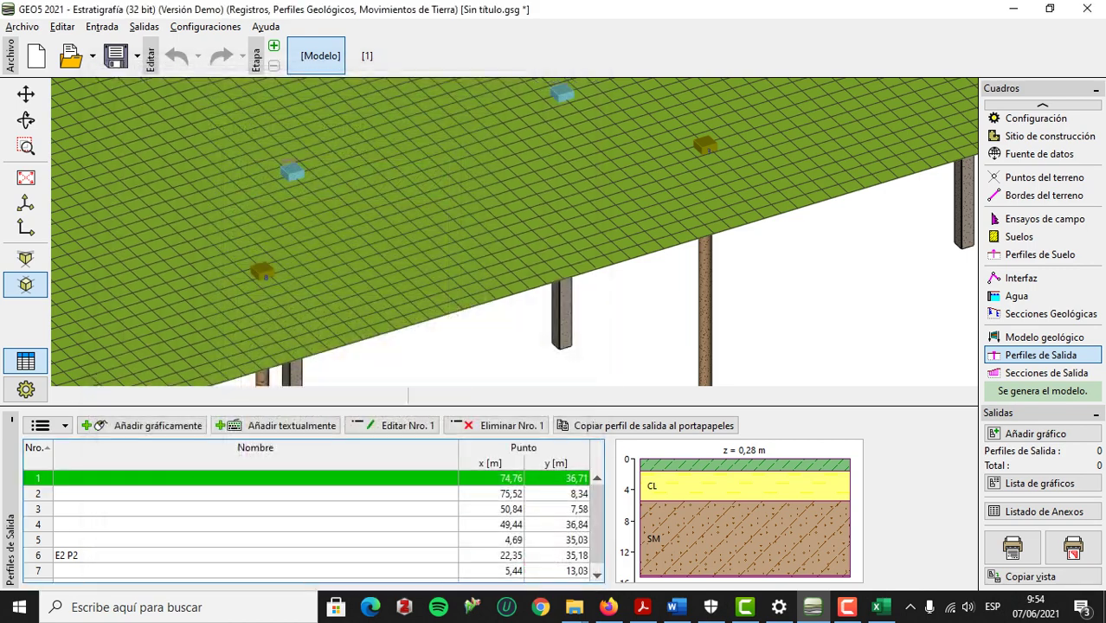
left_click(584, 70)
scroll(670, 304, "down", 3)
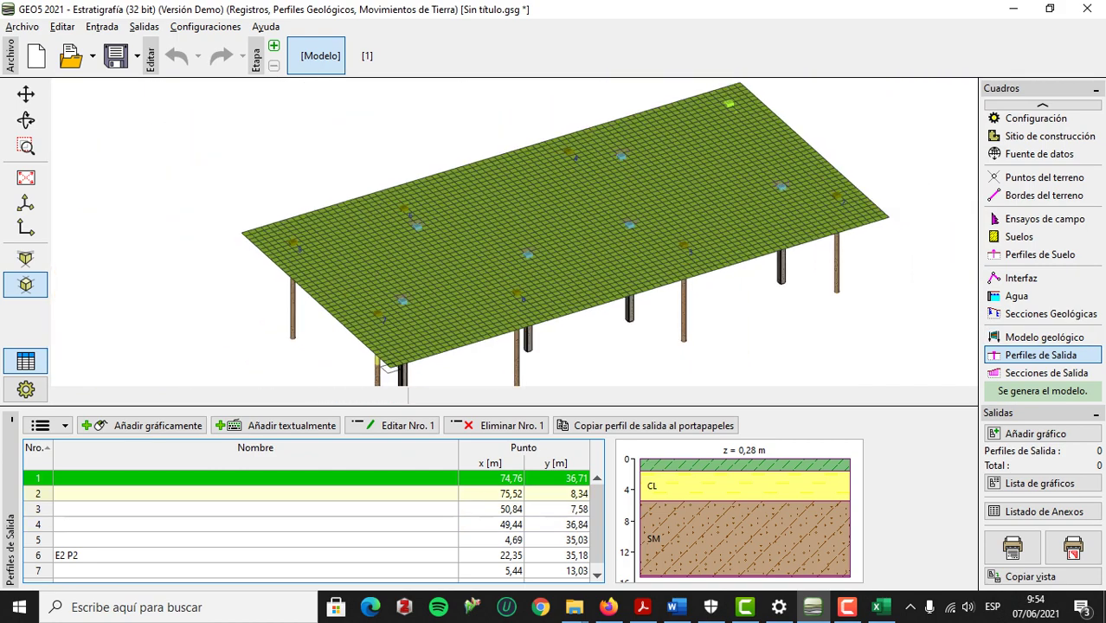
double_click(257, 494)
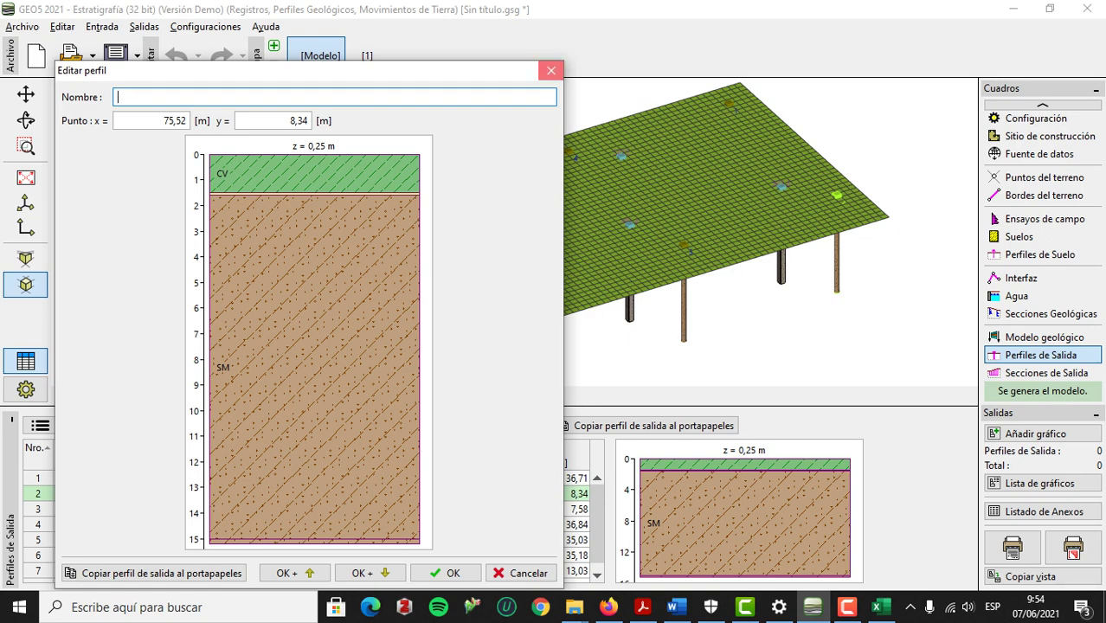
left_click(551, 70)
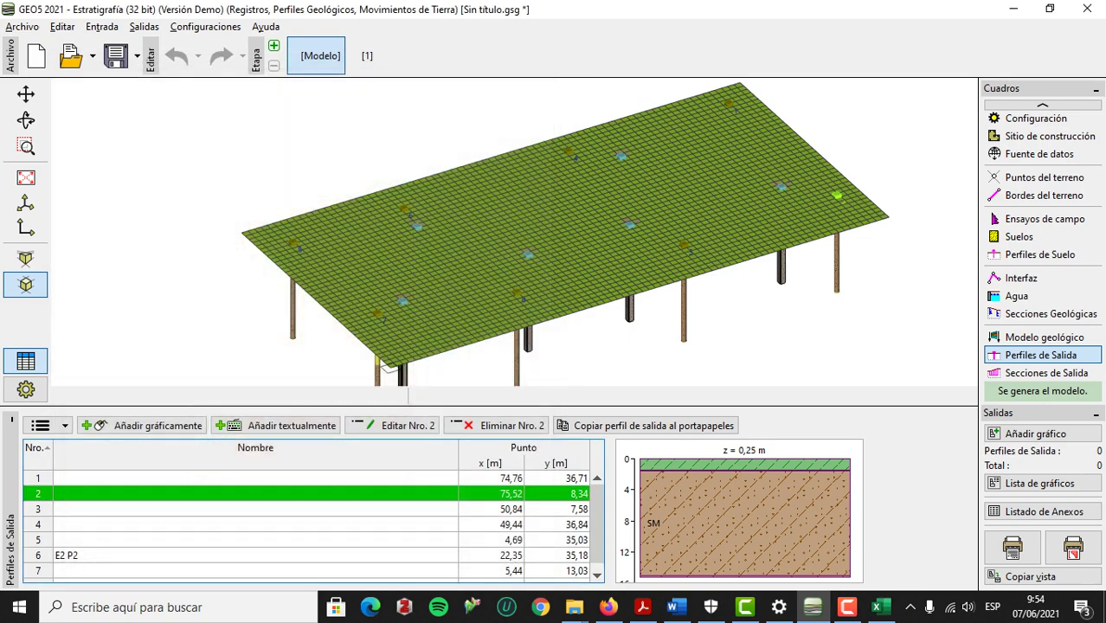
Add an unnamed output section across the site from about (4.10, 41.05) m to (3.97, -1.06) m.
left_click(1045, 372)
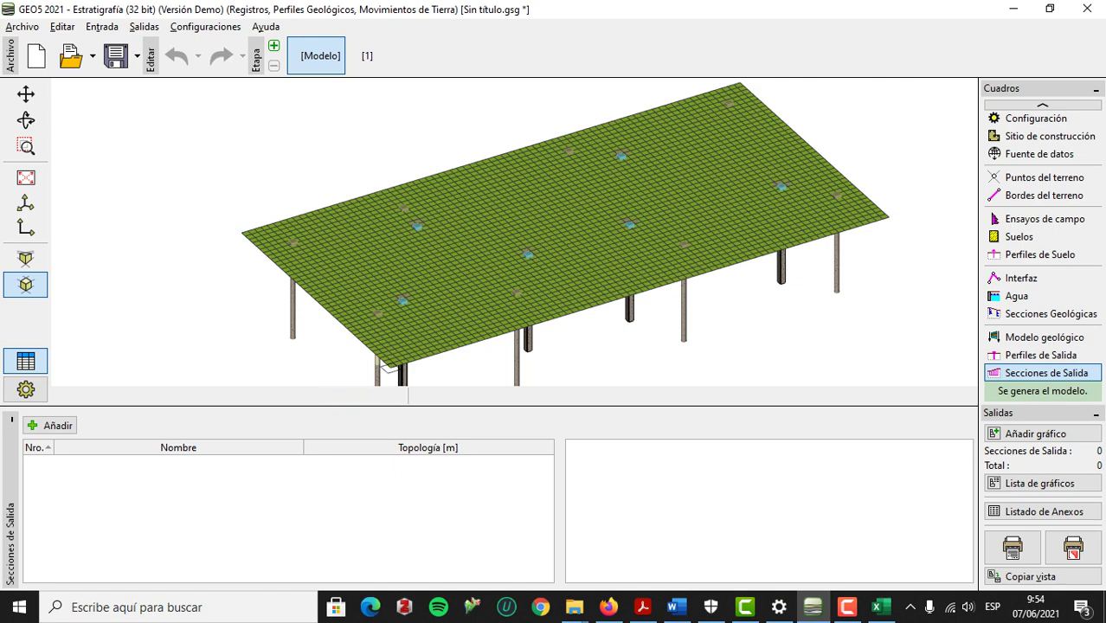
left_click(52, 426)
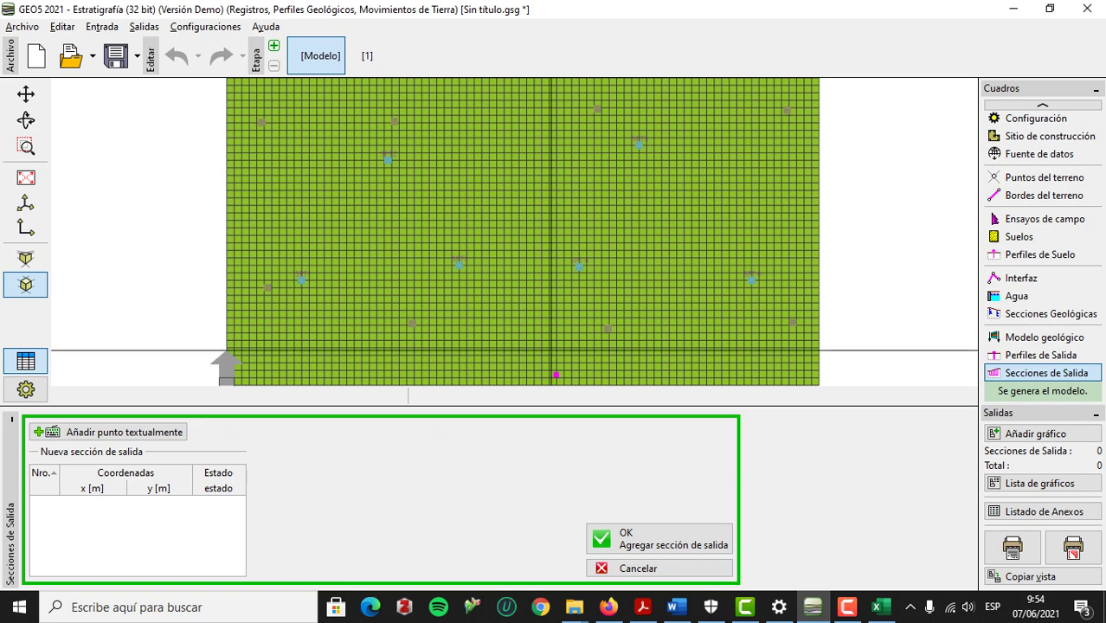
scroll(170, 241, "down", 1)
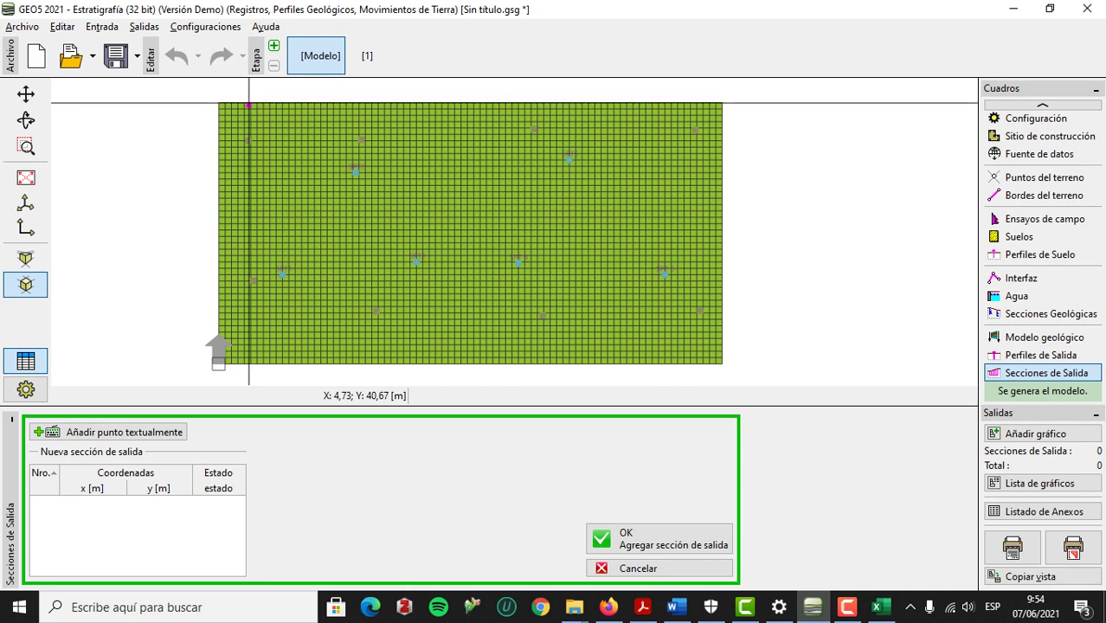
left_click(244, 102)
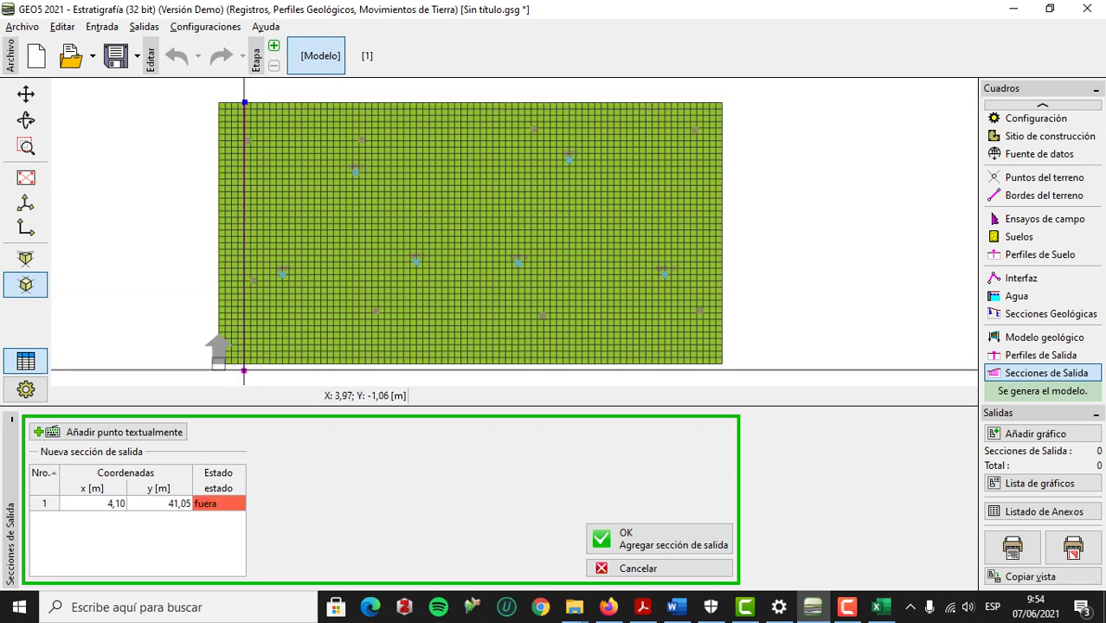
left_click(244, 370)
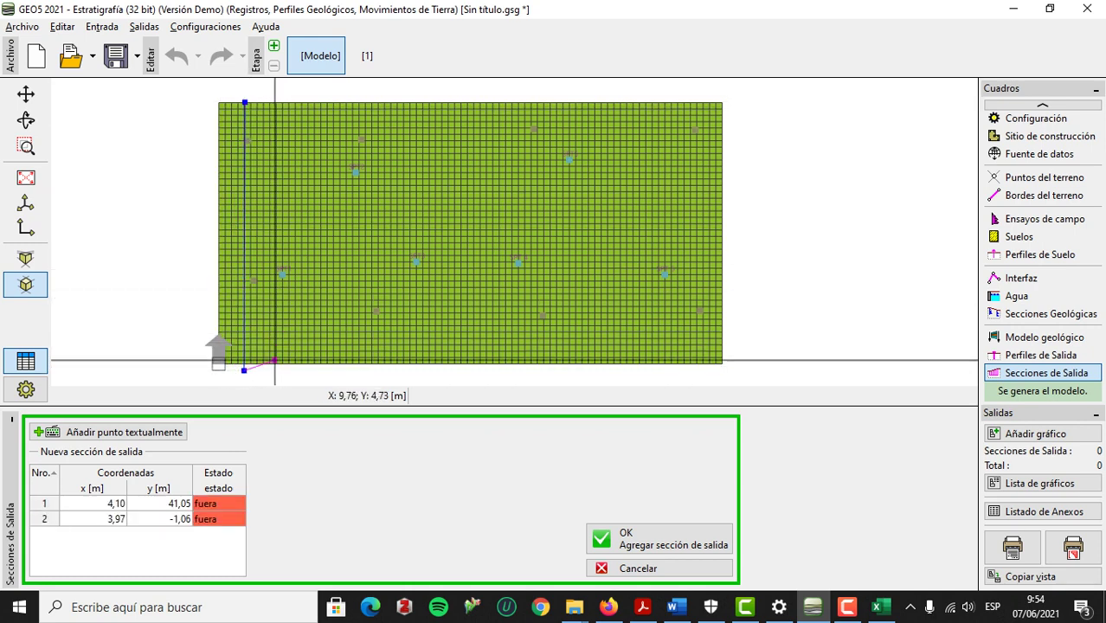
left_click(659, 538)
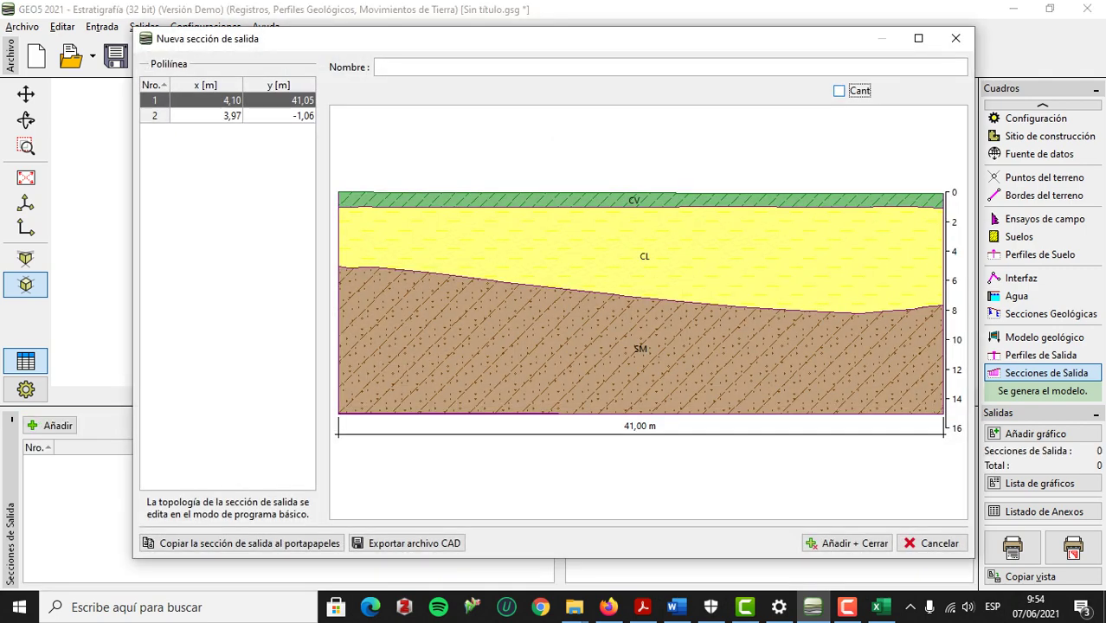
left_click_drag(613, 44, 568, 49)
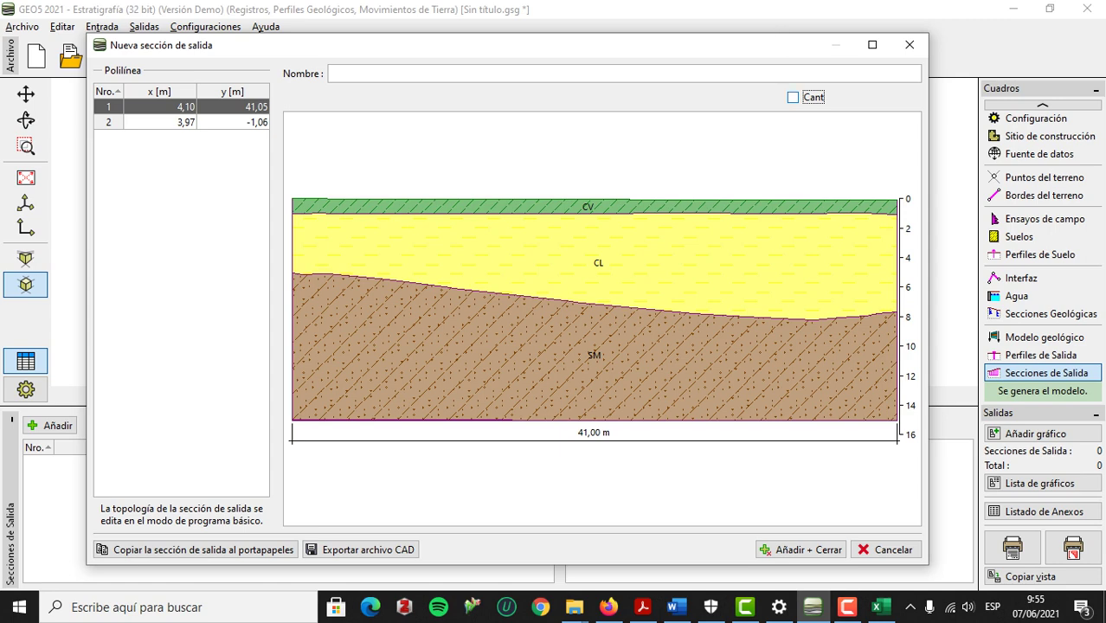
left_click(802, 549)
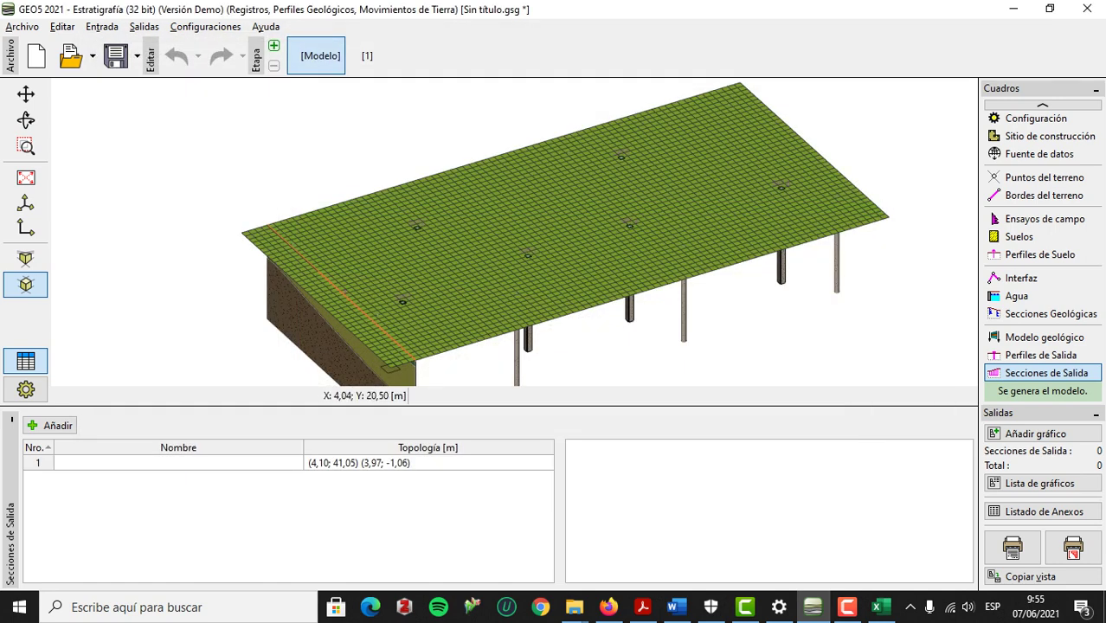
Add an output section named S 2 from about (0.35, 22.93) m to (32.23, 22.93) m.
left_click(49, 425)
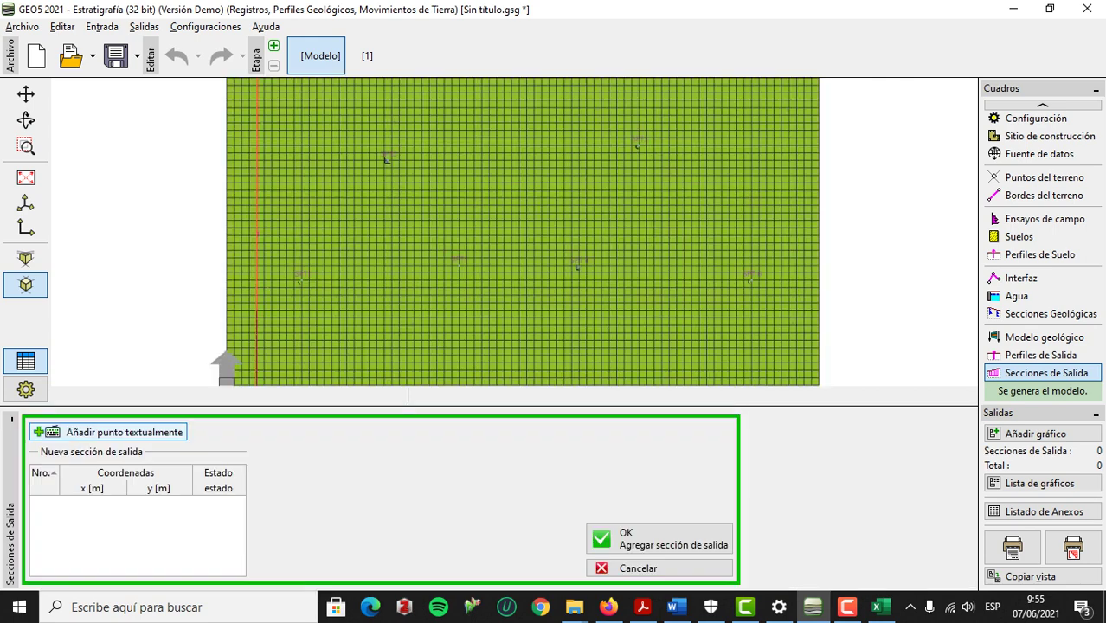
scroll(293, 227, "down", 2)
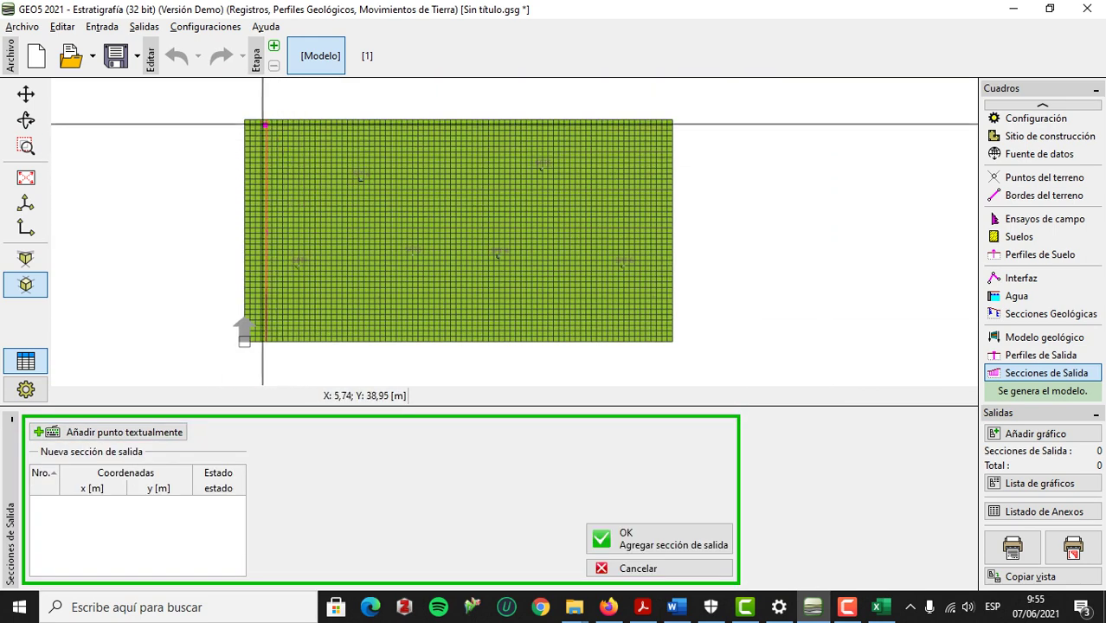
left_click(246, 217)
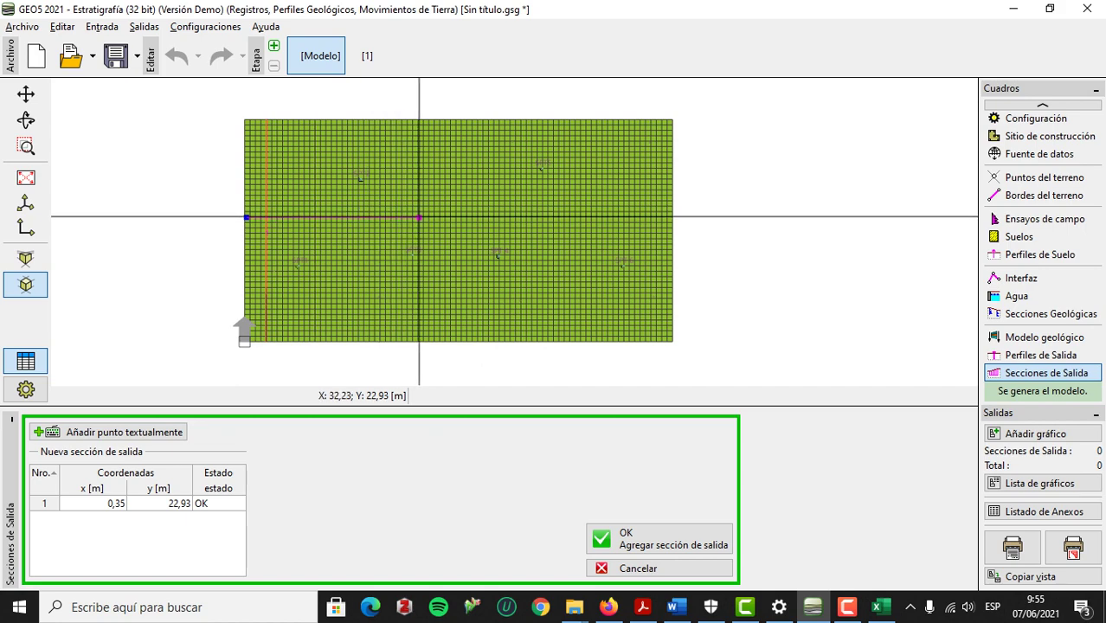
left_click(419, 218)
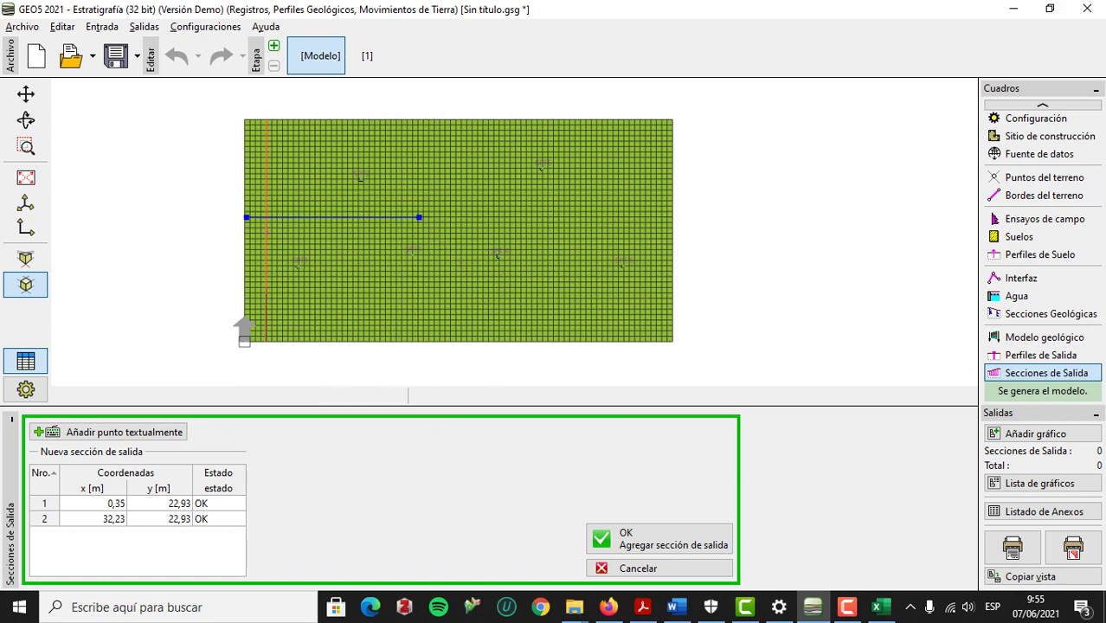
left_click(659, 538)
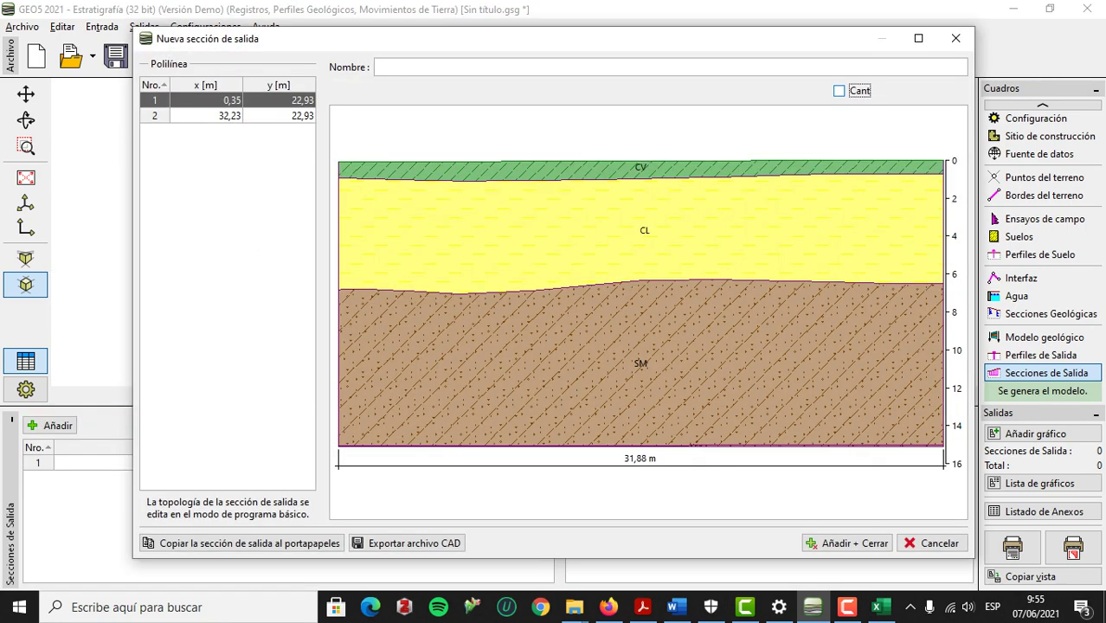
left_click(380, 66)
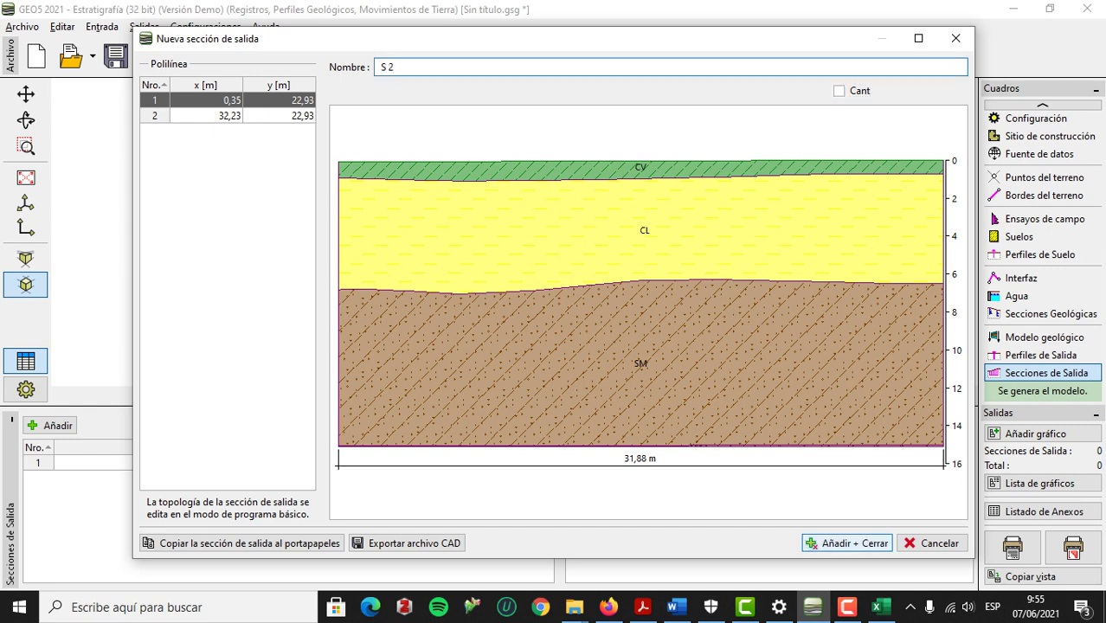
left_click(846, 543)
Add an unnamed output section across the site from about (15.27, 40.76) m to (15.42, -0.26) m.
scroll(483, 290, "down", 1)
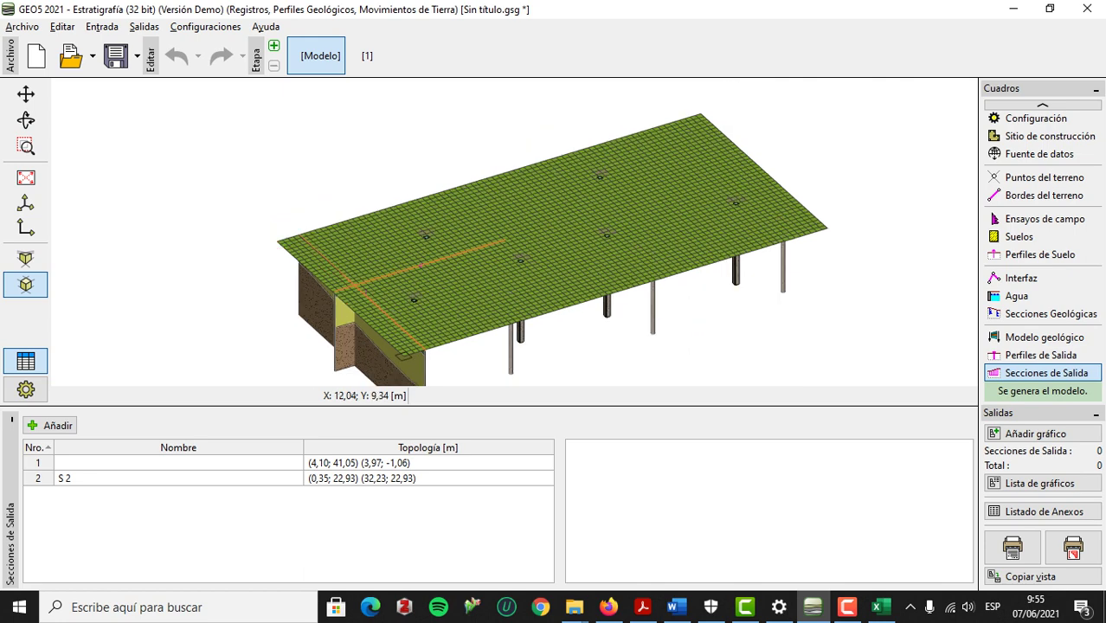
scroll(346, 297, "down", 1)
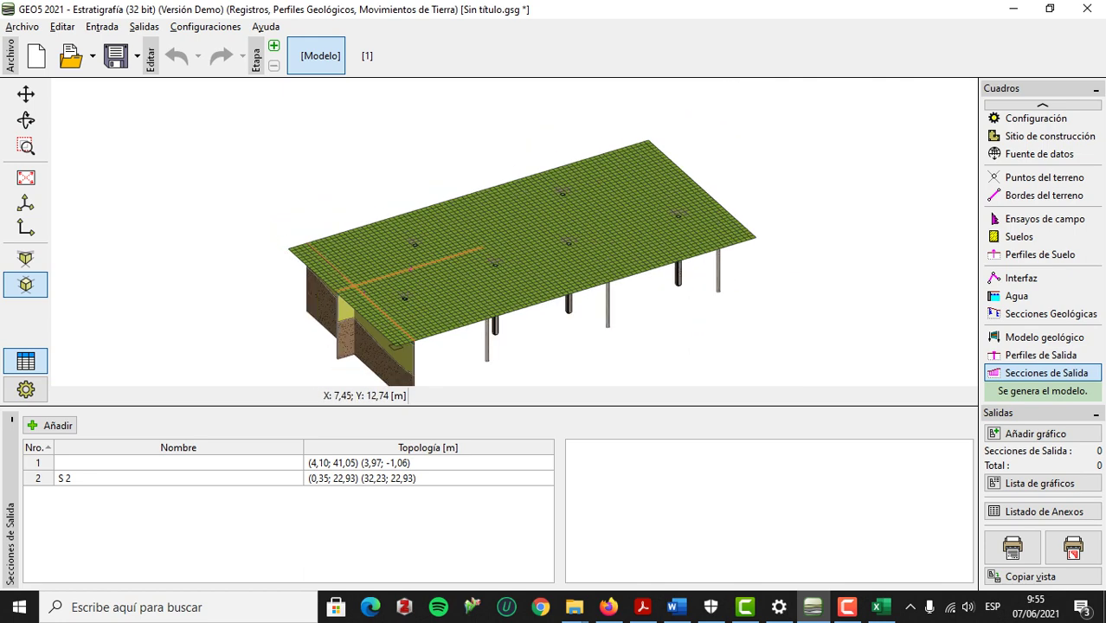
left_click(50, 425)
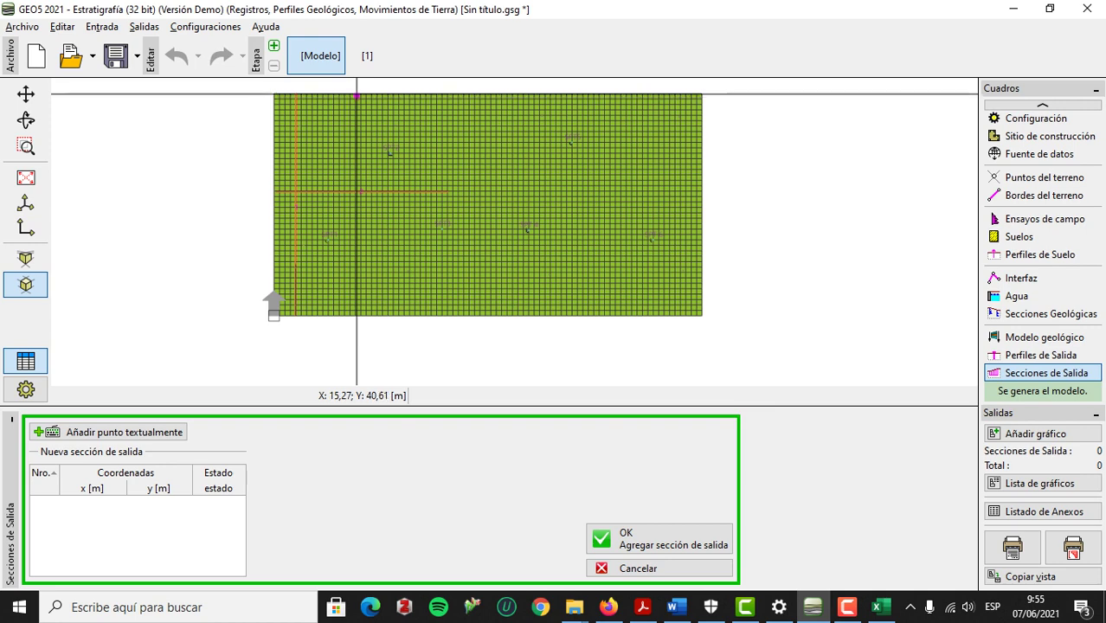
left_click(356, 95)
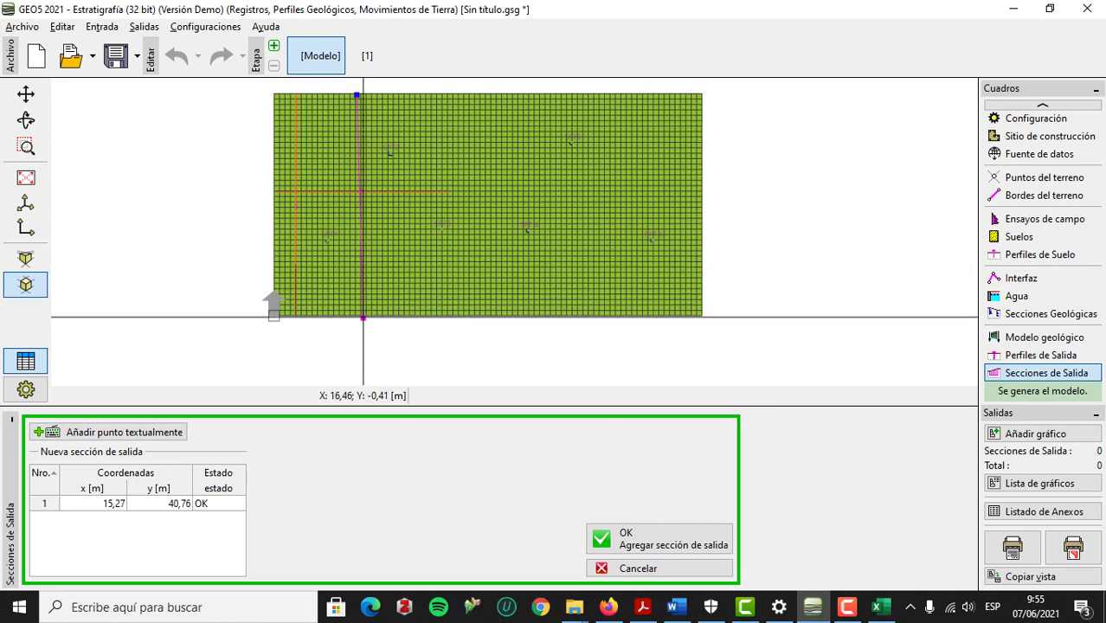
left_click(357, 317)
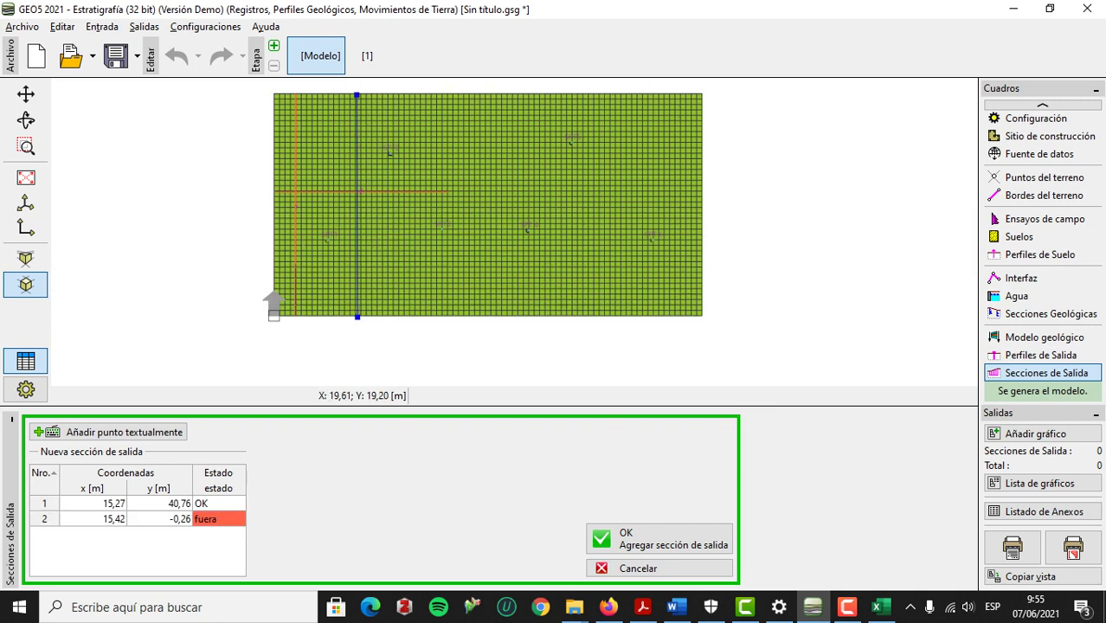
left_click(660, 538)
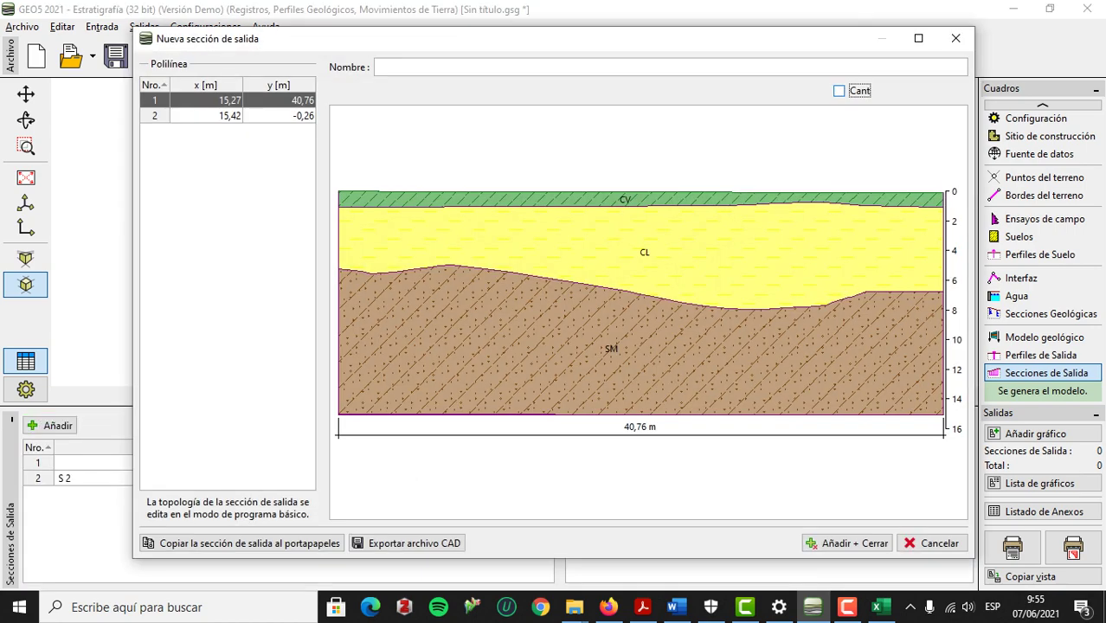
left_click(848, 542)
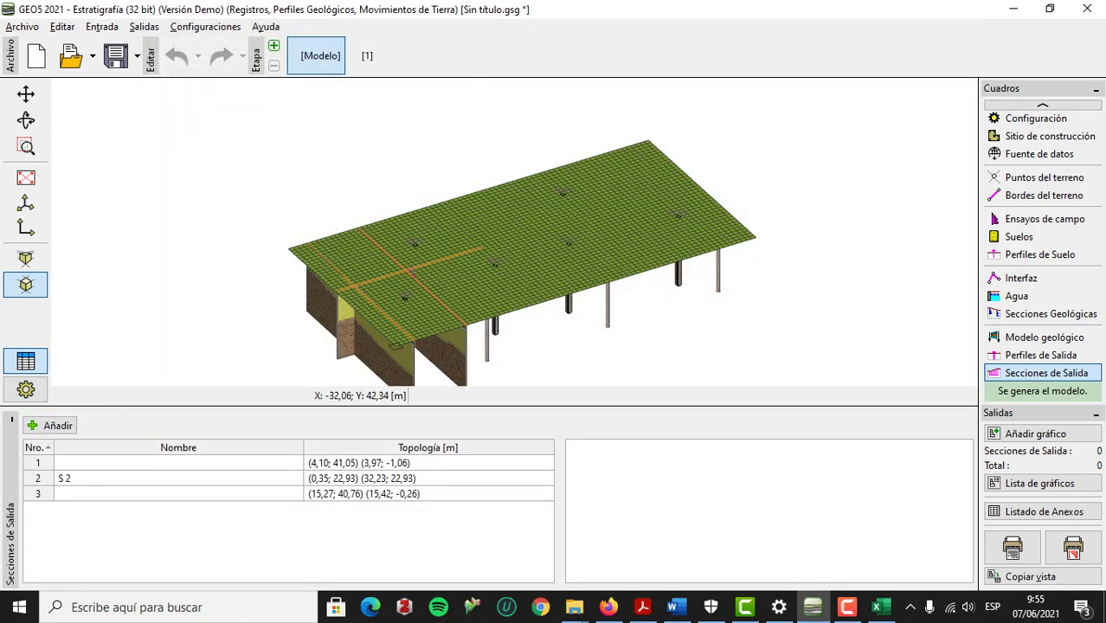
Add an unnamed output section across the site from about (27.38, 40.84) m to (27.53, -0.62) m.
left_click(50, 425)
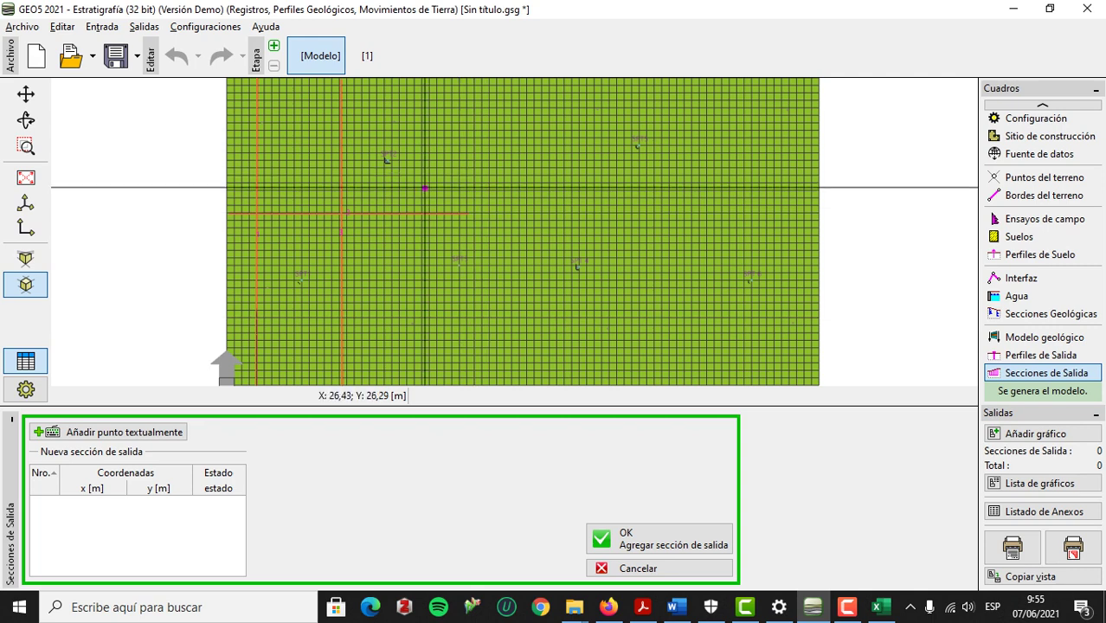
left_click(428, 112)
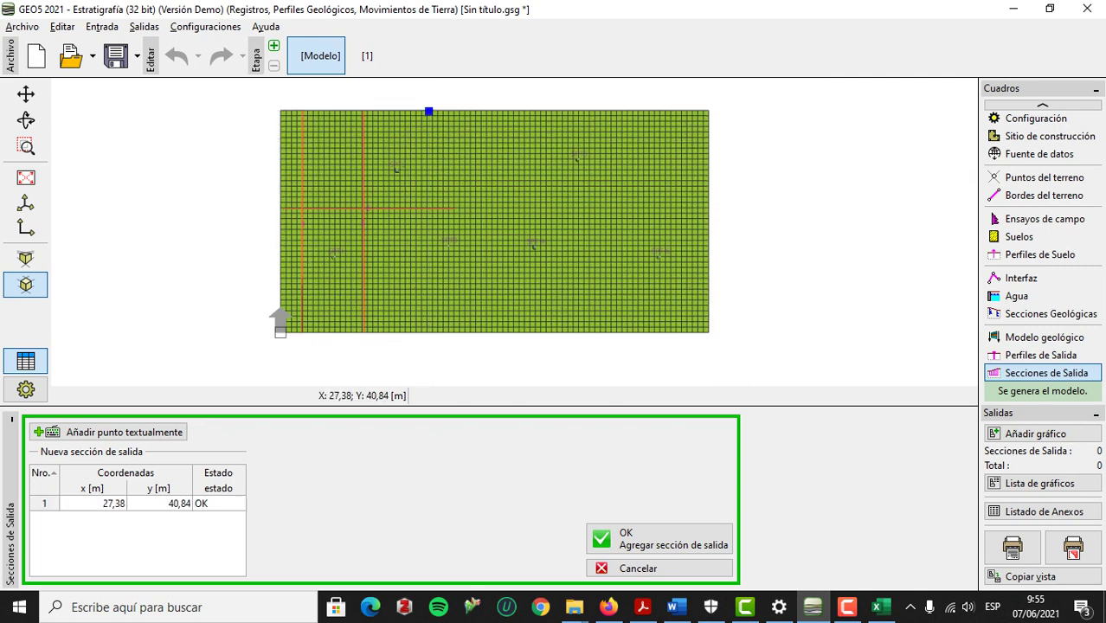
left_click(430, 336)
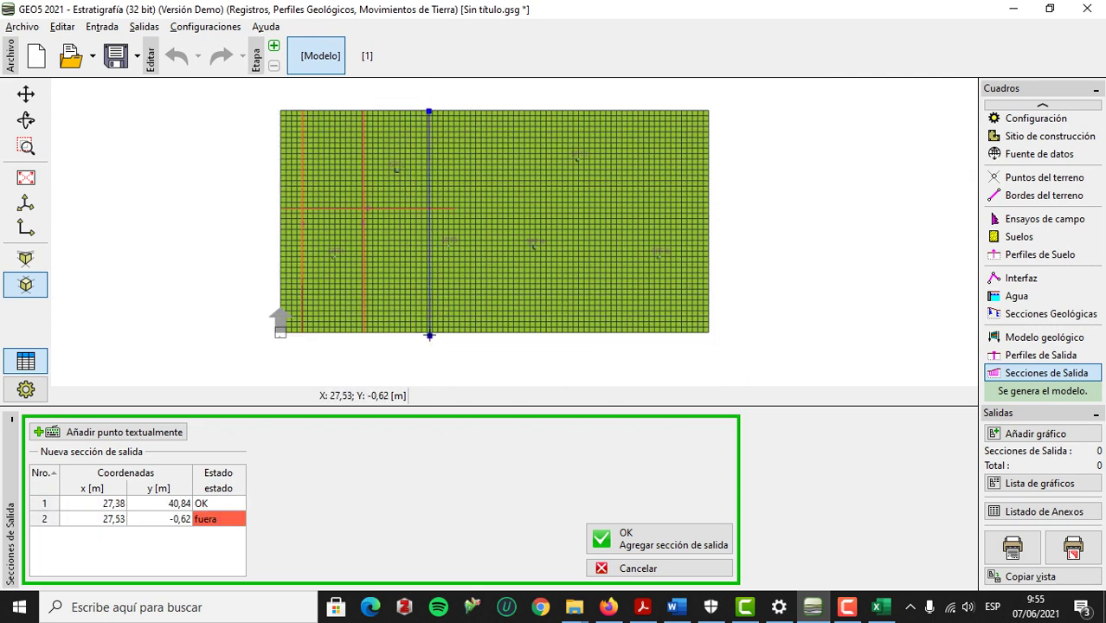
left_click(606, 538)
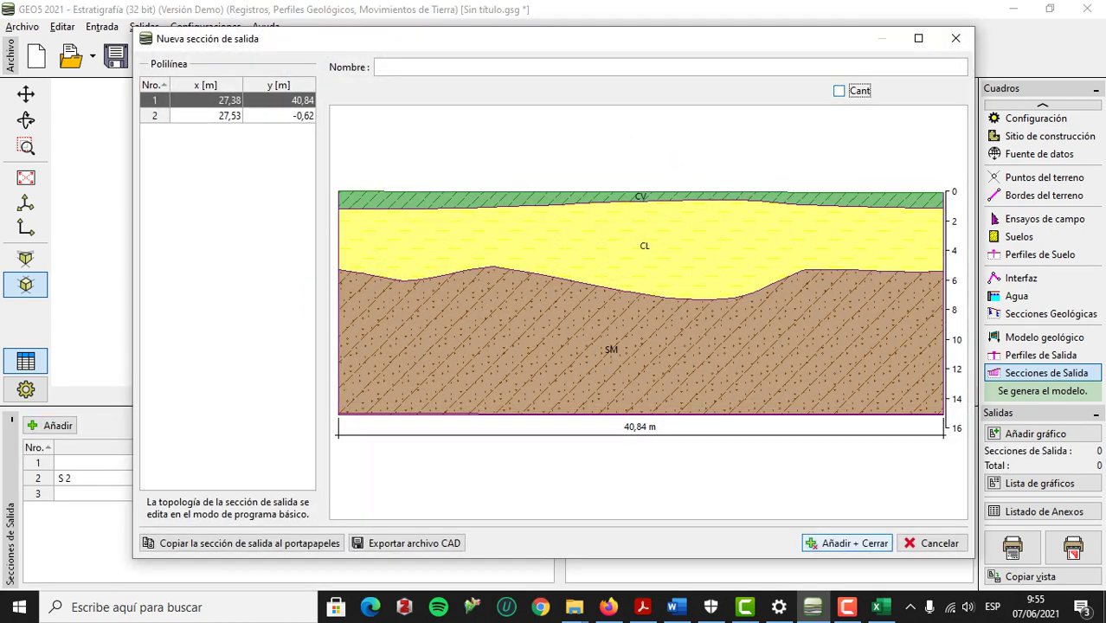
left_click(848, 543)
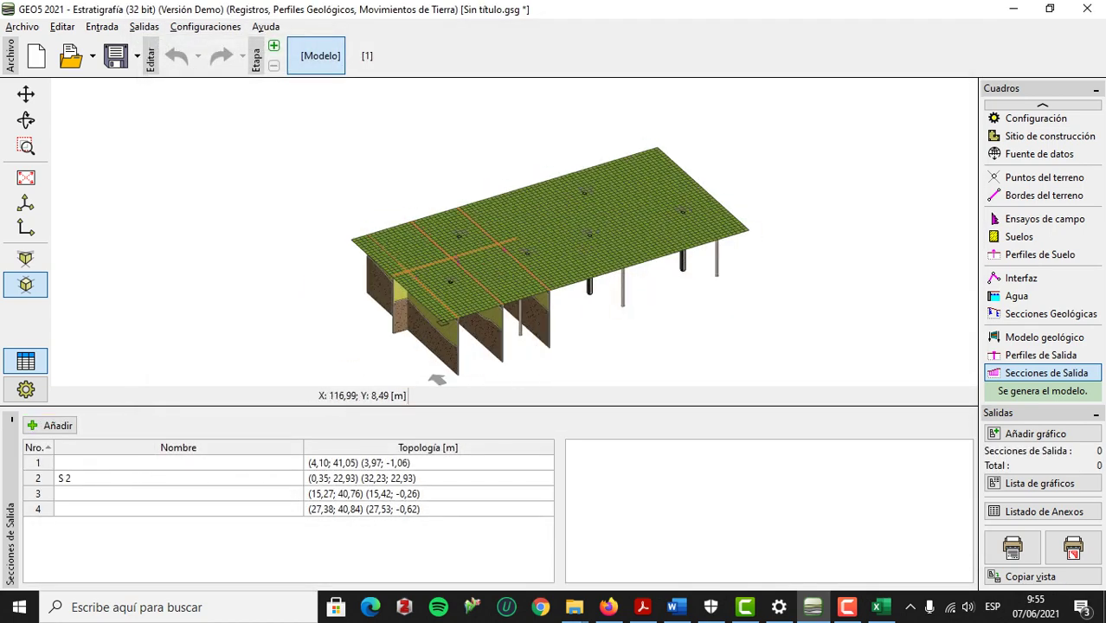
Examine the output sections beneath the terrain in 3D and open section S 2 to view its soil layers.
middle_click_drag(321, 357, 372, 329)
middle_click_drag(496, 288, 615, 221)
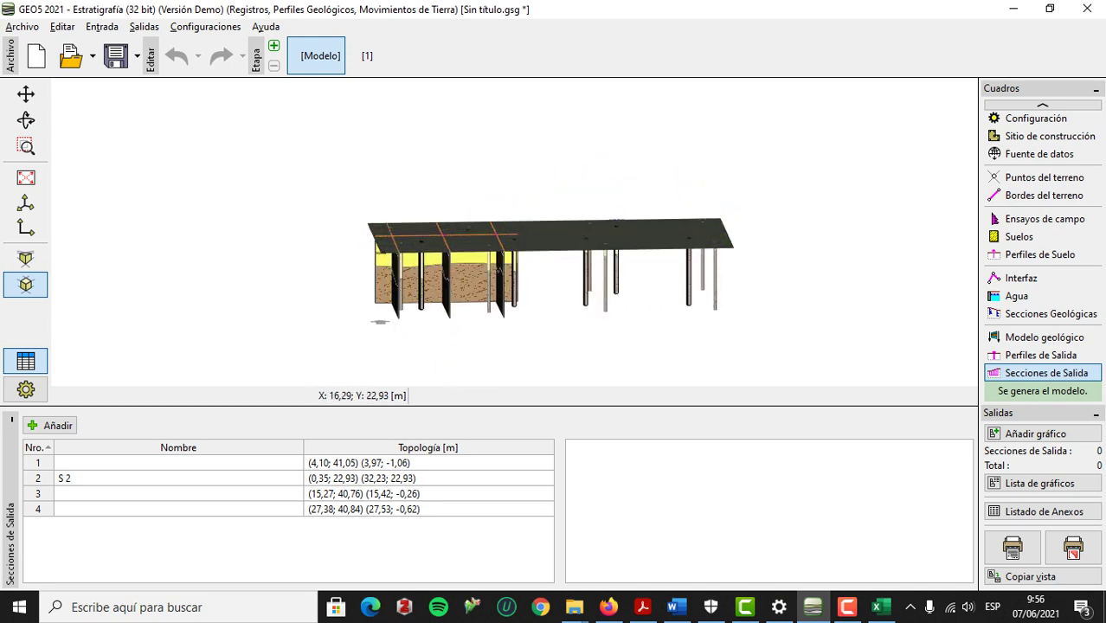
middle_click_drag(547, 304, 548, 333)
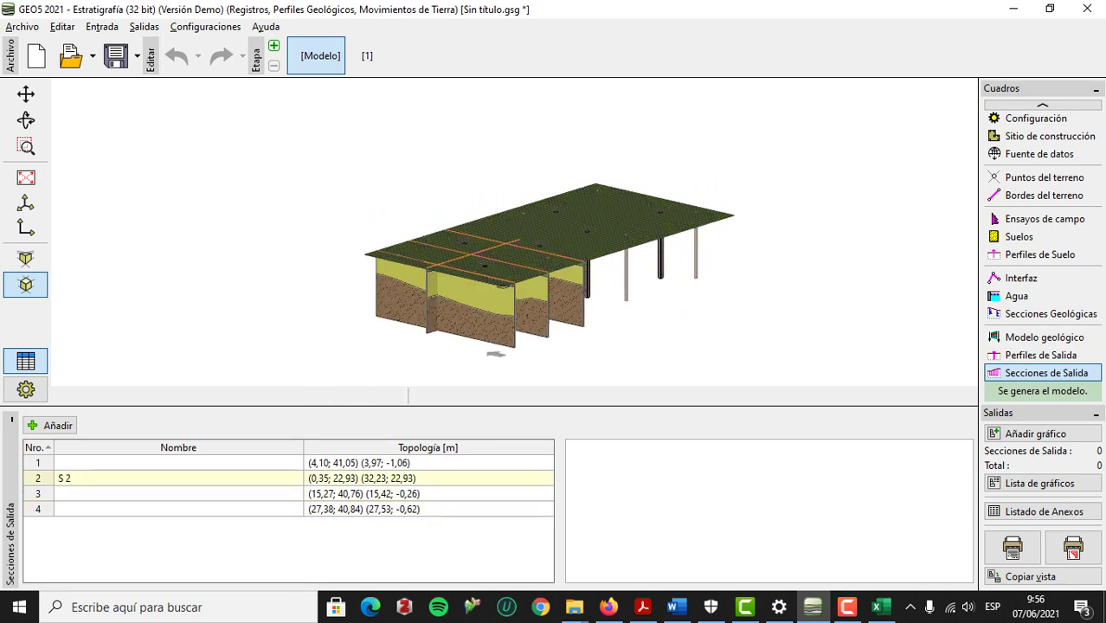
double_click(363, 479)
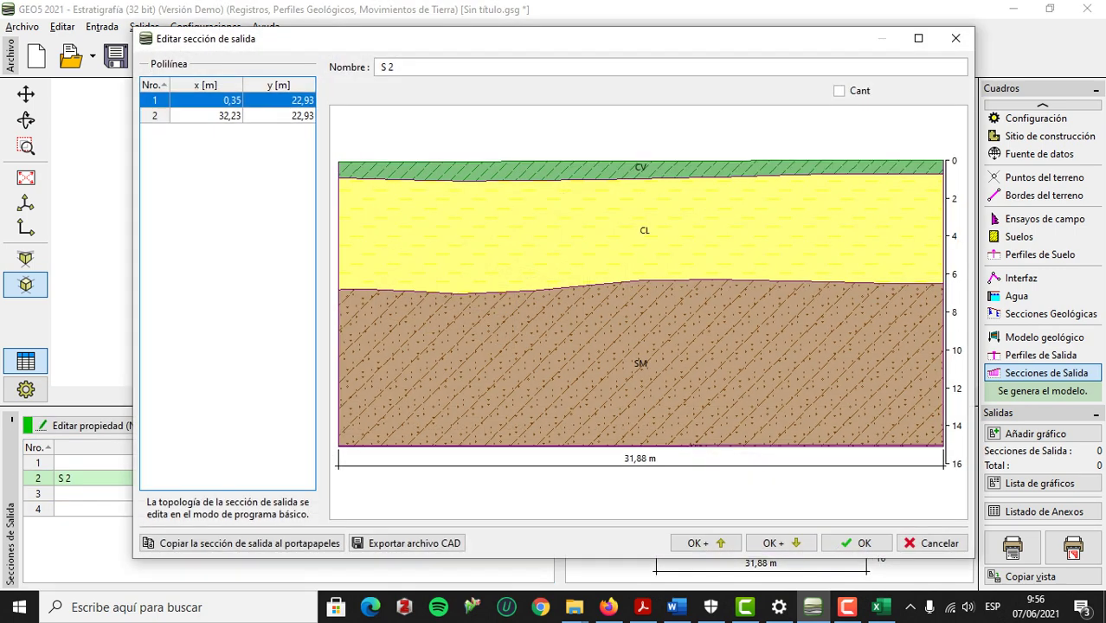
Add an unnamed diagonal output section from about (49.07, 40.91) m to (78.71, 0.49) m and view its soil layers.
left_click(955, 38)
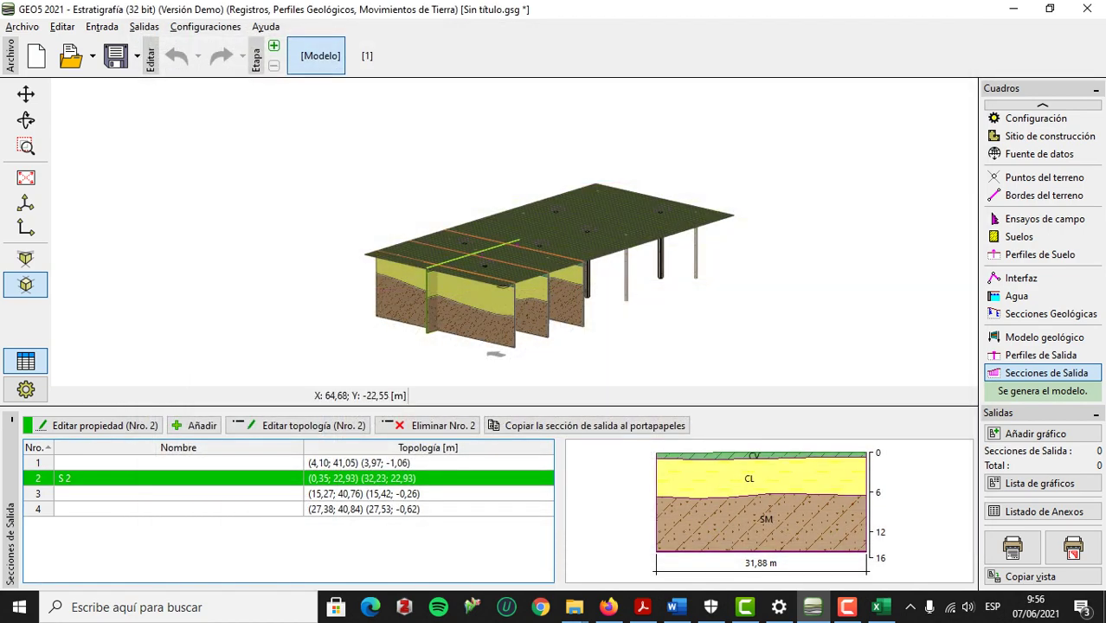
middle_click_drag(735, 242, 630, 262)
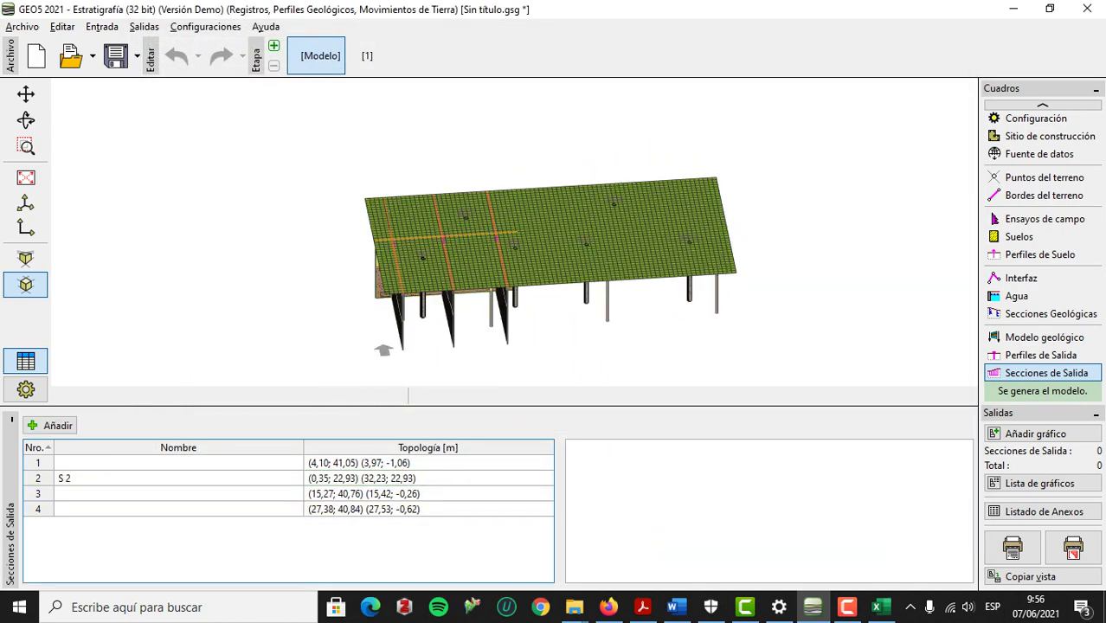
left_click(52, 425)
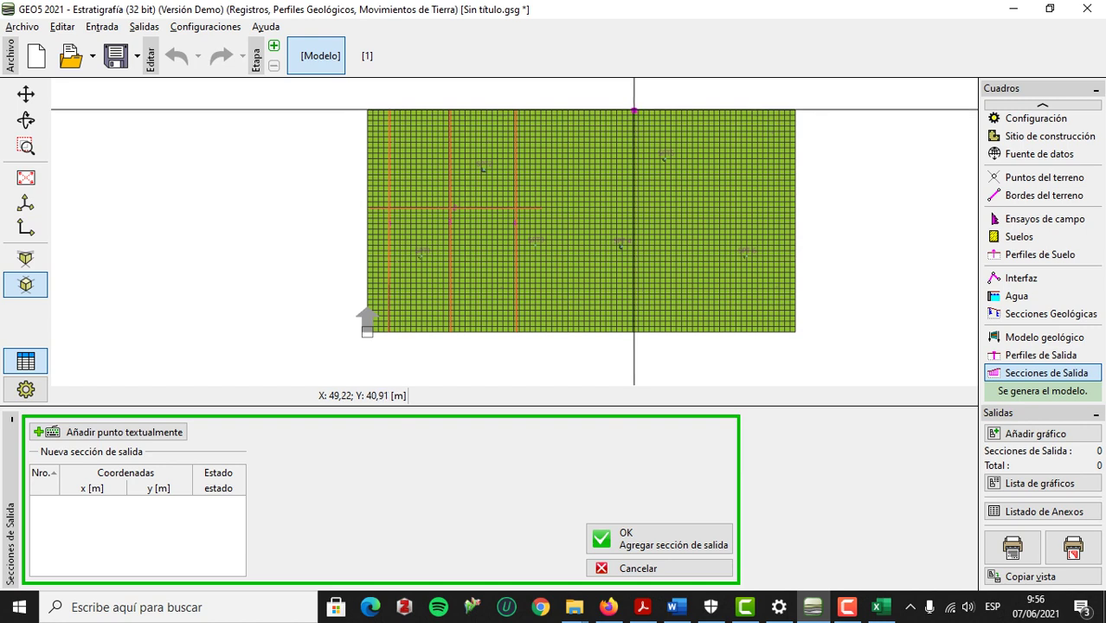
left_click(633, 110)
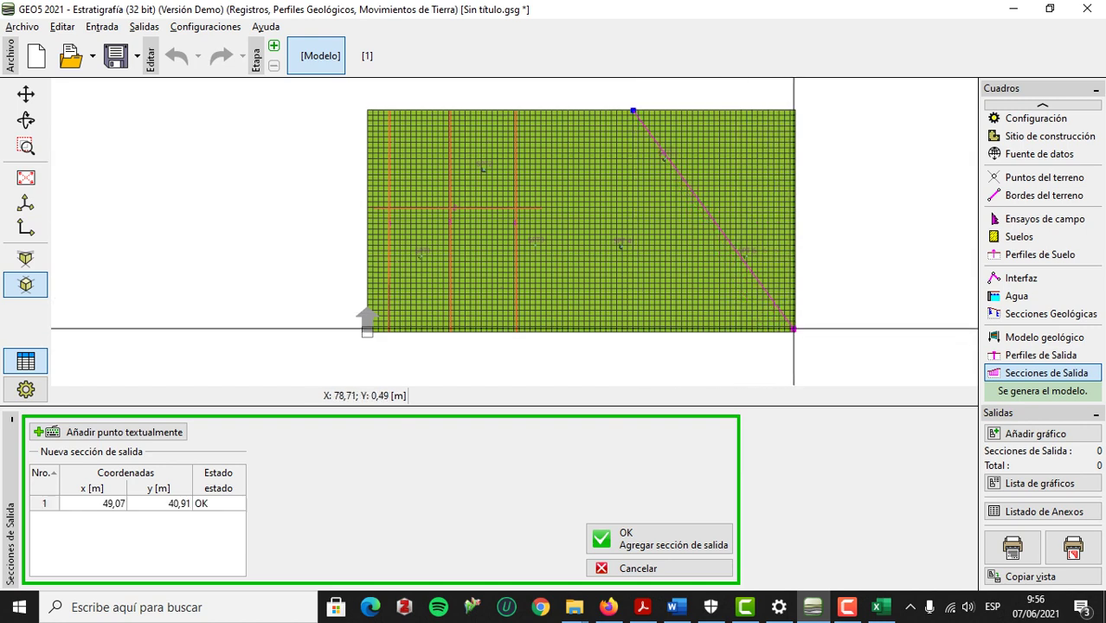
left_click(793, 329)
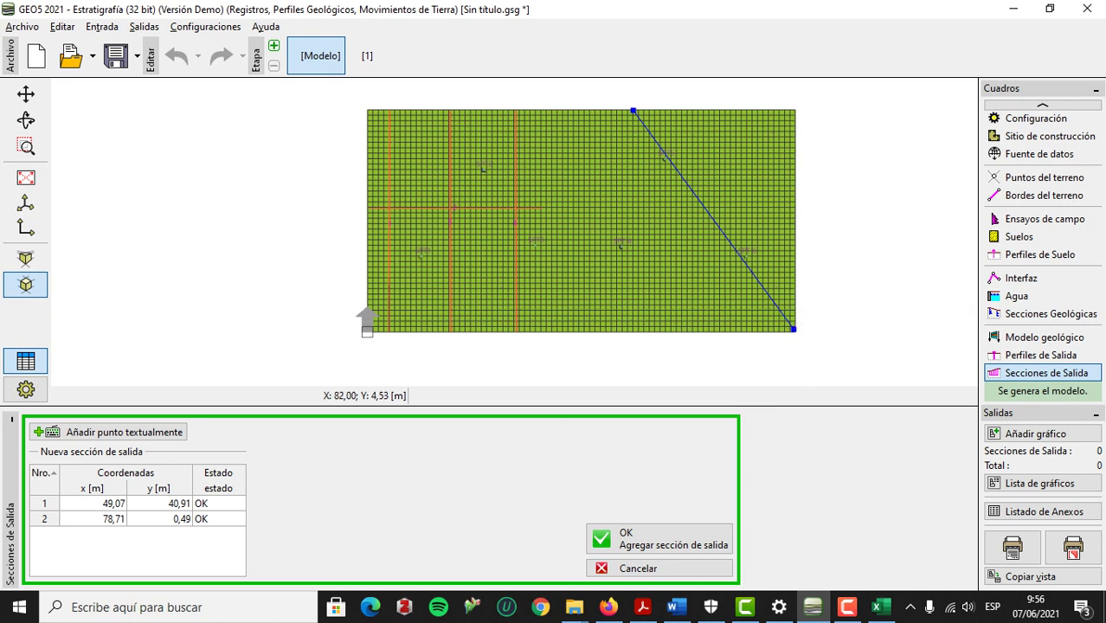
left_click(657, 539)
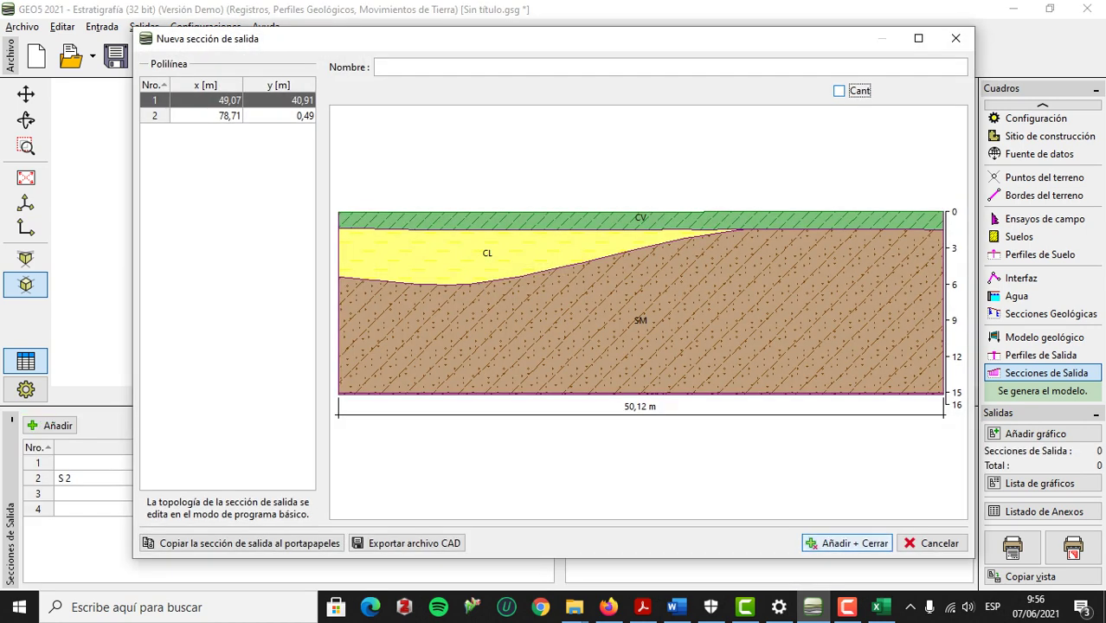
left_click(846, 543)
scroll(743, 224, "up", 1)
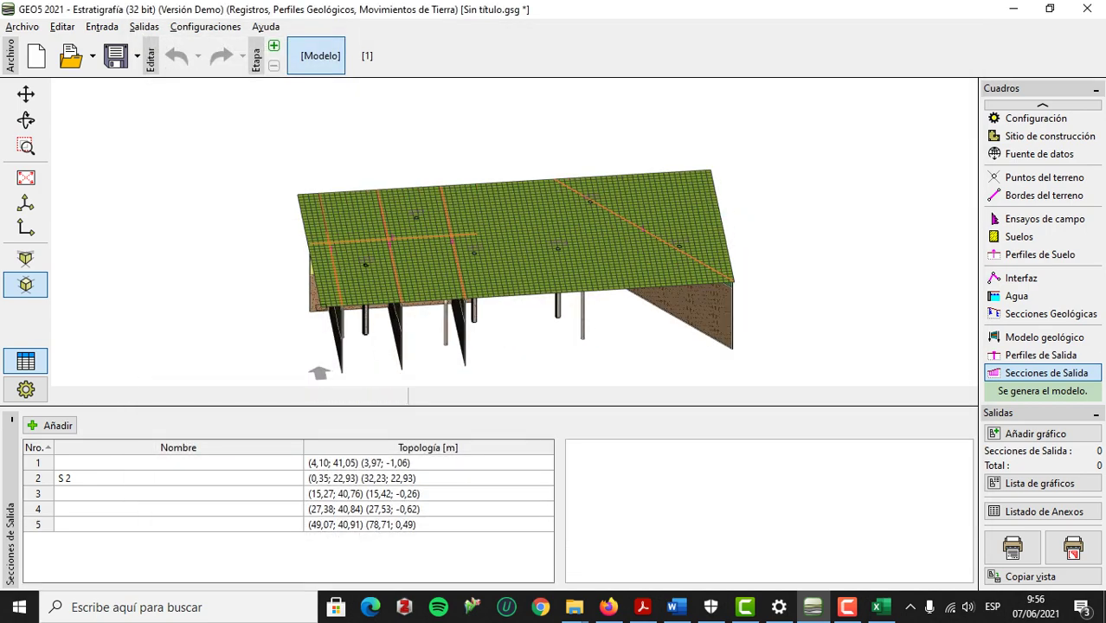
double_click(78, 524)
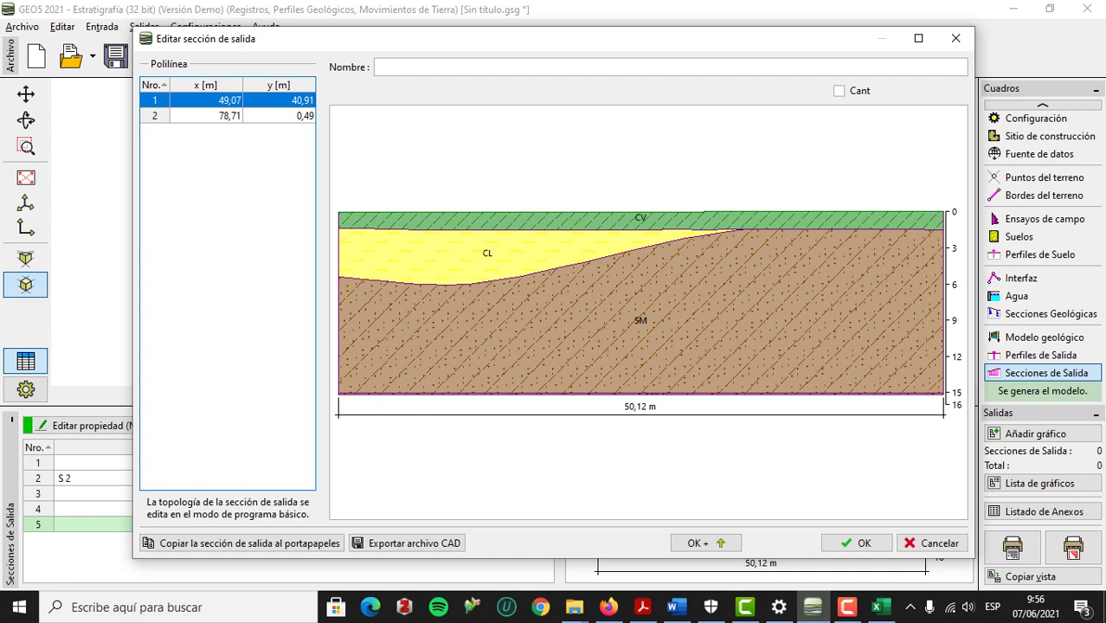
left_click(955, 38)
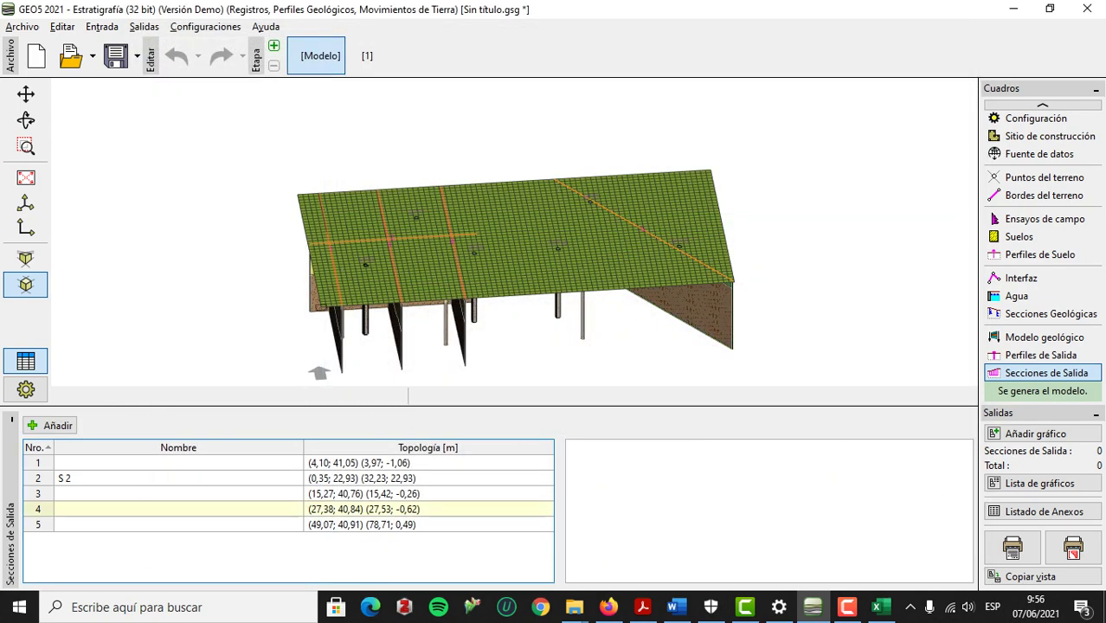
left_click(47, 425)
scroll(919, 161, "down", 3)
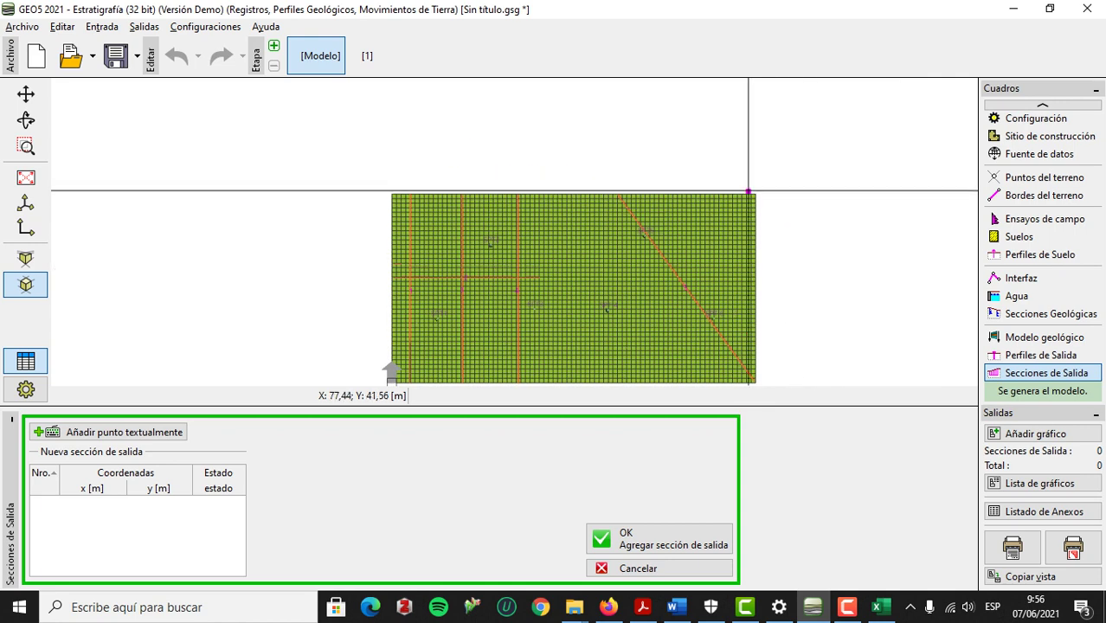
left_click(742, 194)
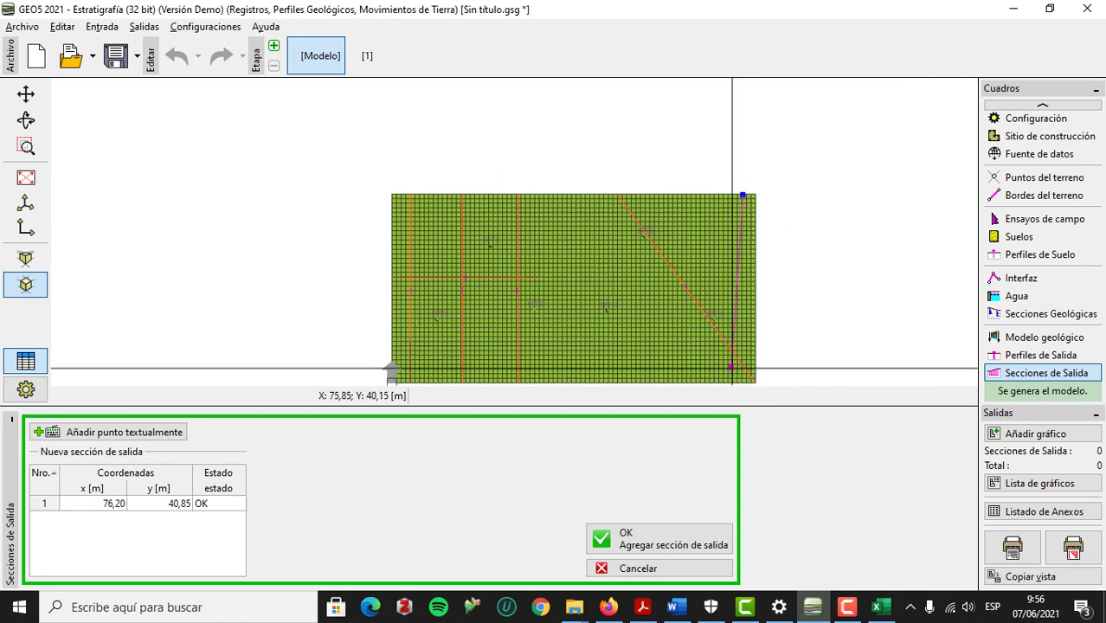
left_click(746, 382)
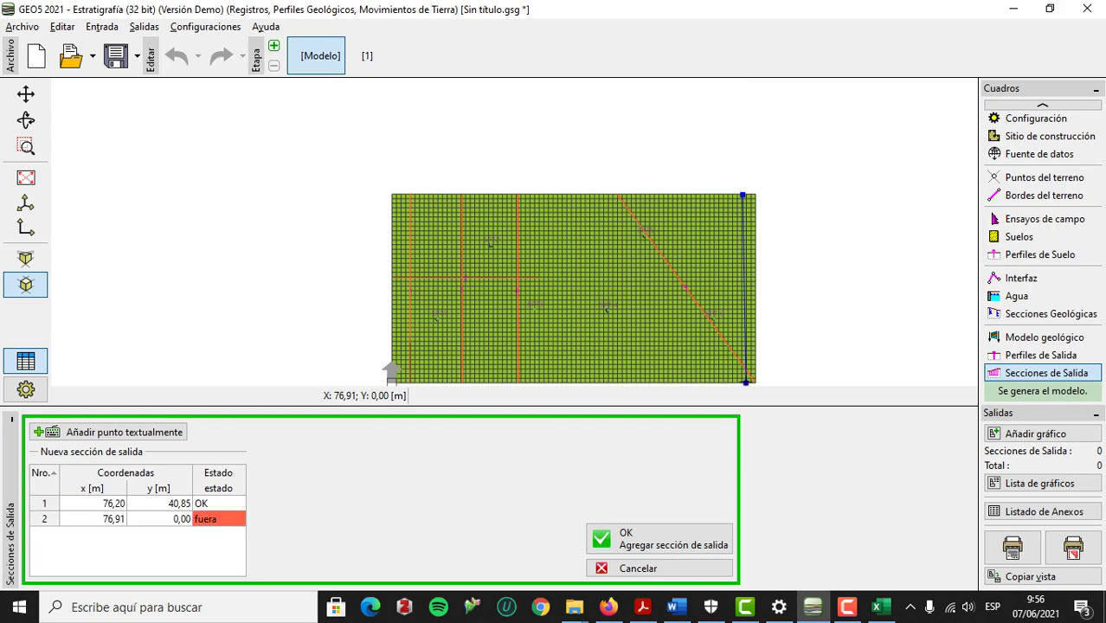
left_click(657, 538)
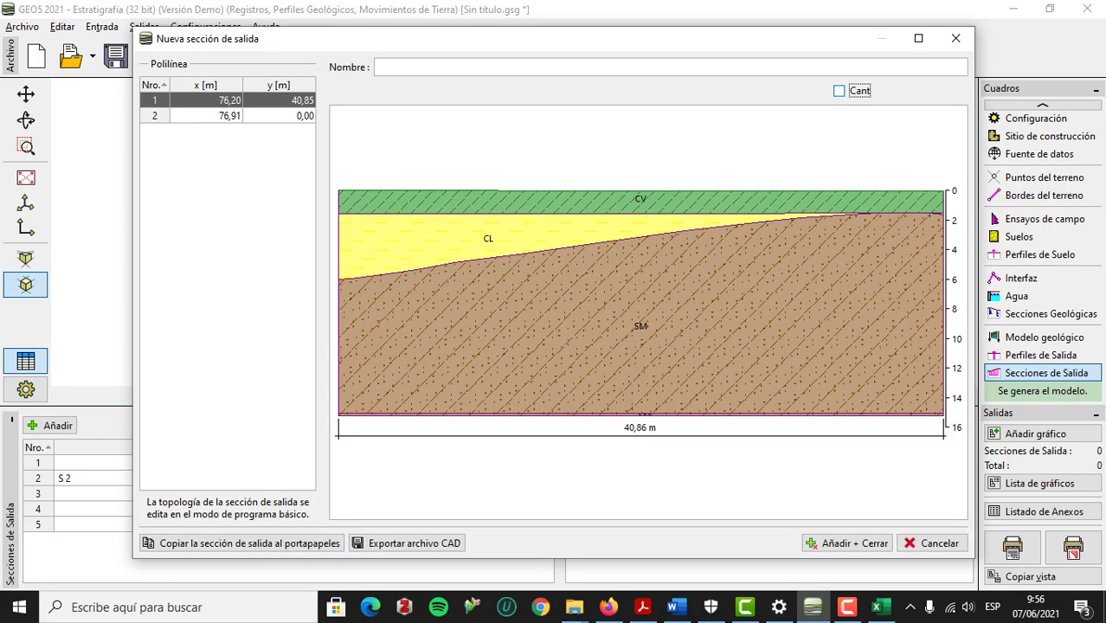
left_click(955, 38)
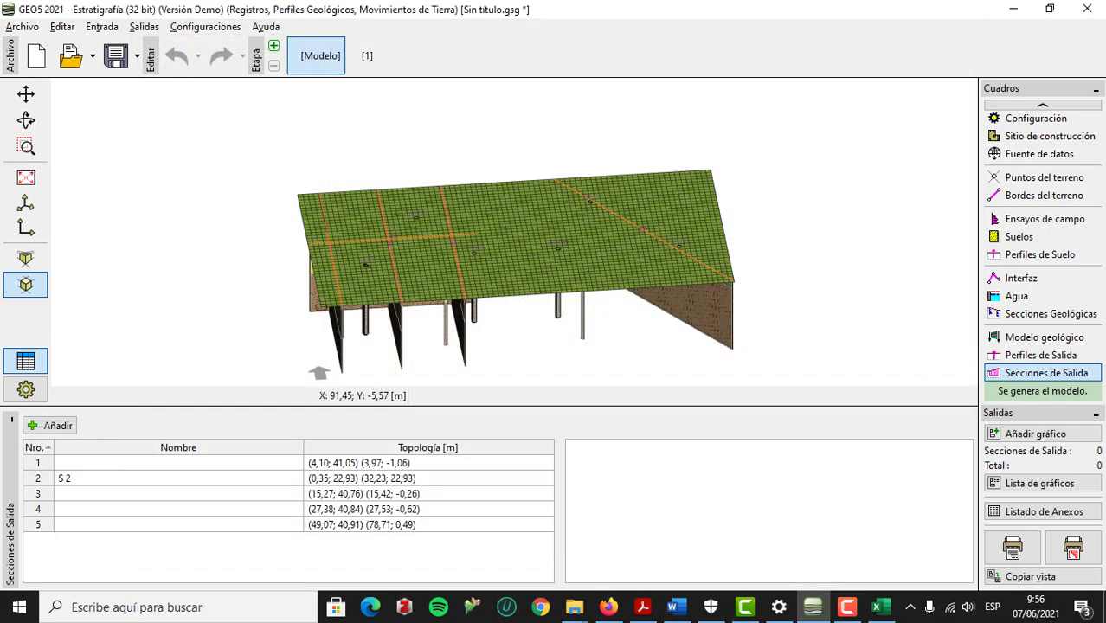
Add an unnamed output section across the site from about (76.32, 41.21) m to (75.04, -1.67) m.
middle_click_drag(805, 294, 627, 354)
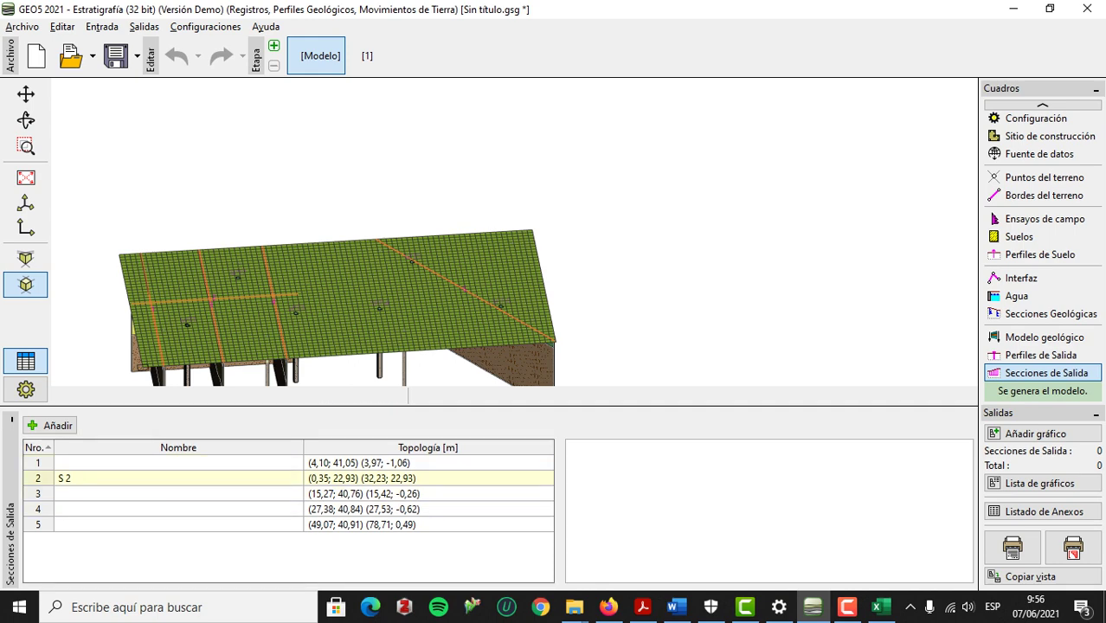
left_click(52, 424)
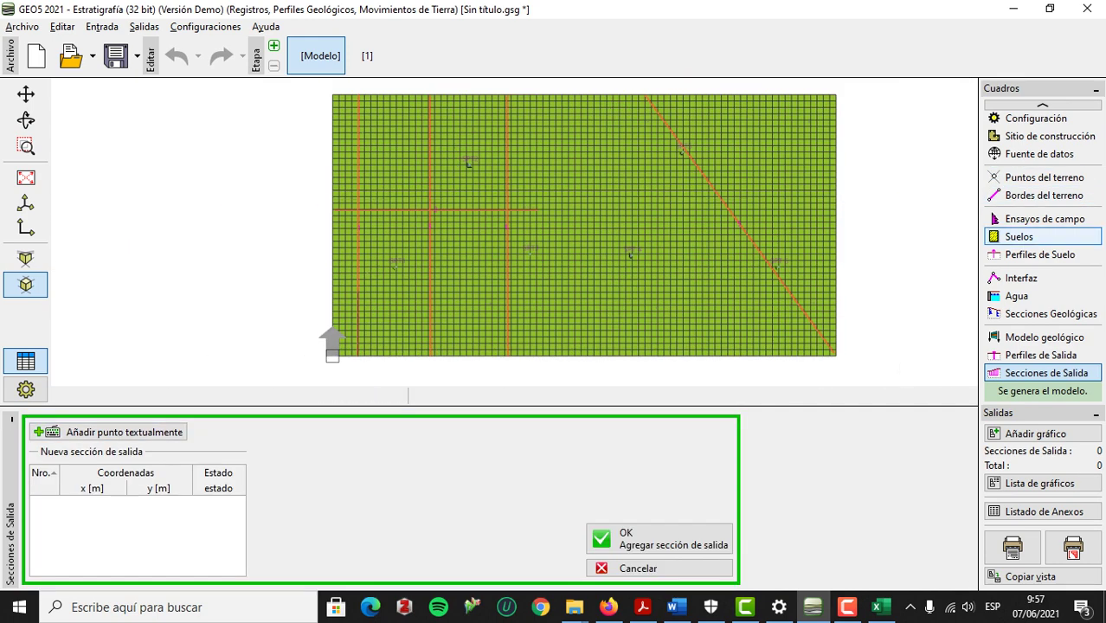
left_click(814, 258)
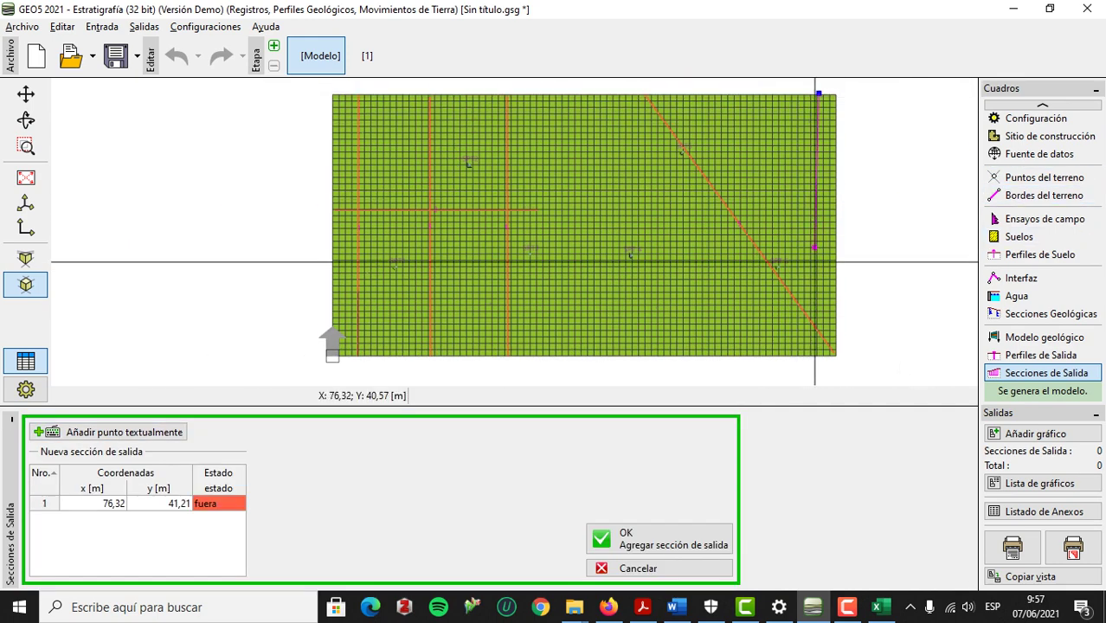
left_click(814, 358)
left_click(658, 539)
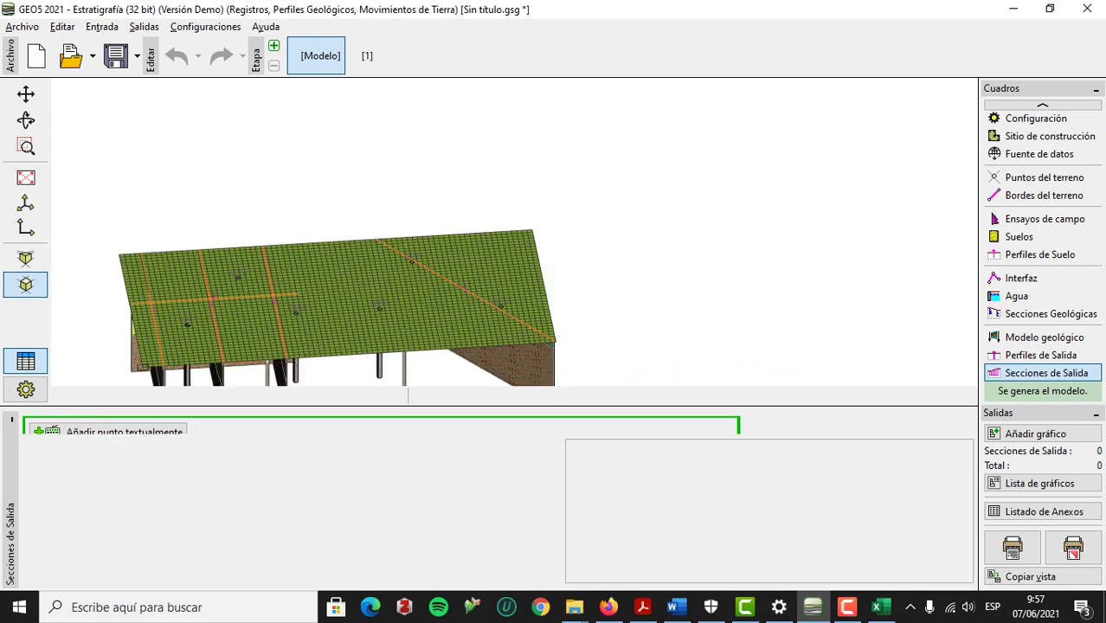
left_click(846, 544)
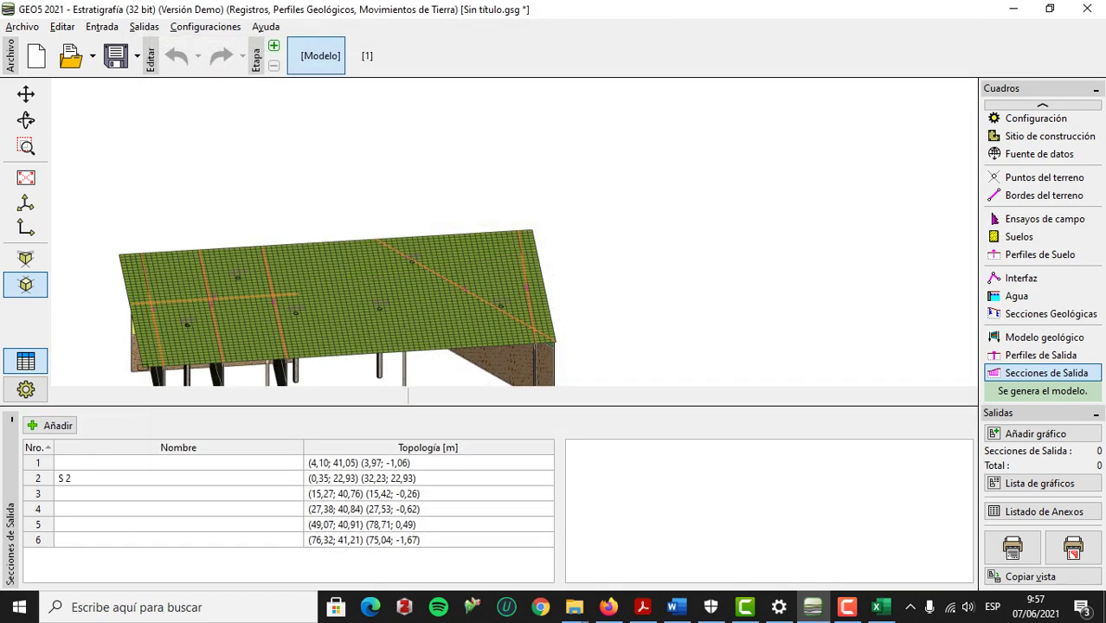
Add an unnamed output section across the site from about (49.79, 40.72) m to (50.23, 0.15) m.
left_click(50, 425)
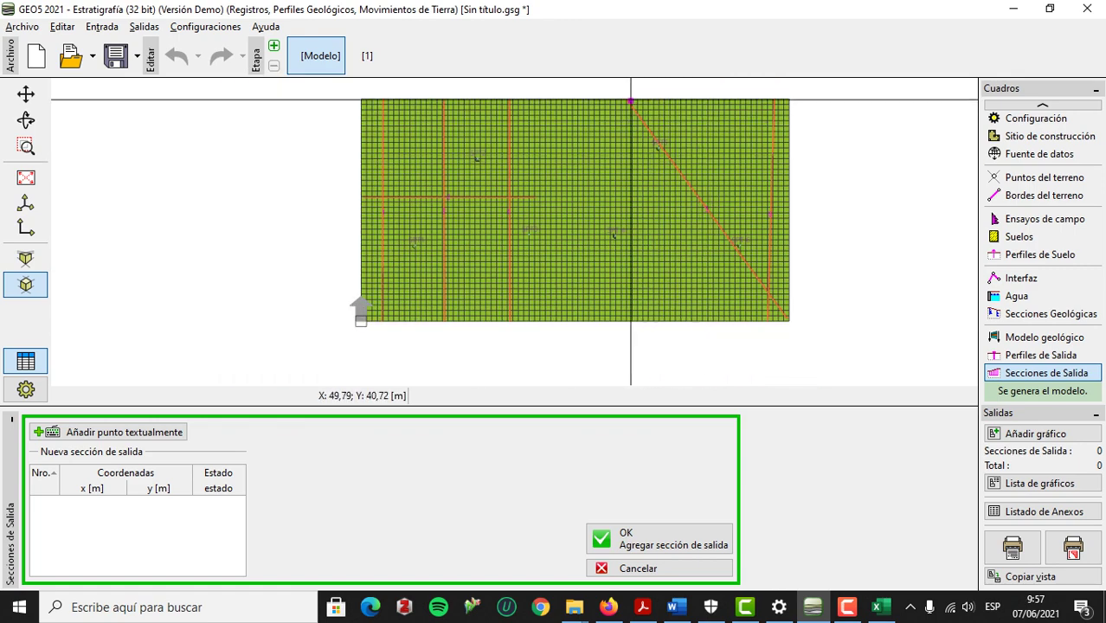
left_click(630, 100)
left_click(636, 320)
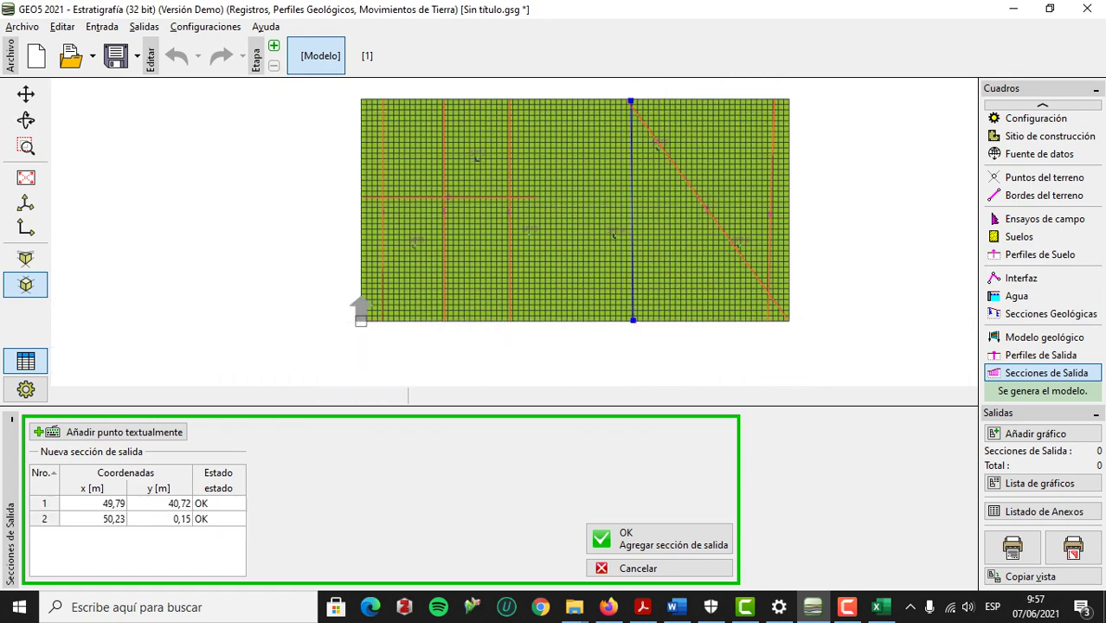
left_click(660, 539)
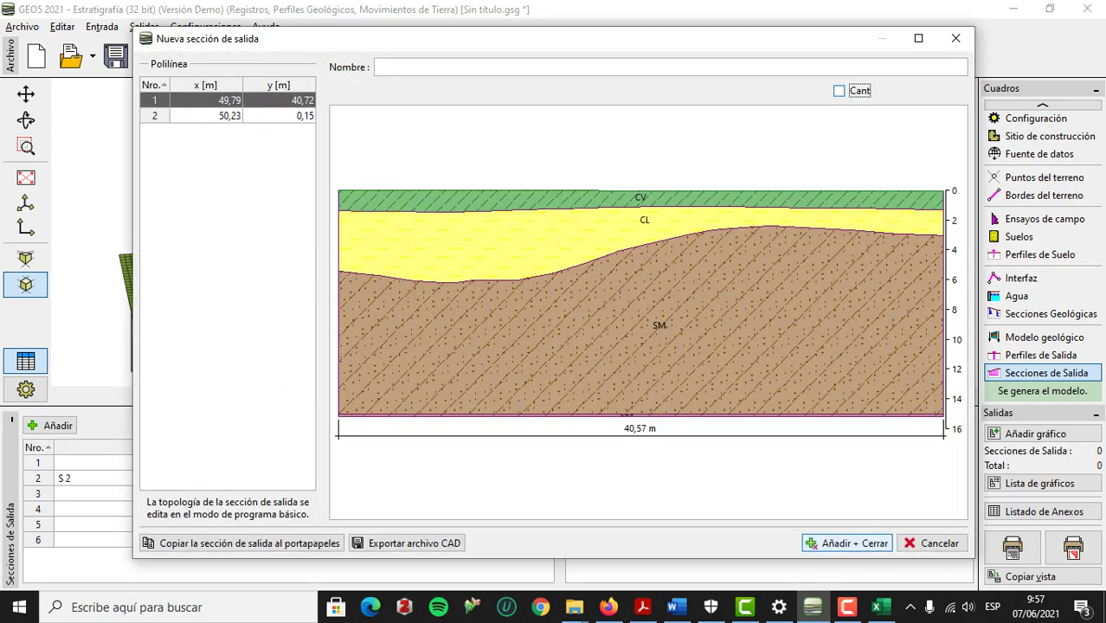
left_click(843, 540)
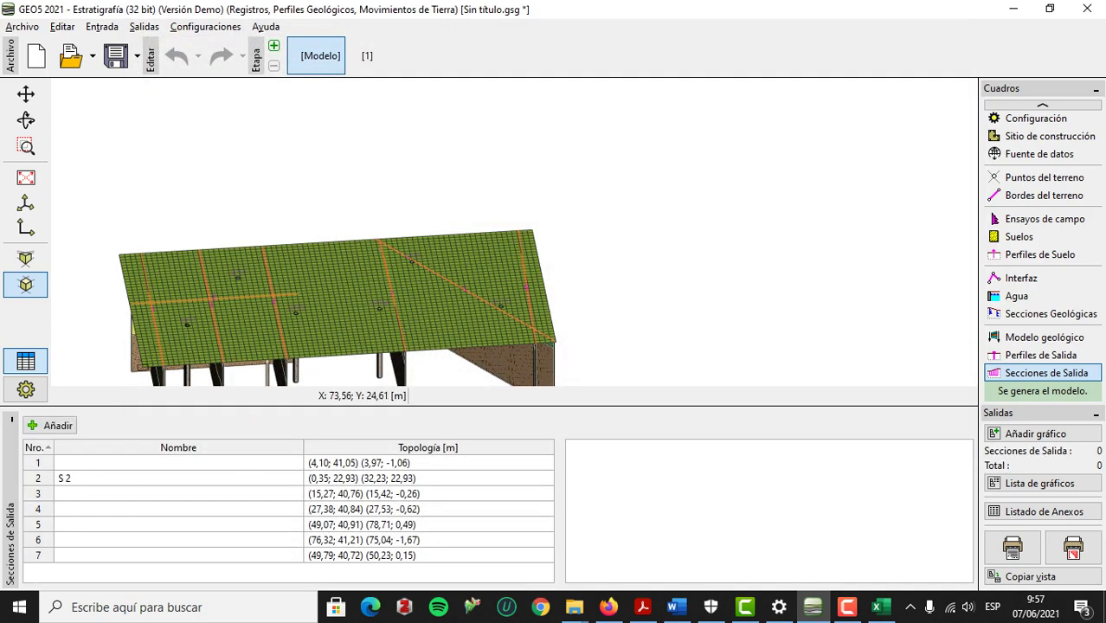
Add an unnamed lengthwise output section from about (49.68, 23.91) m to (79.10, 23.58) m.
left_click(50, 425)
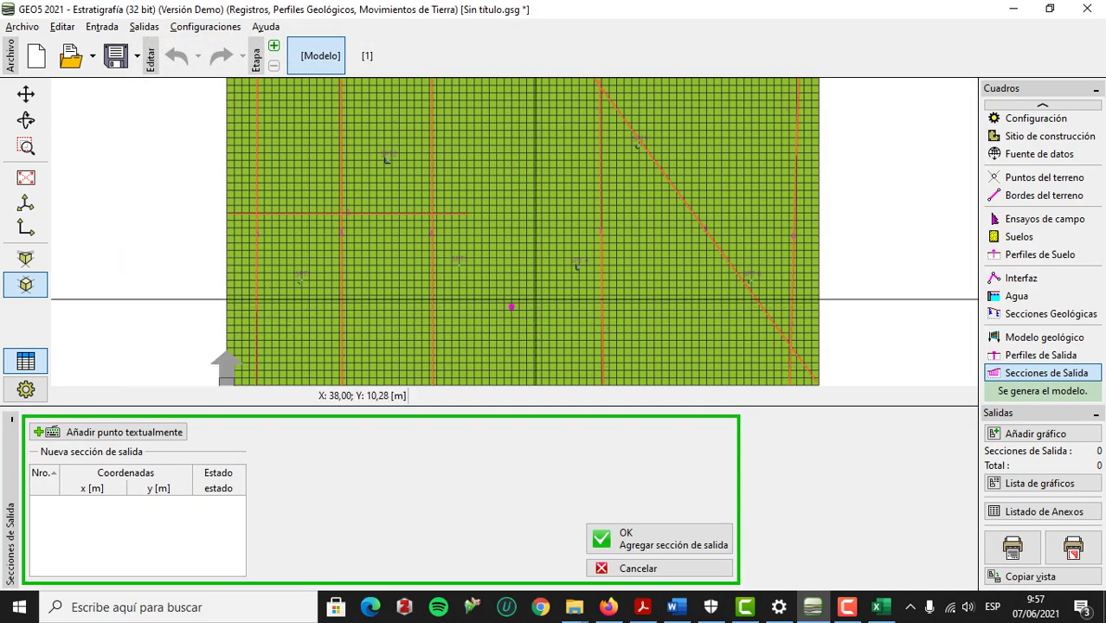
left_click(598, 206)
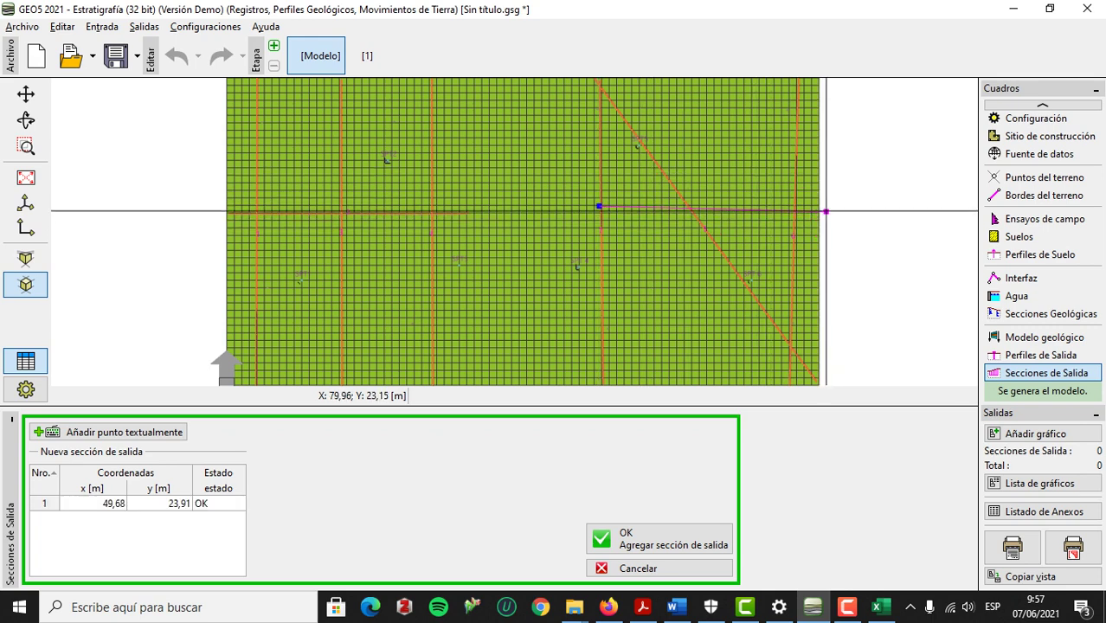
left_click(819, 207)
left_click(660, 538)
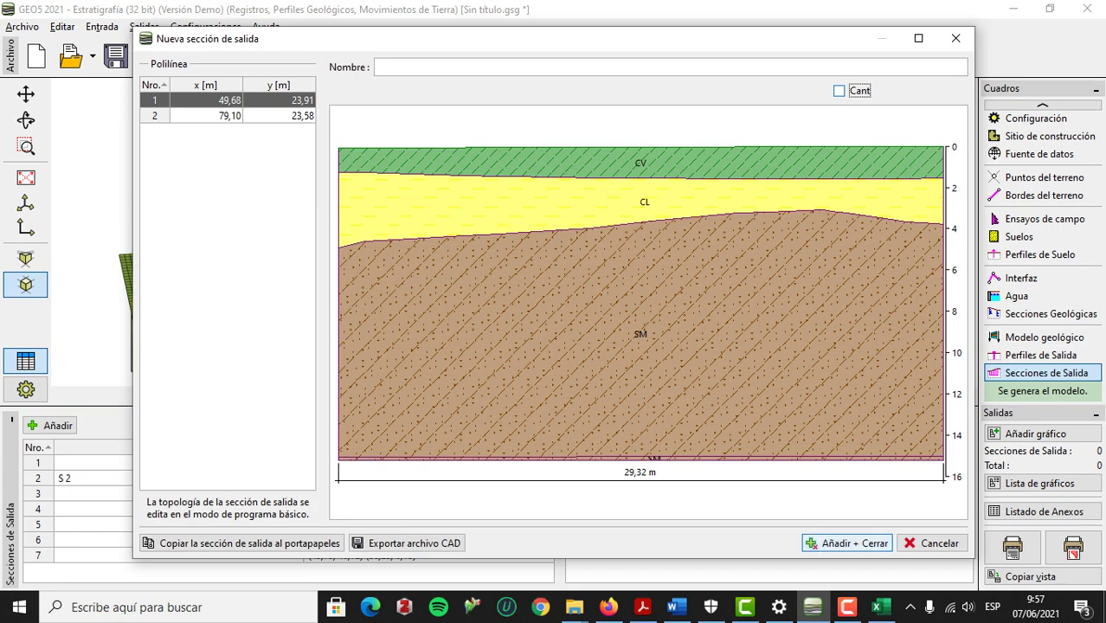
left_click(846, 542)
Open the output section from (76.32, 41.21) m to (75.04, -1.67) m to view its soil layers.
scroll(529, 305, "up", 2)
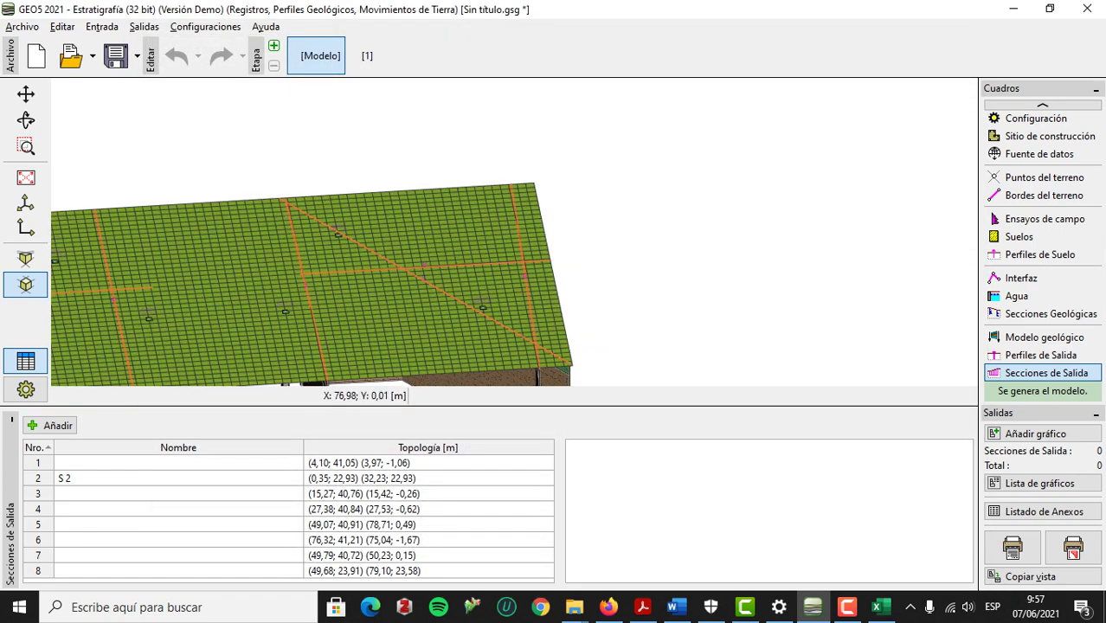
scroll(577, 353, "down", 2)
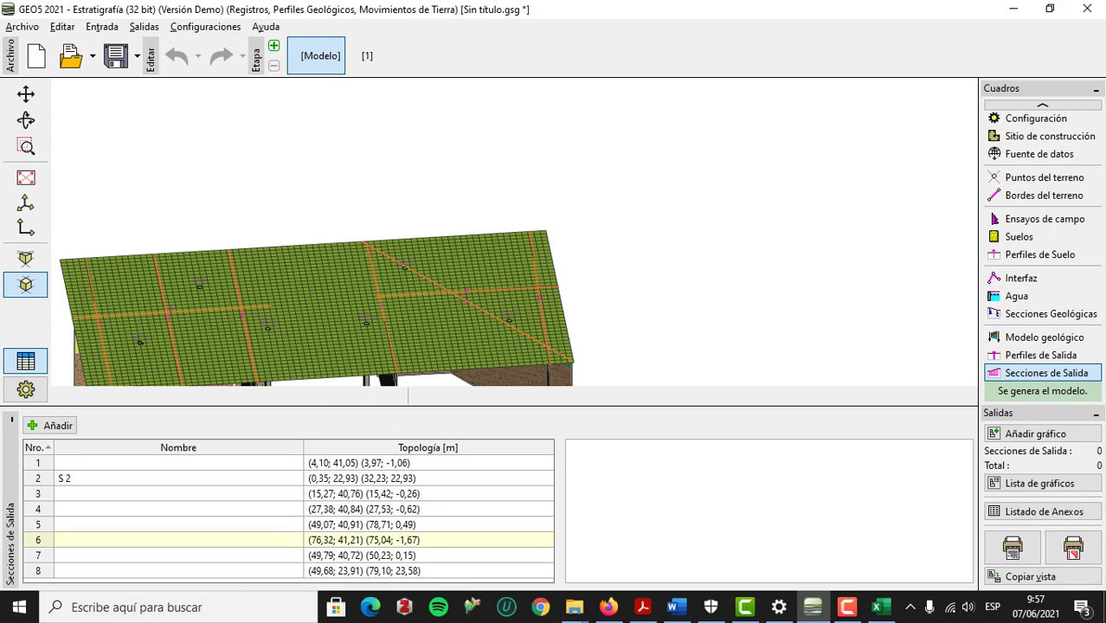
left_click(416, 540)
double_click(415, 540)
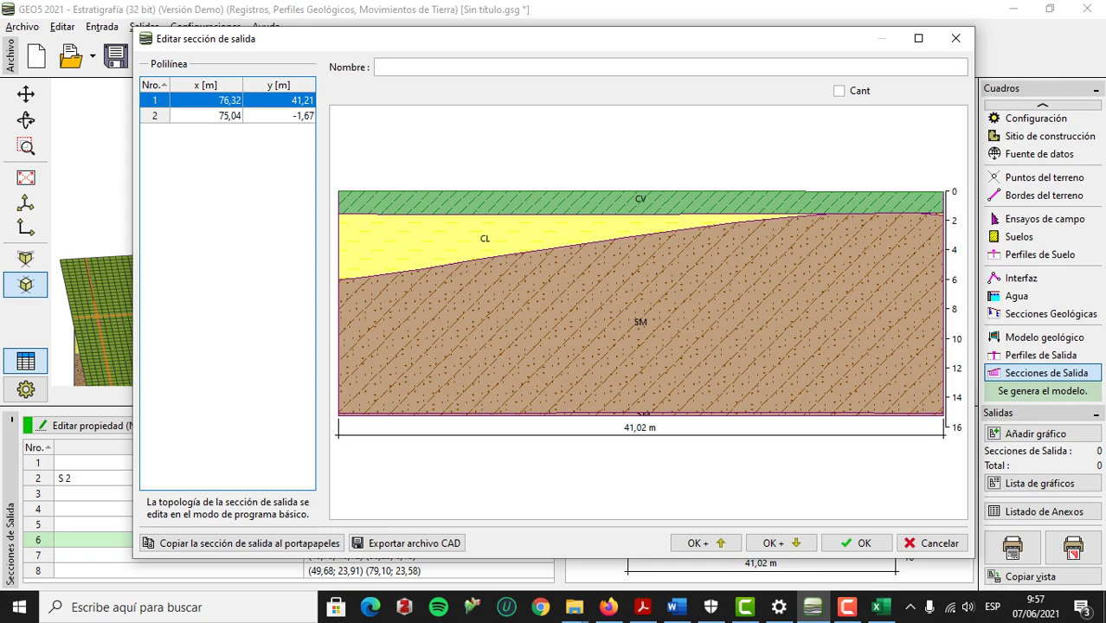
left_click(955, 39)
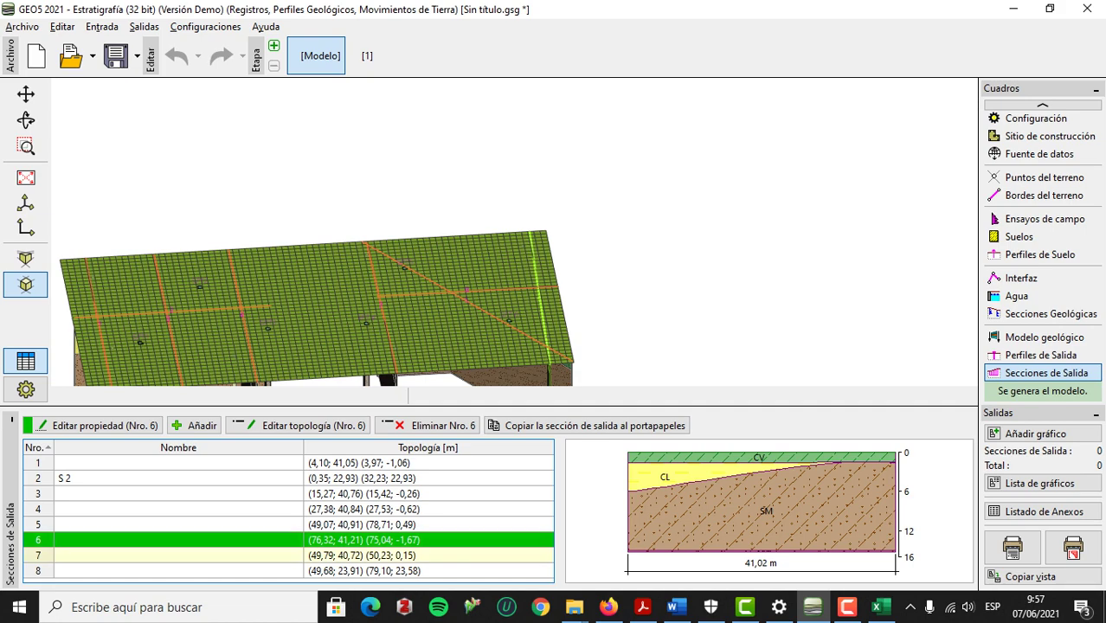
Examine in 3D where the diagonal section meets the last transverse section, and select the diagonal one to preview its layers.
scroll(581, 331, "up", 2)
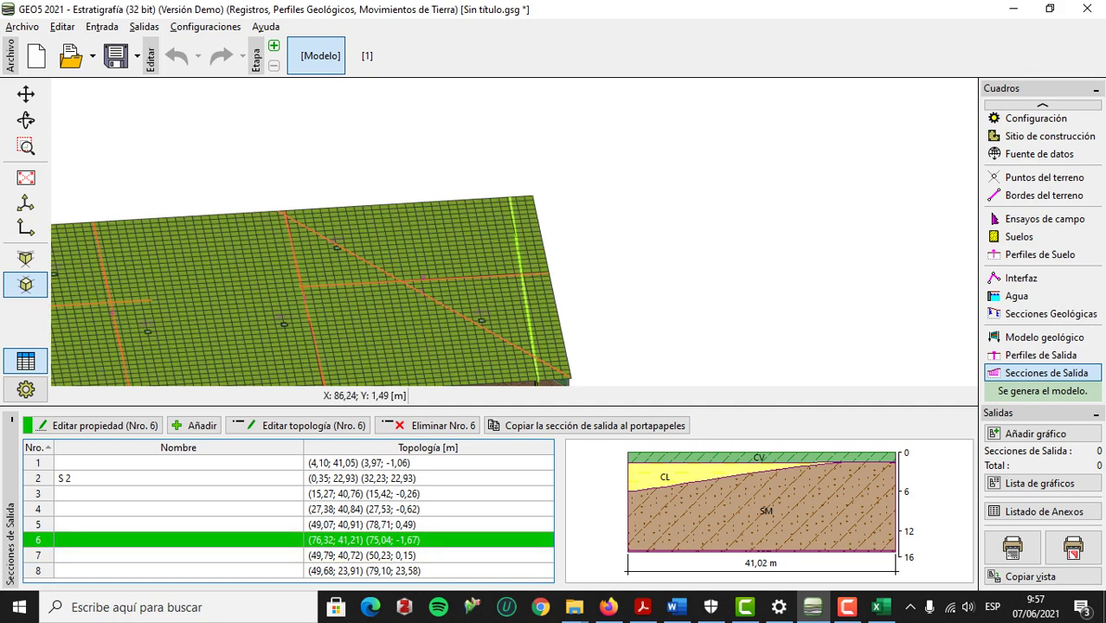
middle_click_drag(605, 362, 608, 246)
scroll(485, 201, "up", 3)
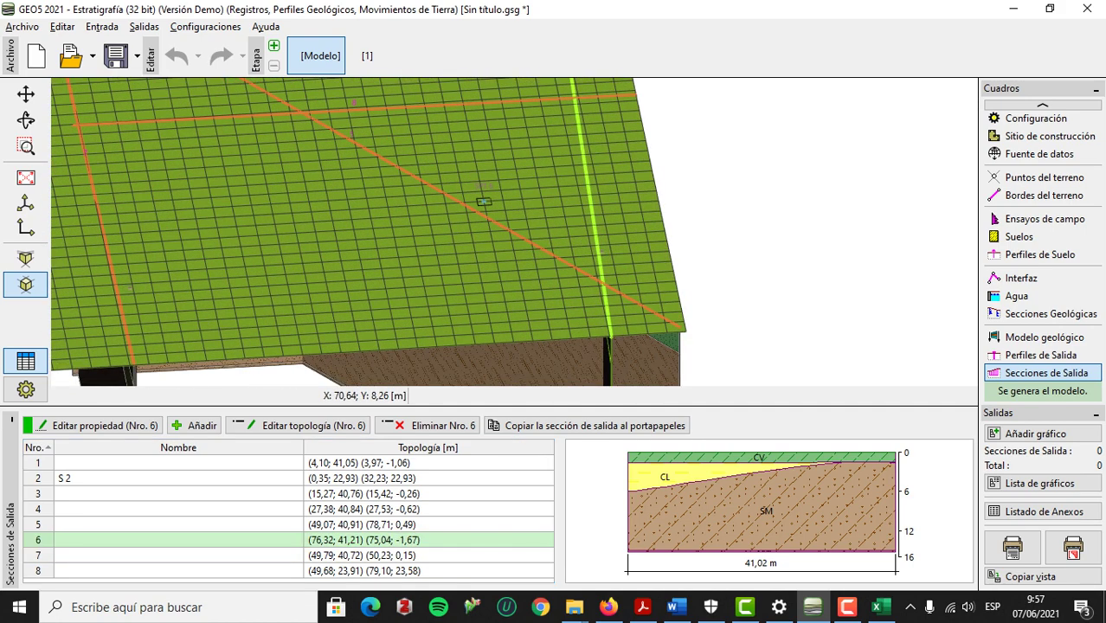
scroll(485, 216, "down", 2)
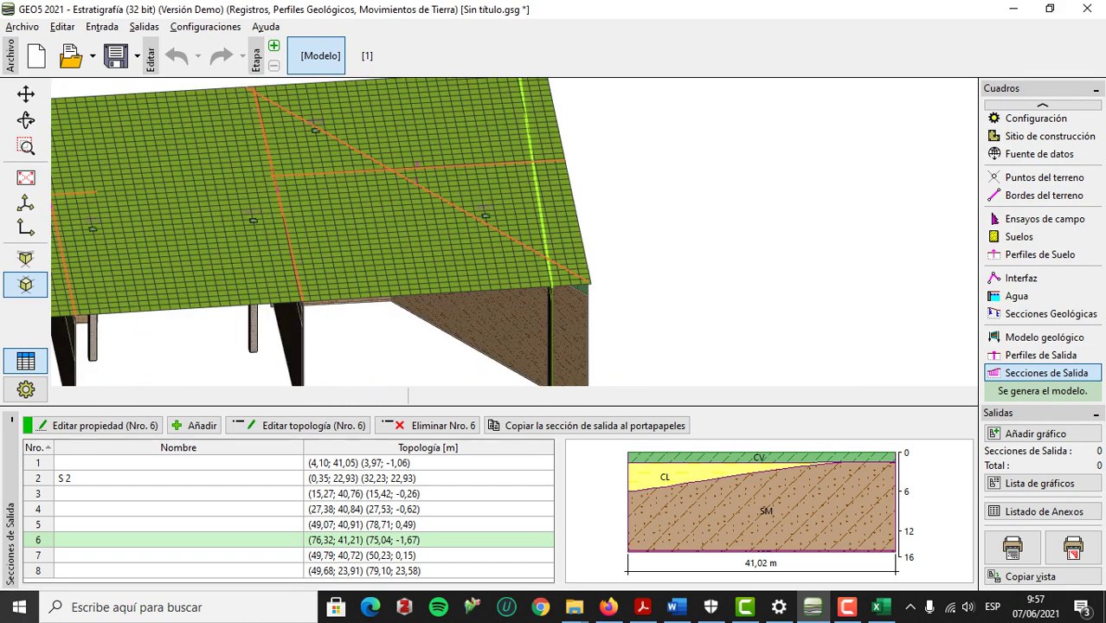
scroll(407, 277, "down", 1)
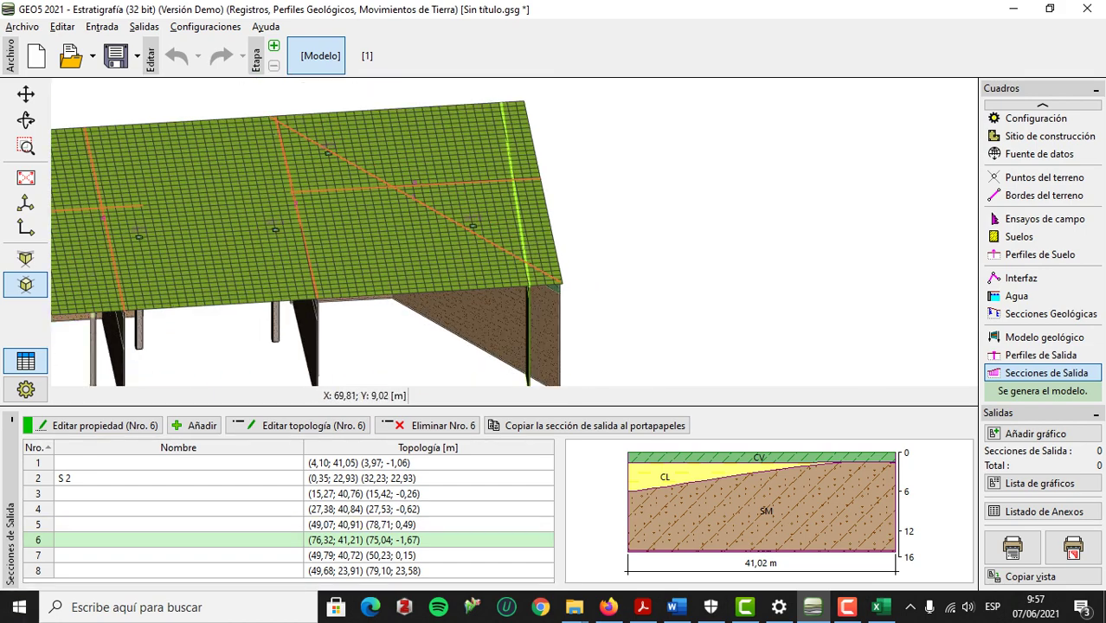
key("Escape")
left_click(416, 199)
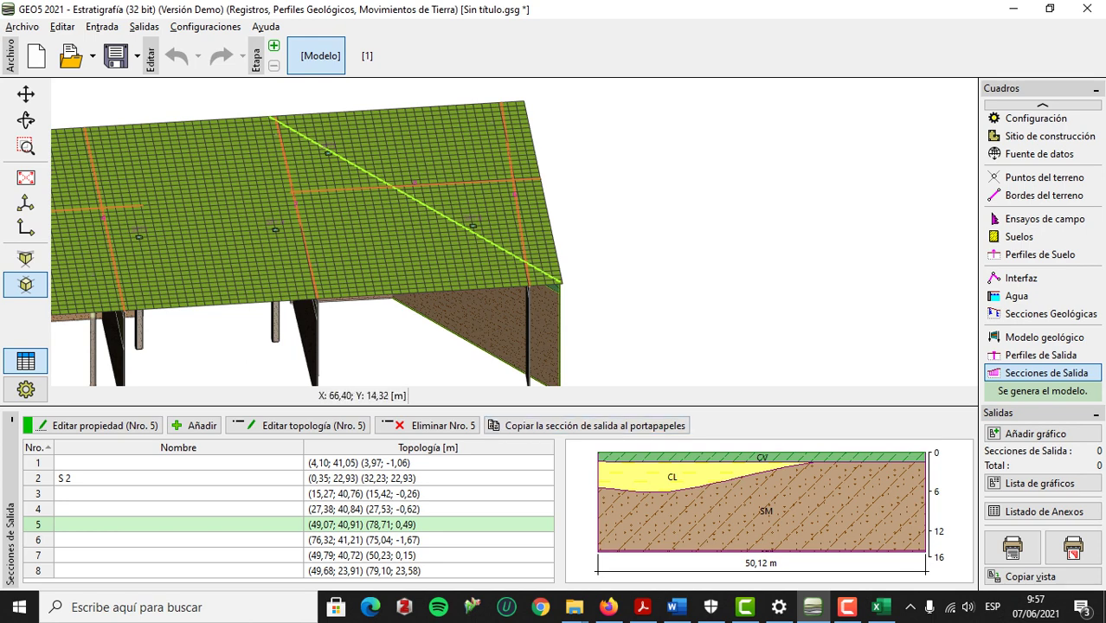
Open the diagonal output section from (49.07, 40.91) m to (78.71, 0.49) m to view its soil layers.
key("Escape")
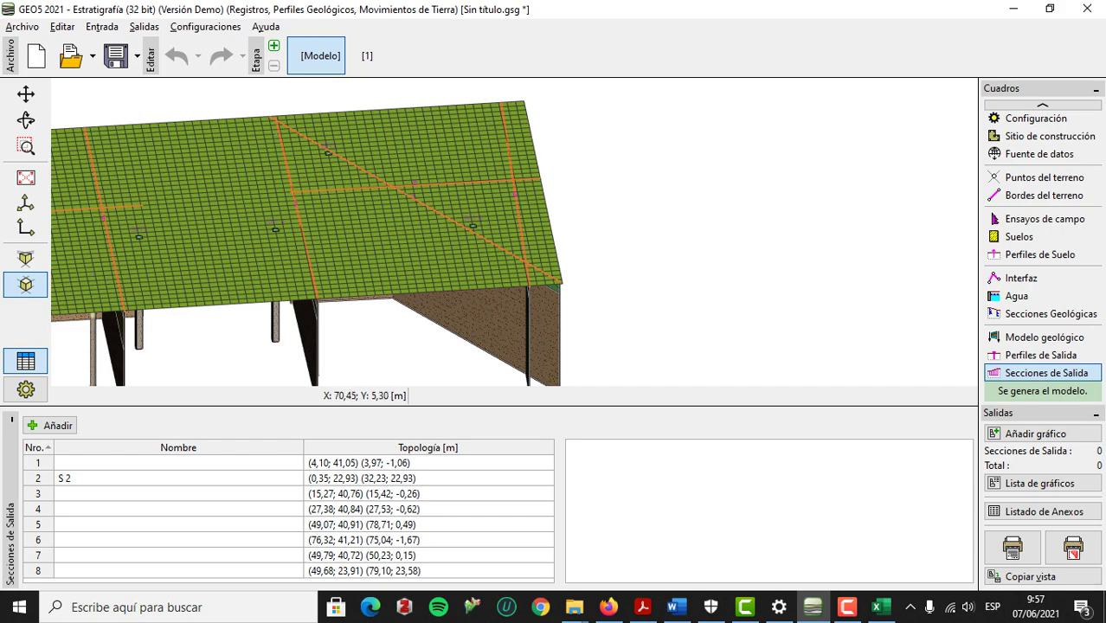
left_click(503, 250)
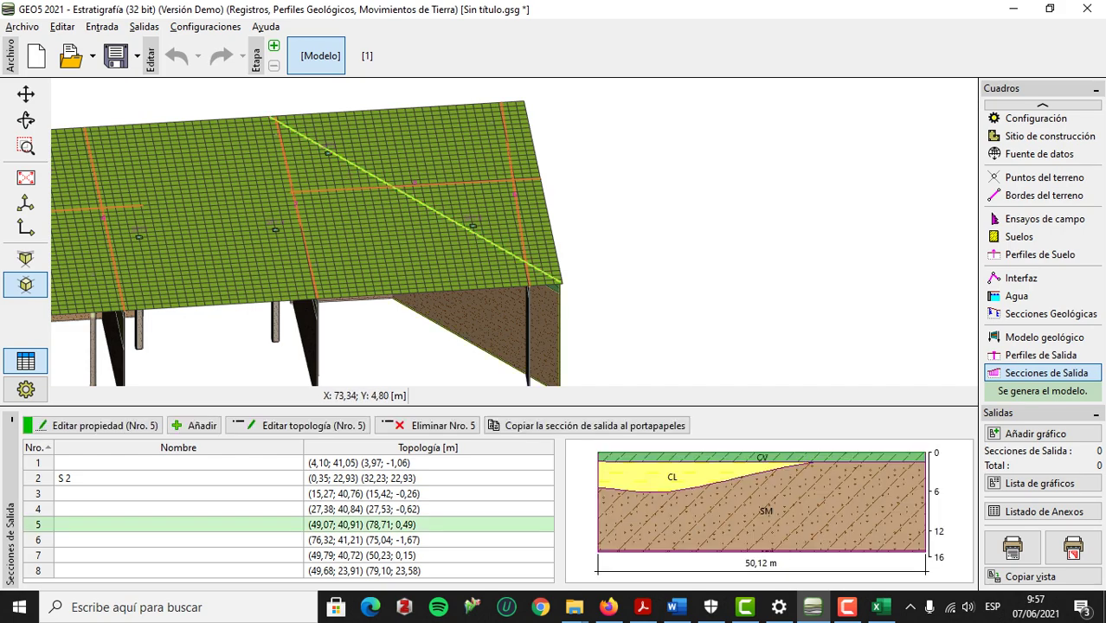
double_click(346, 524)
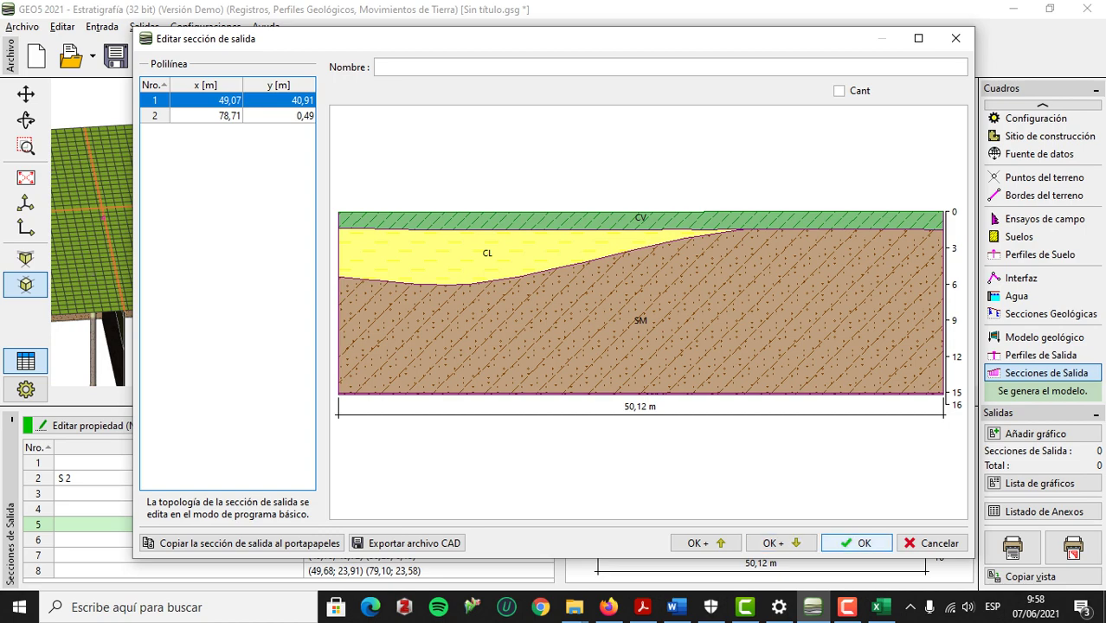
left_click(857, 542)
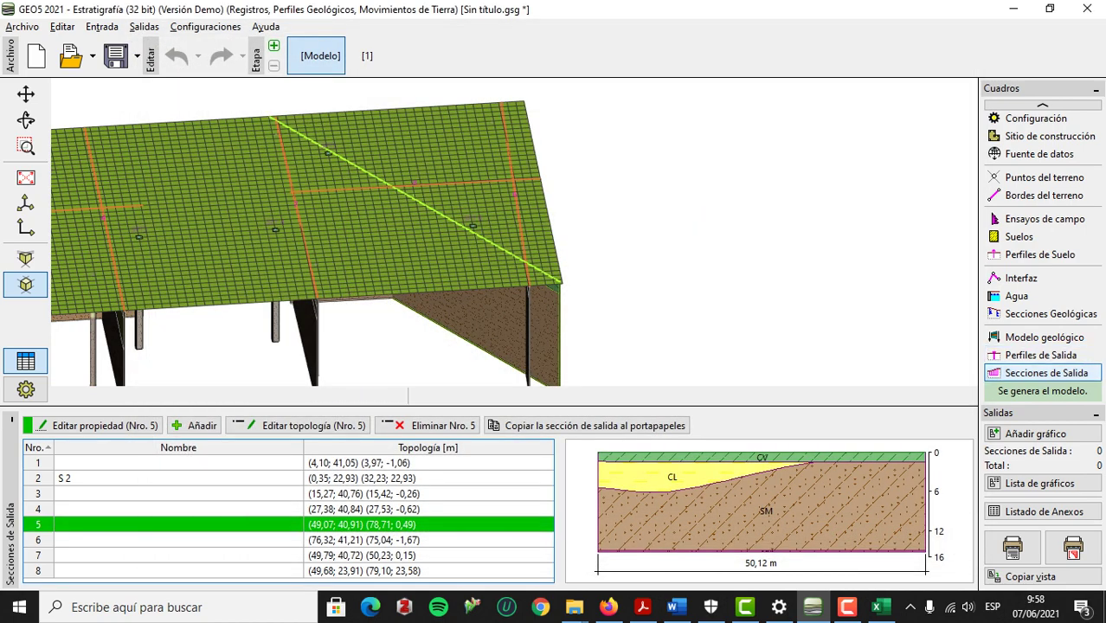
Examine the output sections in 3D from several sides down to the side elevation, and display the full geological model.
scroll(1038, 286, "up", 2)
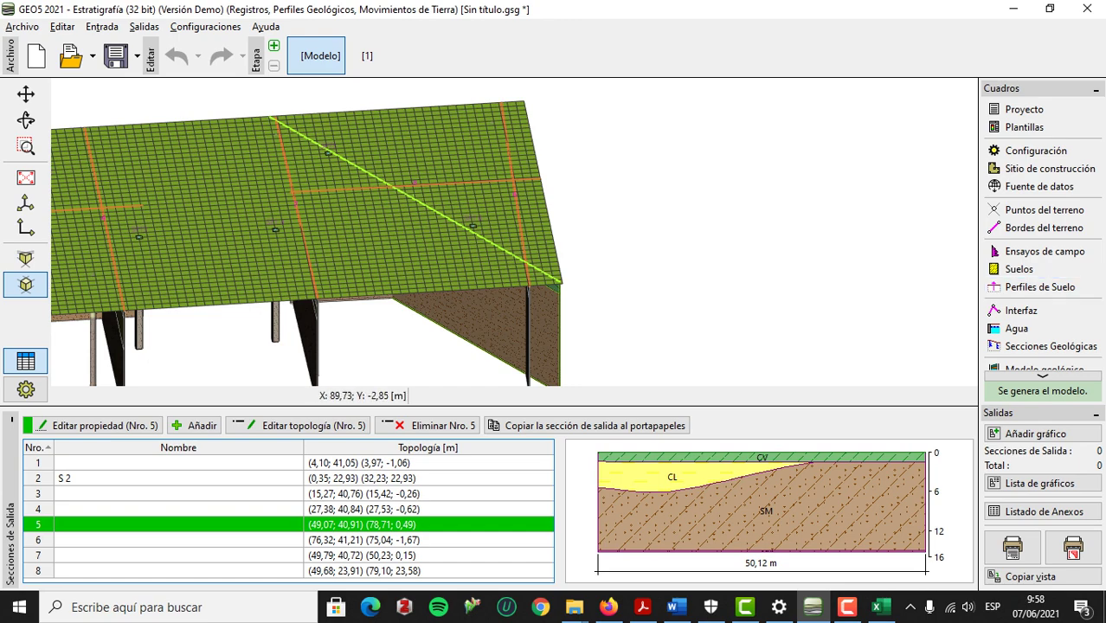
scroll(642, 280, "down", 2)
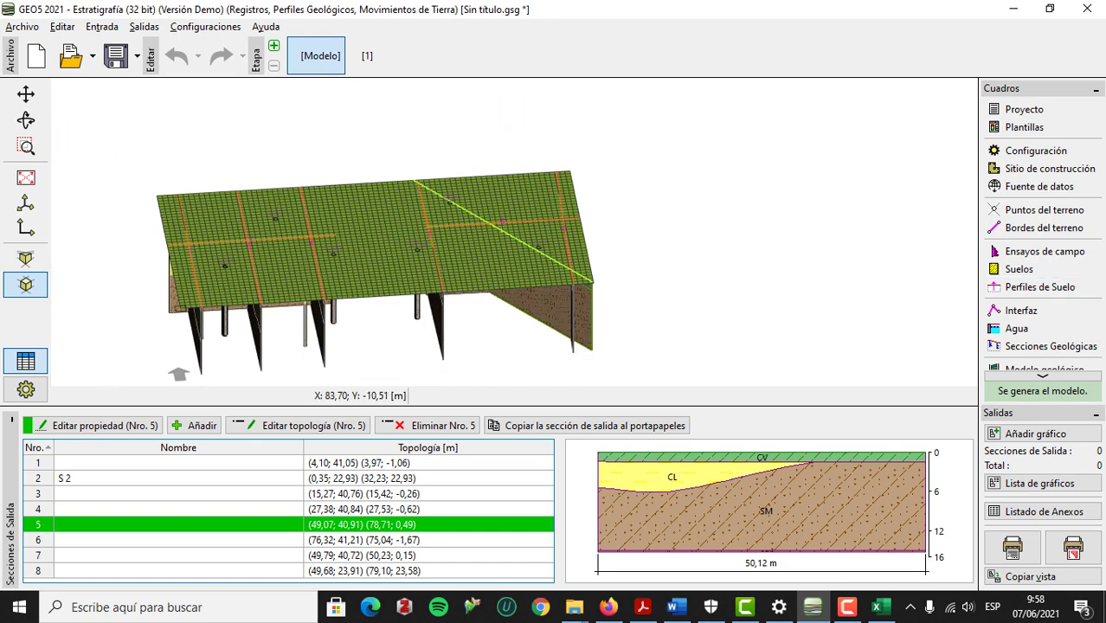
middle_click_drag(636, 306, 682, 282)
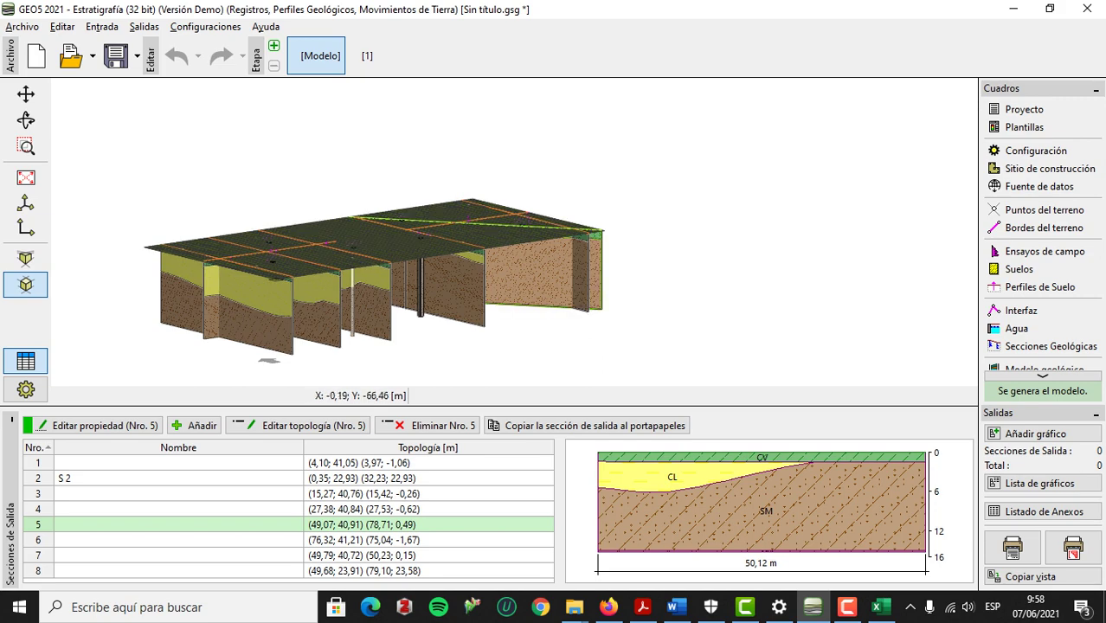
middle_click_drag(373, 303, 531, 256)
middle_click_drag(226, 321, 580, 303)
middle_click_drag(346, 299, 413, 278)
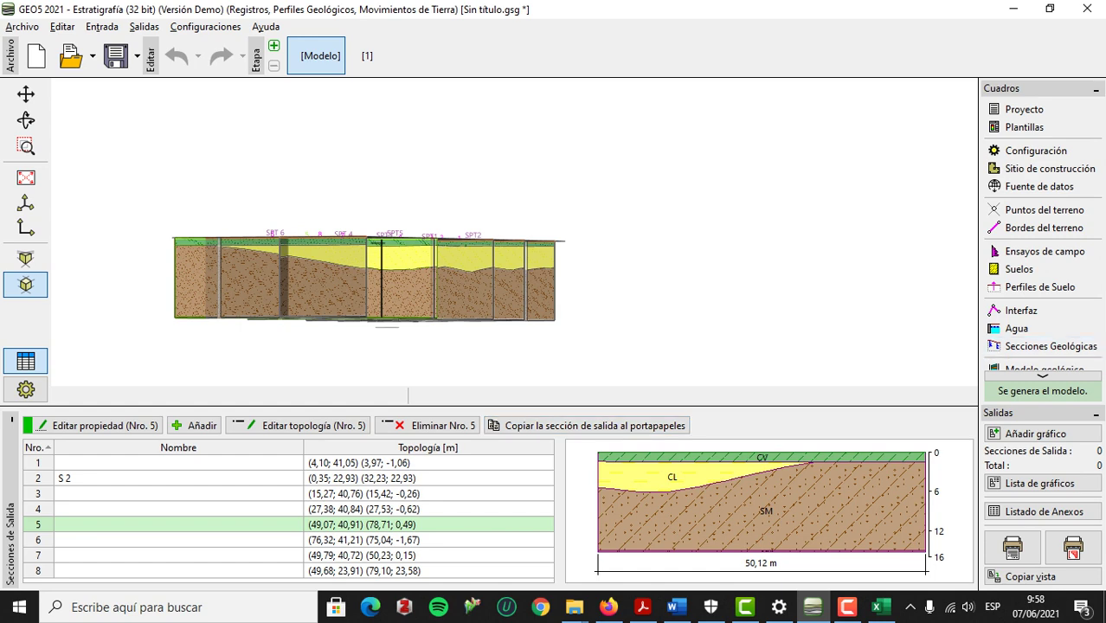
left_click(1038, 366)
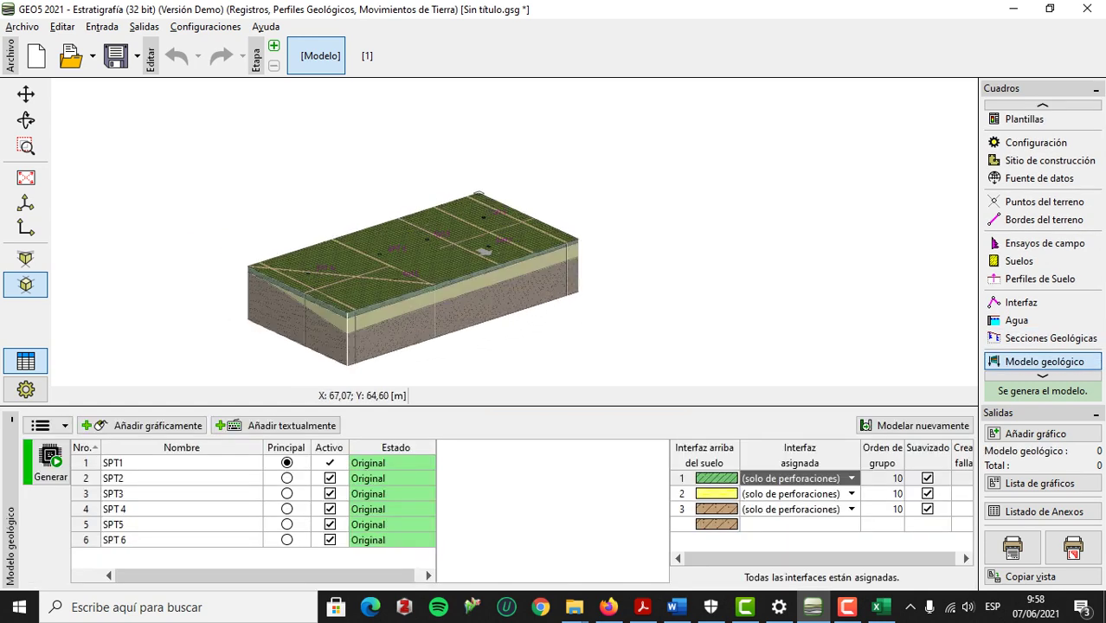
left_click(847, 608)
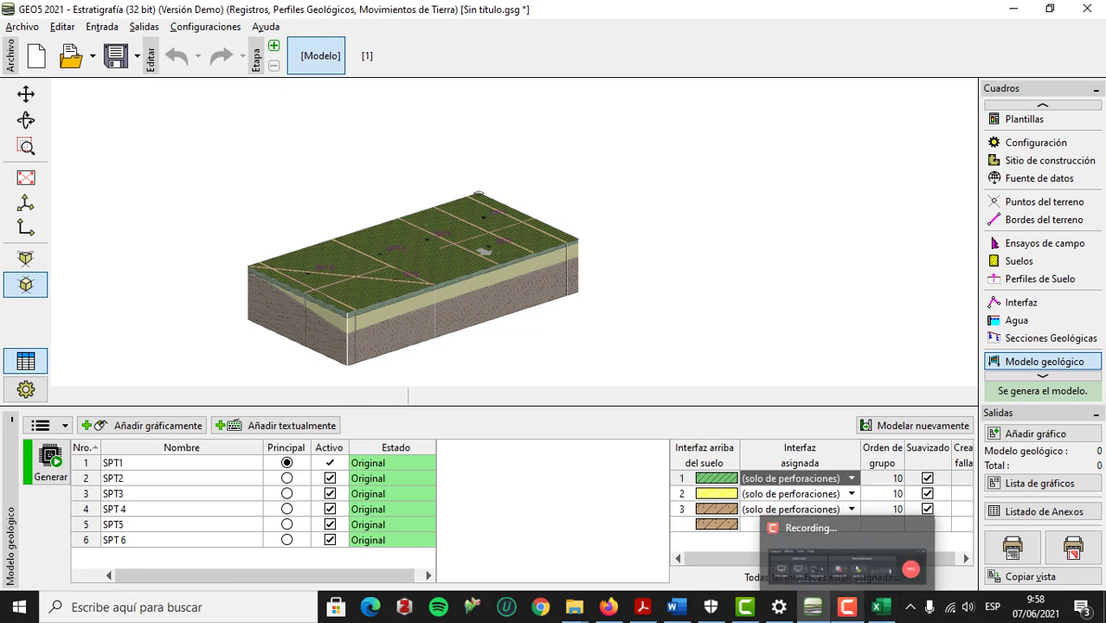